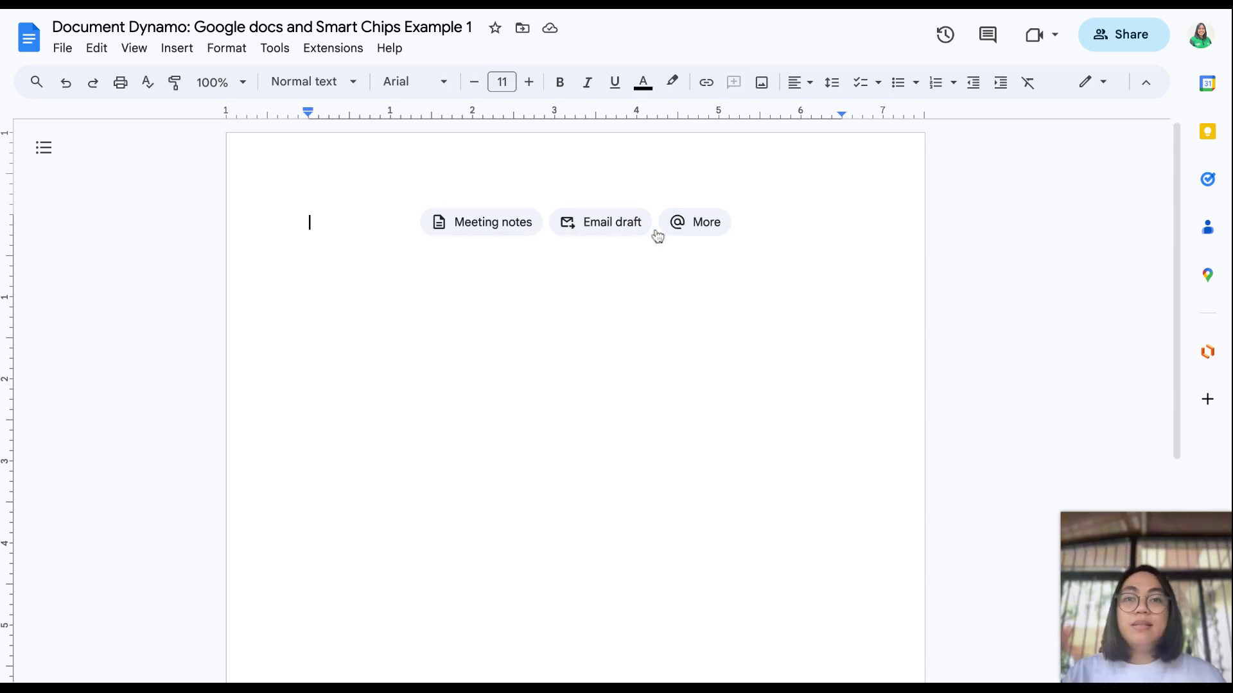
Step: Create meeting notes linked to the Feb 16, 2024 Tentative: Training calendar event
{"action": "left_click", "coordinate": [465, 225]}
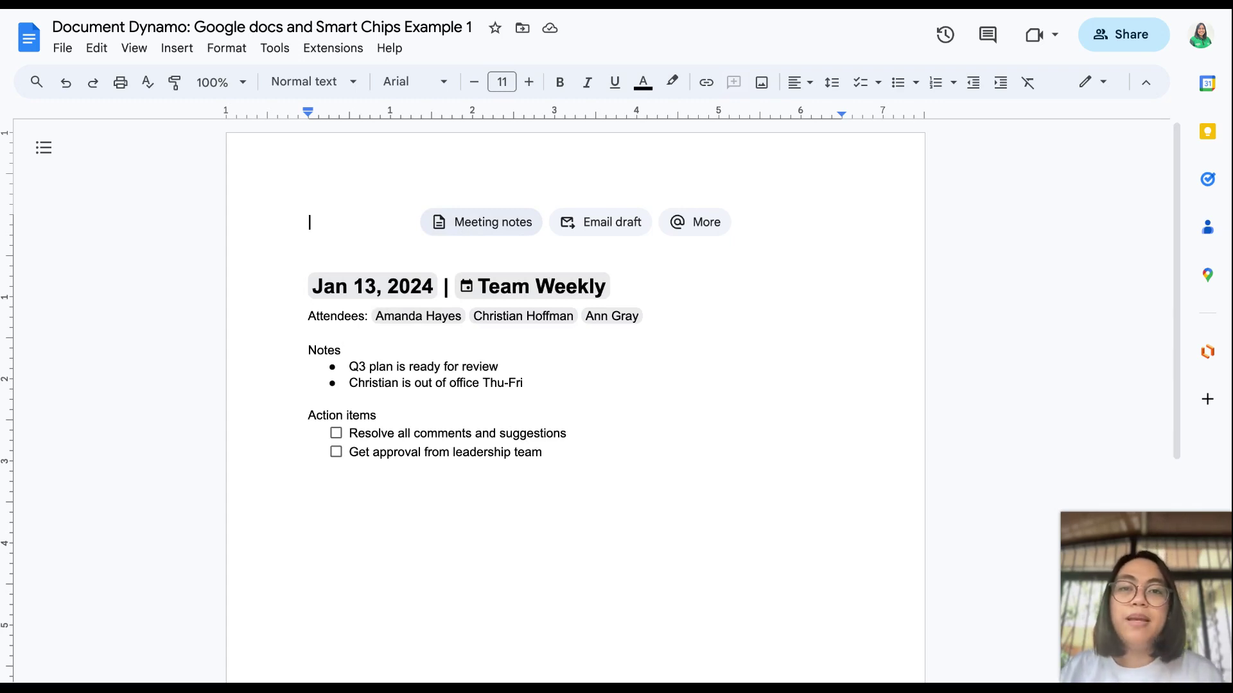
{"action": "left_click", "coordinate": [481, 223]}
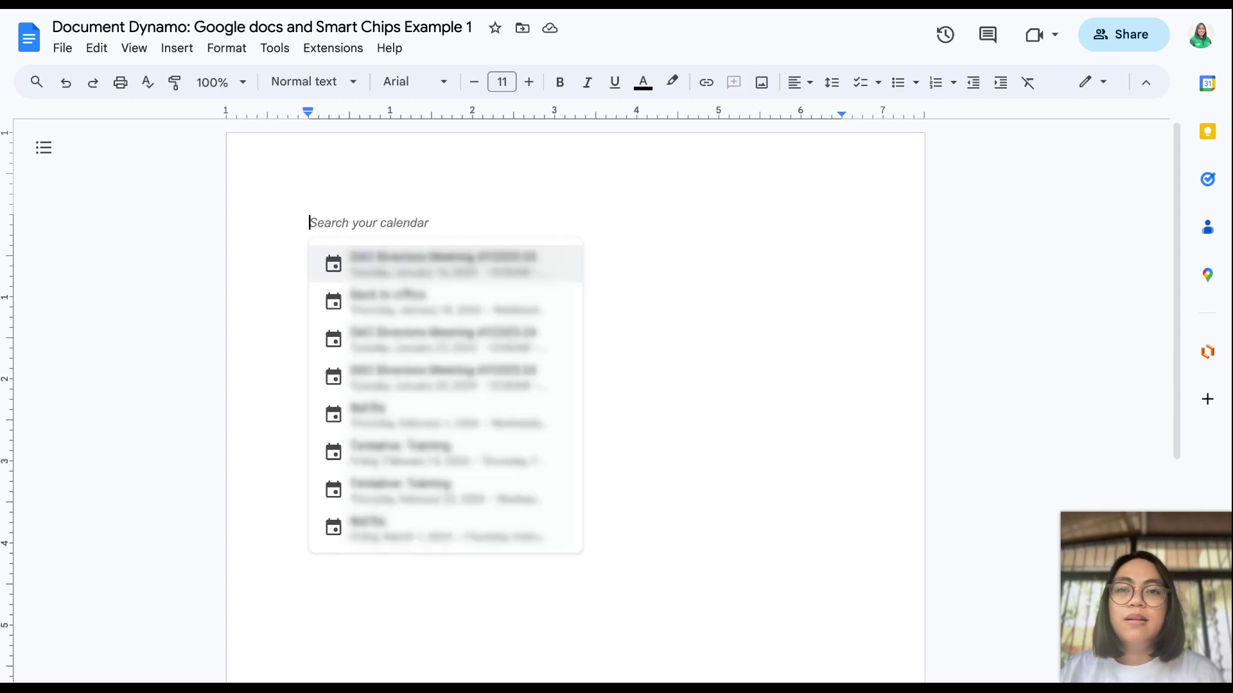
{"action": "scroll", "coordinate": [418, 267], "scroll_direction": "down", "scroll_amount": 1}
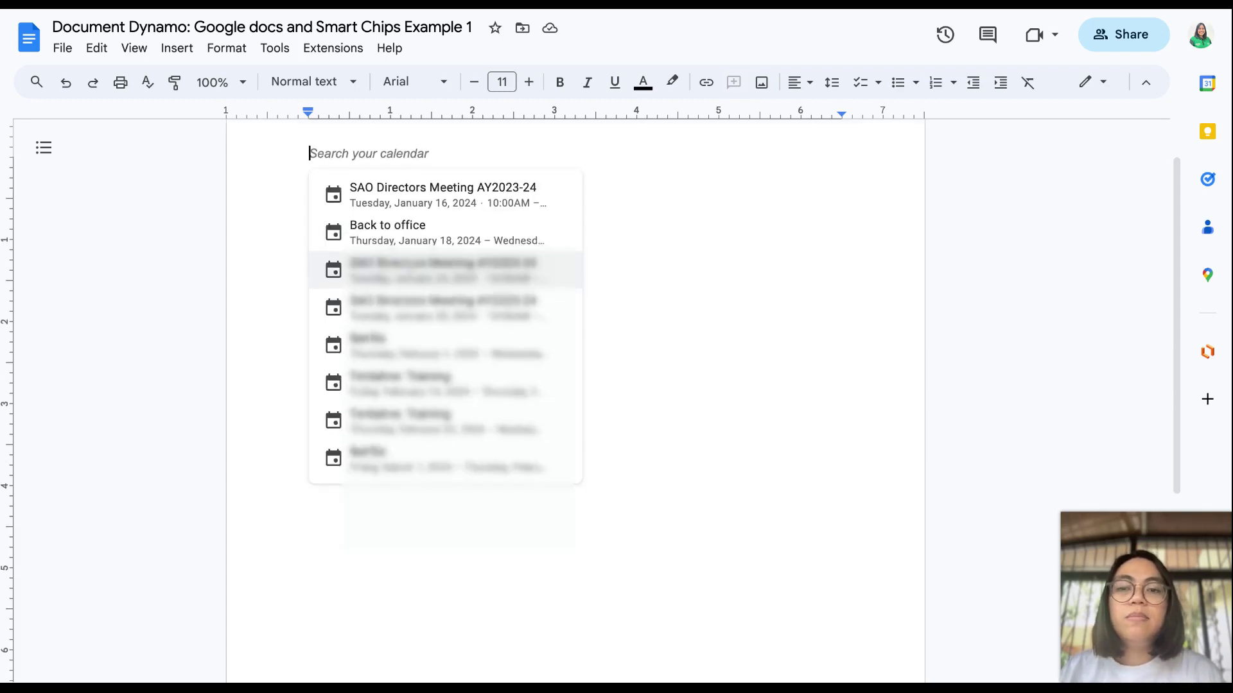
{"action": "scroll", "coordinate": [420, 220], "scroll_direction": "up", "scroll_amount": 1}
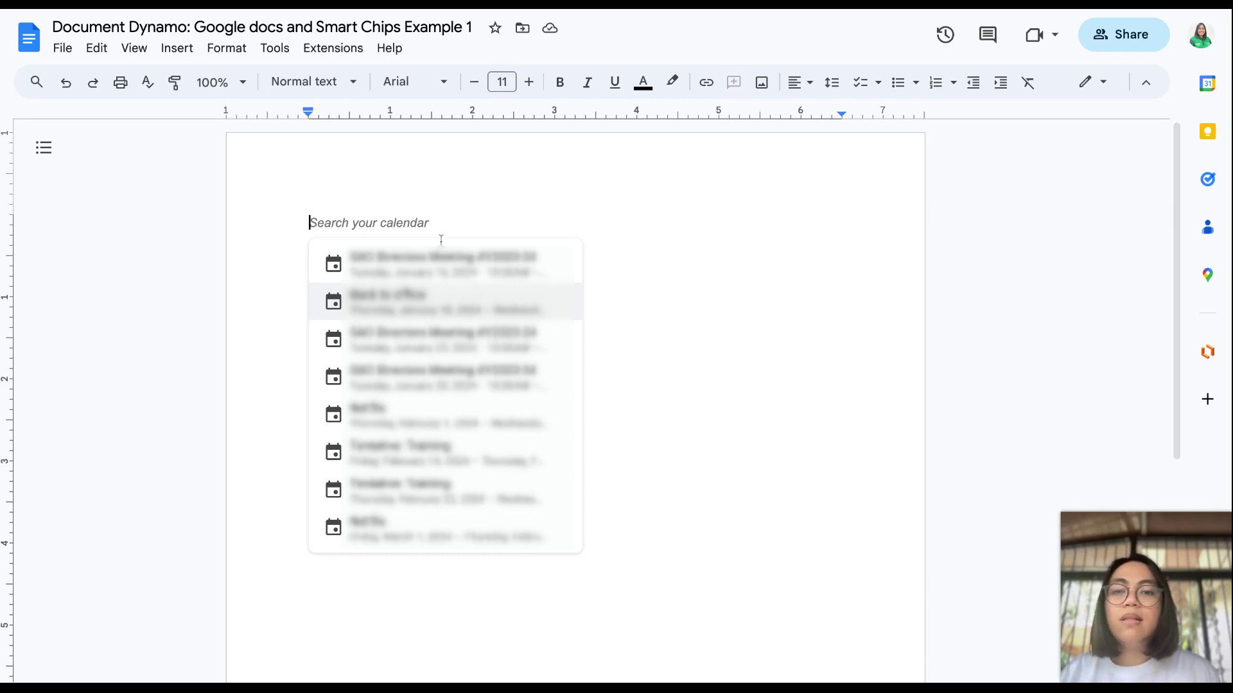
{"action": "left_click", "coordinate": [441, 458]}
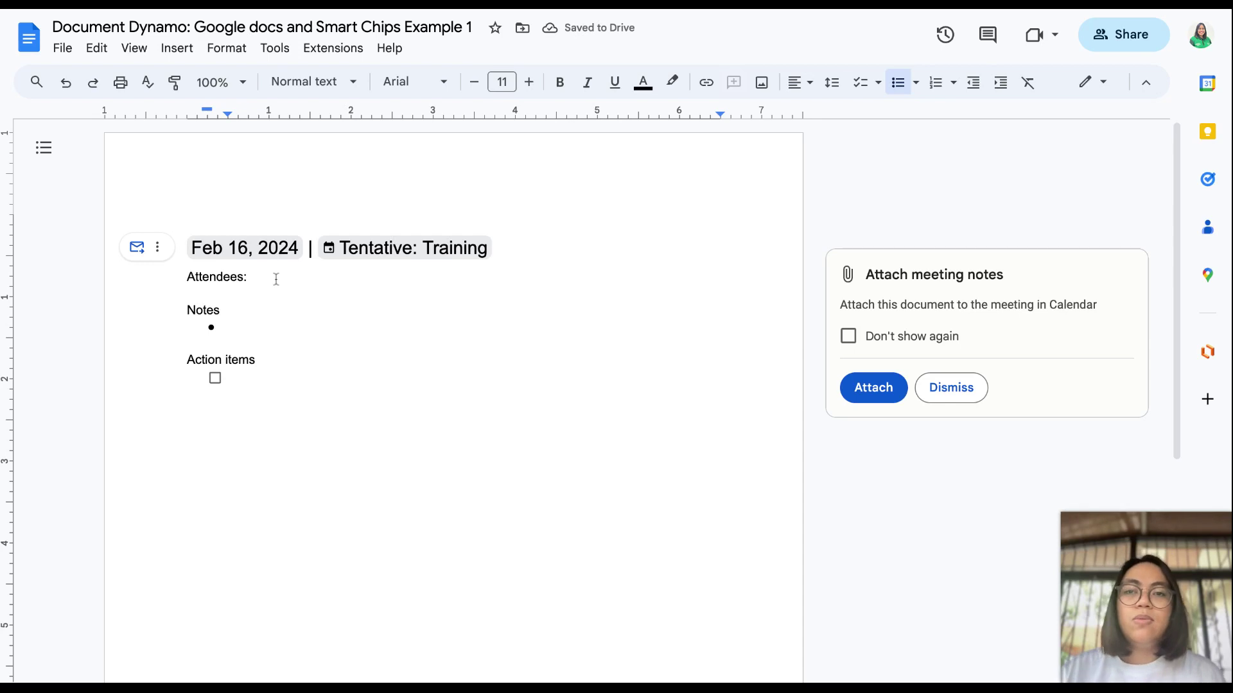
Step: Check the Attendees, Feb 16 date chip and Notes lines, then add a plain line below Action items
{"action": "double_click", "coordinate": [276, 279]}
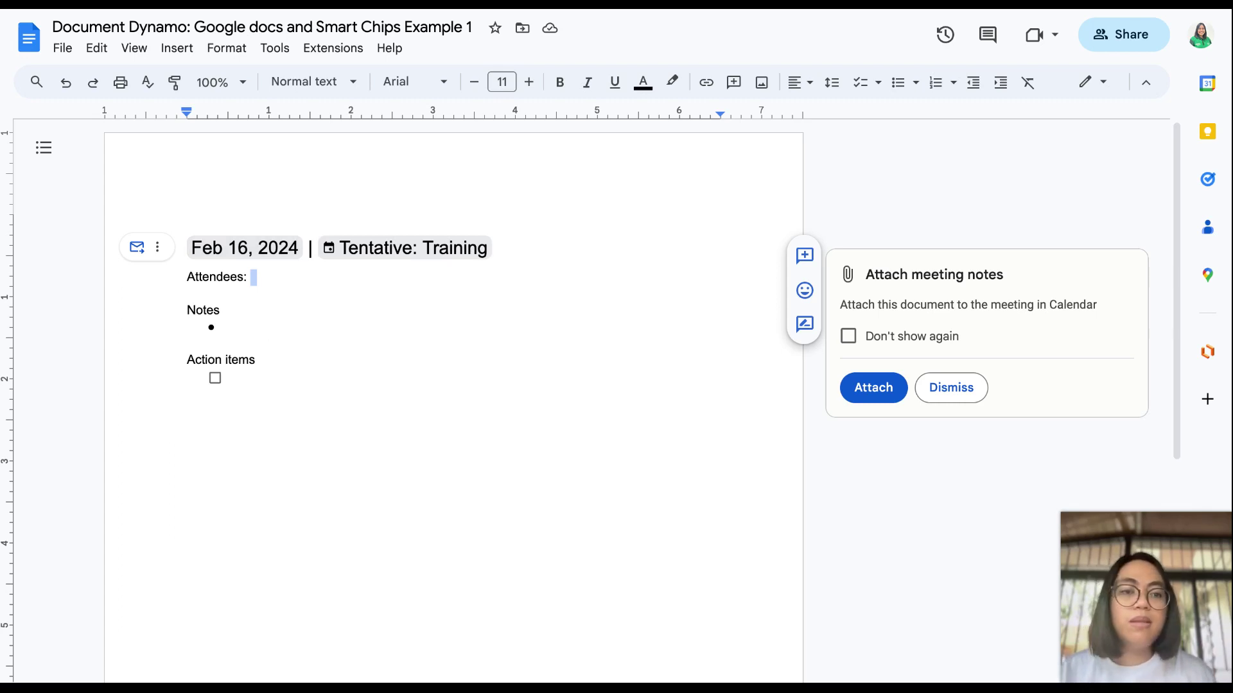
{"action": "left_click", "coordinate": [197, 248]}
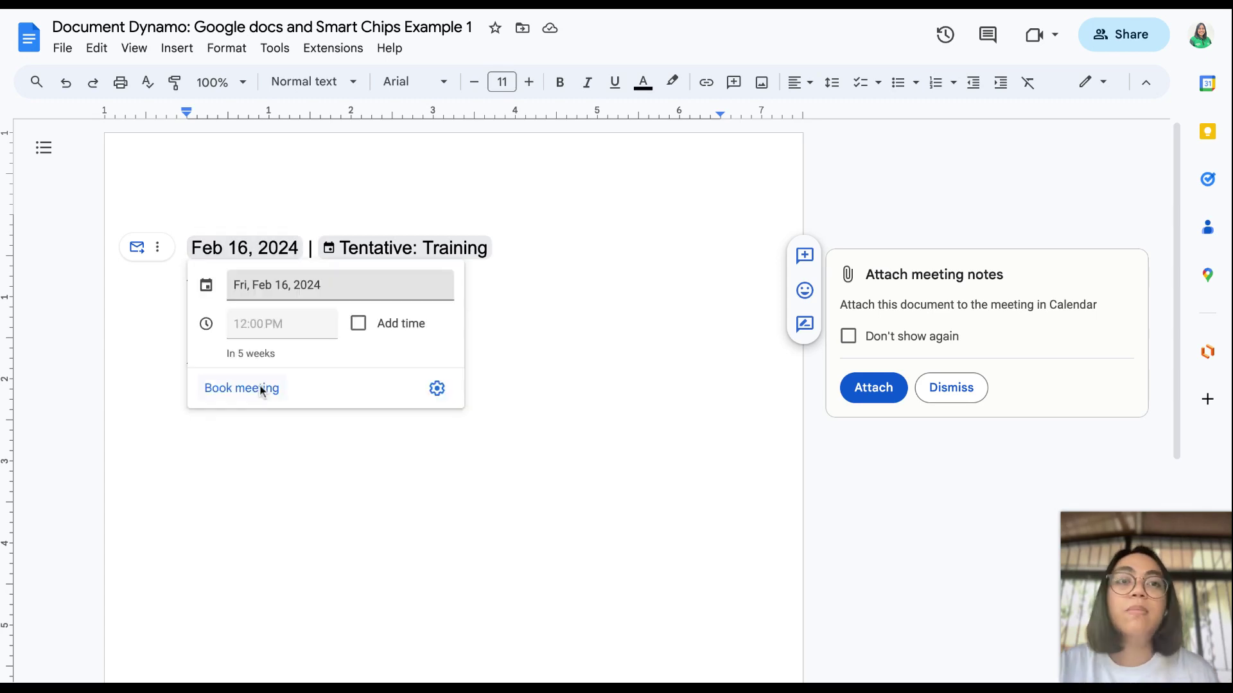
{"action": "left_click", "coordinate": [65, 236]}
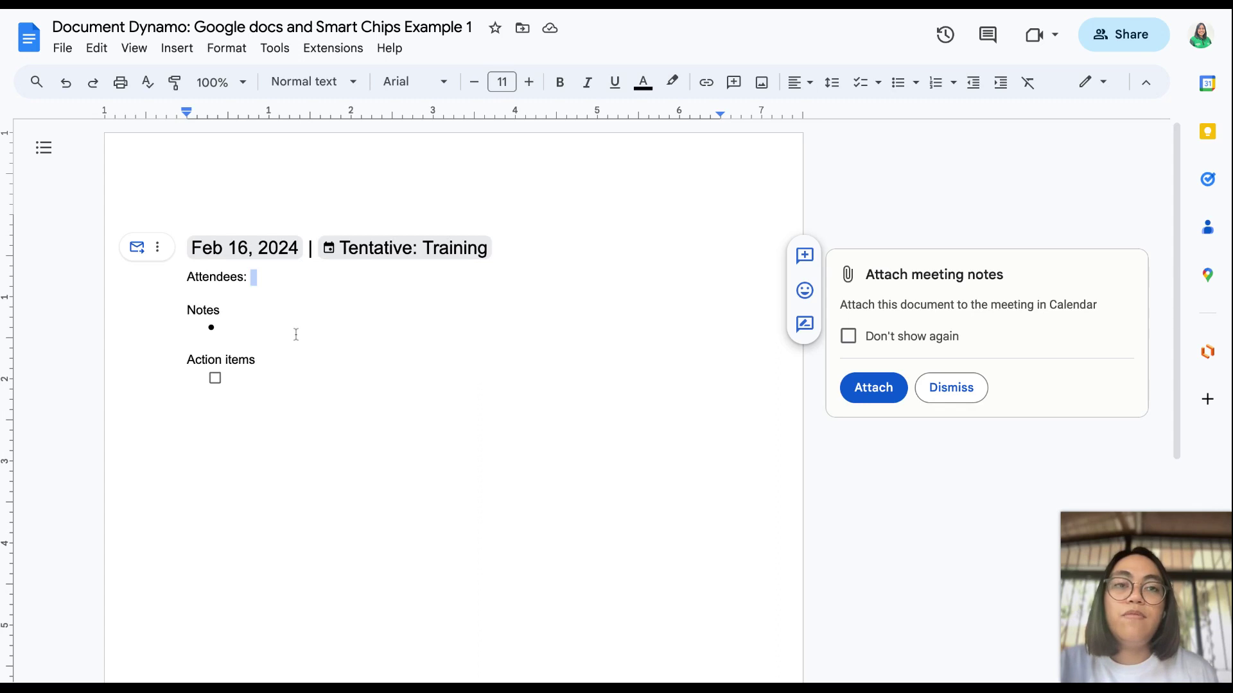
{"action": "left_click", "coordinate": [254, 324]}
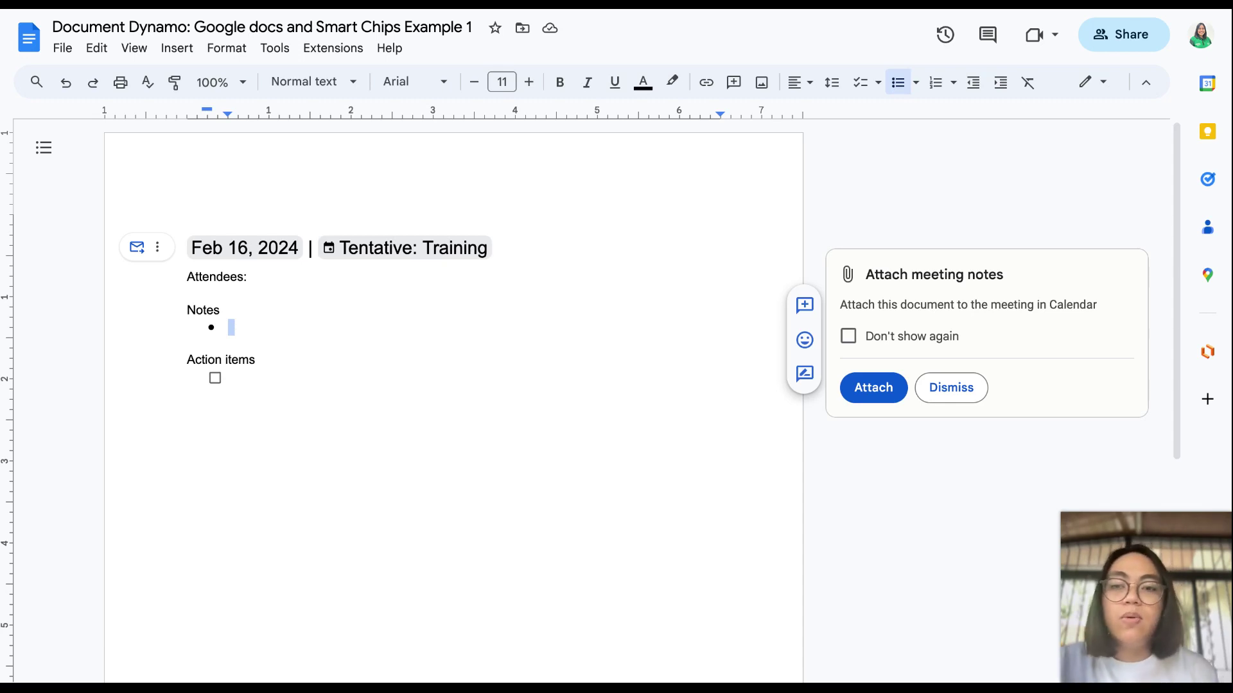
{"action": "left_click", "coordinate": [272, 371]}
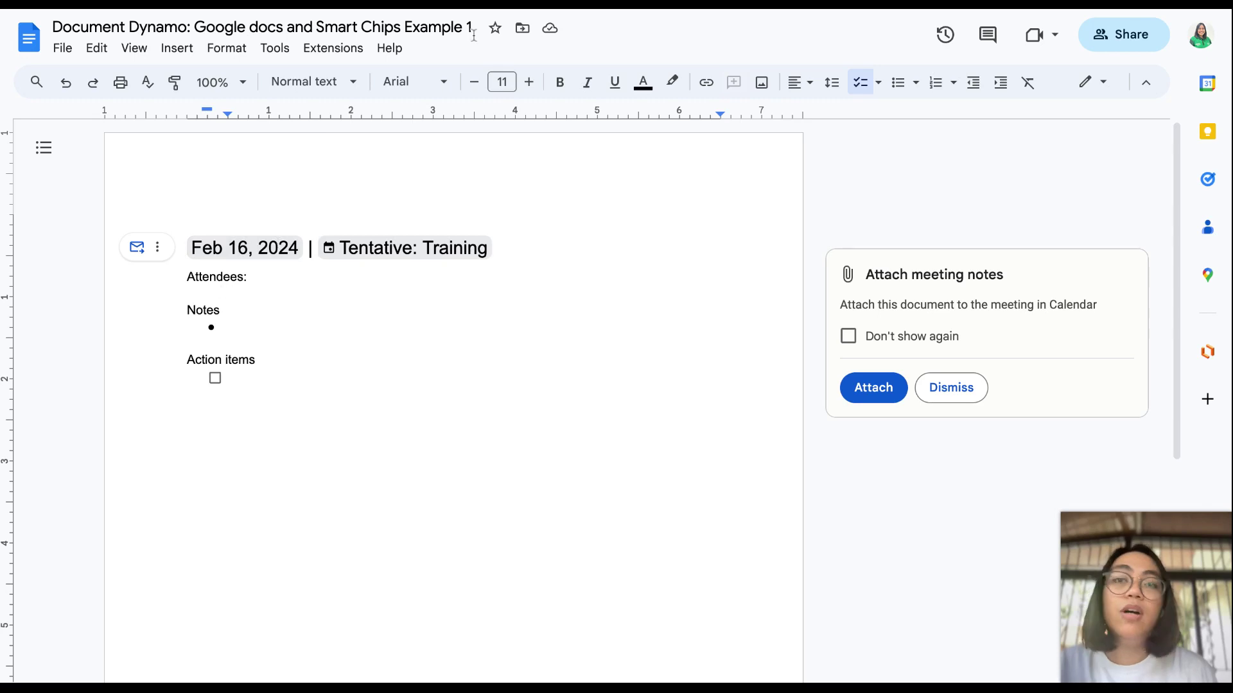
{"action": "key", "text": "Return"}
{"action": "key", "text": "Return"}
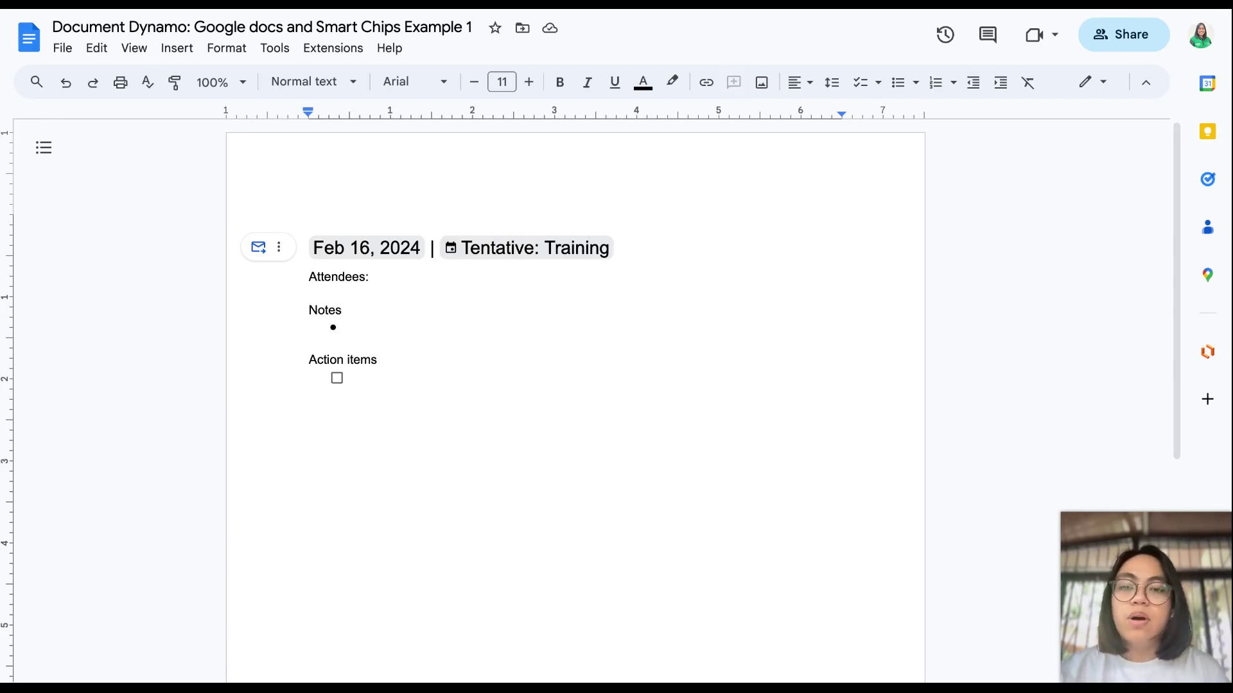
Step: Type @ on the new line and scroll the menu past Smart chips to Building blocks
{"action": "type", "text": "@"}
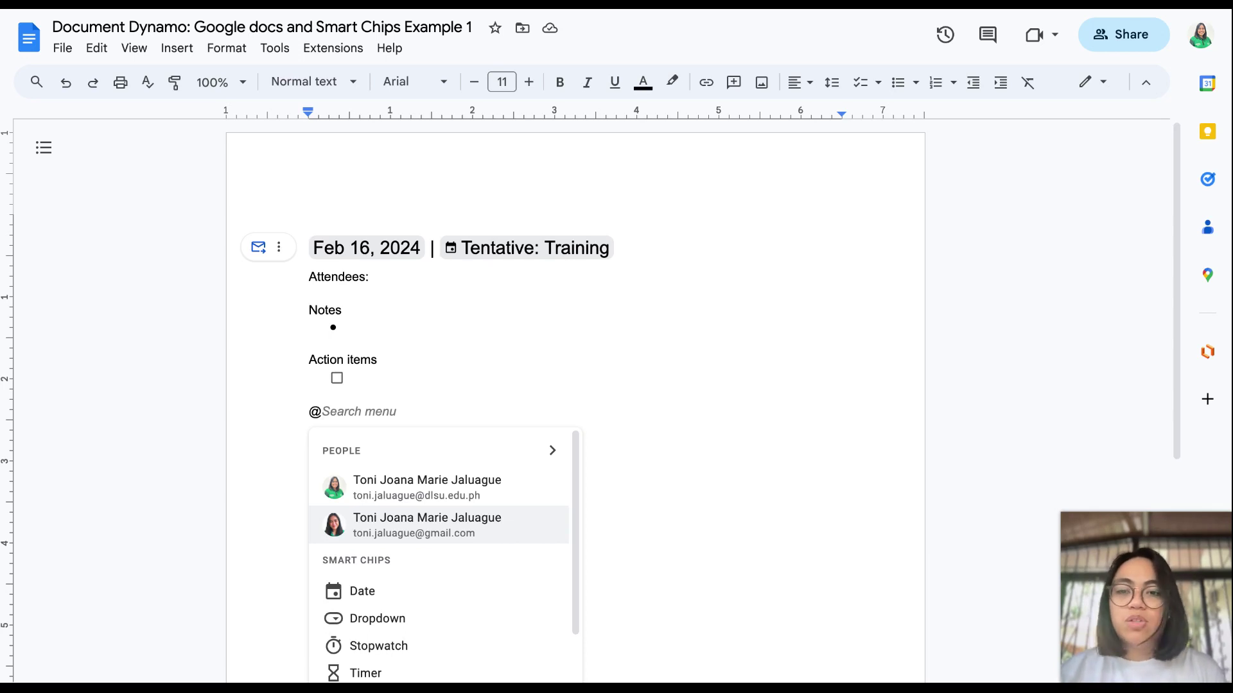
{"action": "scroll", "coordinate": [438, 552], "scroll_direction": "down", "scroll_amount": 1}
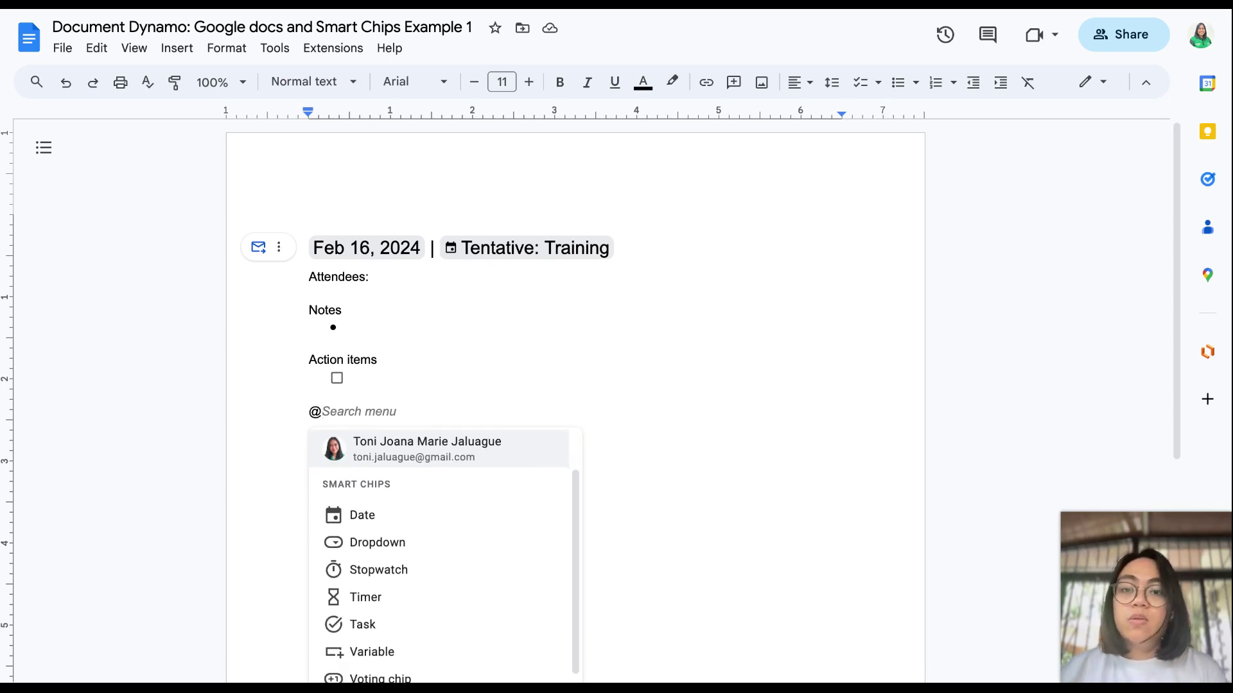
{"action": "scroll", "coordinate": [438, 539], "scroll_direction": "down", "scroll_amount": 1}
{"action": "scroll", "coordinate": [424, 529], "scroll_direction": "down", "scroll_amount": 1}
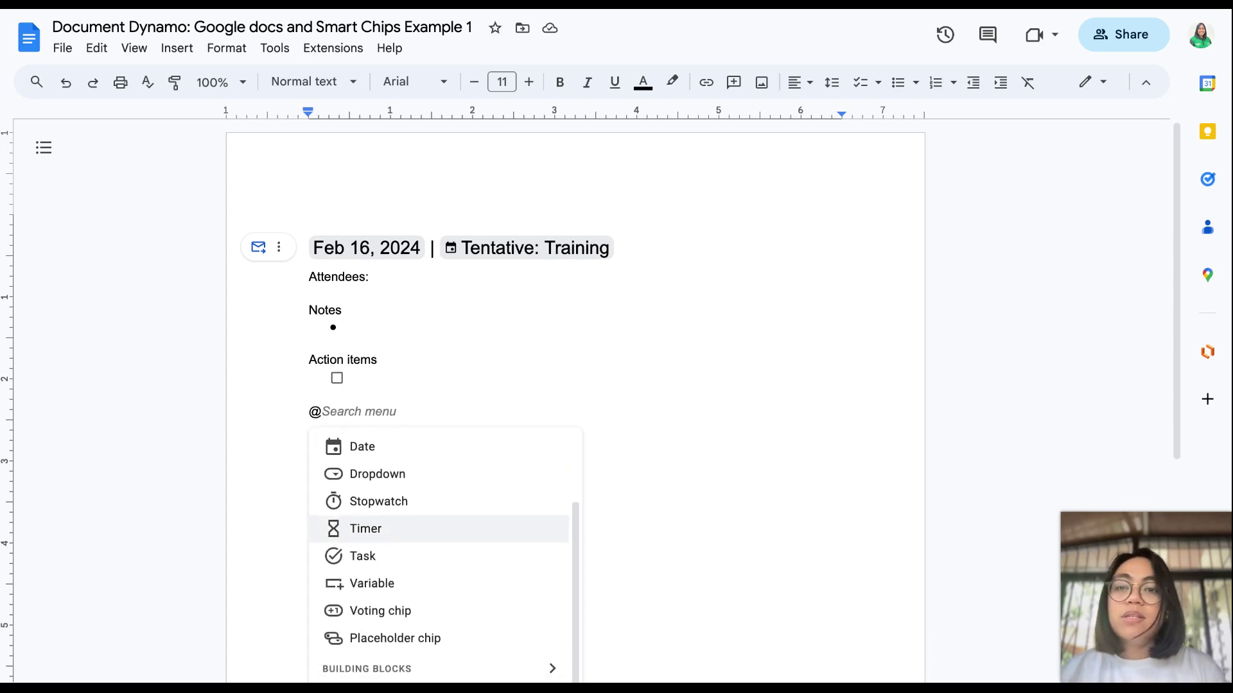
{"action": "scroll", "coordinate": [424, 523], "scroll_direction": "up", "scroll_amount": 1}
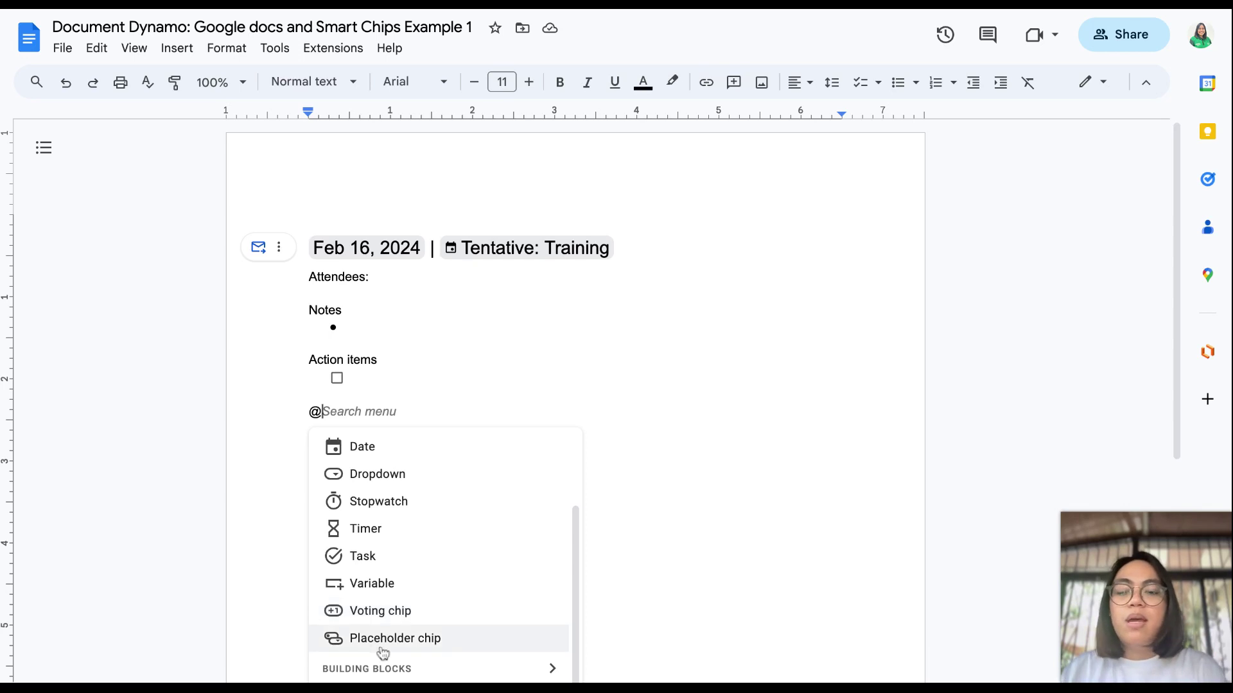
{"action": "scroll", "coordinate": [387, 650], "scroll_direction": "down", "scroll_amount": 2}
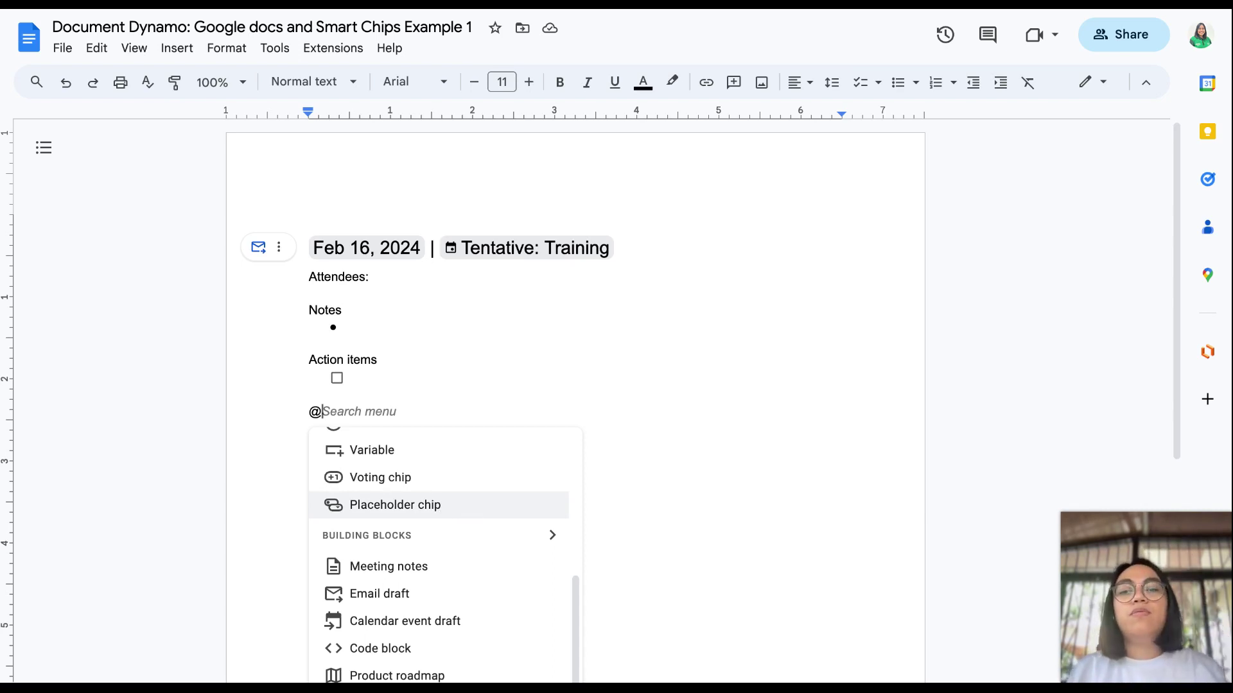
Step: Scroll the @ menu to Files and open Document Dynamo: Google docs and Smart Chips Example 2
{"action": "scroll", "coordinate": [454, 557], "scroll_direction": "down", "scroll_amount": 2}
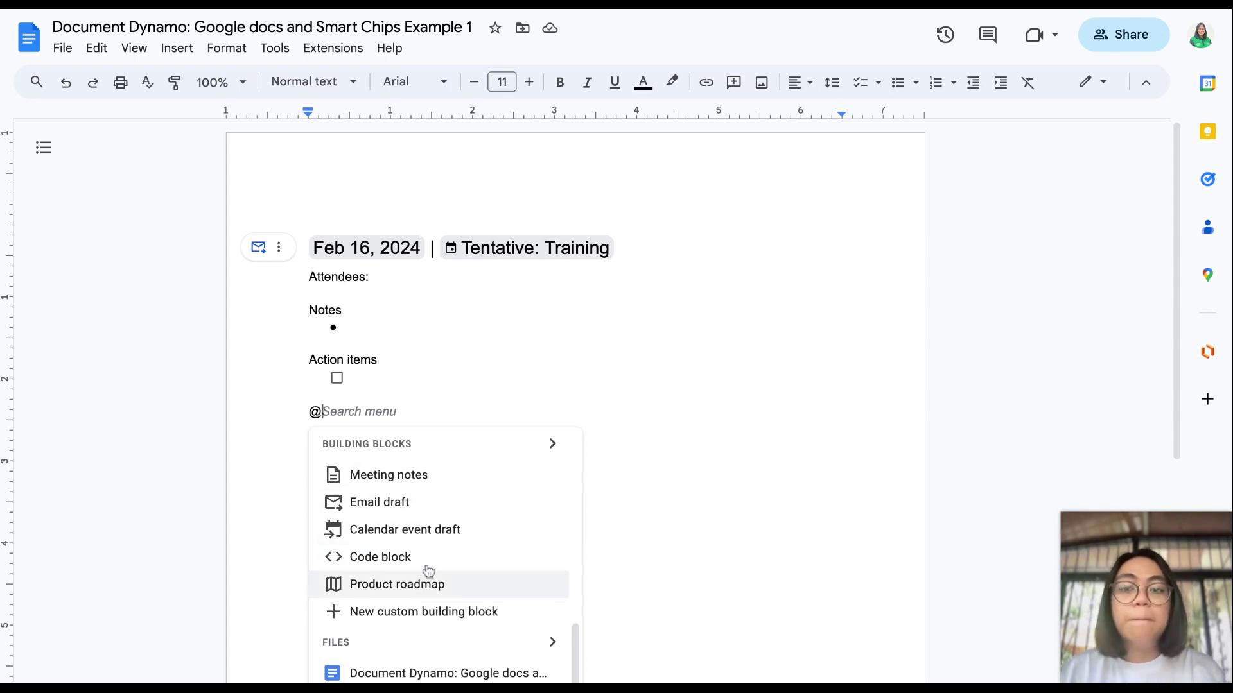
{"action": "scroll", "coordinate": [427, 587], "scroll_direction": "down", "scroll_amount": 1}
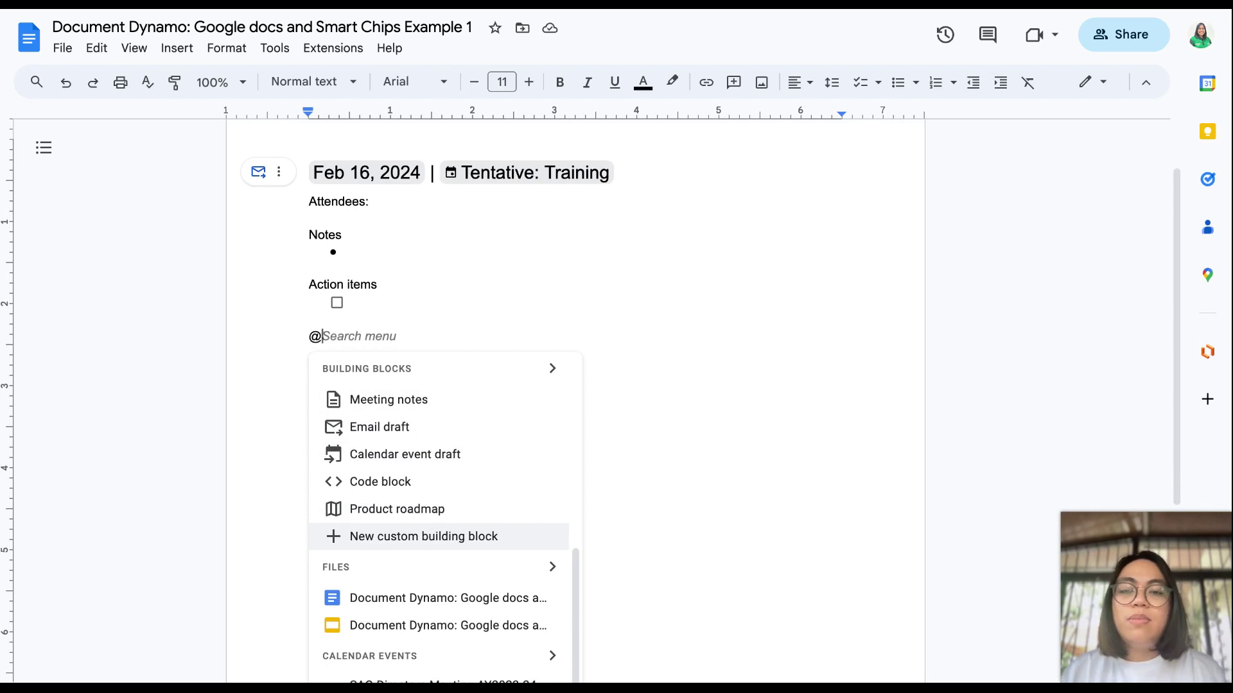
{"action": "scroll", "coordinate": [421, 490], "scroll_direction": "down", "scroll_amount": 2}
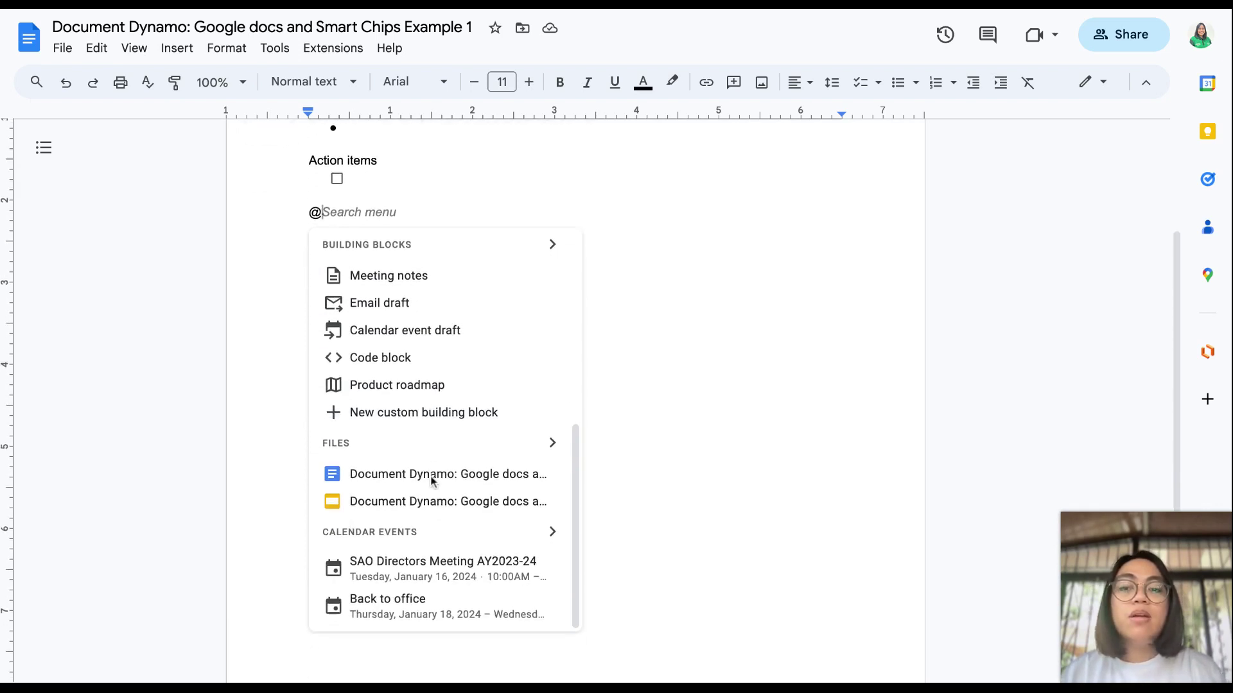
{"action": "scroll", "coordinate": [431, 482], "scroll_direction": "down", "scroll_amount": 1}
{"action": "scroll", "coordinate": [431, 482], "scroll_direction": "up", "scroll_amount": 1}
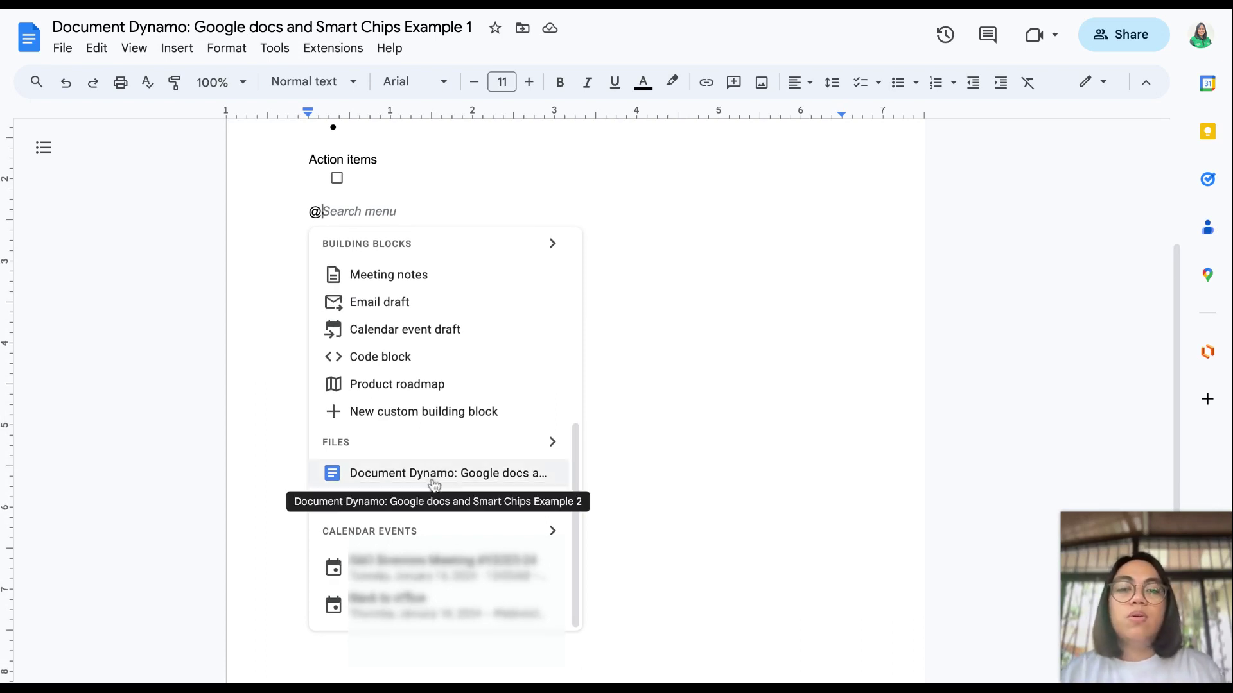
{"action": "scroll", "coordinate": [432, 484], "scroll_direction": "up", "scroll_amount": 1}
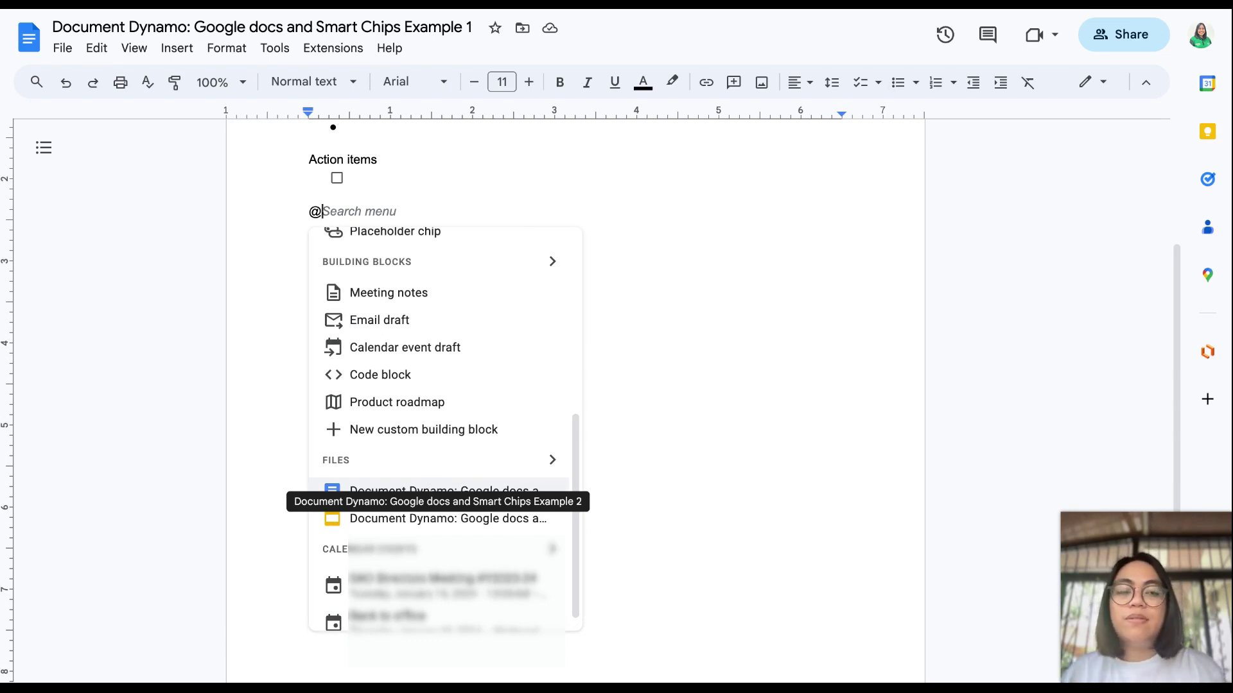
{"action": "scroll", "coordinate": [418, 483], "scroll_direction": "down", "scroll_amount": 1}
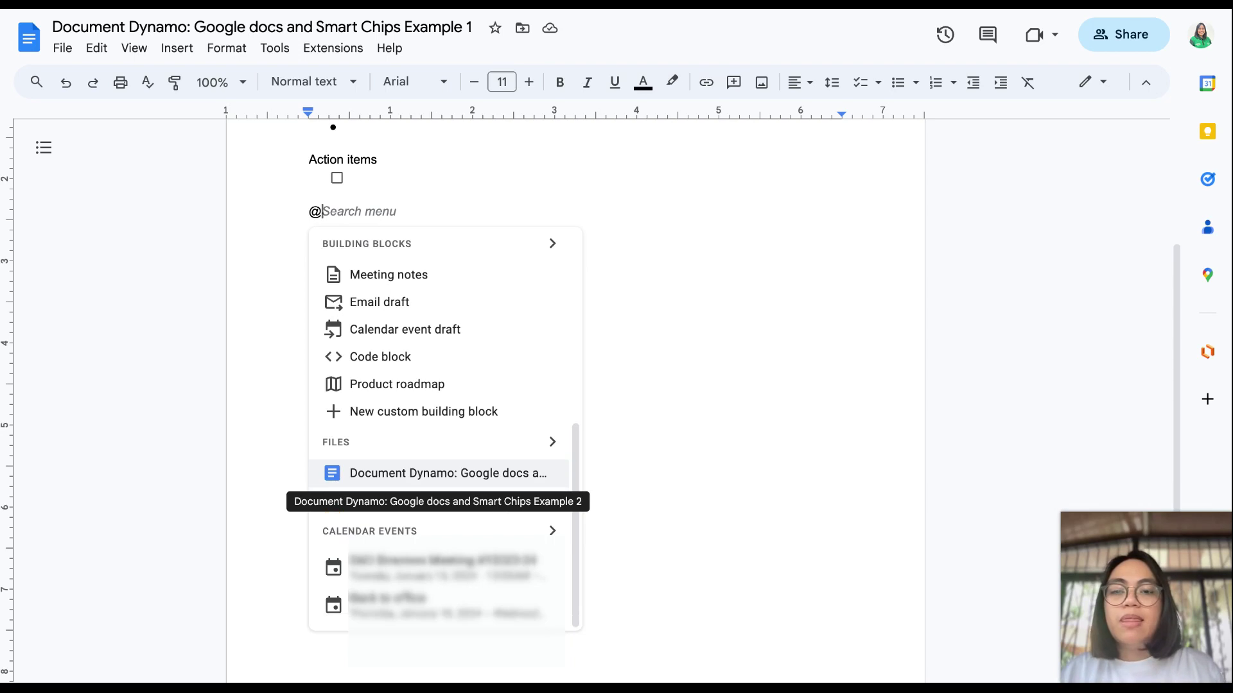
{"action": "scroll", "coordinate": [413, 521], "scroll_direction": "down", "scroll_amount": 2}
{"action": "scroll", "coordinate": [437, 396], "scroll_direction": "up", "scroll_amount": 5}
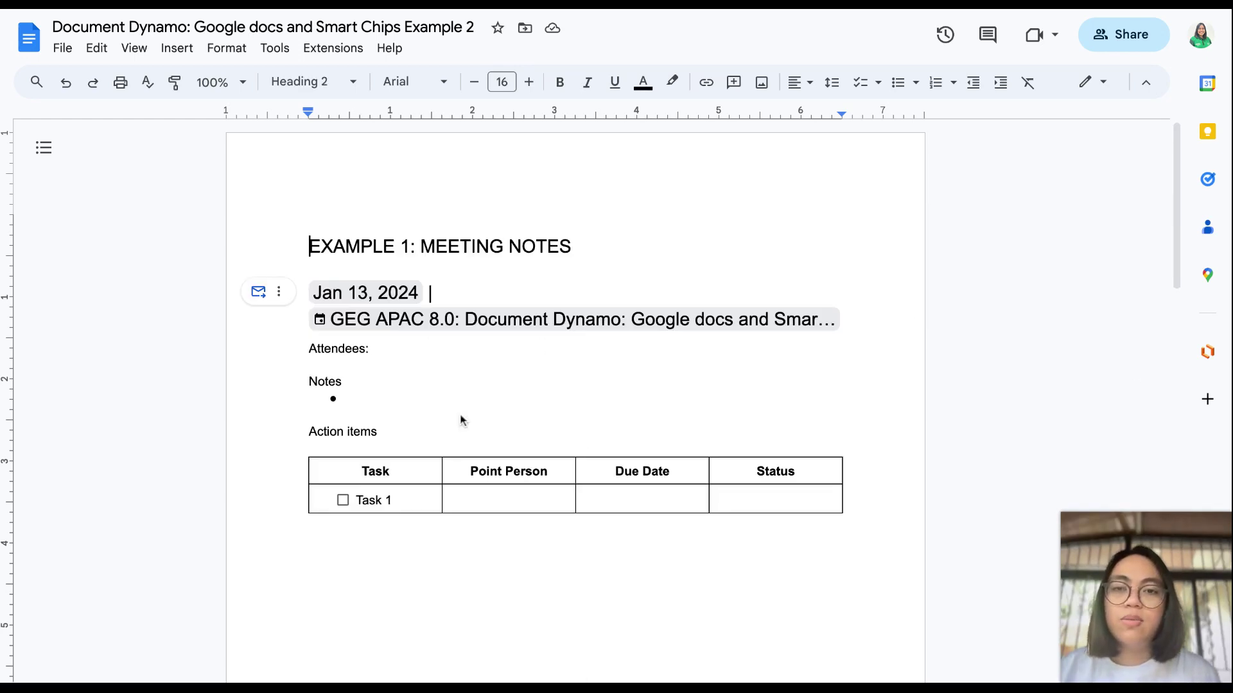
Step: Scroll down and view the details of the Jan 13, 2024 date chip
{"action": "scroll", "coordinate": [461, 419], "scroll_direction": "down", "scroll_amount": 1}
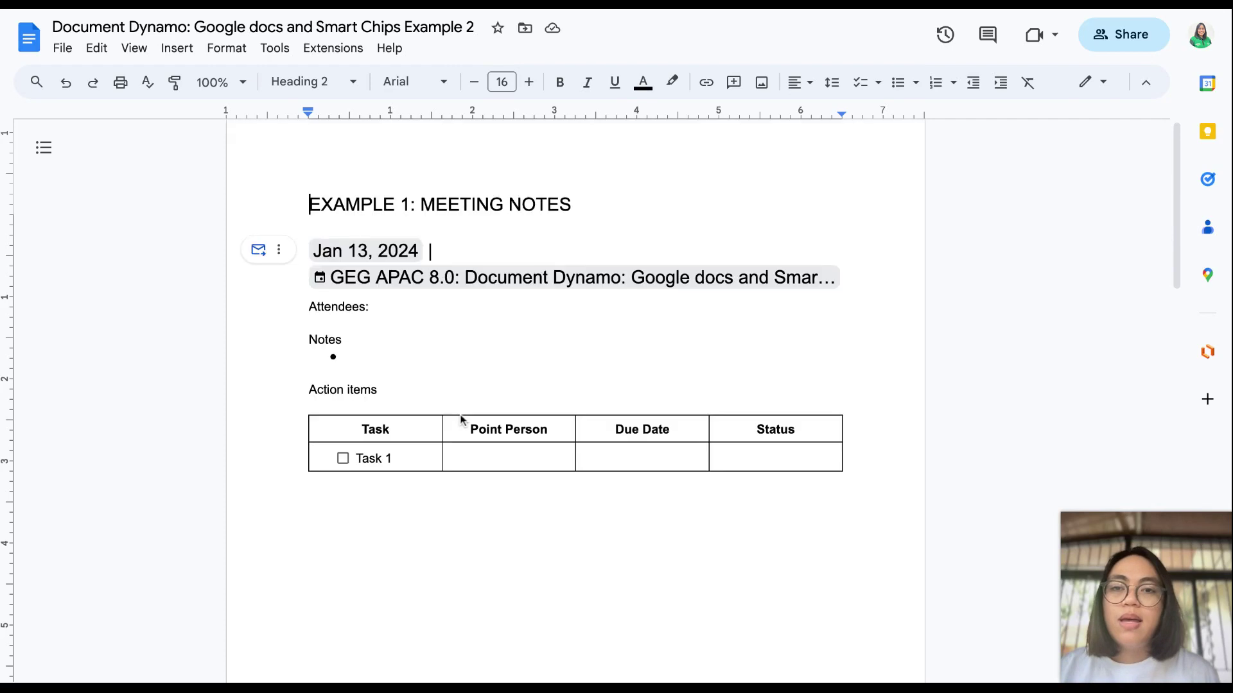
{"action": "left_click", "coordinate": [407, 249]}
{"action": "scroll", "coordinate": [404, 250], "scroll_direction": "down", "scroll_amount": 1}
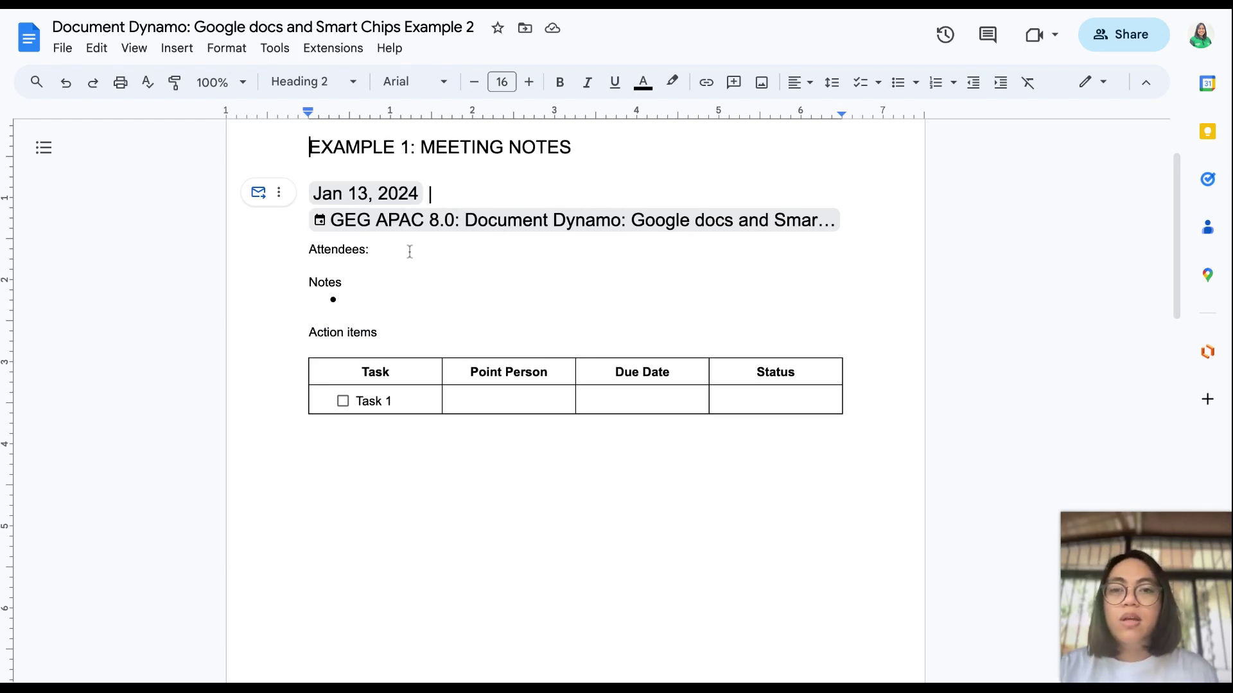
Step: Add an attendee chip after Attendees: with @, then preview the GEG APAC 8.0 event chip
{"action": "left_click", "coordinate": [409, 251]}
{"action": "mouse_move", "coordinate": [479, 379]}
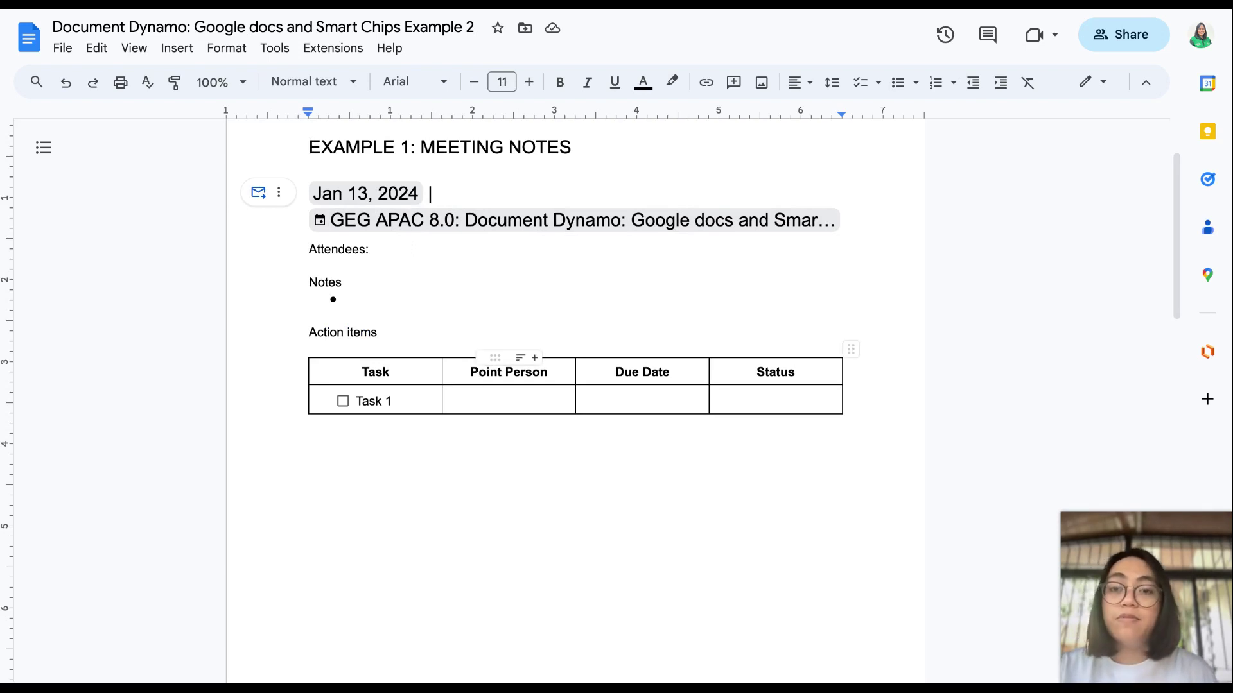
{"action": "type", "text": "@"}
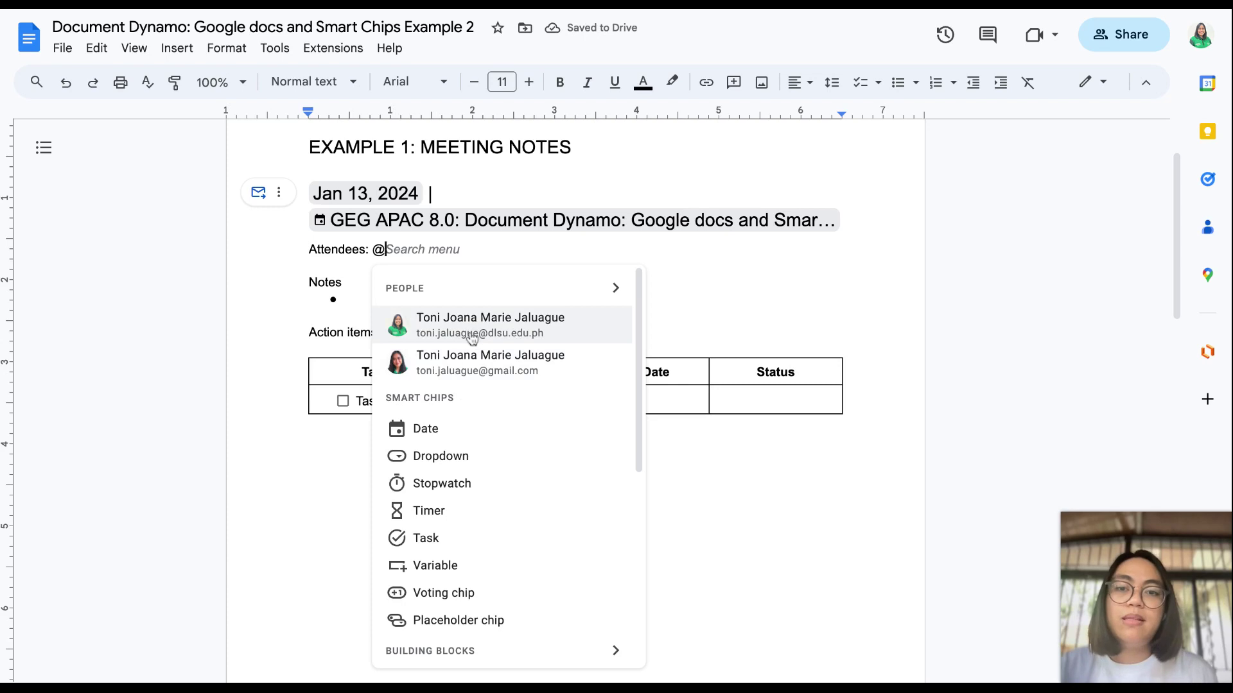
{"action": "key", "text": "Return"}
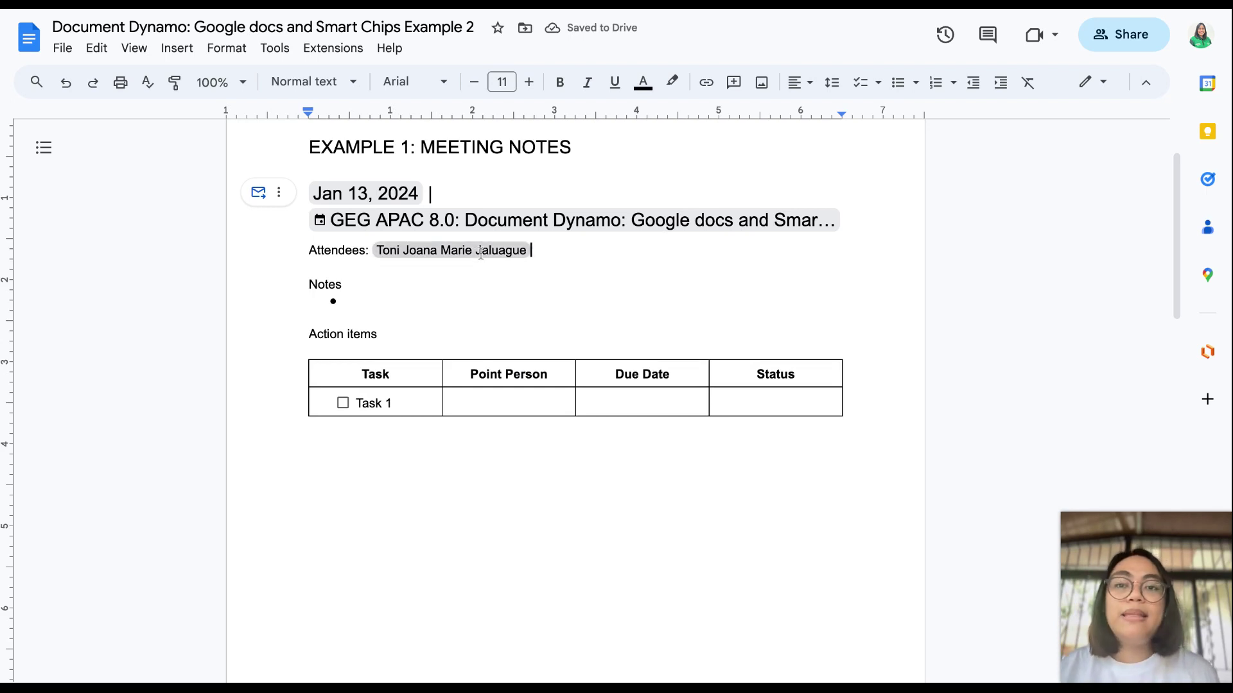
{"action": "mouse_move", "coordinate": [481, 253]}
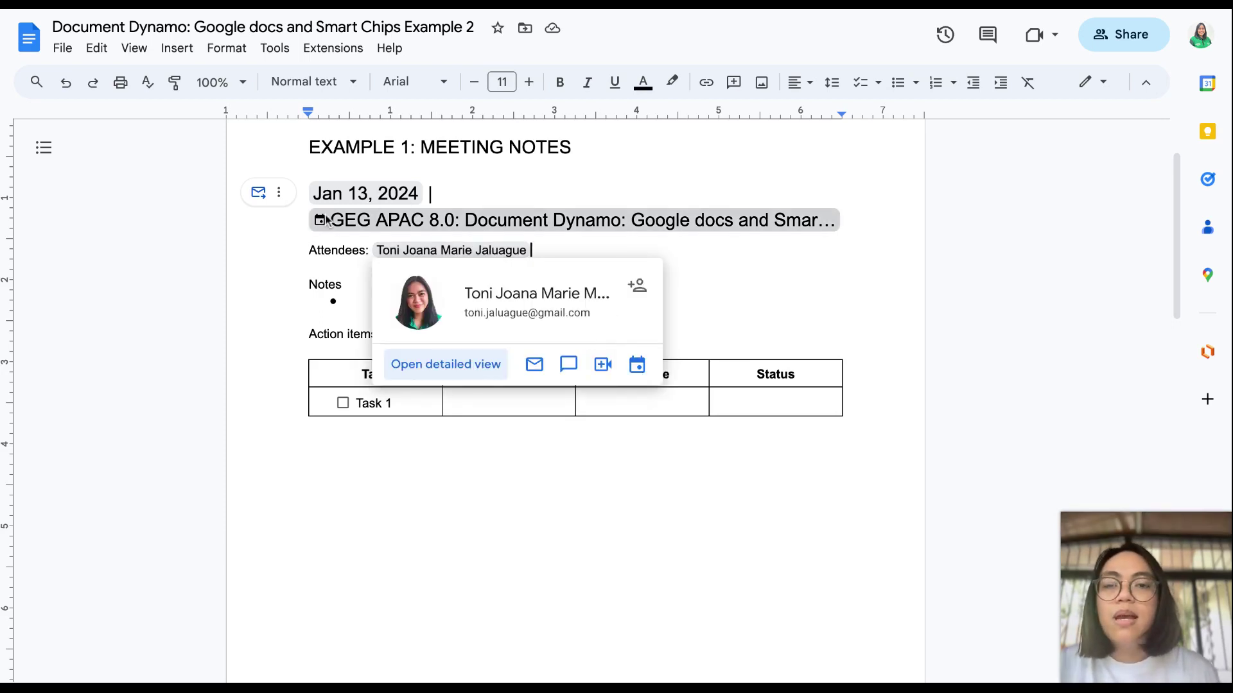
{"action": "mouse_move", "coordinate": [391, 221]}
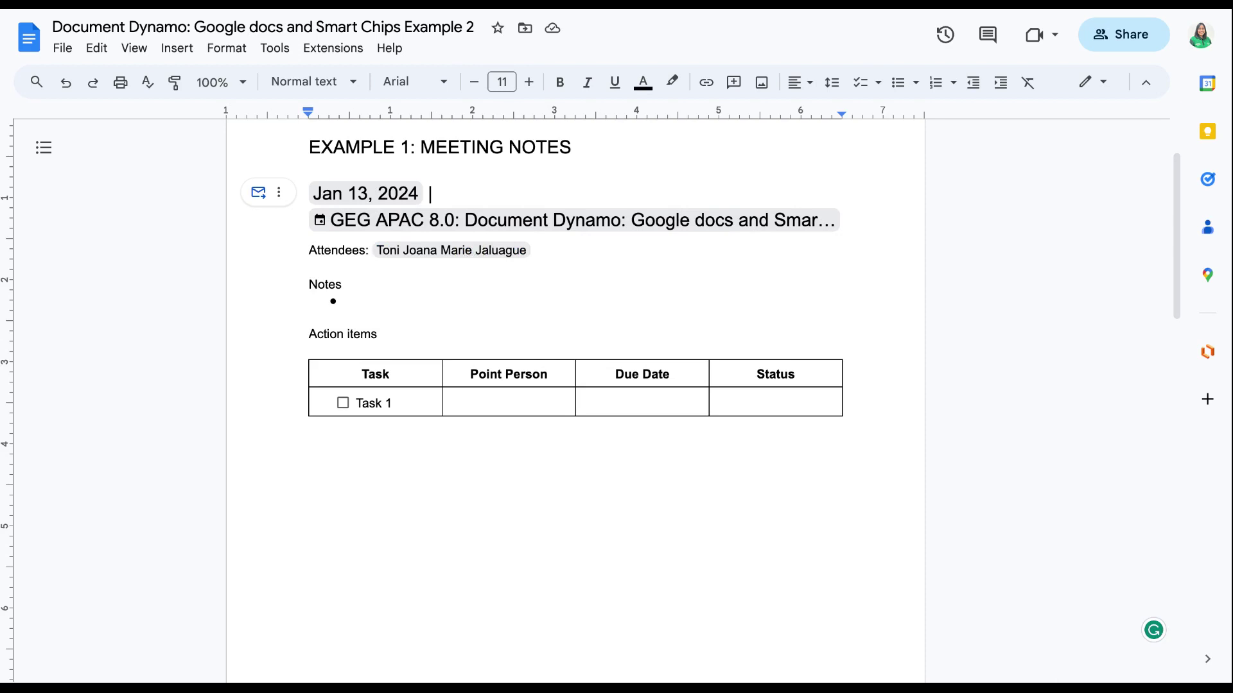
{"action": "mouse_move", "coordinate": [465, 226]}
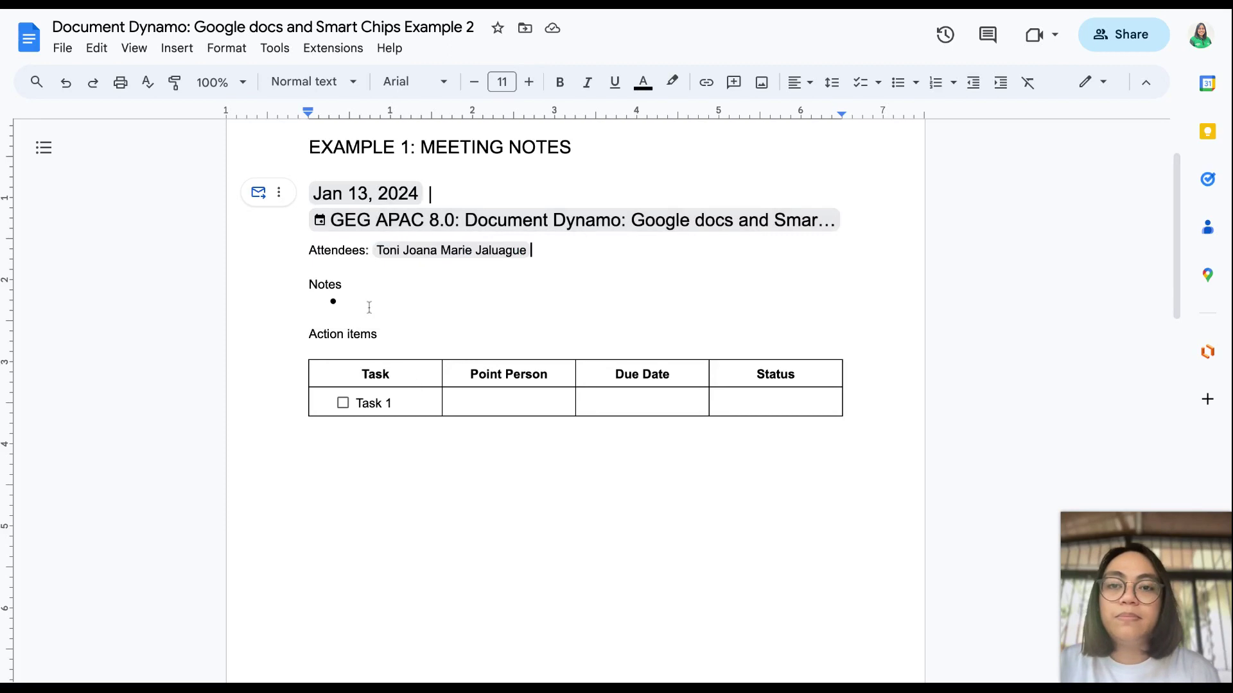
Step: Try an @ in the Notes bullet, dismiss the suggestions, and click around the action-items table
{"action": "left_click", "coordinate": [368, 306]}
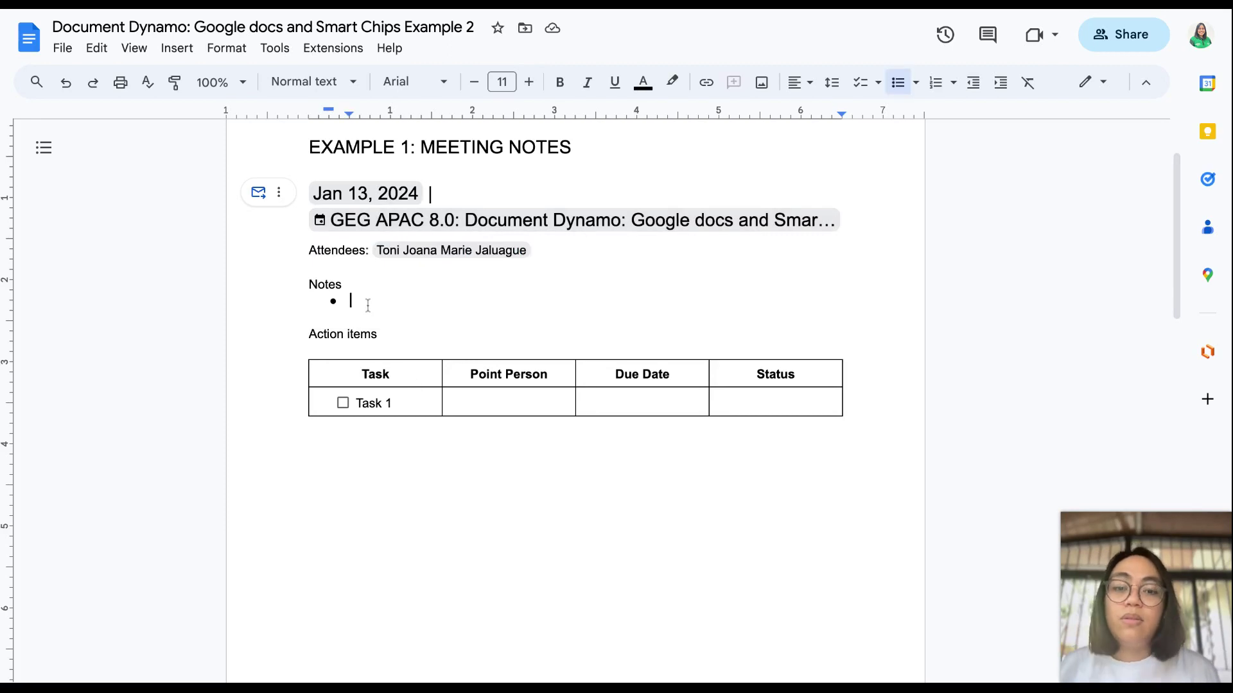
{"action": "type", "text": "@"}
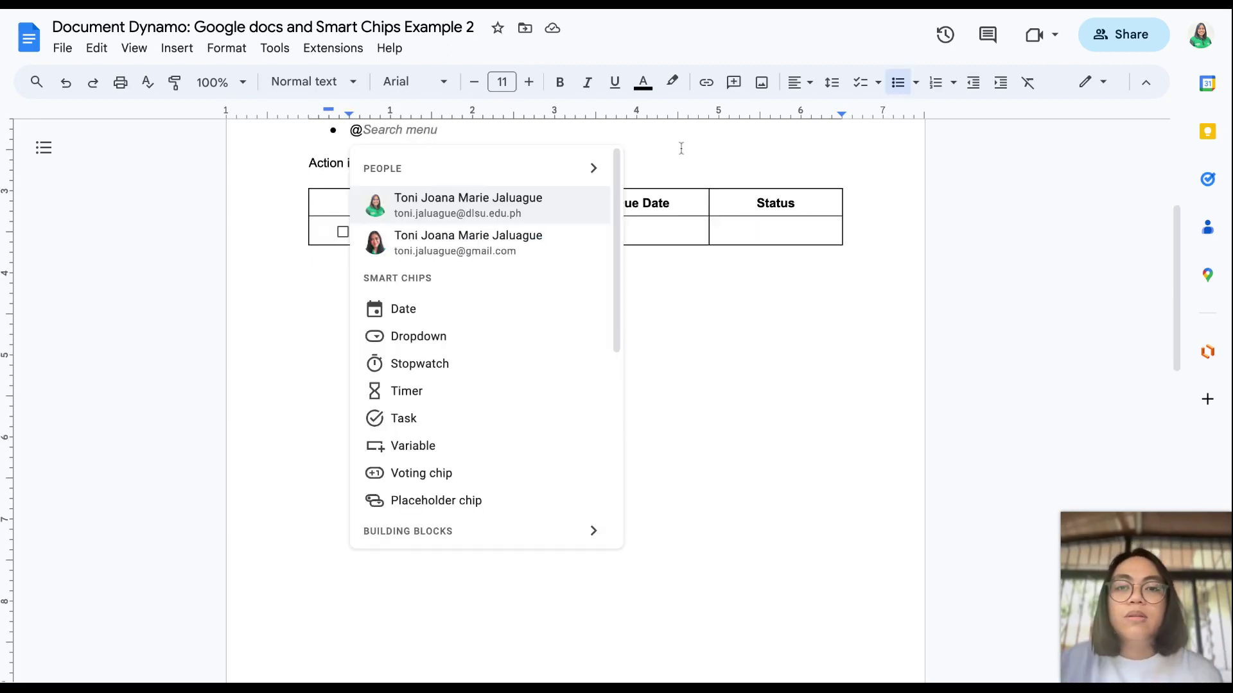
{"action": "left_click", "coordinate": [680, 145]}
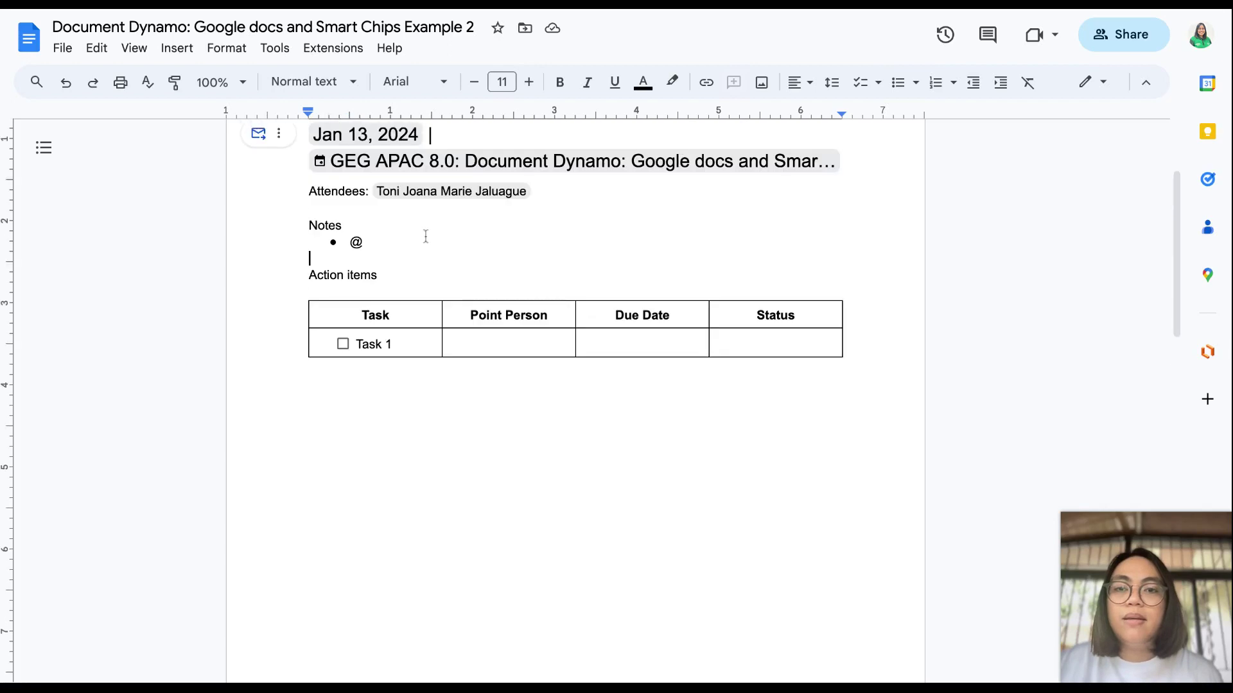
{"action": "left_click", "coordinate": [425, 239]}
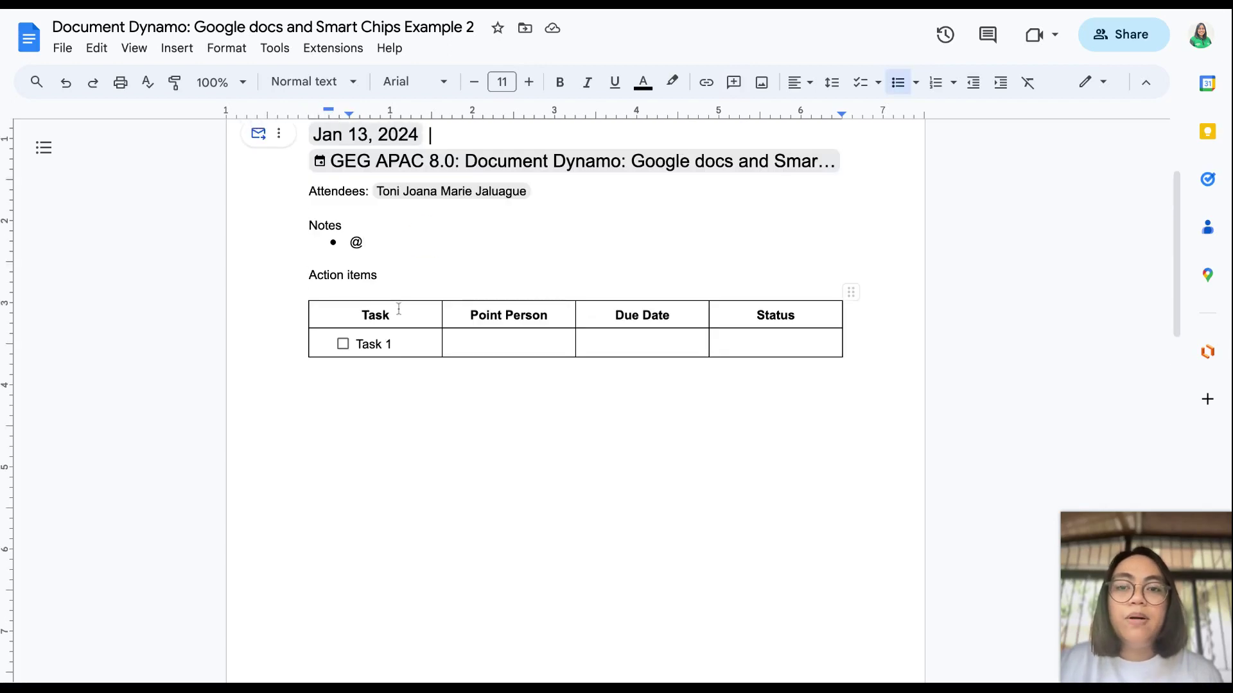
{"action": "left_click_drag", "start_coordinate": [460, 338], "coordinate": [388, 284]}
{"action": "left_click", "coordinate": [388, 284]}
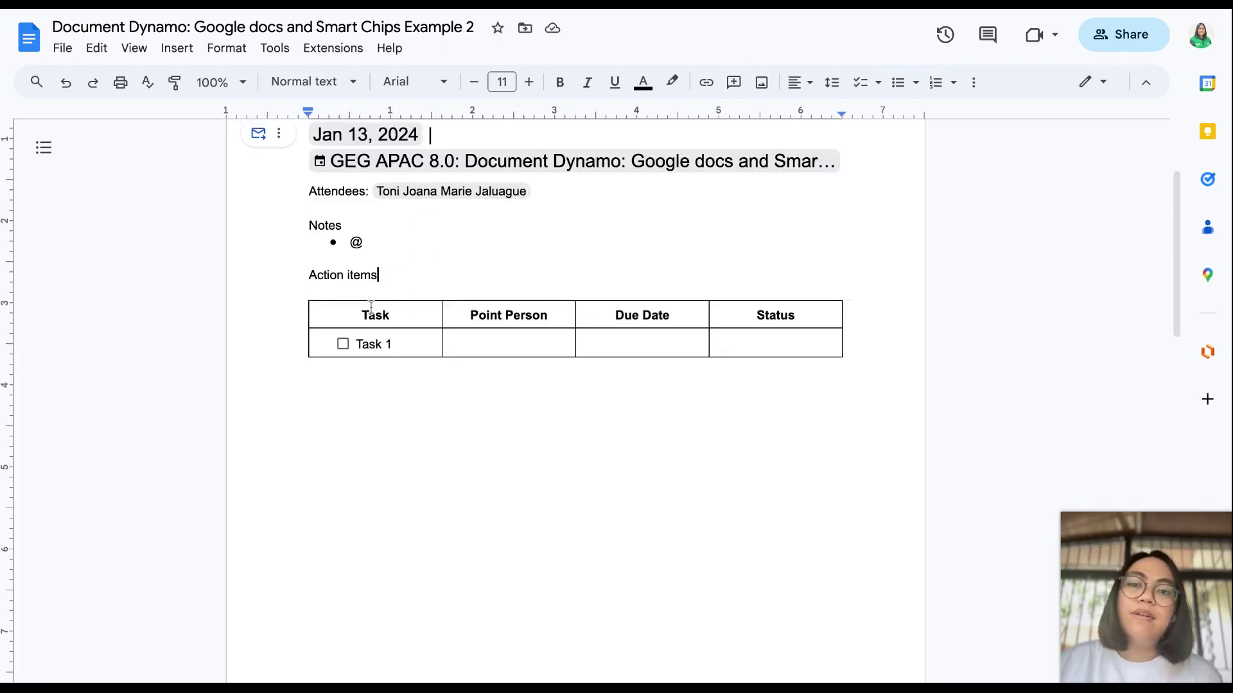
{"action": "left_click", "coordinate": [329, 321]}
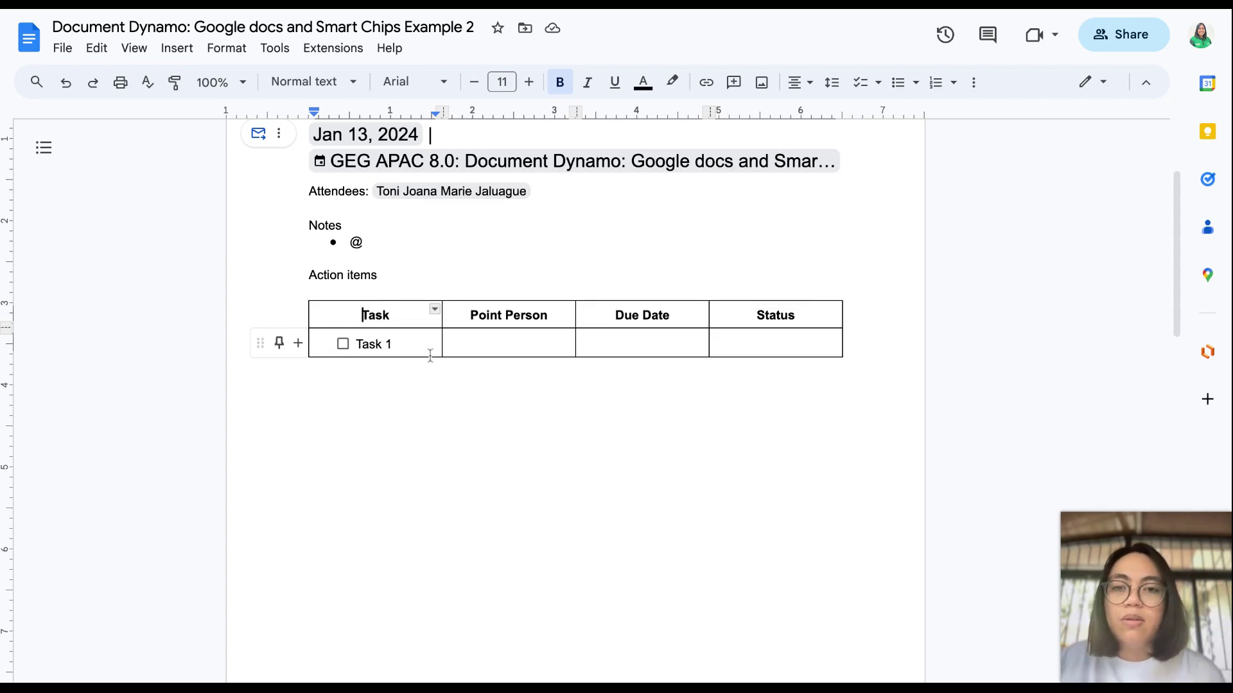
Step: Replace the first row's task text with a freshly typed 'Task 1'
{"action": "left_click", "coordinate": [413, 341]}
{"action": "left_click_drag", "start_coordinate": [396, 345], "coordinate": [354, 346]}
{"action": "key", "text": "BackSpace"}
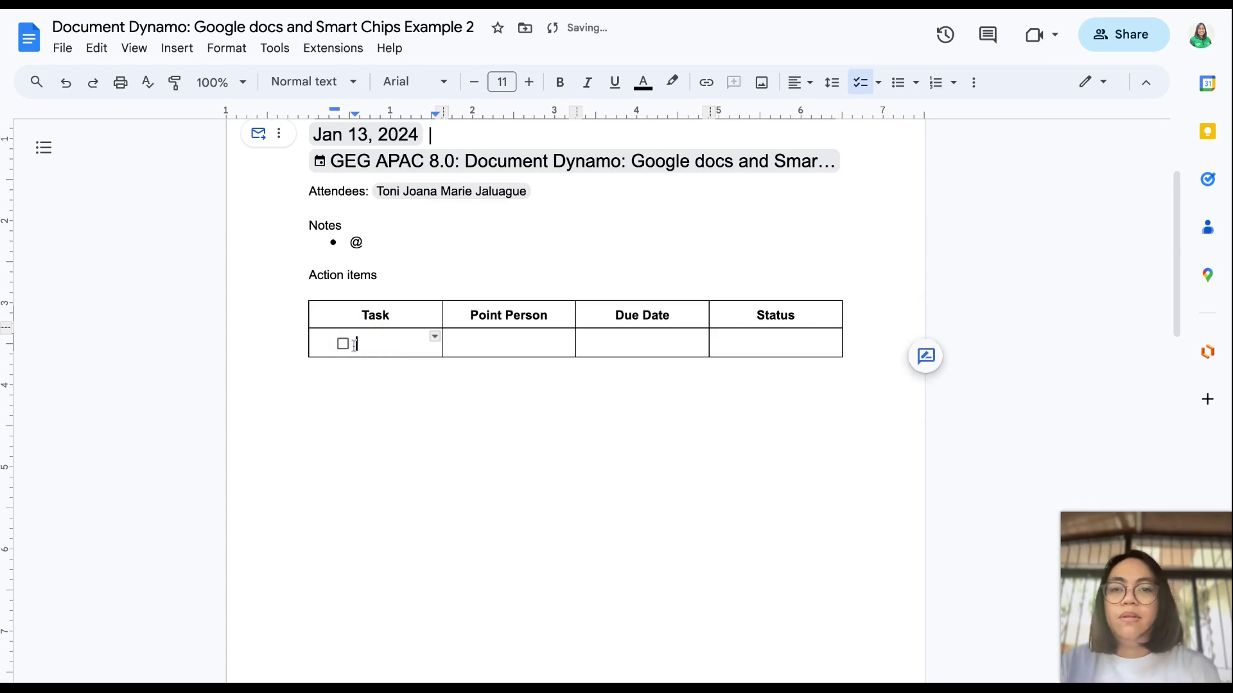
{"action": "type", "text": "Task 1"}
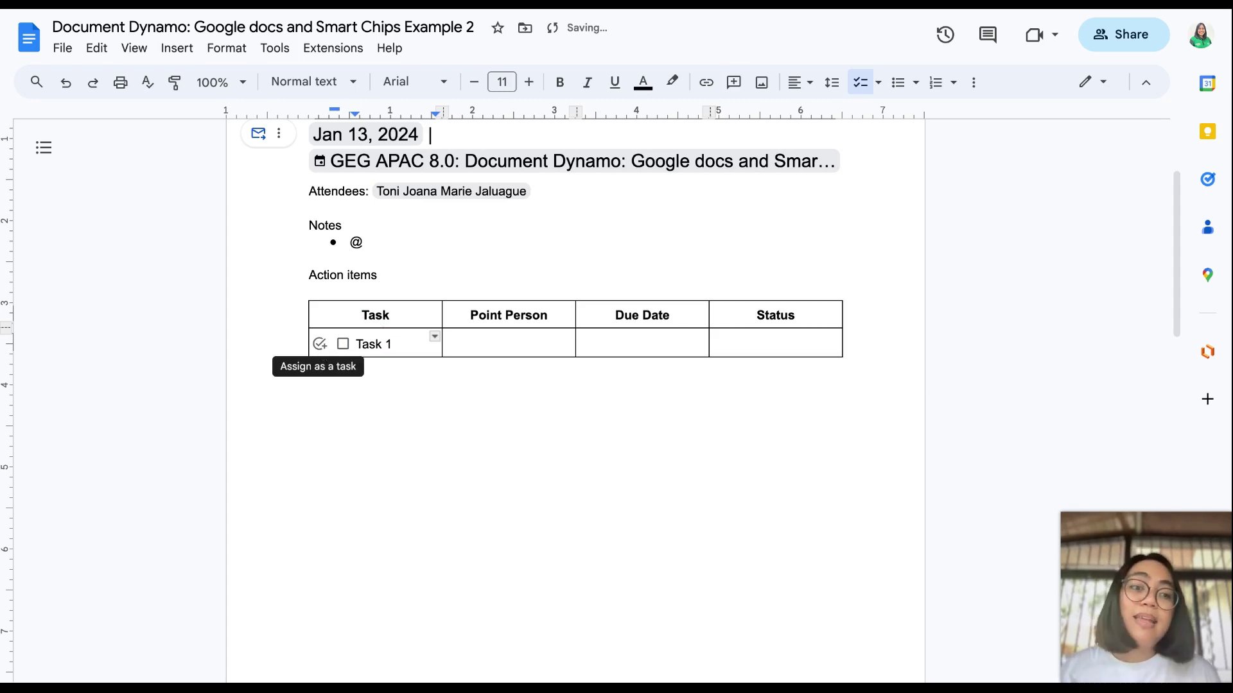
Step: Assign Task 1 to the suggested person with a January 13, 2024 date
{"action": "left_click", "coordinate": [320, 347]}
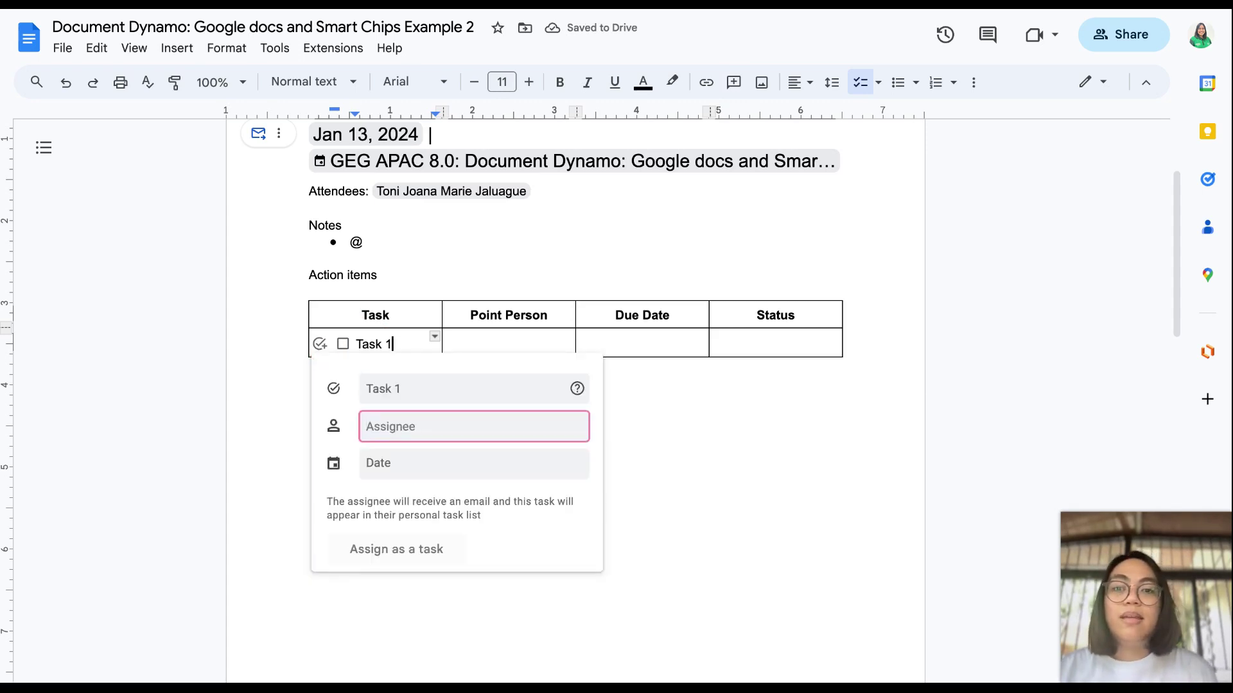
{"action": "type", "text": "Toni"}
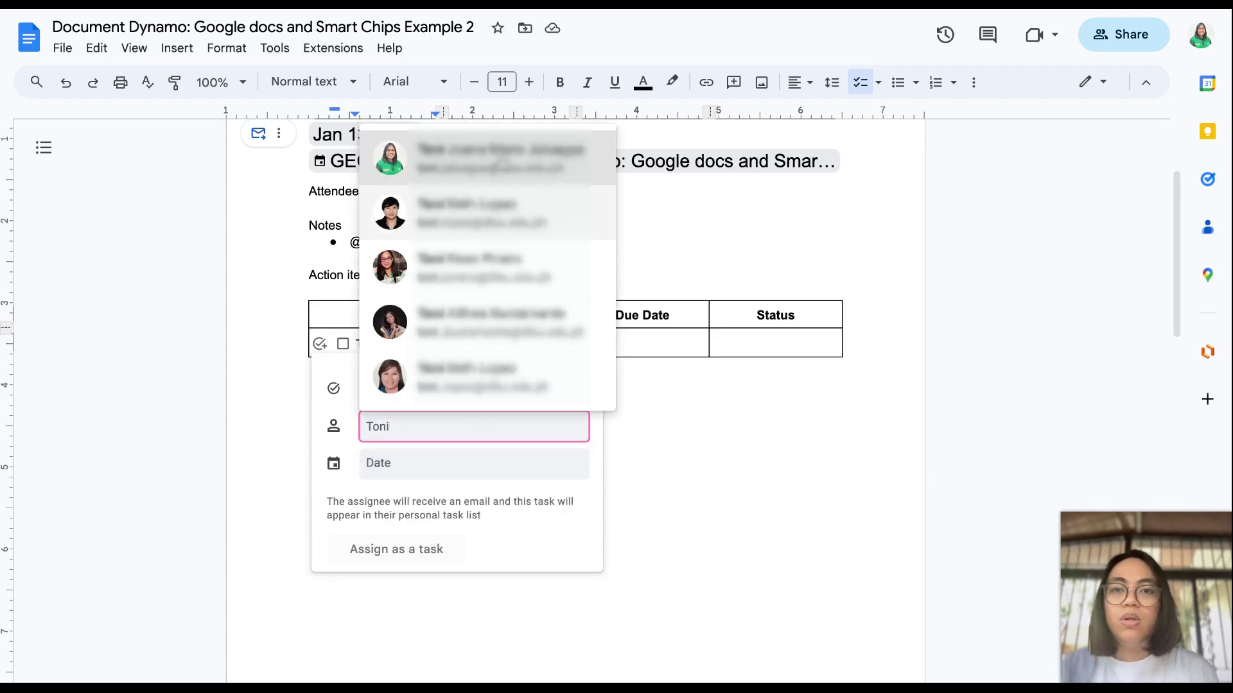
{"action": "left_click", "coordinate": [499, 159]}
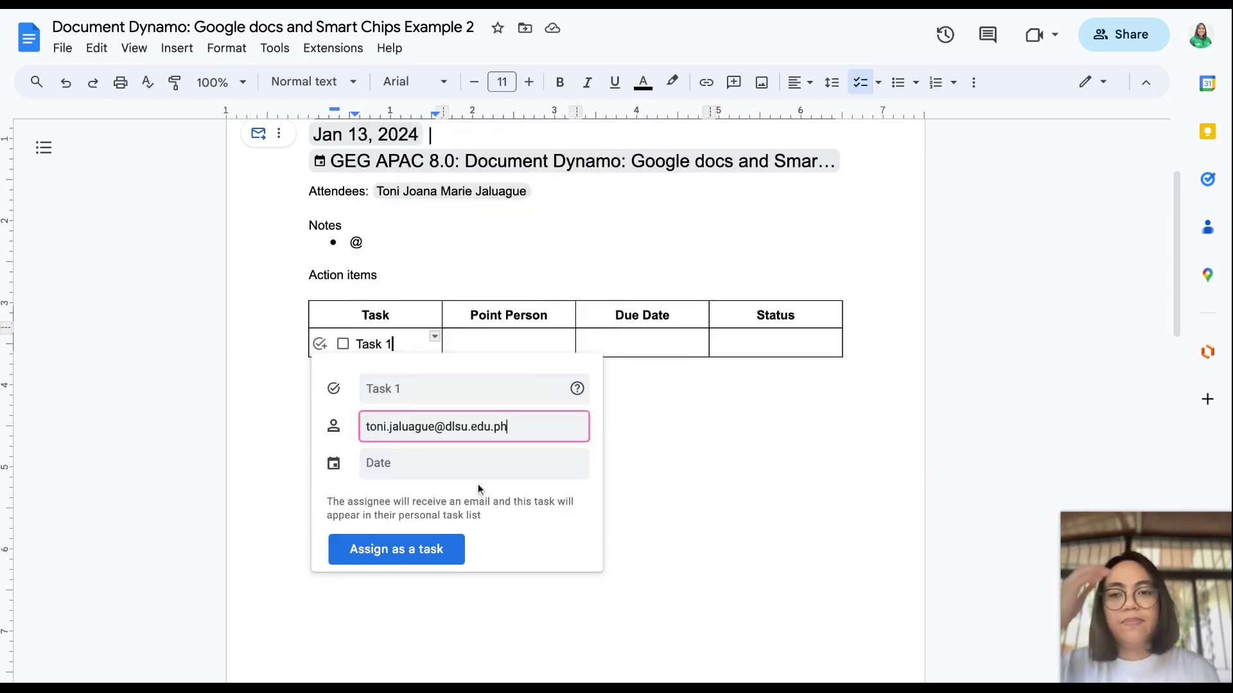
{"action": "left_click", "coordinate": [413, 472]}
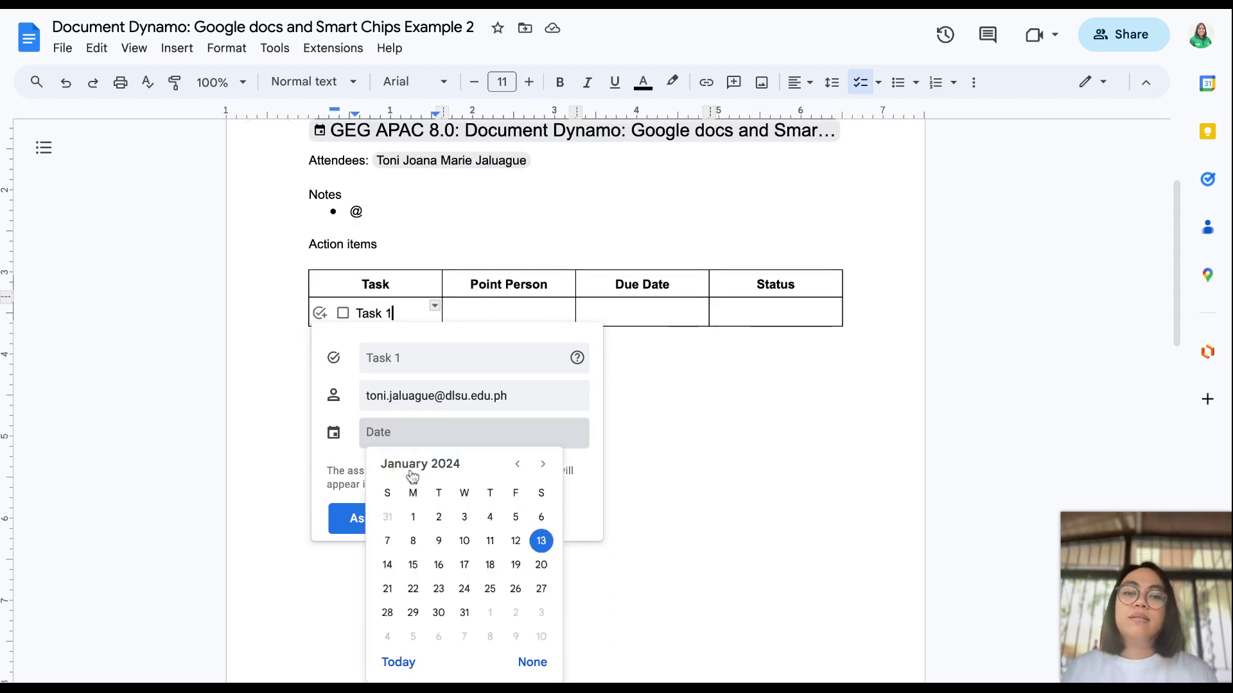
{"action": "left_click", "coordinate": [539, 542]}
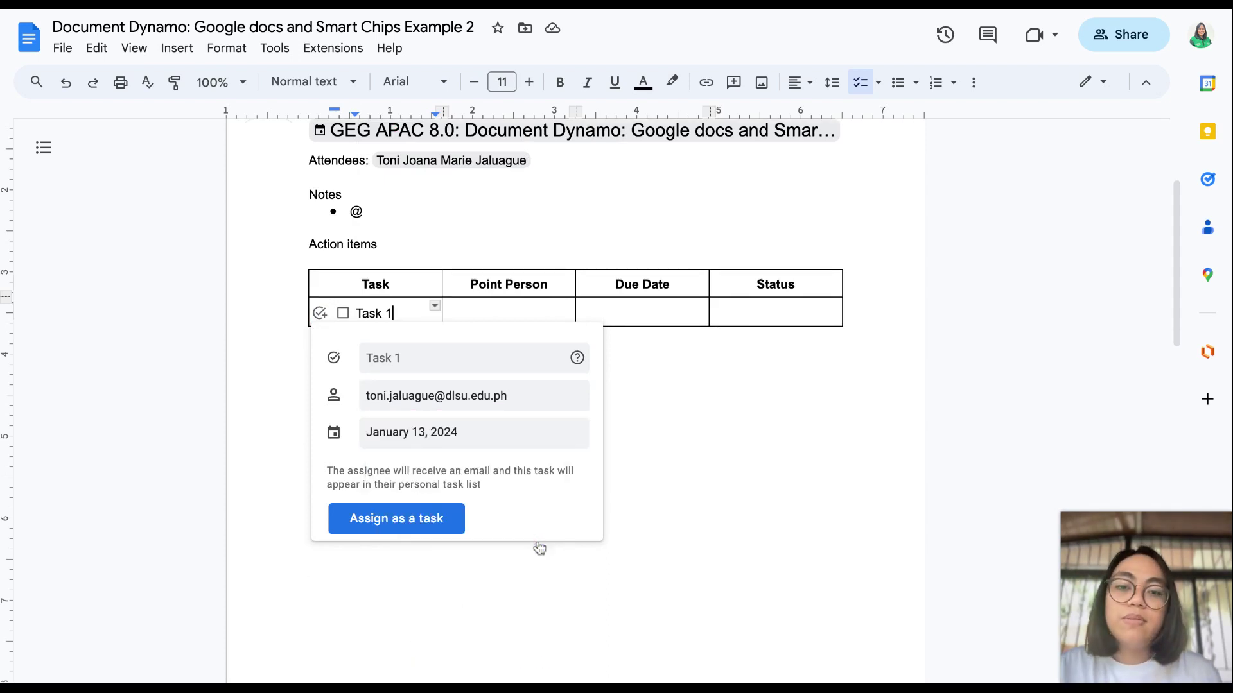
{"action": "left_click", "coordinate": [419, 522]}
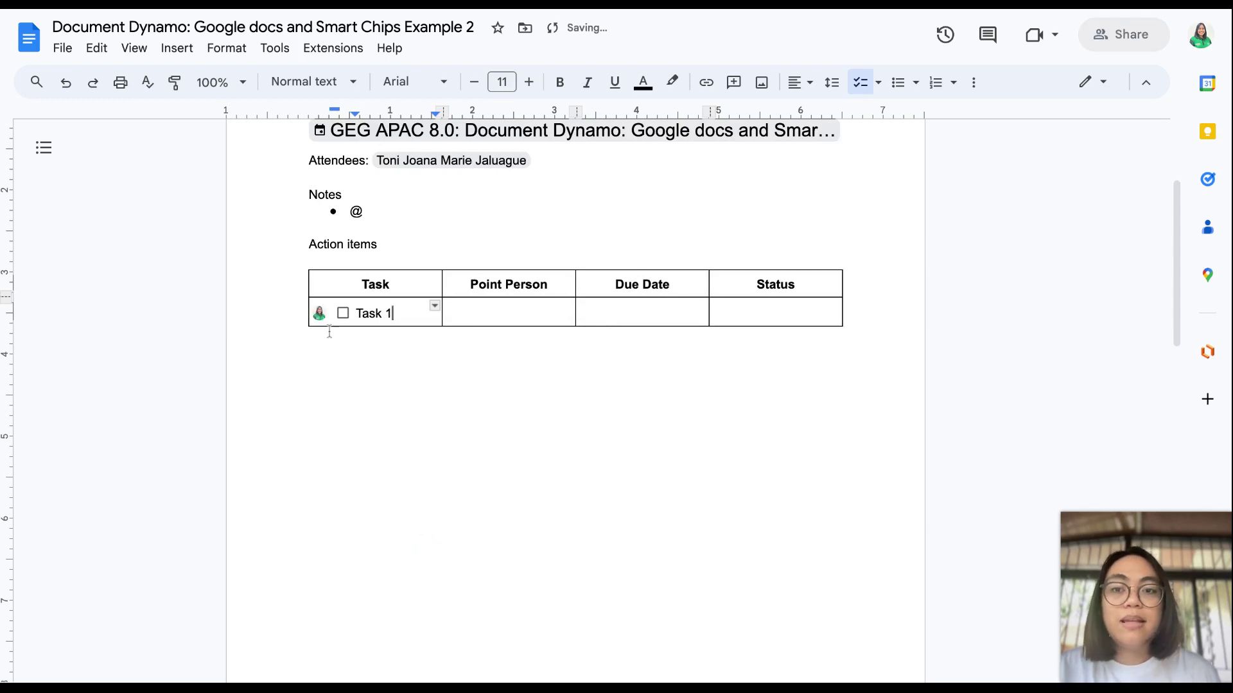
{"action": "mouse_move", "coordinate": [320, 319]}
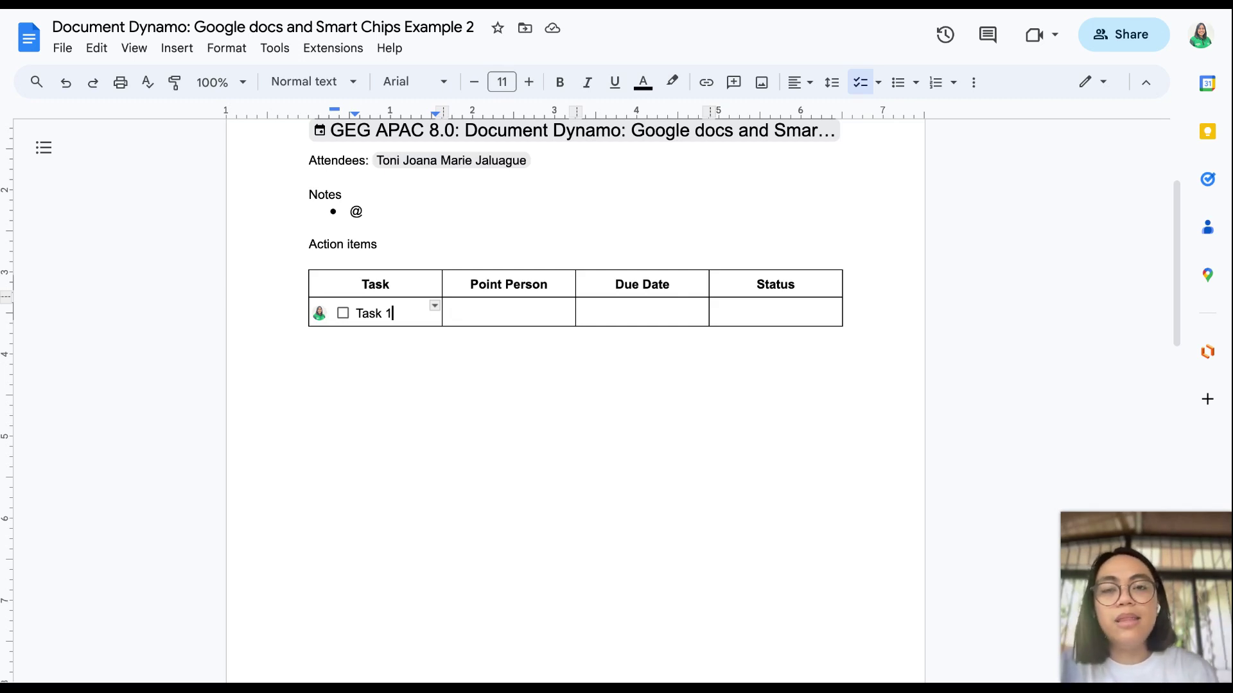
Step: Insert a chip for the first suggested person in the Point Person cell
{"action": "left_click", "coordinate": [481, 311]}
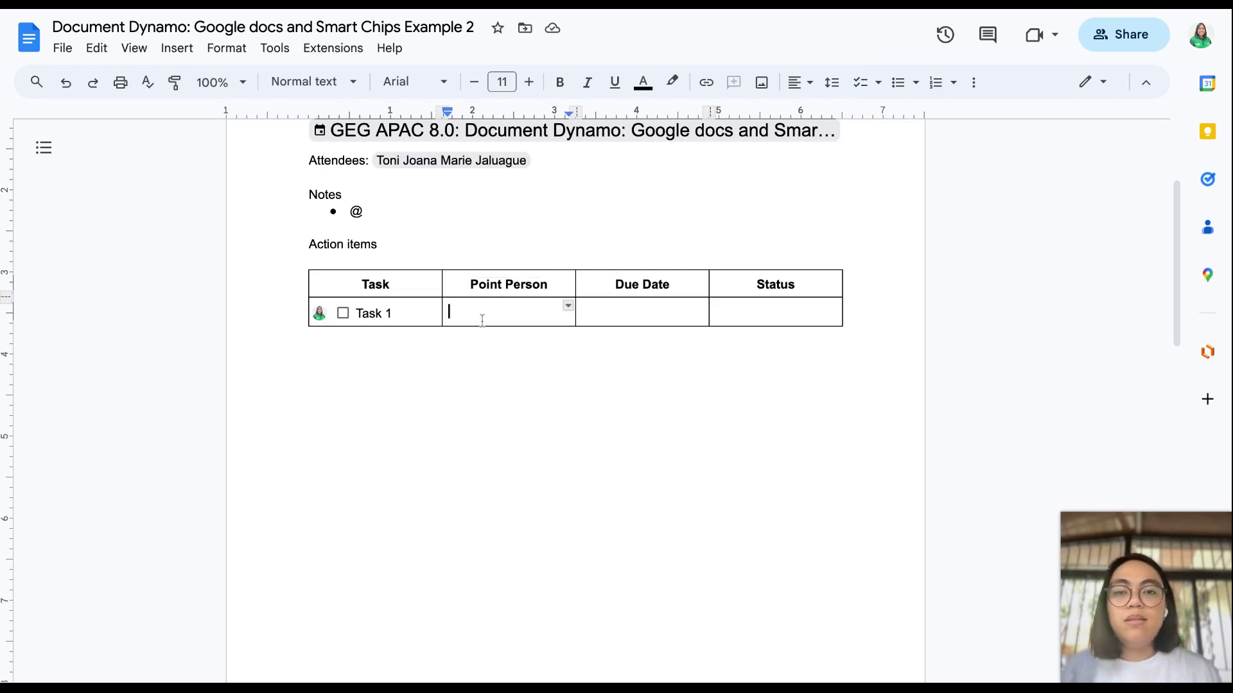
{"action": "type", "text": "@"}
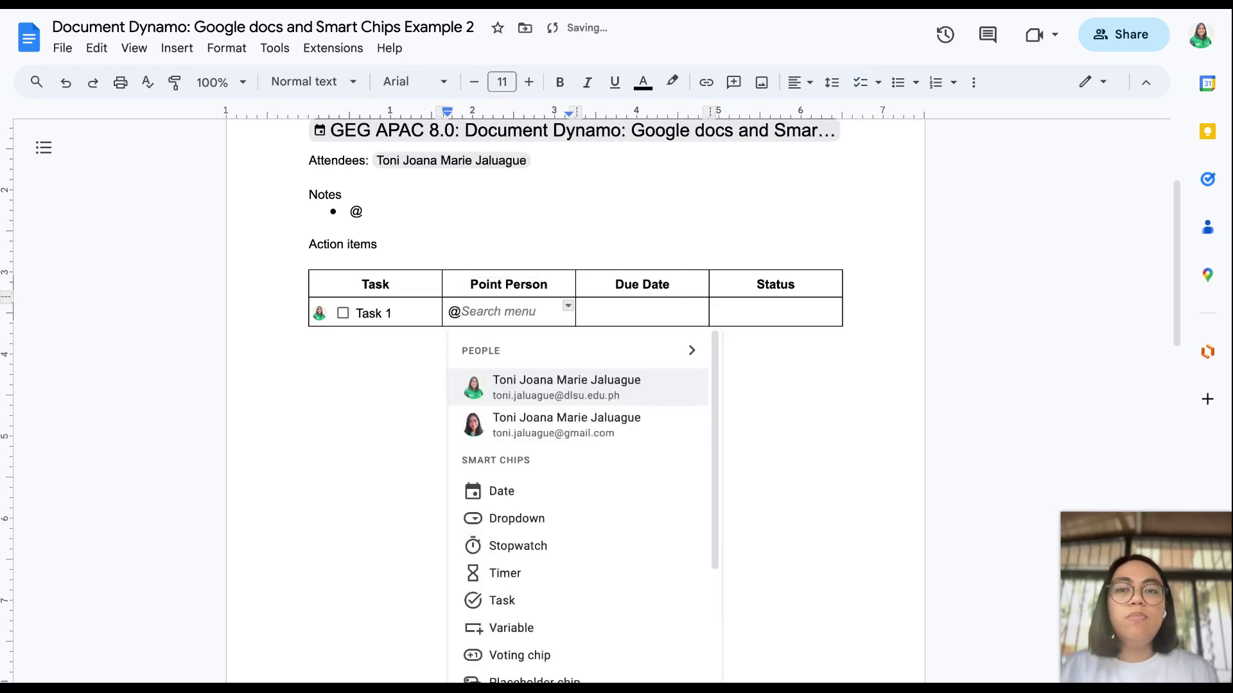
{"action": "key", "text": "Return"}
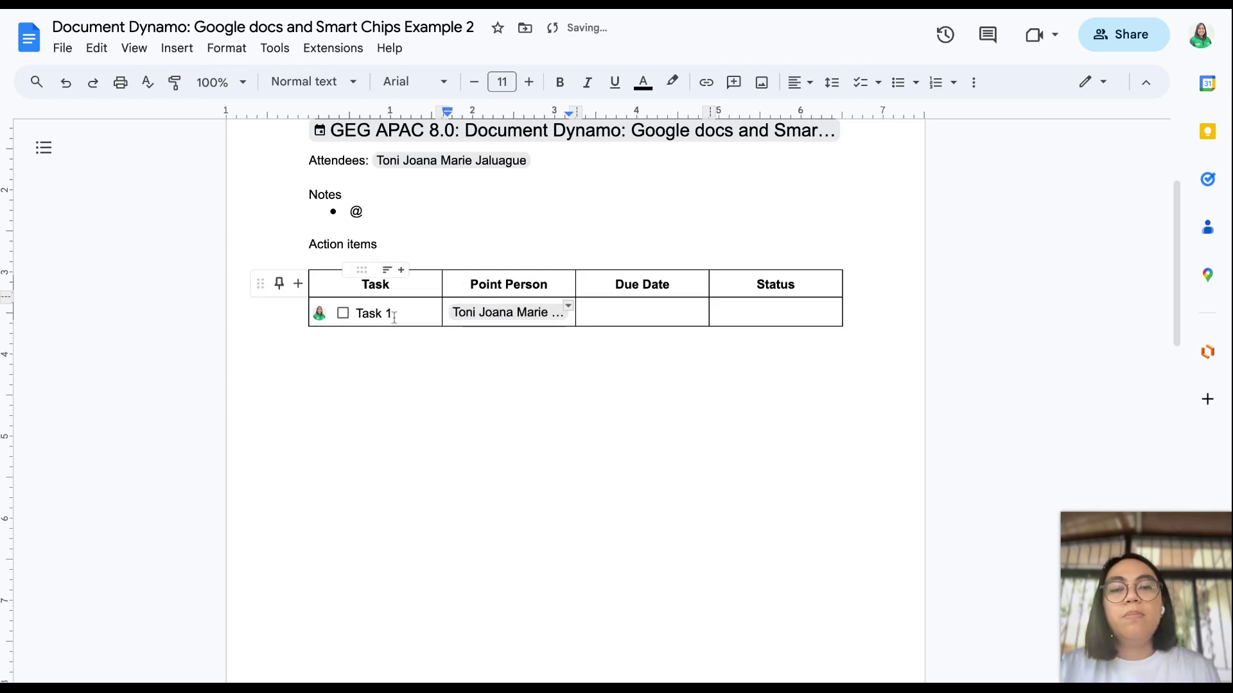
Step: Add a Jan 13, 2024 4:00 PM date chip to the Due Date cell
{"action": "left_click", "coordinate": [638, 316]}
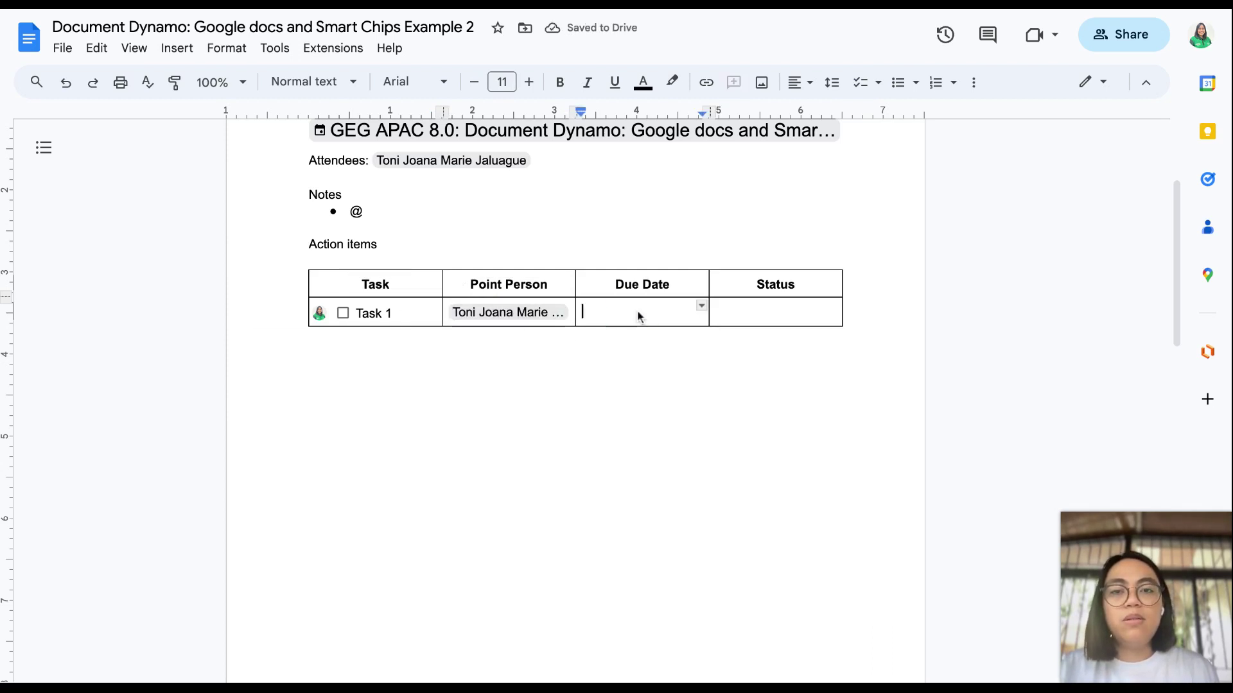
{"action": "type", "text": "@"}
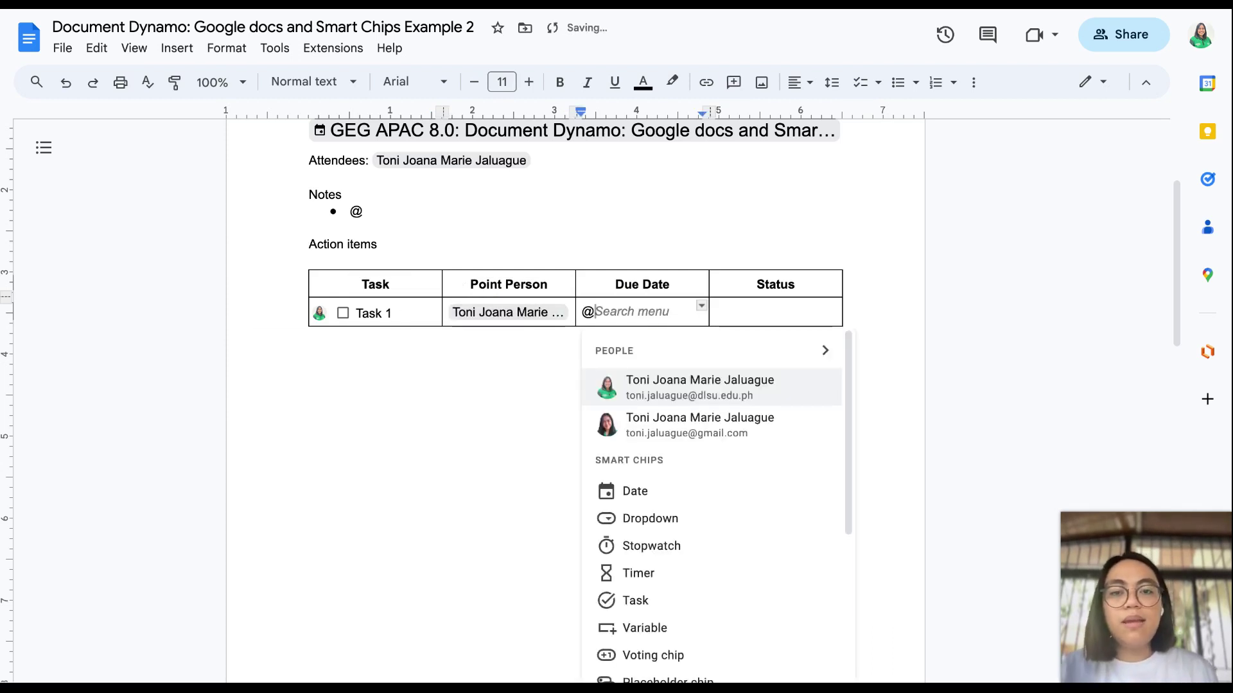
{"action": "left_click", "coordinate": [630, 490]}
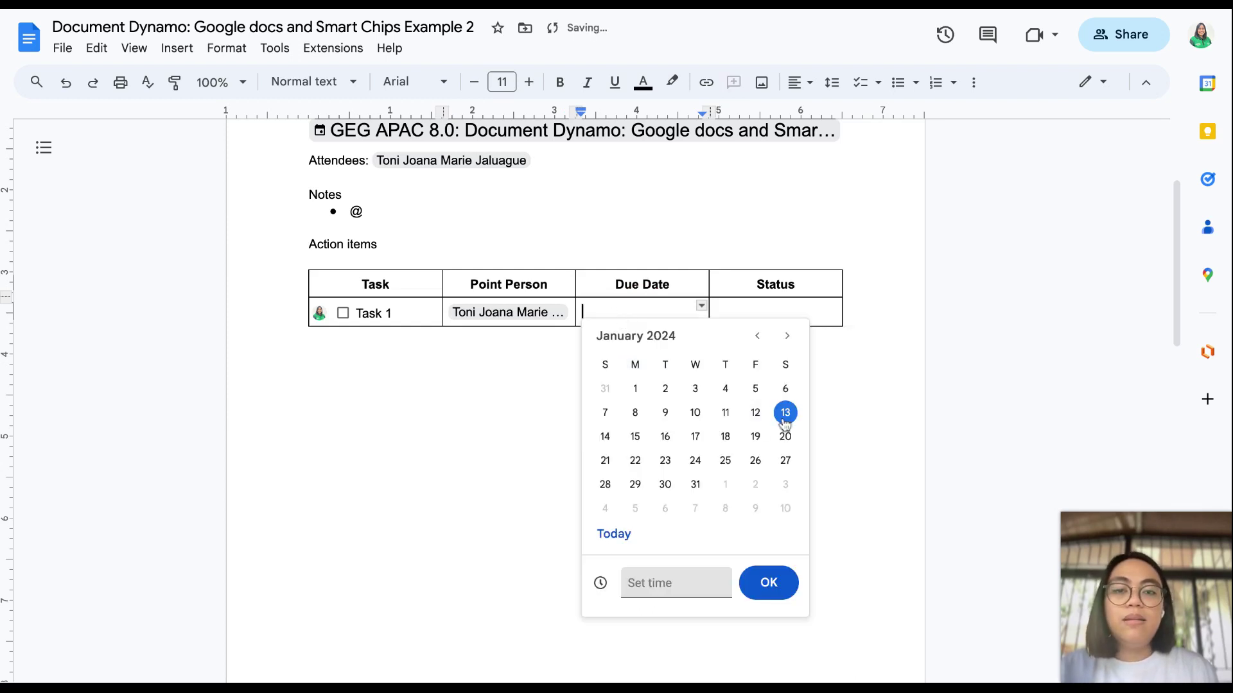
{"action": "left_click", "coordinate": [686, 583]}
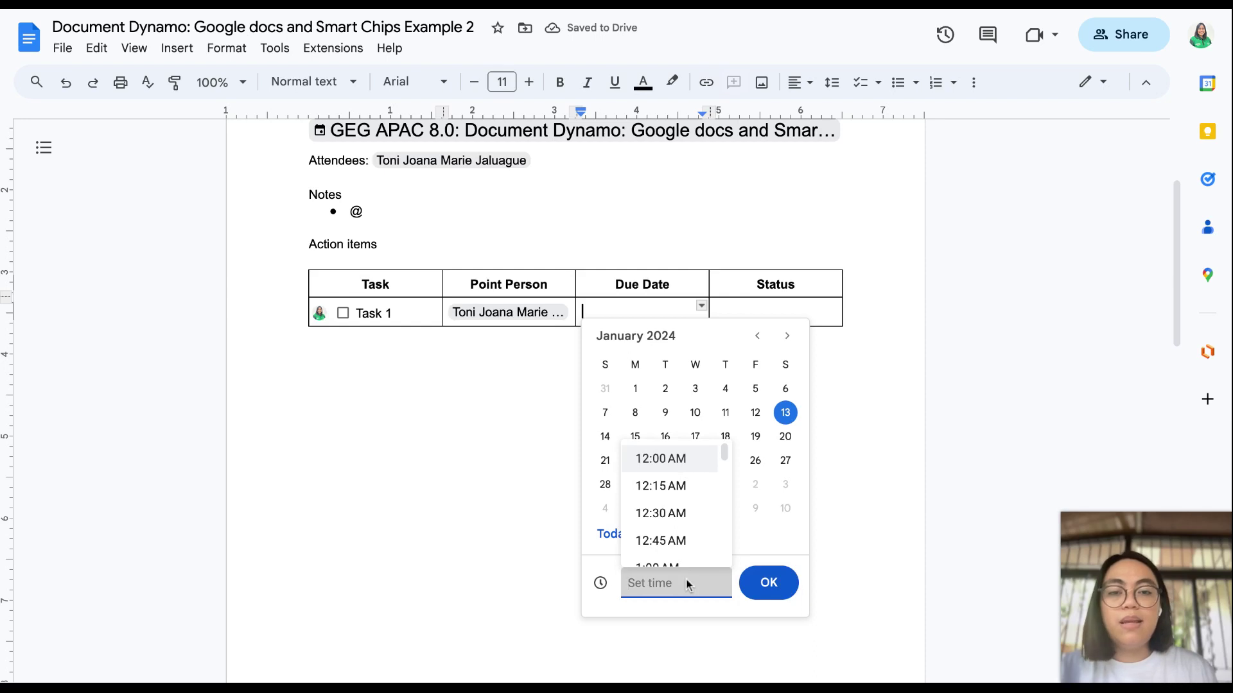
{"action": "type", "text": "4"}
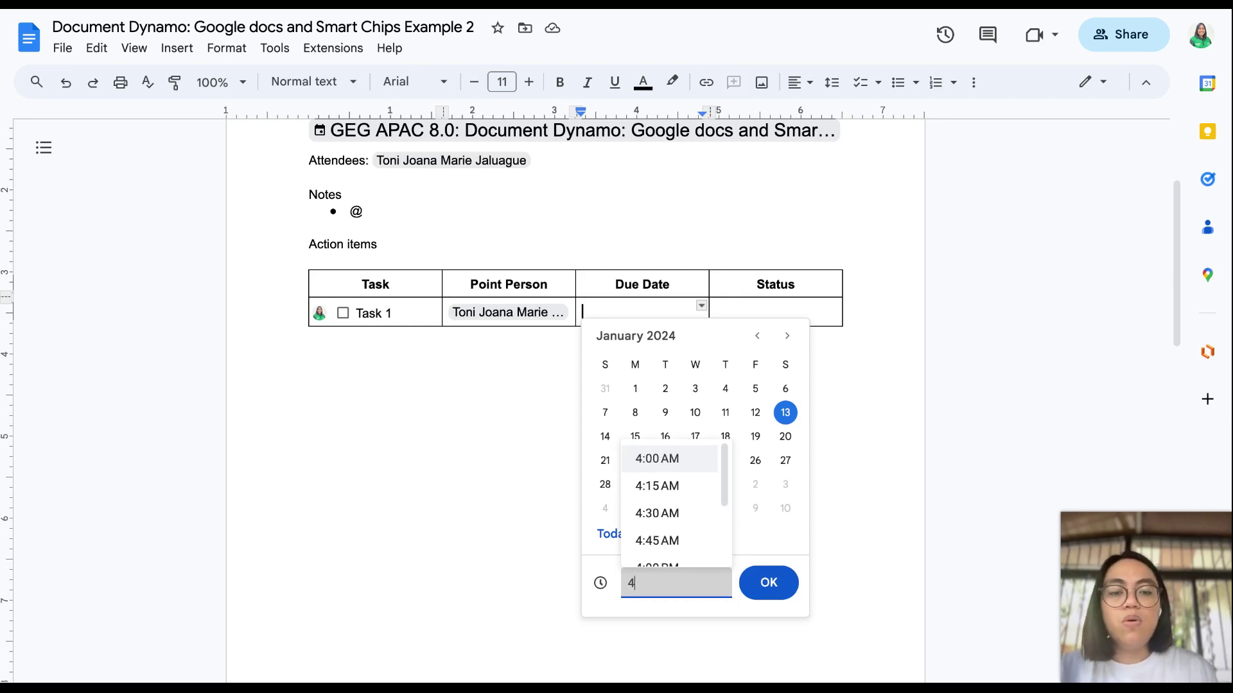
{"action": "type", "text": ":00Pm"}
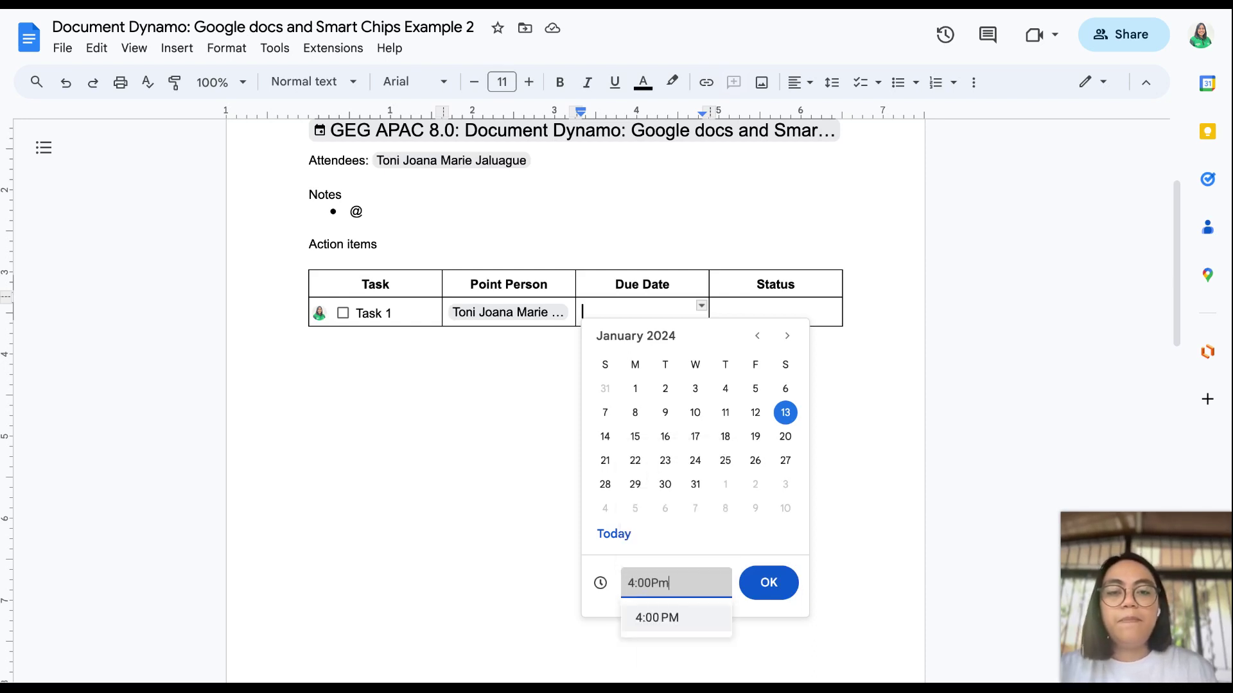
{"action": "left_click", "coordinate": [661, 620]}
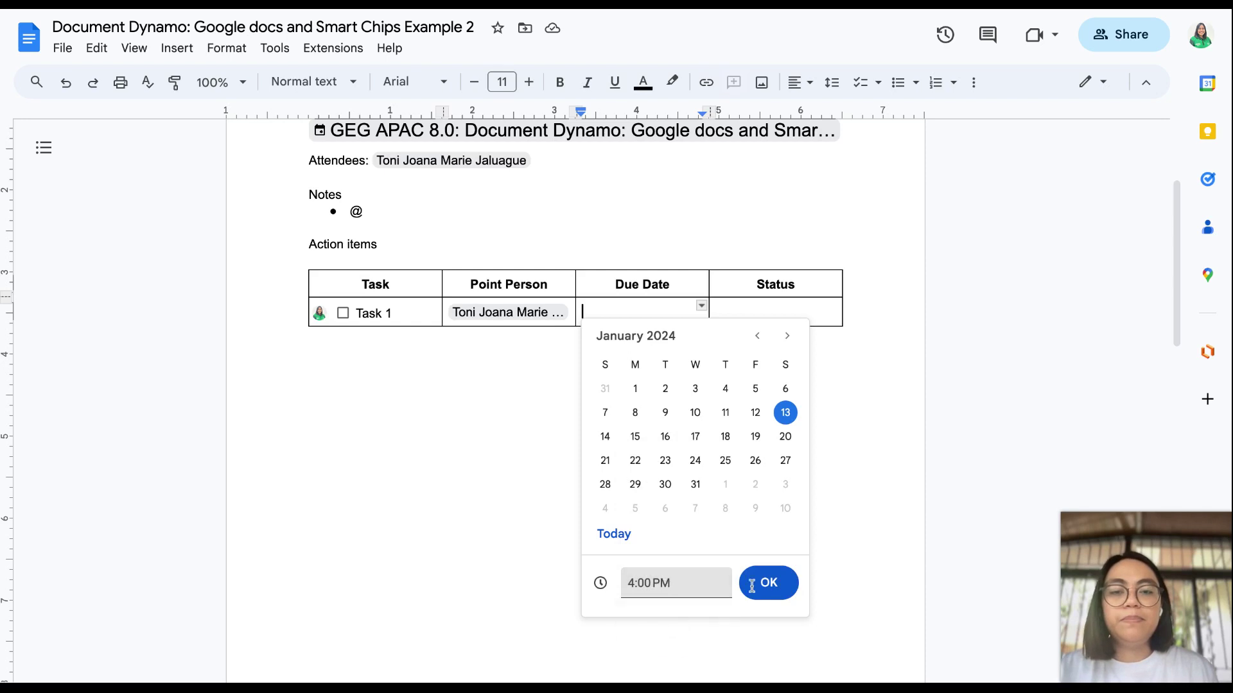
{"action": "left_click", "coordinate": [767, 591]}
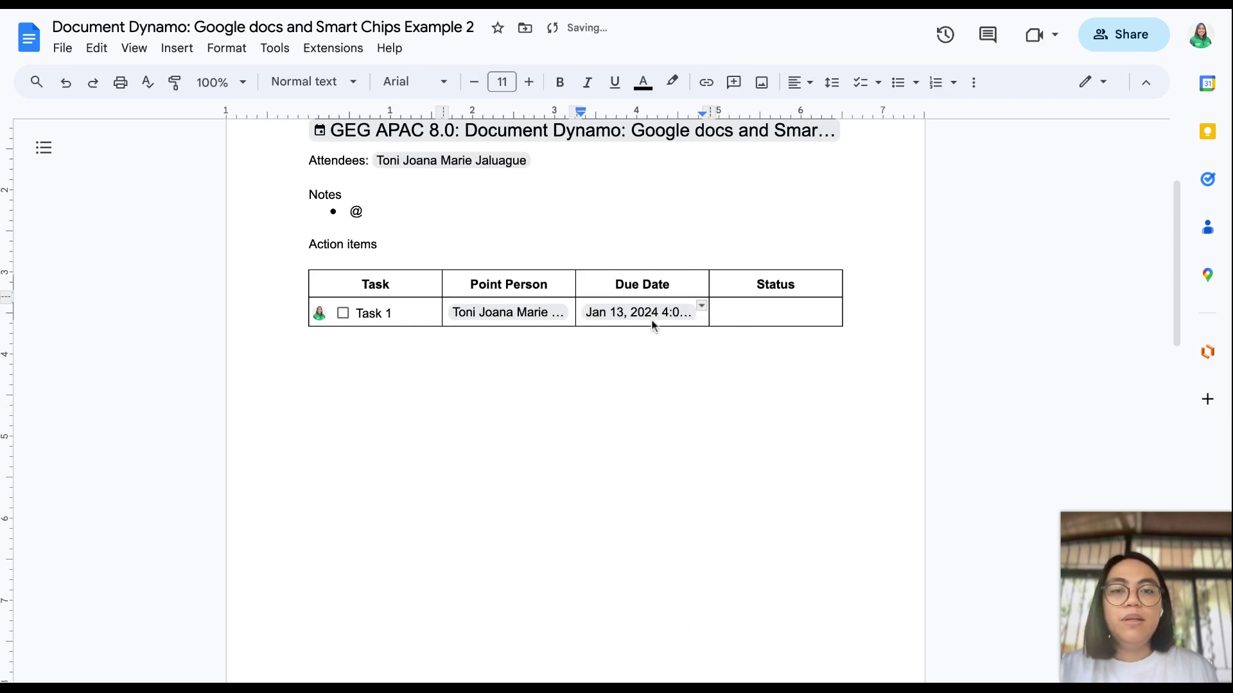
{"action": "left_click", "coordinate": [745, 312]}
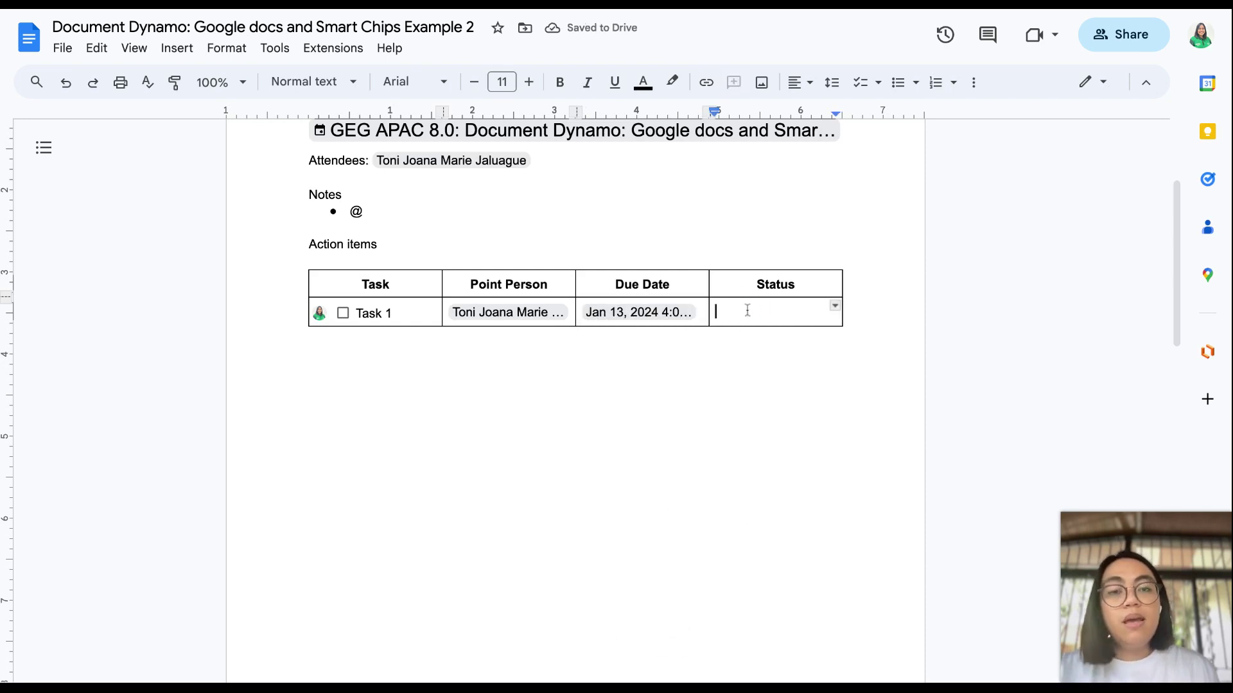
Step: Insert a Project status dropdown chip in the Status cell and set it to In Progress
{"action": "type", "text": "@"}
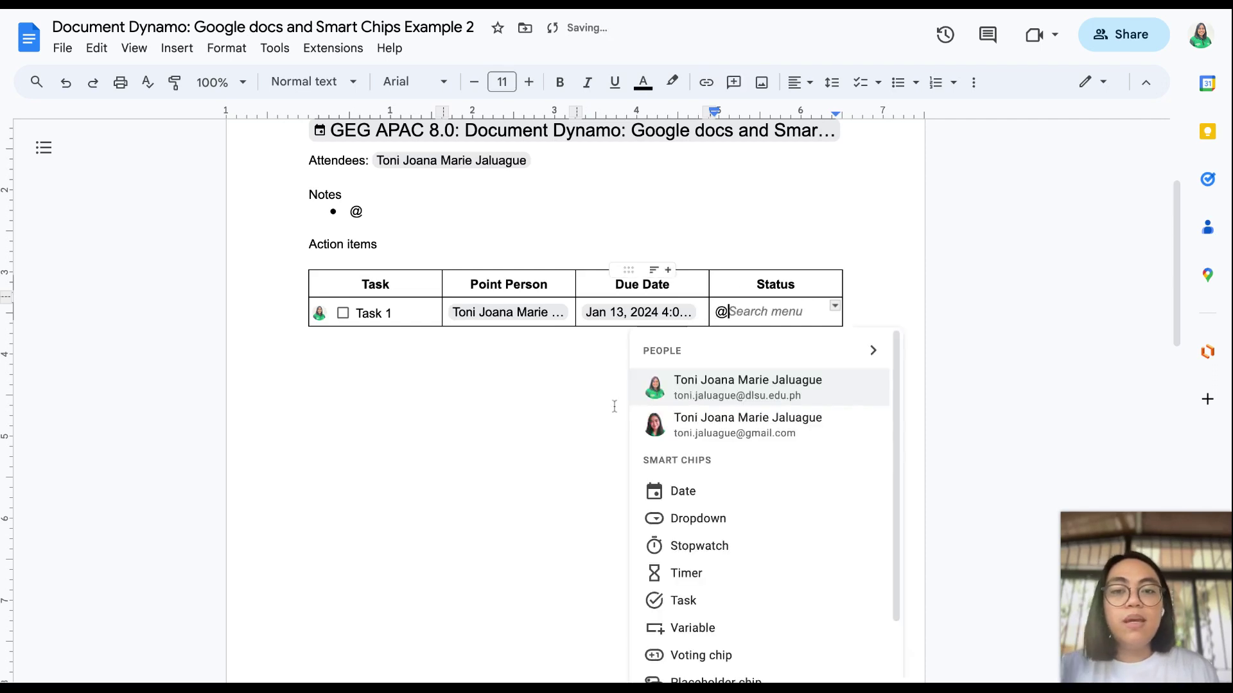
{"action": "left_click", "coordinate": [688, 517]}
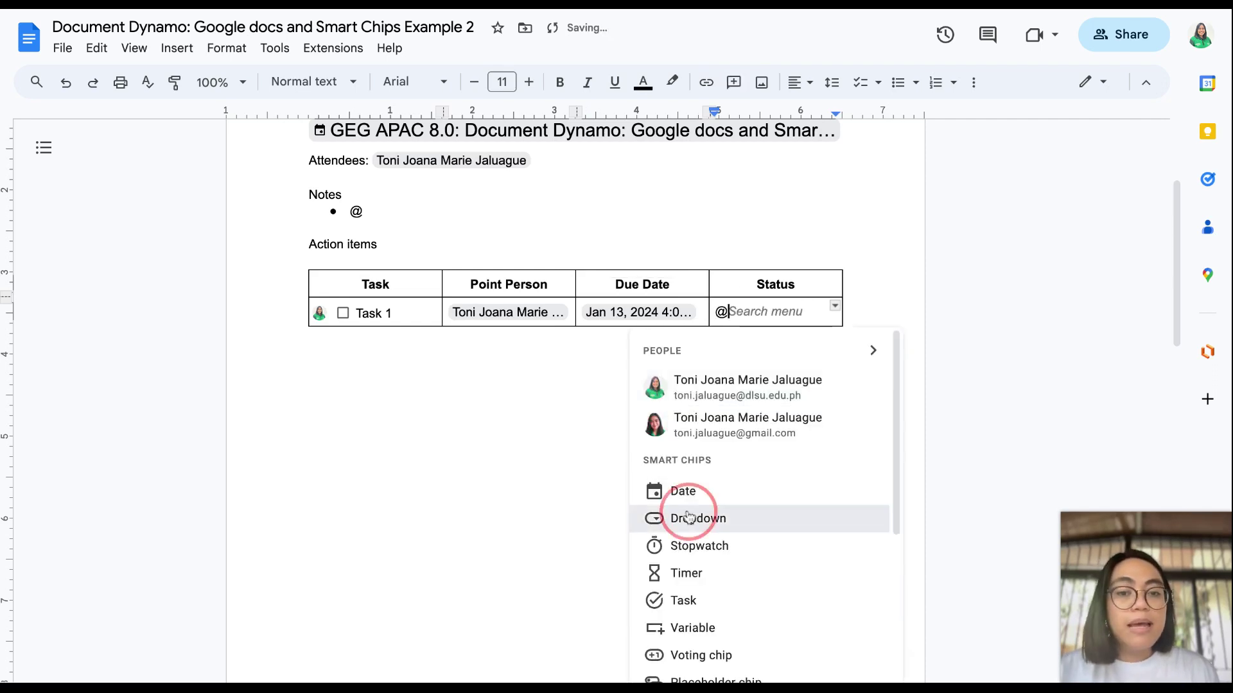
{"action": "mouse_move", "coordinate": [722, 449]}
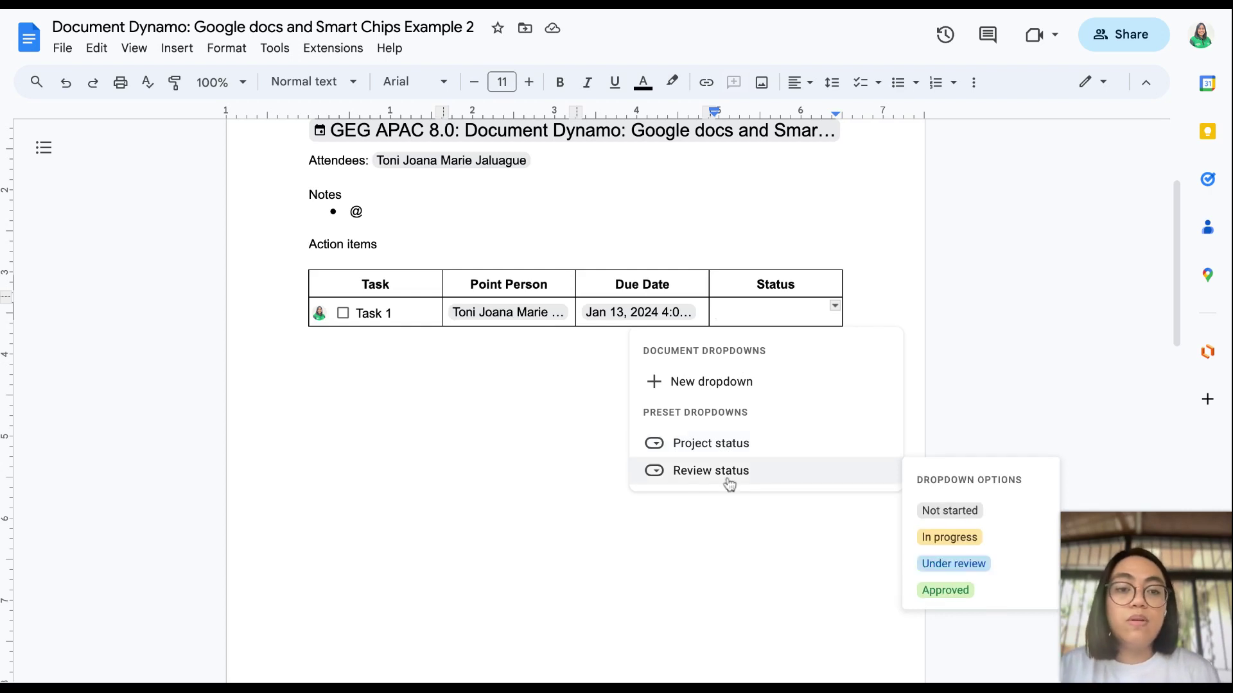
{"action": "left_click", "coordinate": [730, 445]}
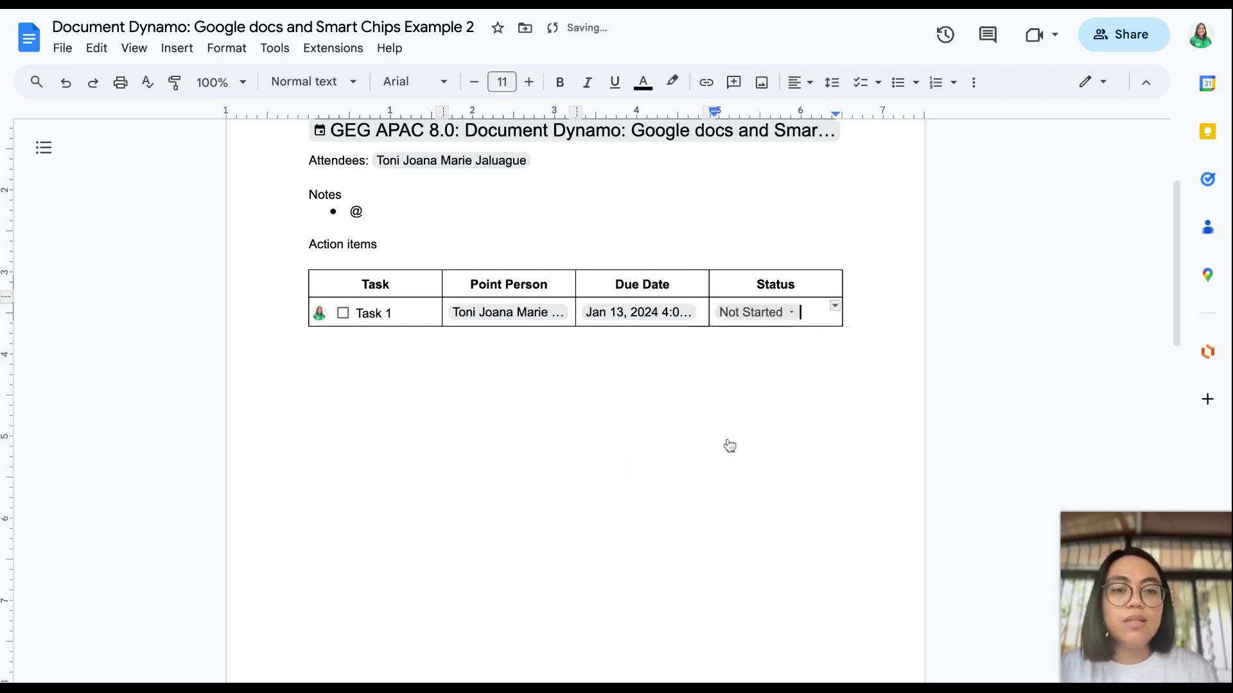
{"action": "left_click", "coordinate": [787, 313]}
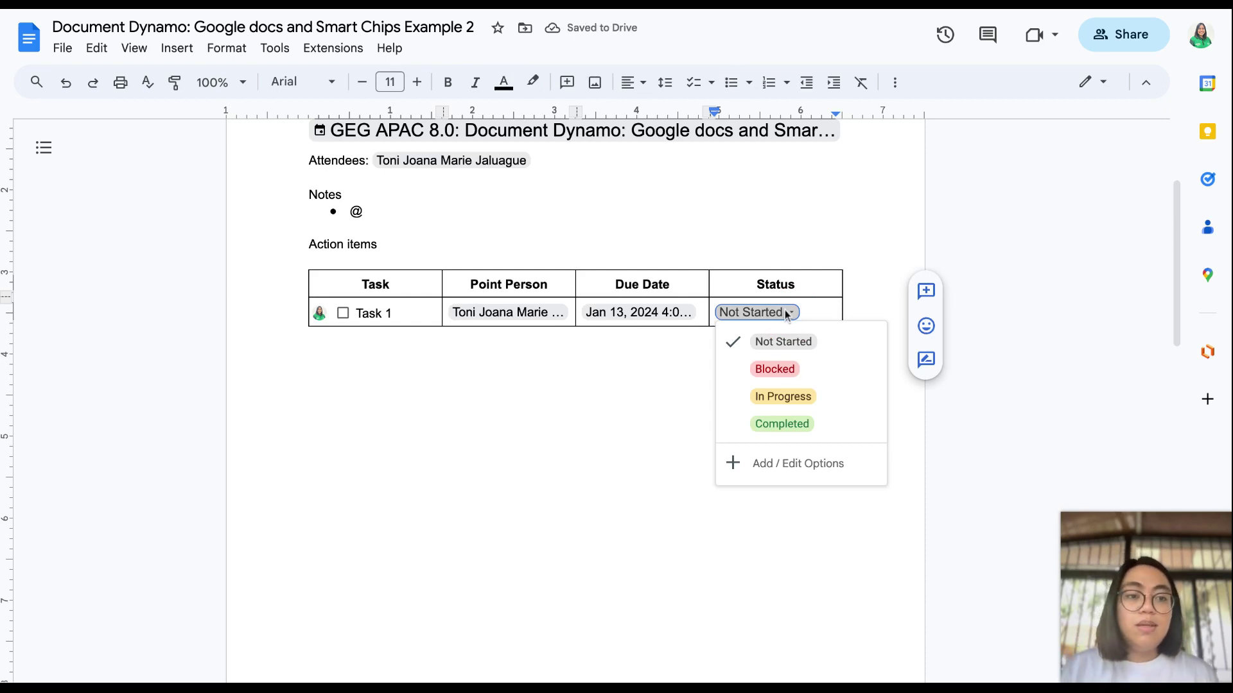
{"action": "left_click", "coordinate": [789, 398]}
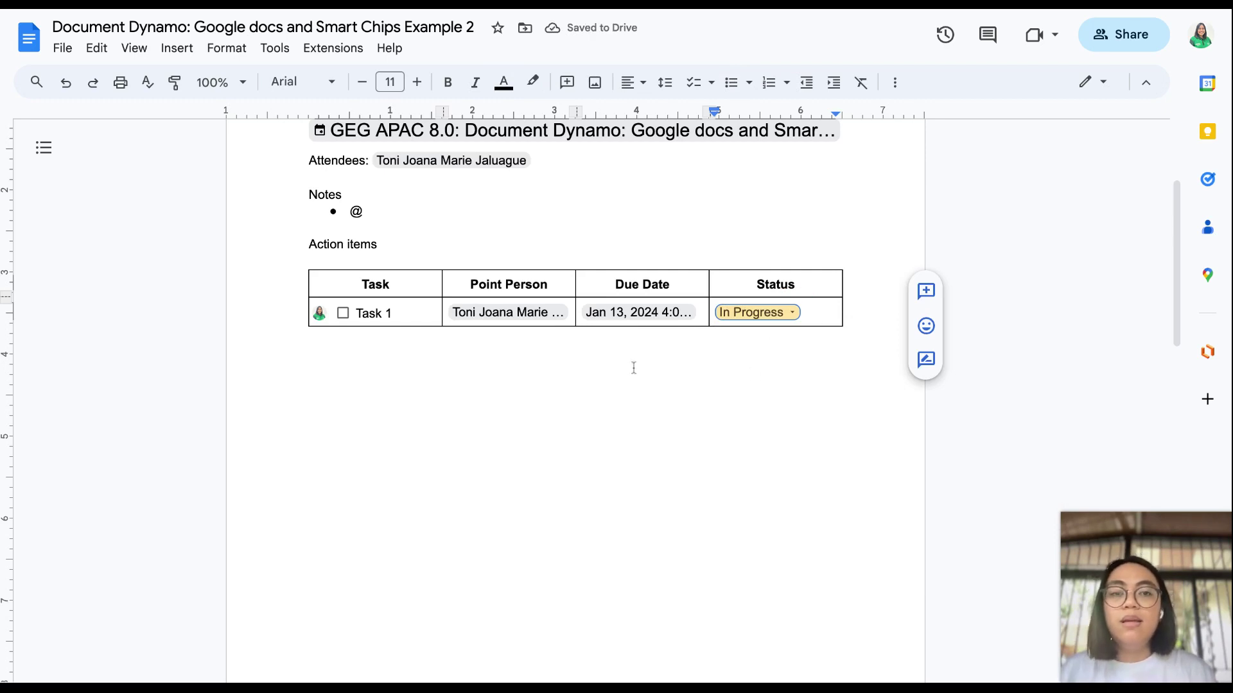
{"action": "left_click", "coordinate": [791, 313]}
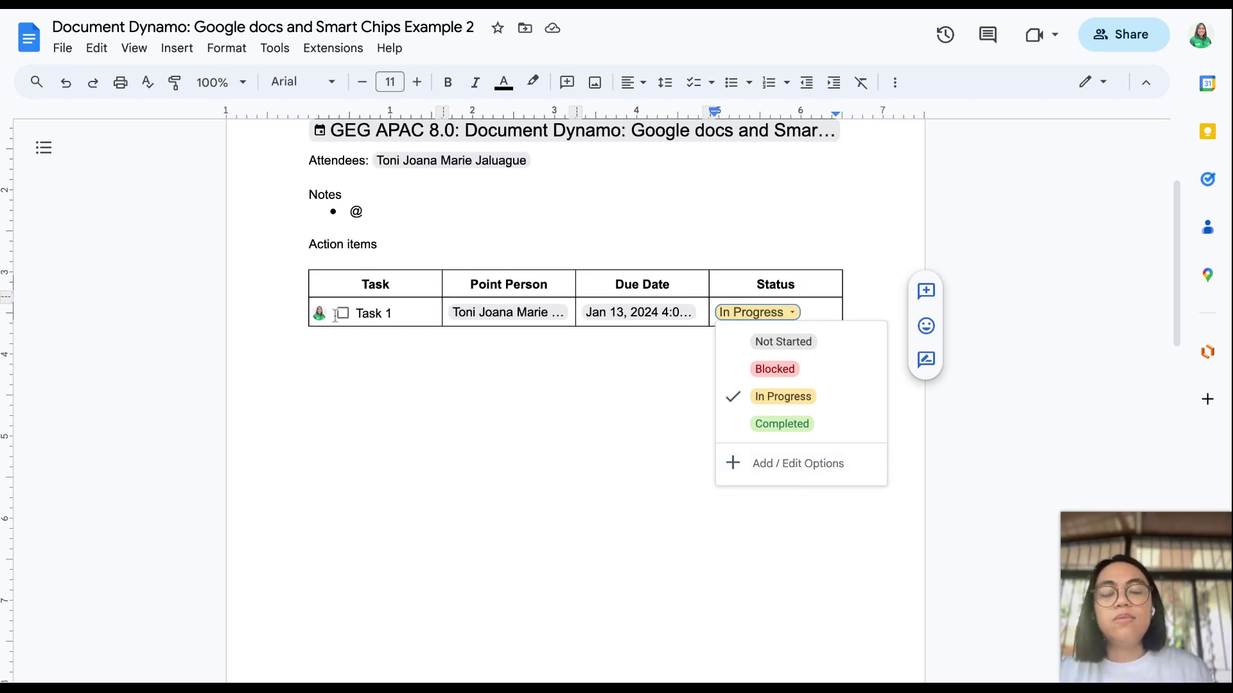
{"action": "left_click", "coordinate": [479, 362]}
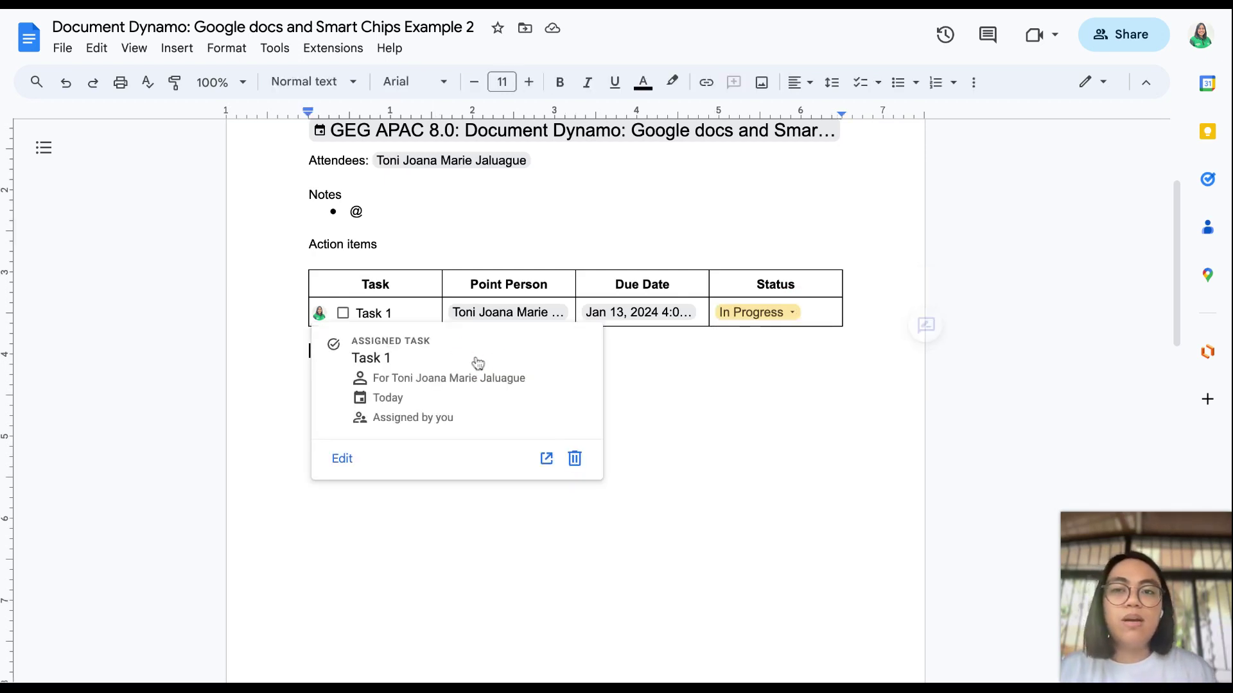
{"action": "left_click", "coordinate": [531, 245]}
{"action": "mouse_move", "coordinate": [564, 305]}
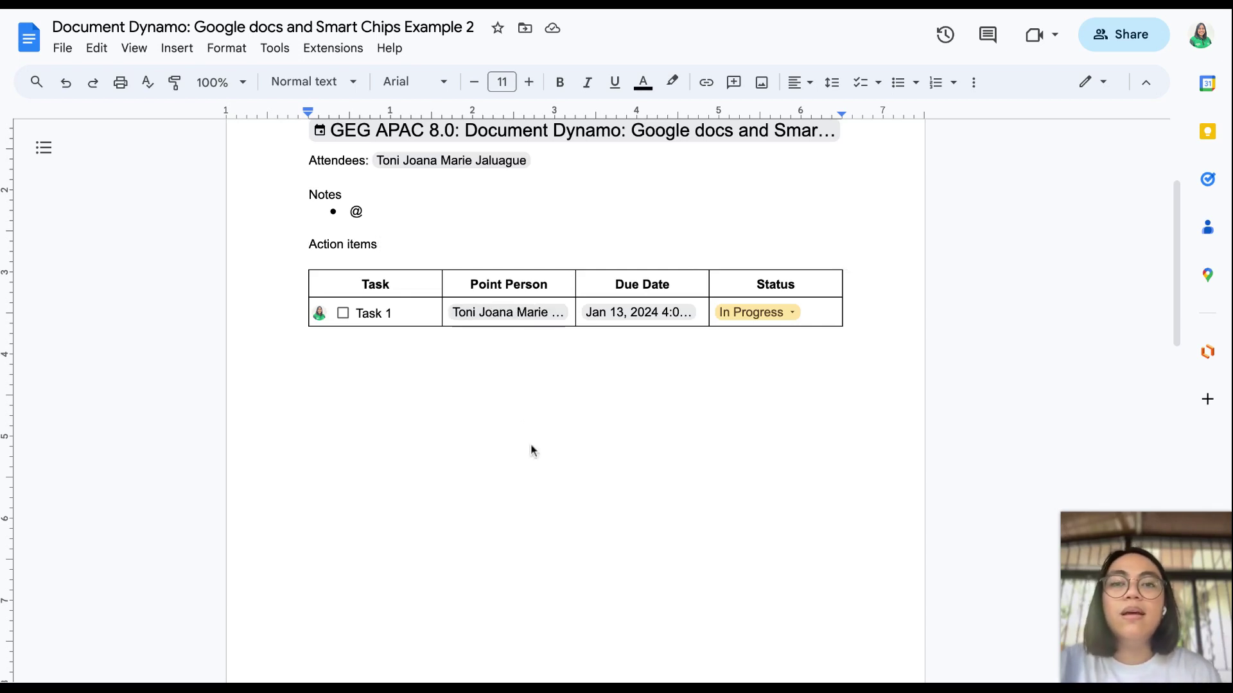
Step: Replace the stray @ in Notes with a Document Dynamo slides file chip and show its preview card
{"action": "scroll", "coordinate": [531, 448], "scroll_direction": "up", "scroll_amount": 1}
{"action": "scroll", "coordinate": [532, 448], "scroll_direction": "down", "scroll_amount": 5}
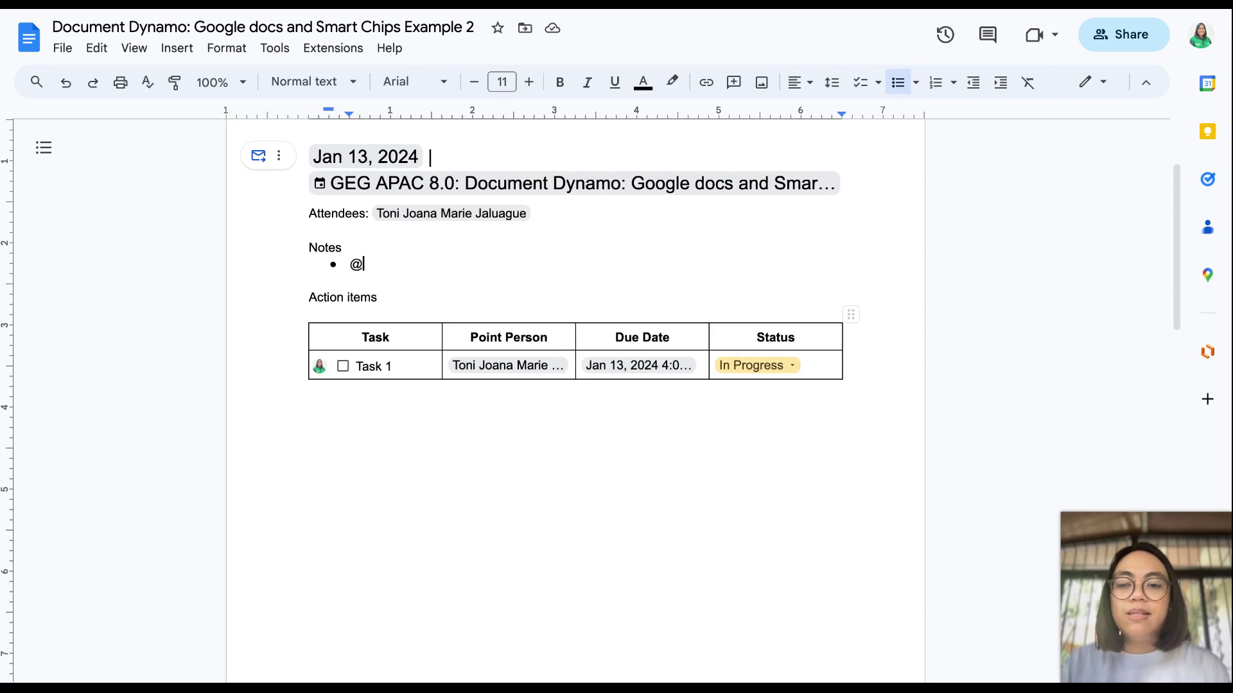
{"action": "key", "text": "BackSpace"}
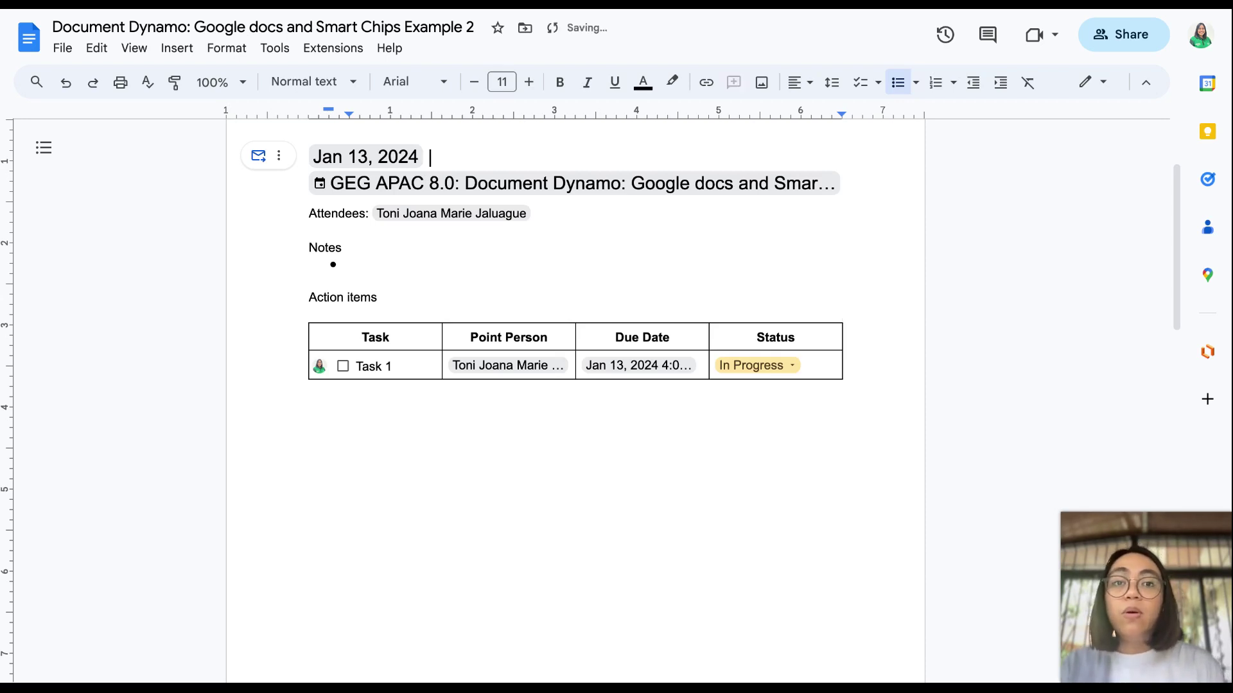
{"action": "type", "text": "@"}
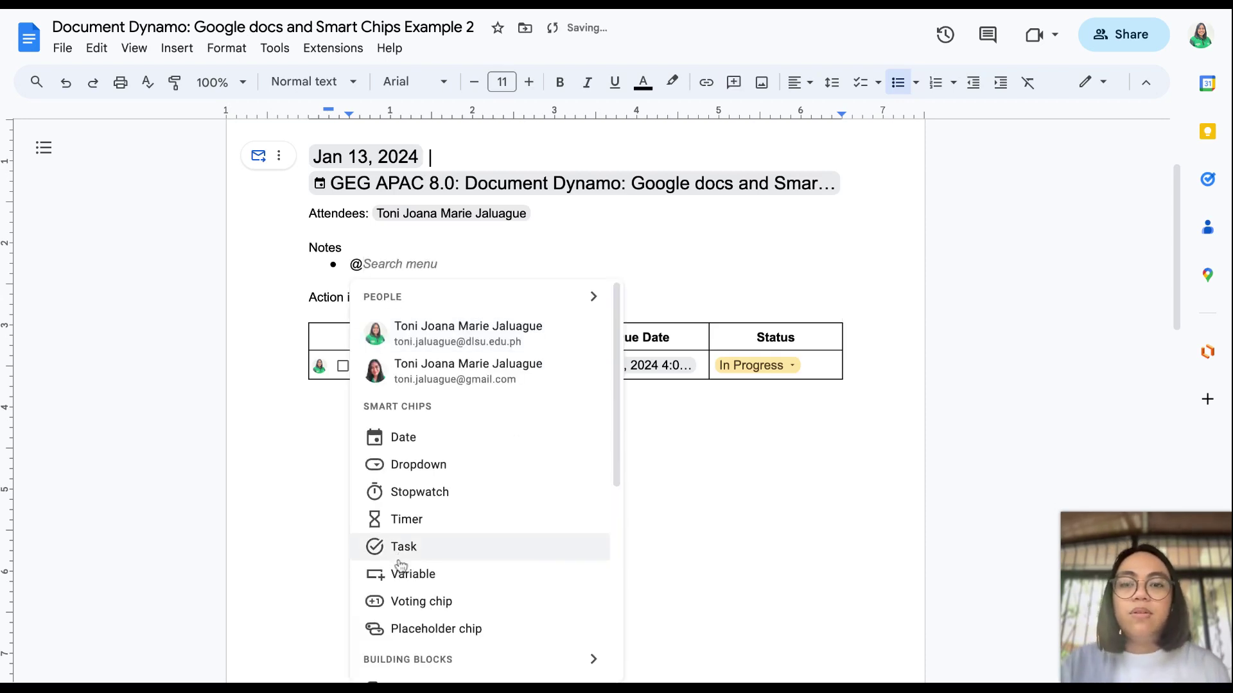
{"action": "scroll", "coordinate": [399, 565], "scroll_direction": "down", "scroll_amount": 6}
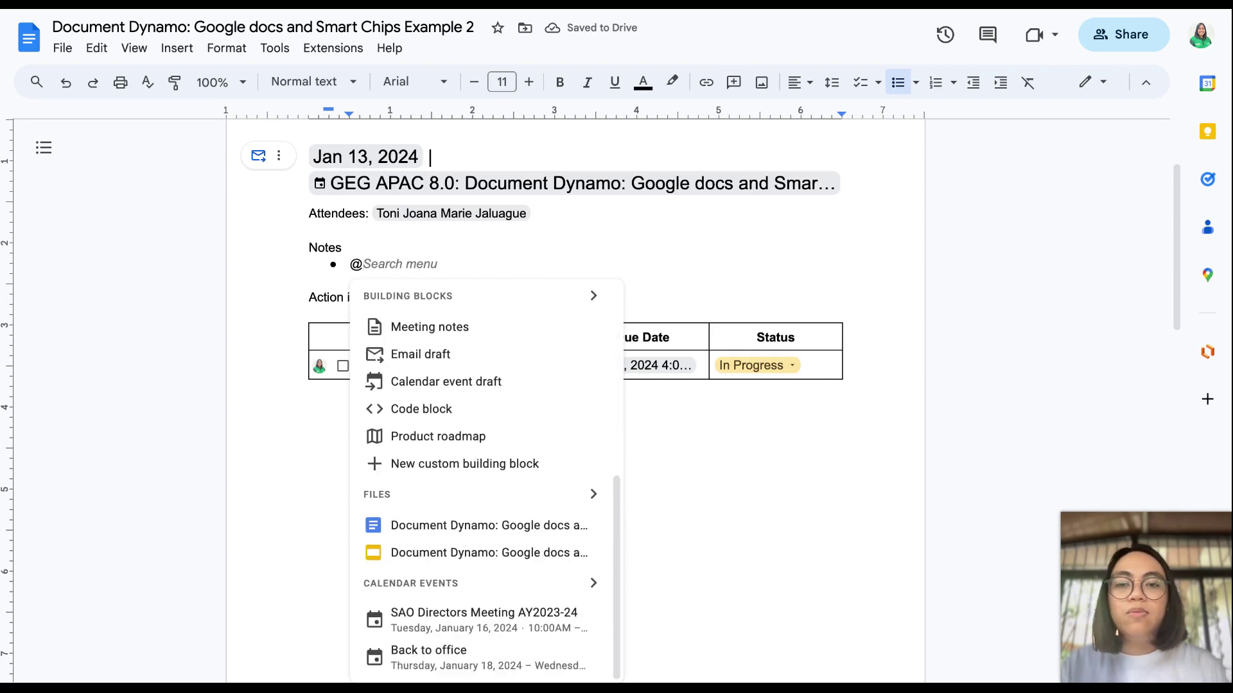
{"action": "left_click", "coordinate": [480, 562]}
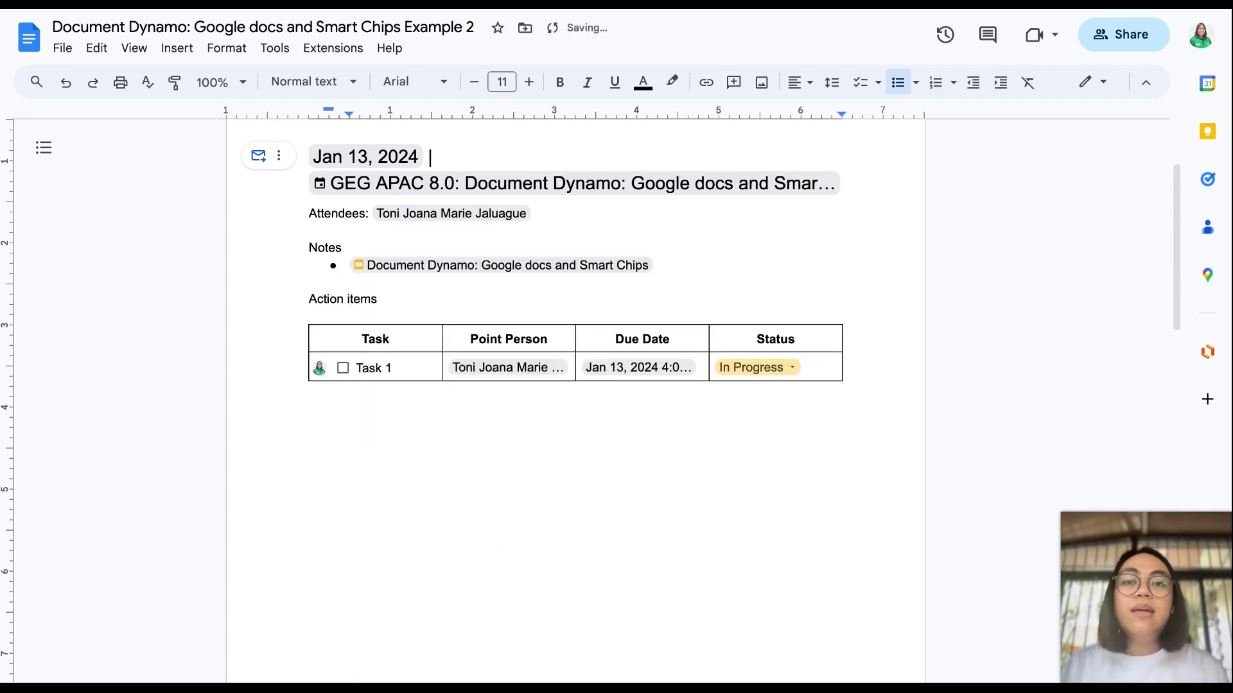
{"action": "mouse_move", "coordinate": [564, 264]}
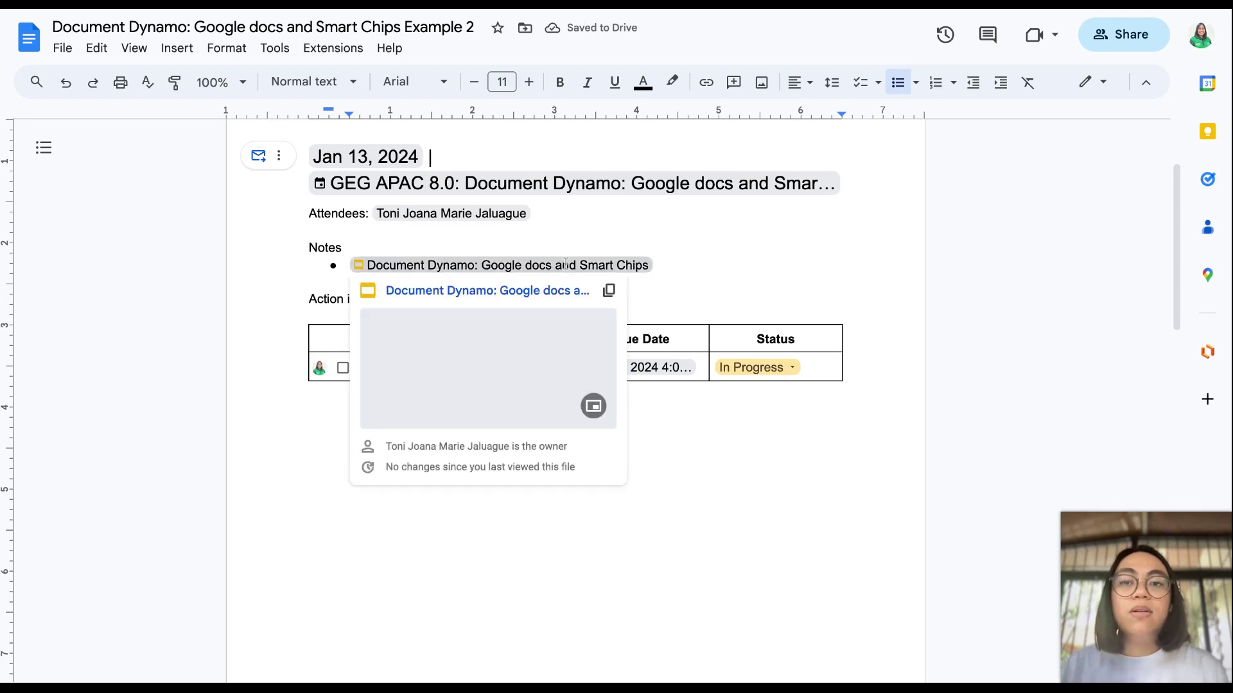
{"action": "left_click", "coordinate": [565, 265]}
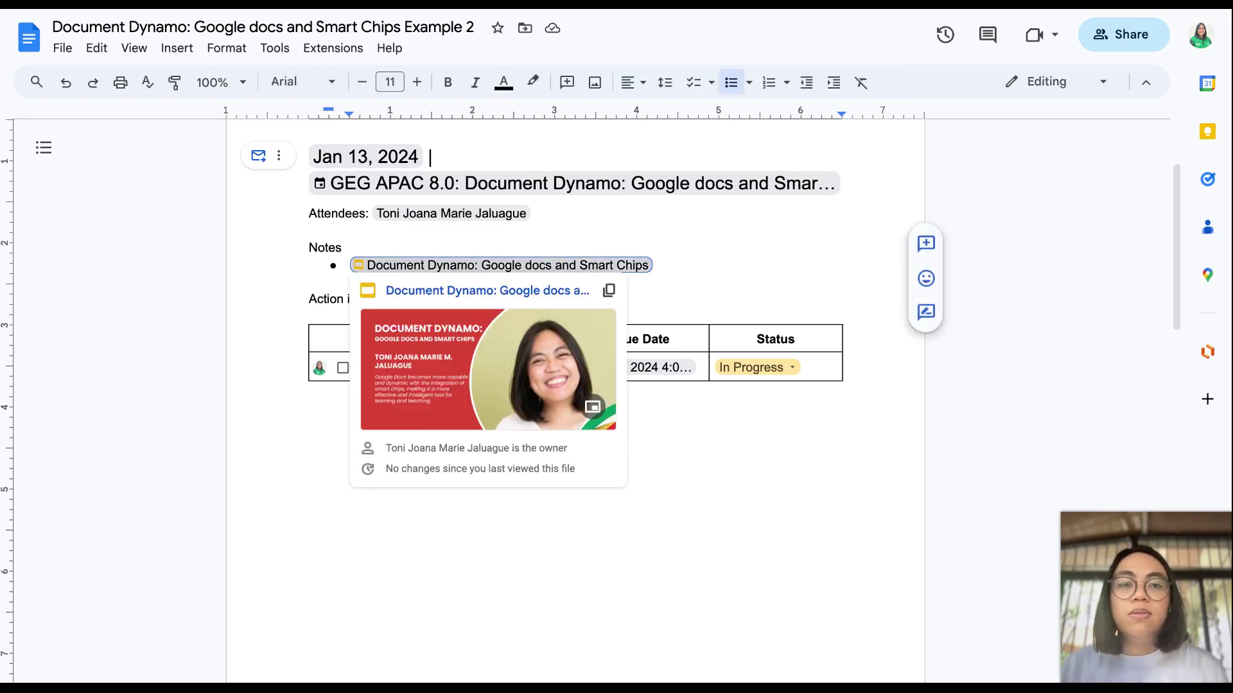
Step: Open the full slides preview, page through four slides, and close it
{"action": "left_click", "coordinate": [579, 409]}
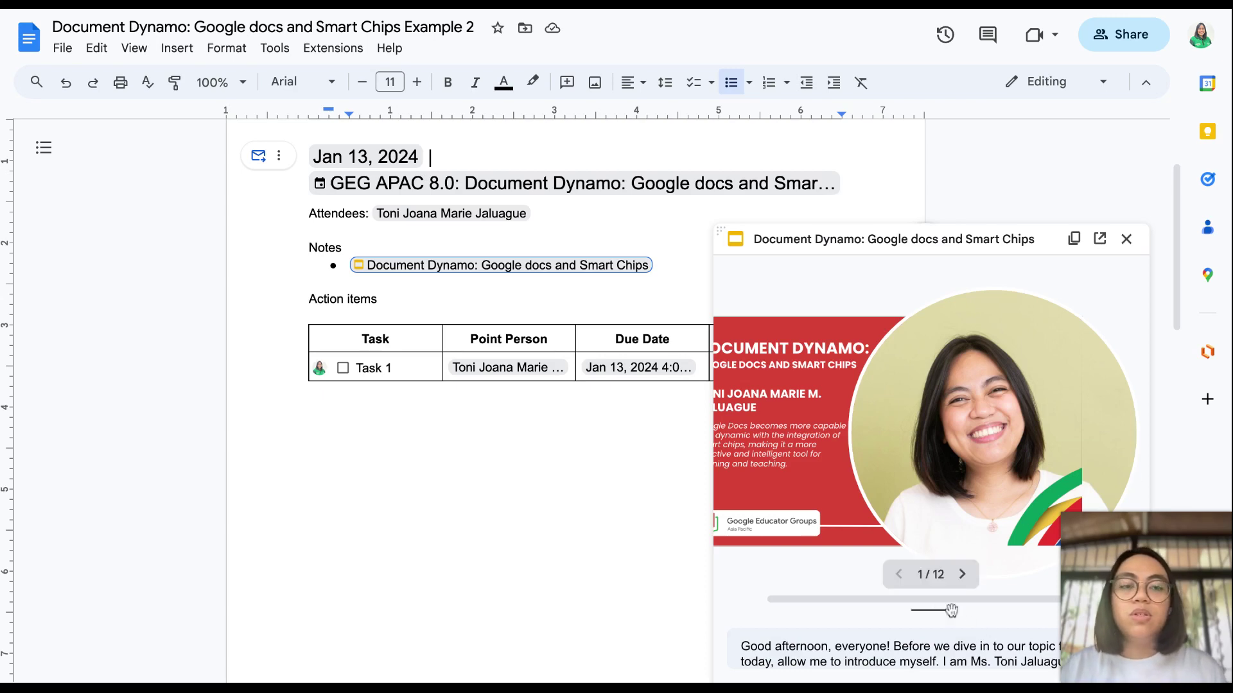
{"action": "left_click", "coordinate": [962, 574]}
{"action": "left_click", "coordinate": [963, 574]}
{"action": "left_click", "coordinate": [964, 574]}
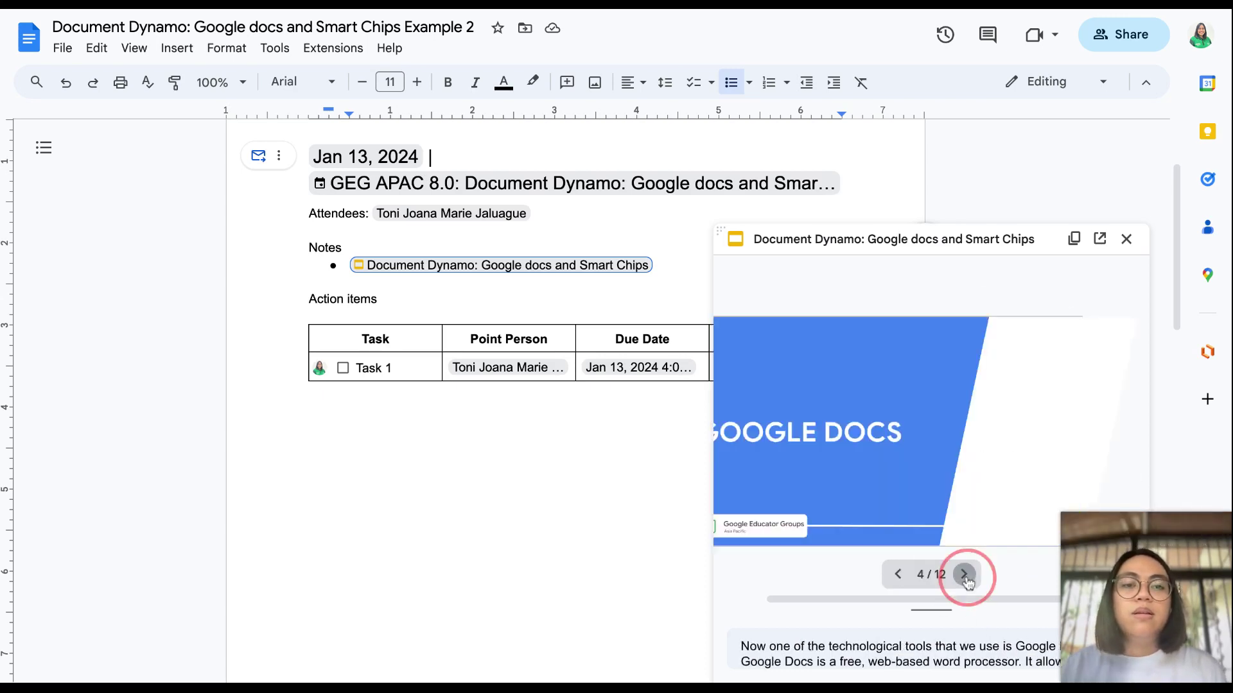
{"action": "left_click", "coordinate": [963, 574]}
{"action": "left_click", "coordinate": [1127, 239]}
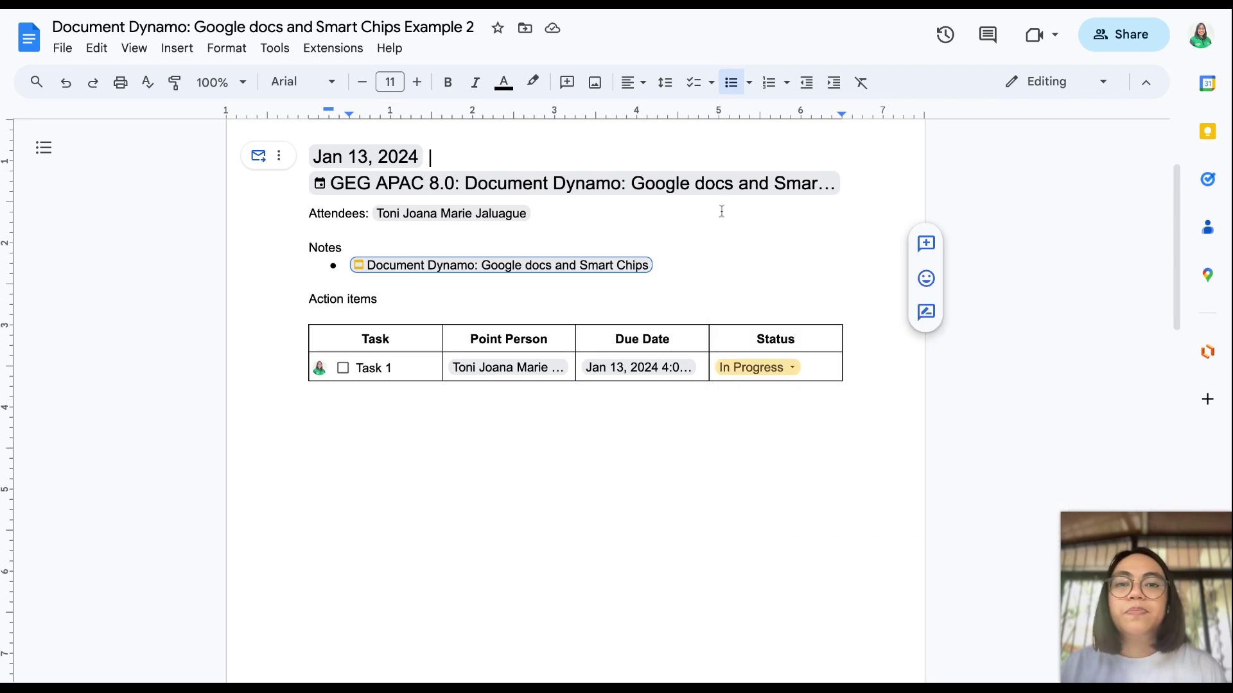
{"action": "left_click", "coordinate": [700, 263]}
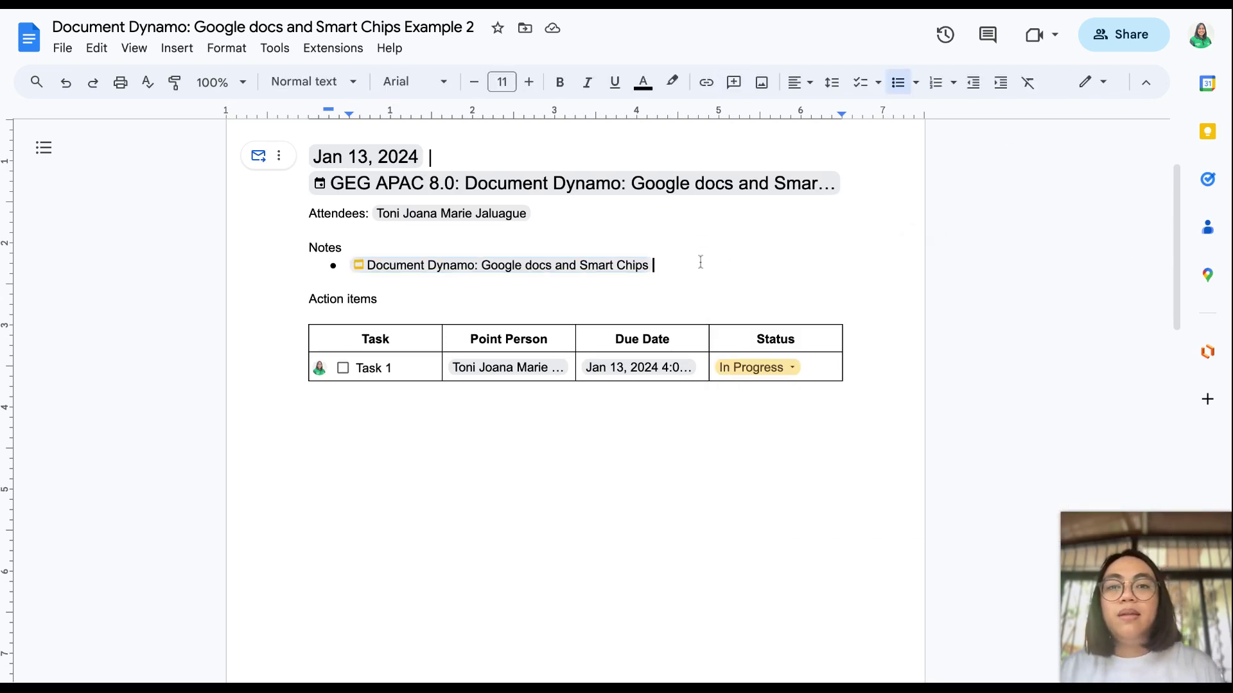
{"action": "key", "text": "Return"}
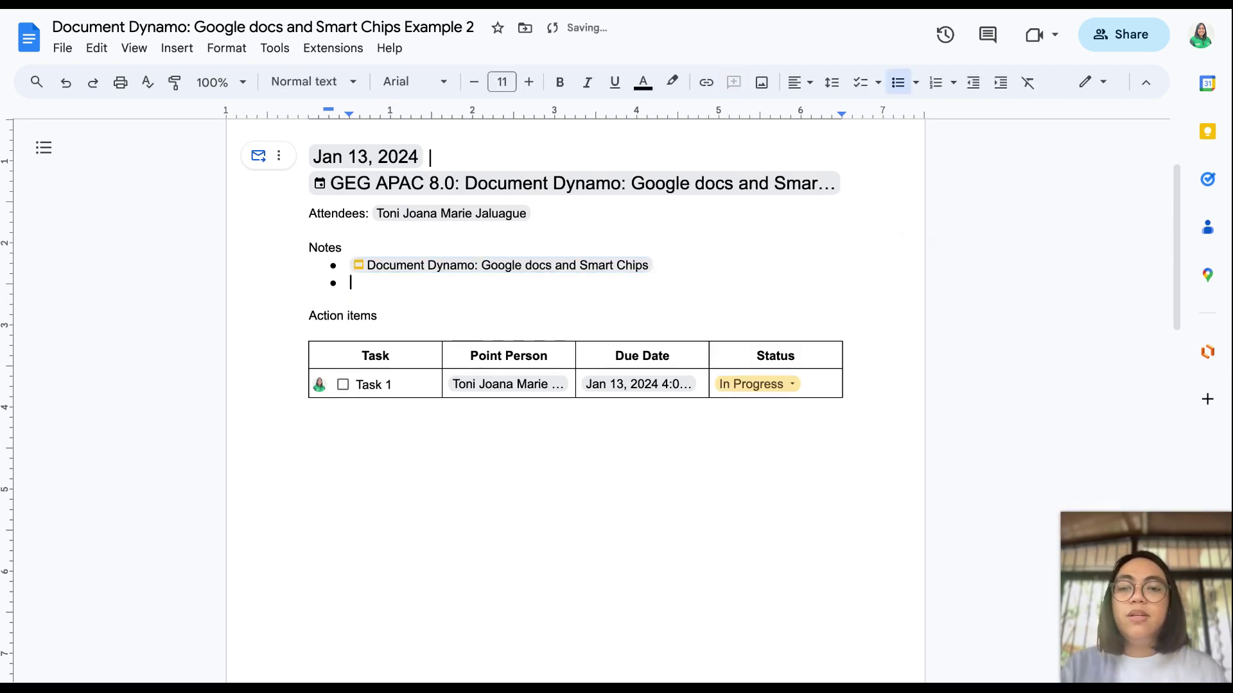
{"action": "type", "text": "@"}
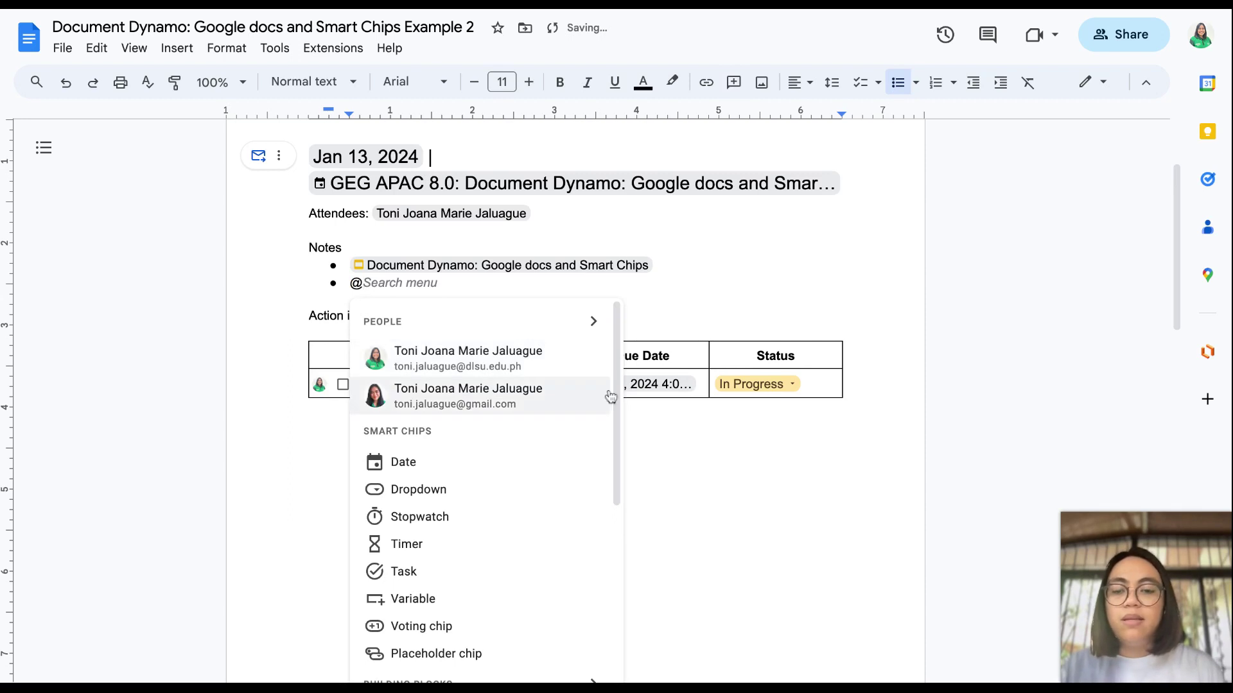
{"action": "type", "text": "GEG"}
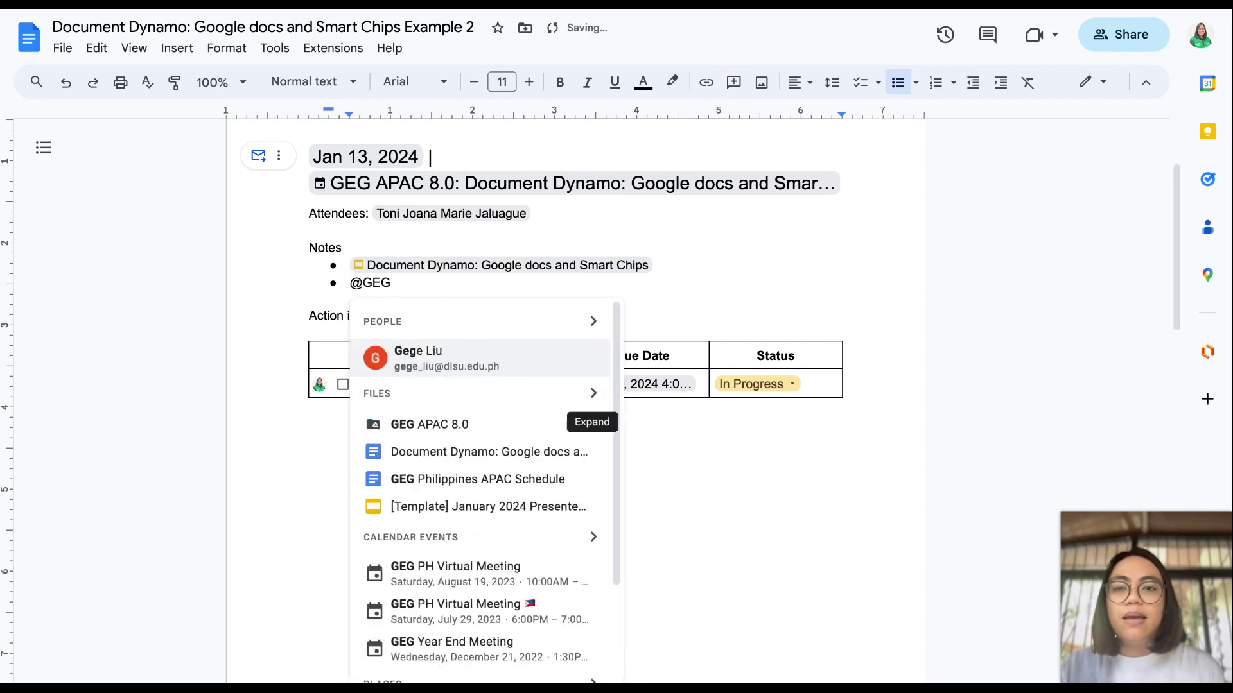
Step: Insert the GEG APAC 8.0 folder chip in the second Notes bullet and preview it
{"action": "left_click", "coordinate": [448, 425]}
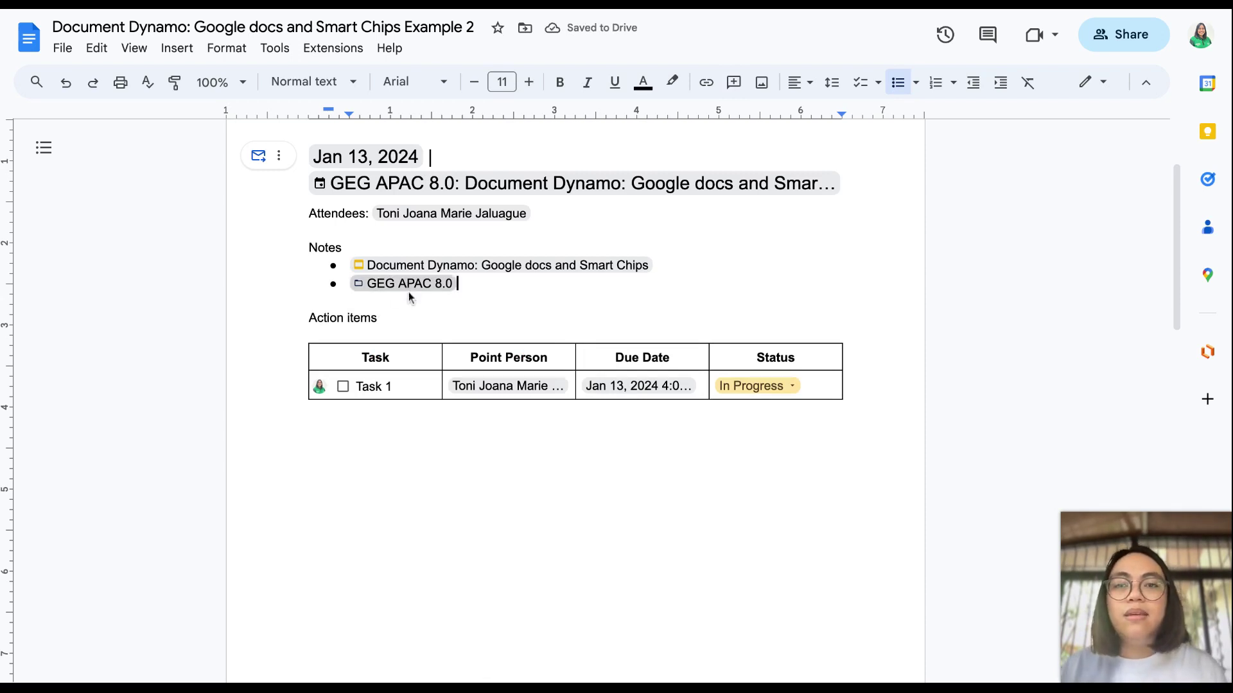
{"action": "mouse_move", "coordinate": [434, 289]}
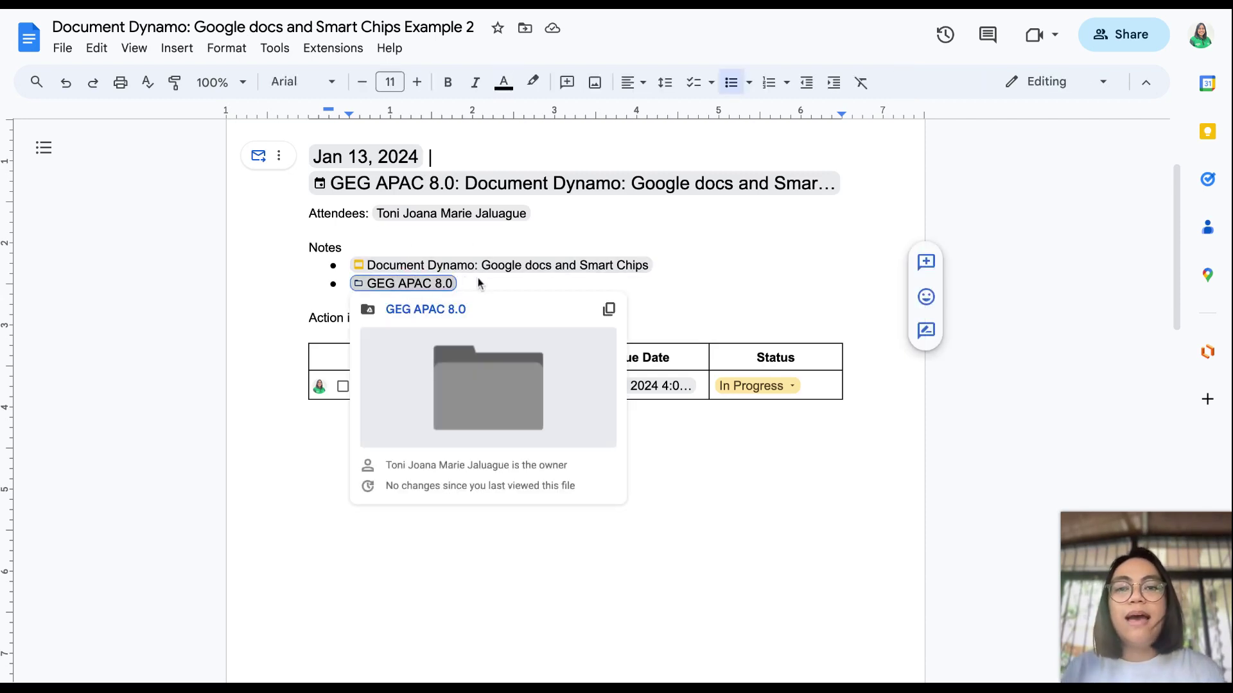
{"action": "left_click", "coordinate": [669, 256]}
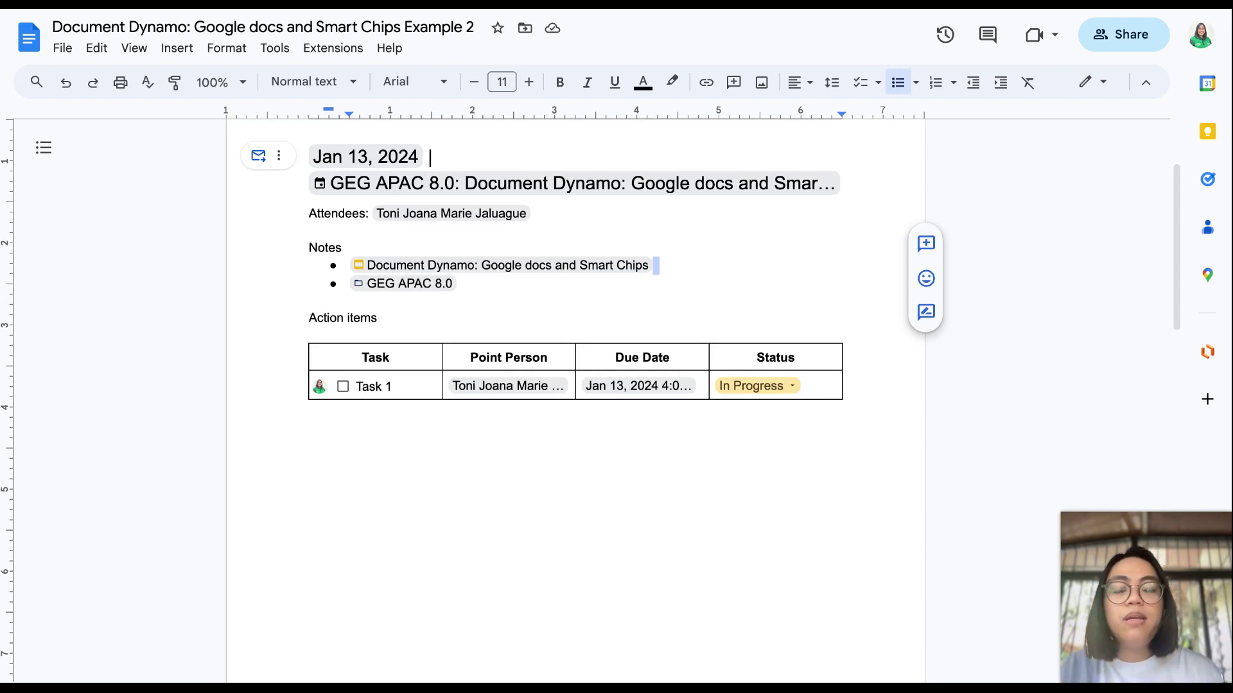
Step: View the Due Date chip's details (Sat, Jan 13, 2024, 4:00 PM) and try Book meeting
{"action": "left_click", "coordinate": [701, 271]}
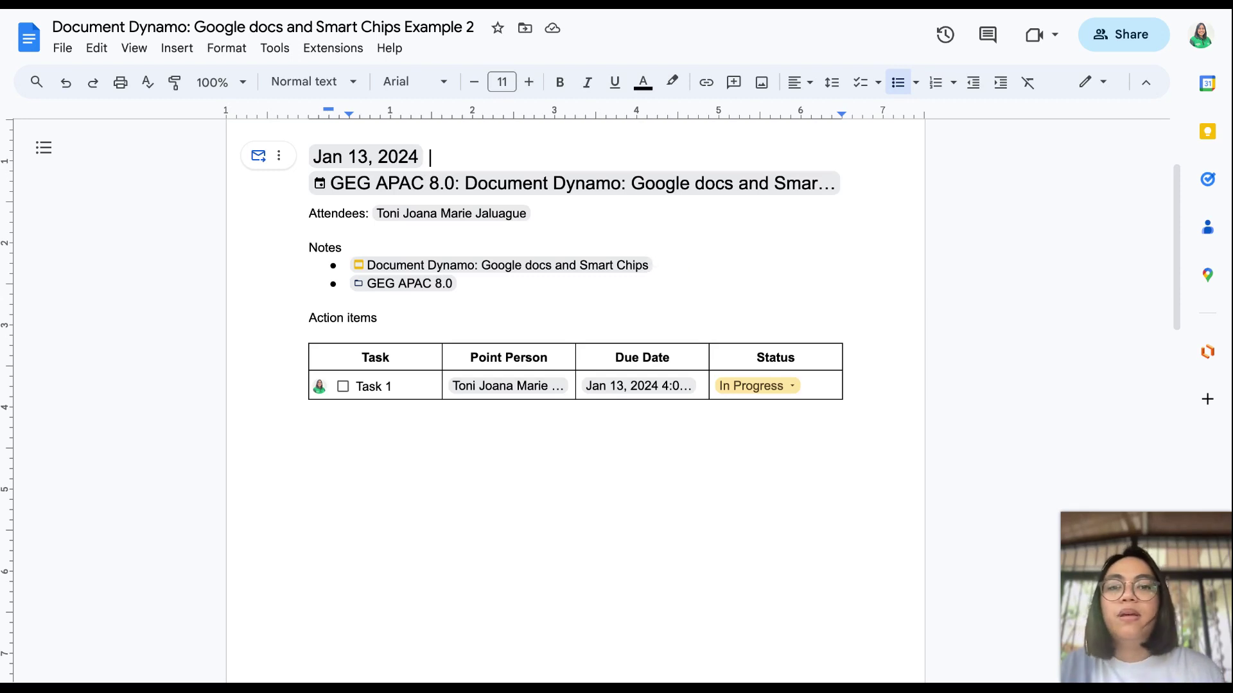
{"action": "left_click", "coordinate": [639, 385]}
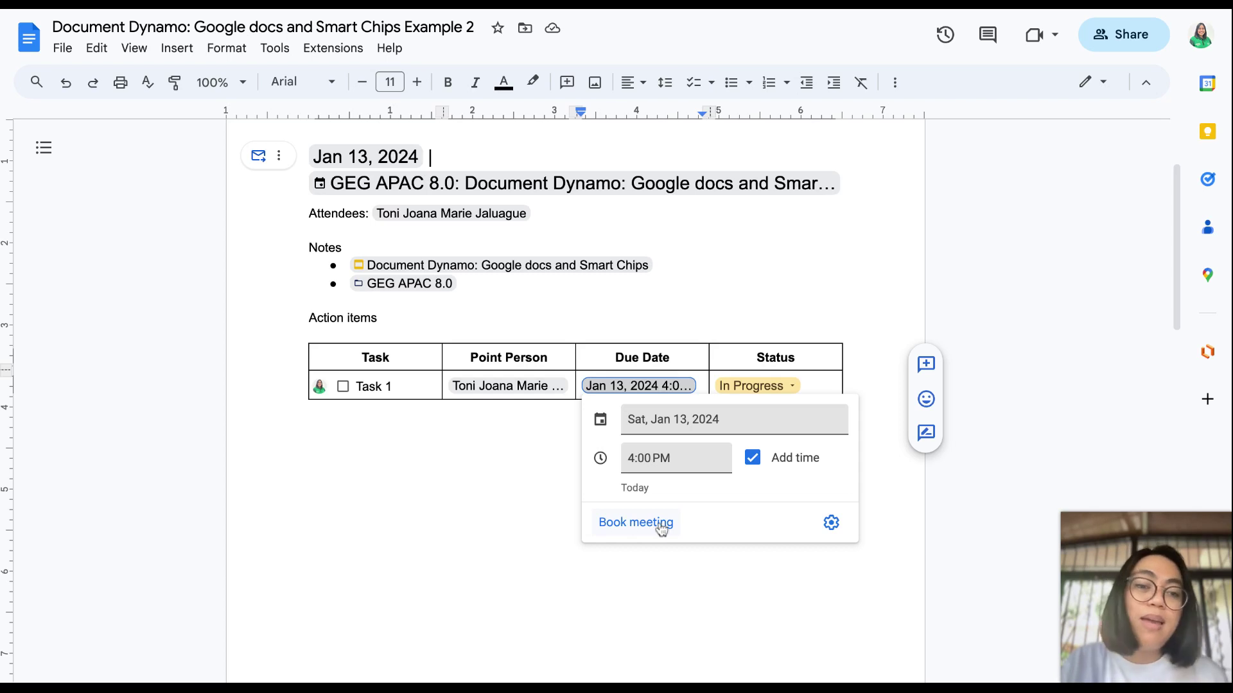
{"action": "left_click", "coordinate": [661, 524]}
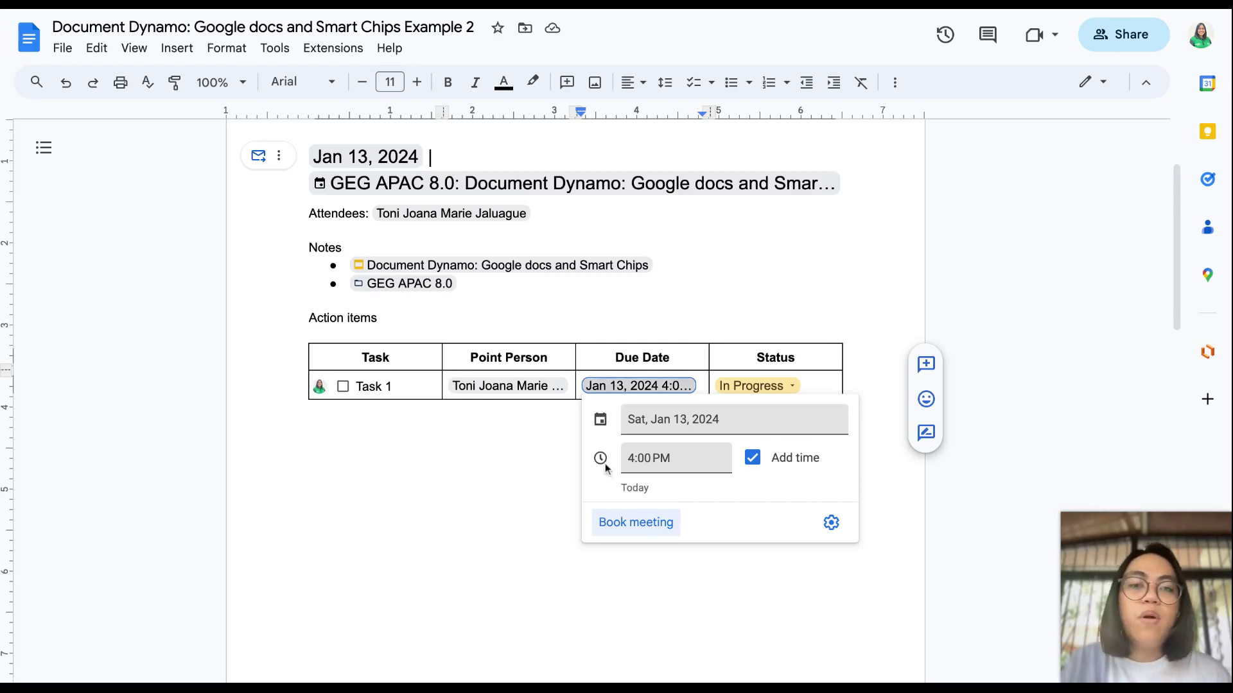
{"action": "left_click", "coordinate": [443, 542]}
{"action": "scroll", "coordinate": [443, 542], "scroll_direction": "down", "scroll_amount": 6}
Step: After 'INTRODUCTION -', insert a person chip for the author followed by ' - @'
{"action": "scroll", "coordinate": [575, 398], "scroll_direction": "down", "scroll_amount": 7}
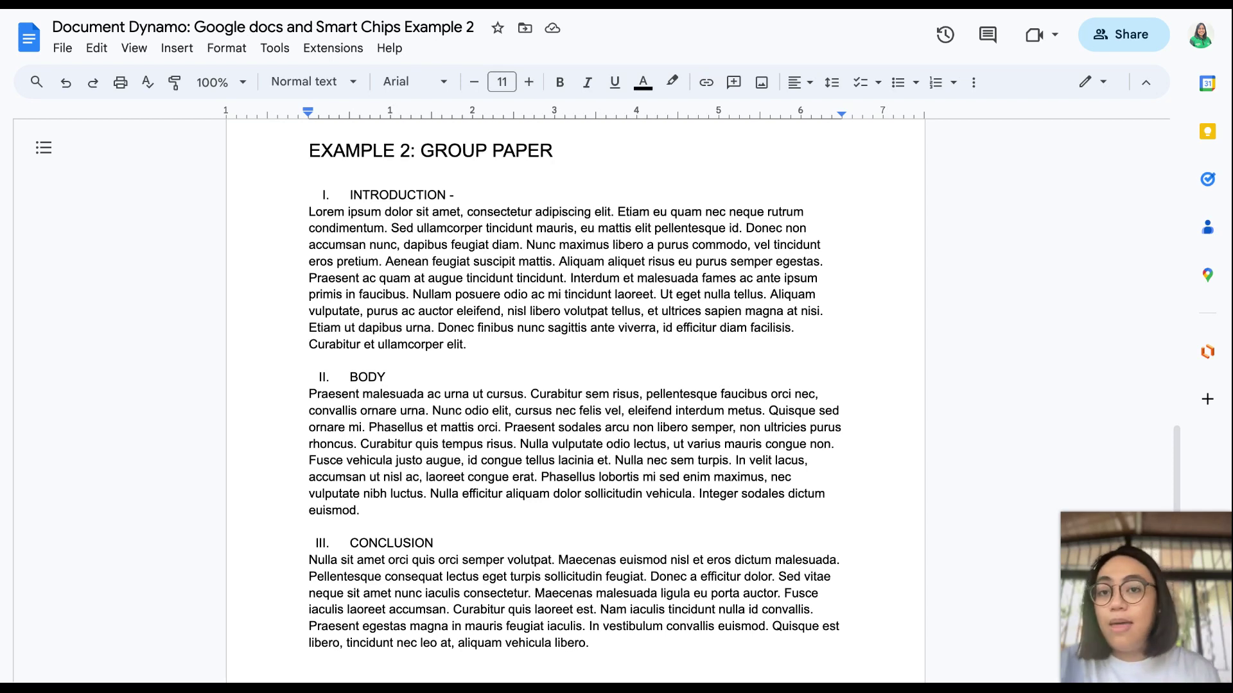
{"action": "left_click", "coordinate": [458, 195]}
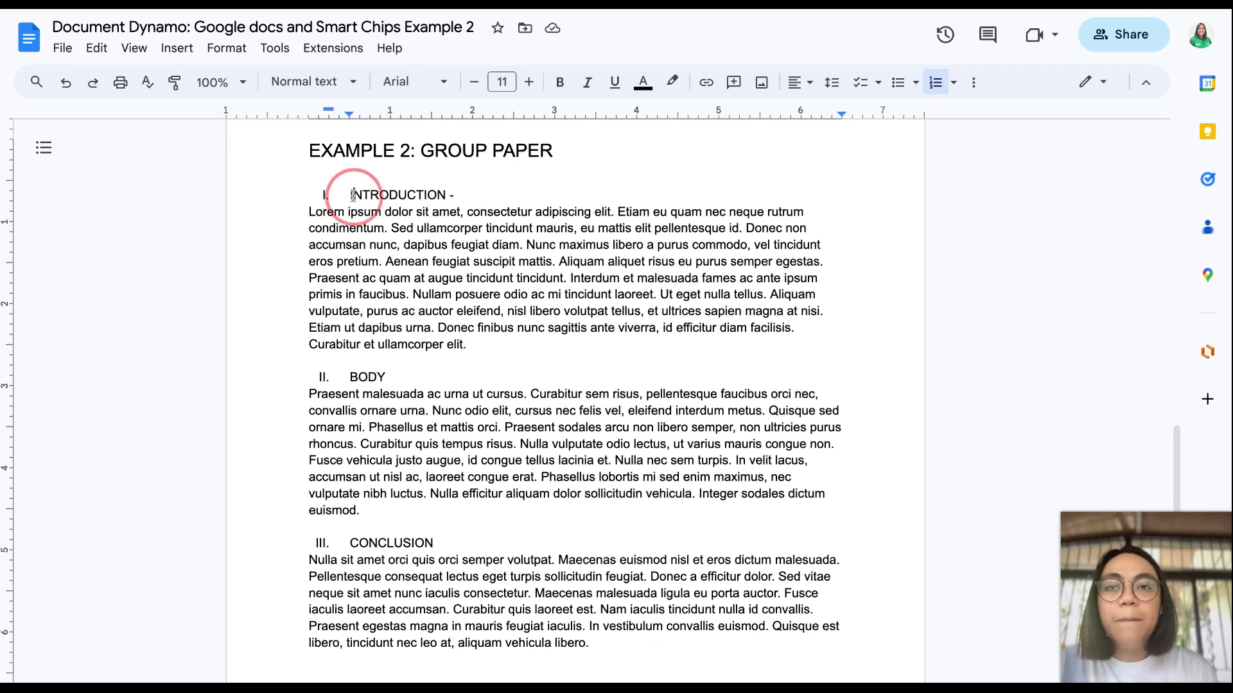
{"action": "left_click_drag", "start_coordinate": [351, 195], "coordinate": [475, 193]}
{"action": "left_click", "coordinate": [475, 200]}
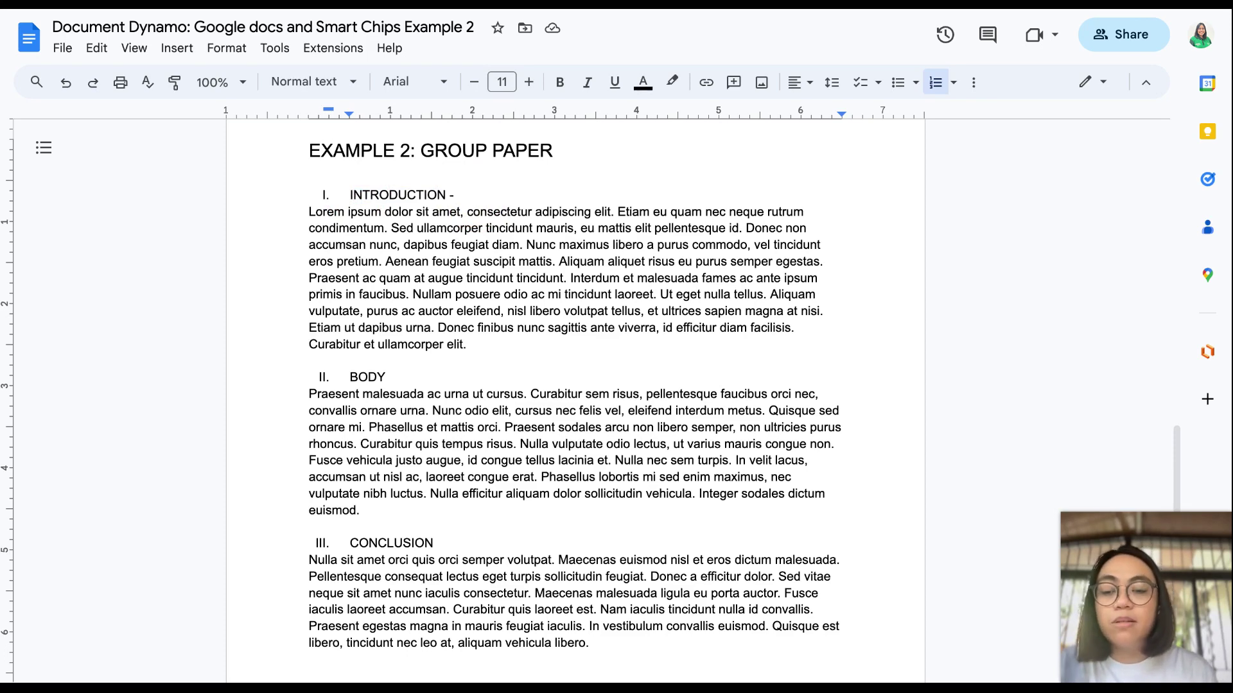
{"action": "type", "text": "@"}
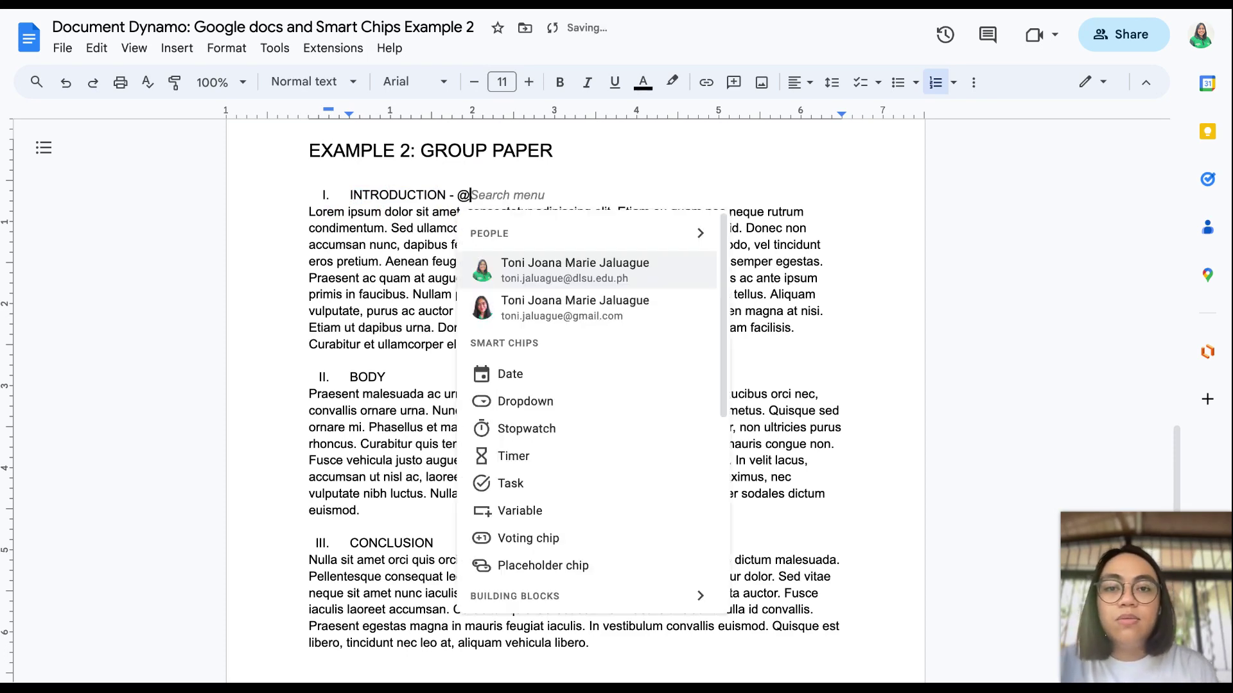
{"action": "left_click", "coordinate": [543, 268]}
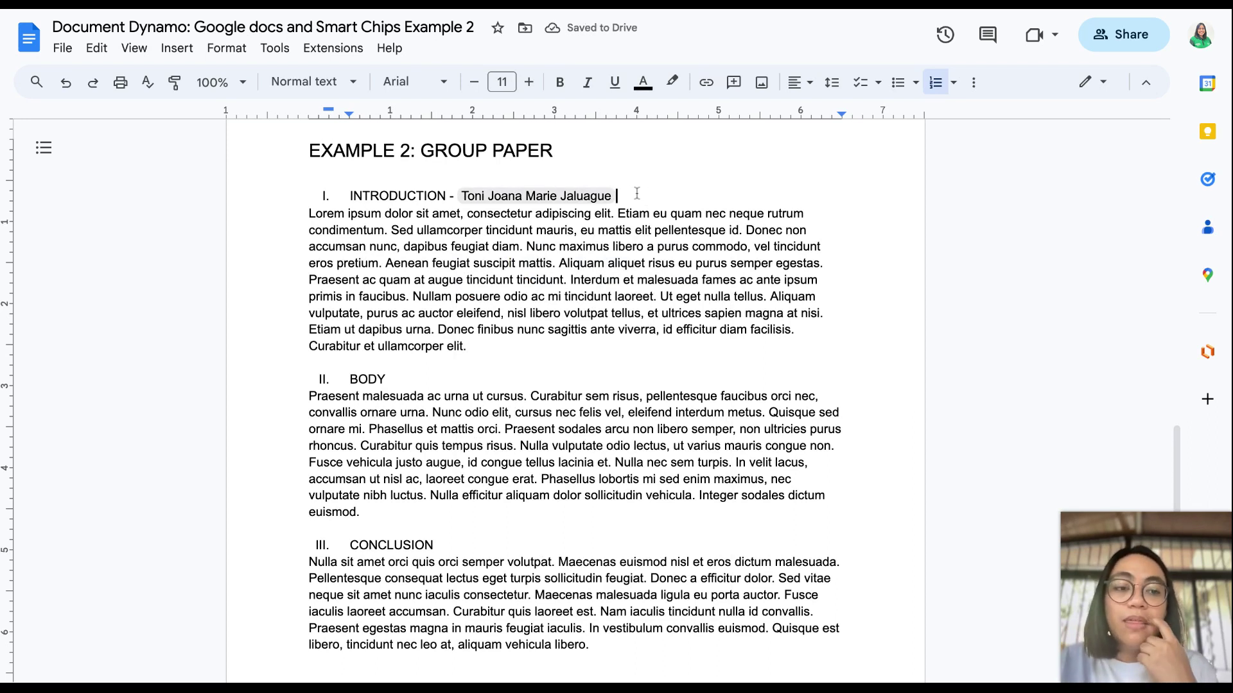
{"action": "type", "text": "- "}
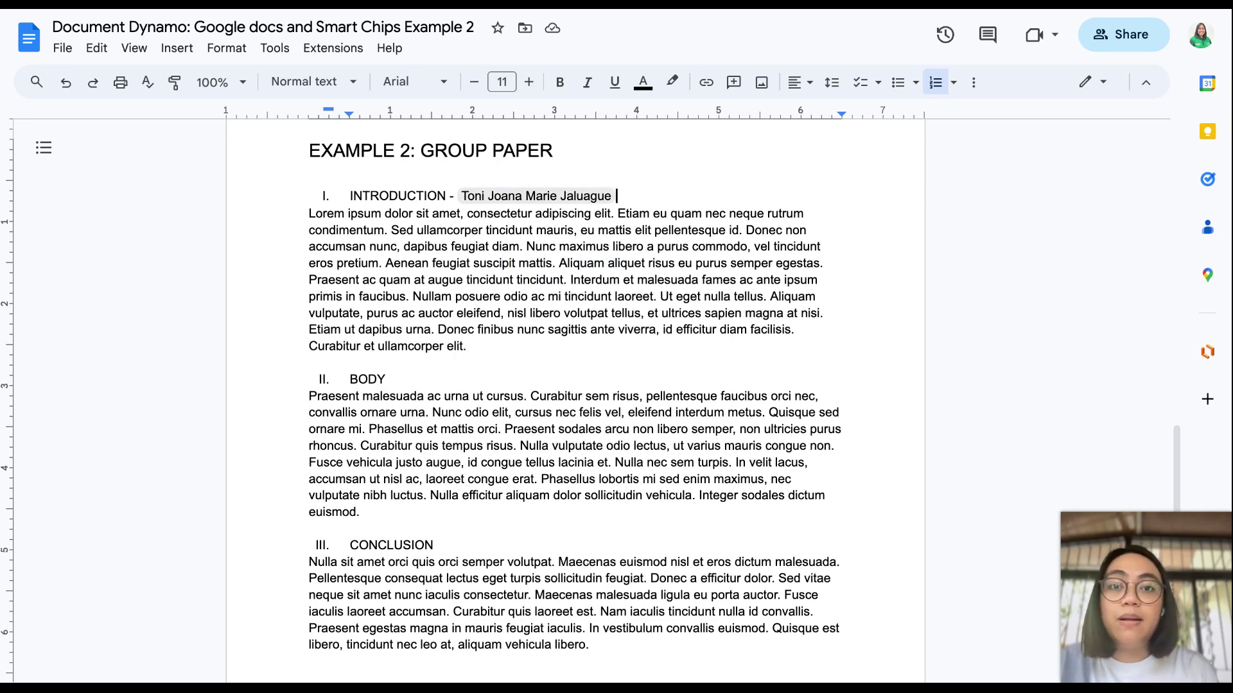
{"action": "type", "text": "@"}
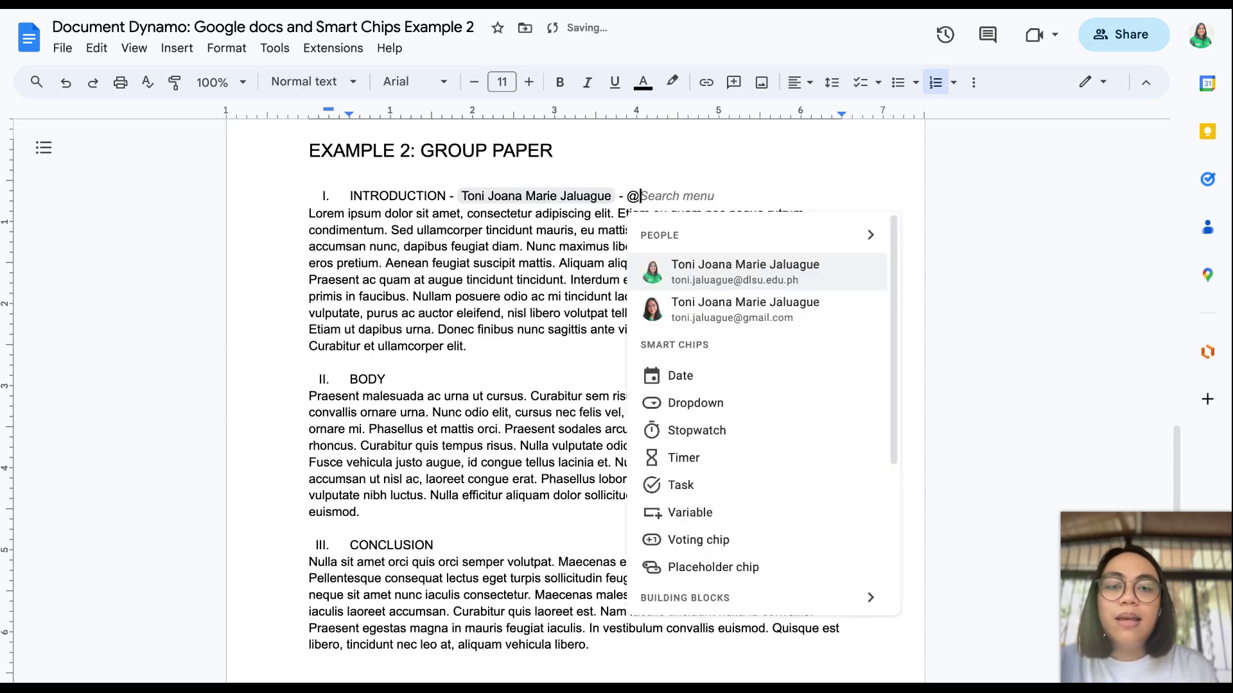
Step: Insert a Project status dropdown chip after the second dash
{"action": "left_click", "coordinate": [706, 414]}
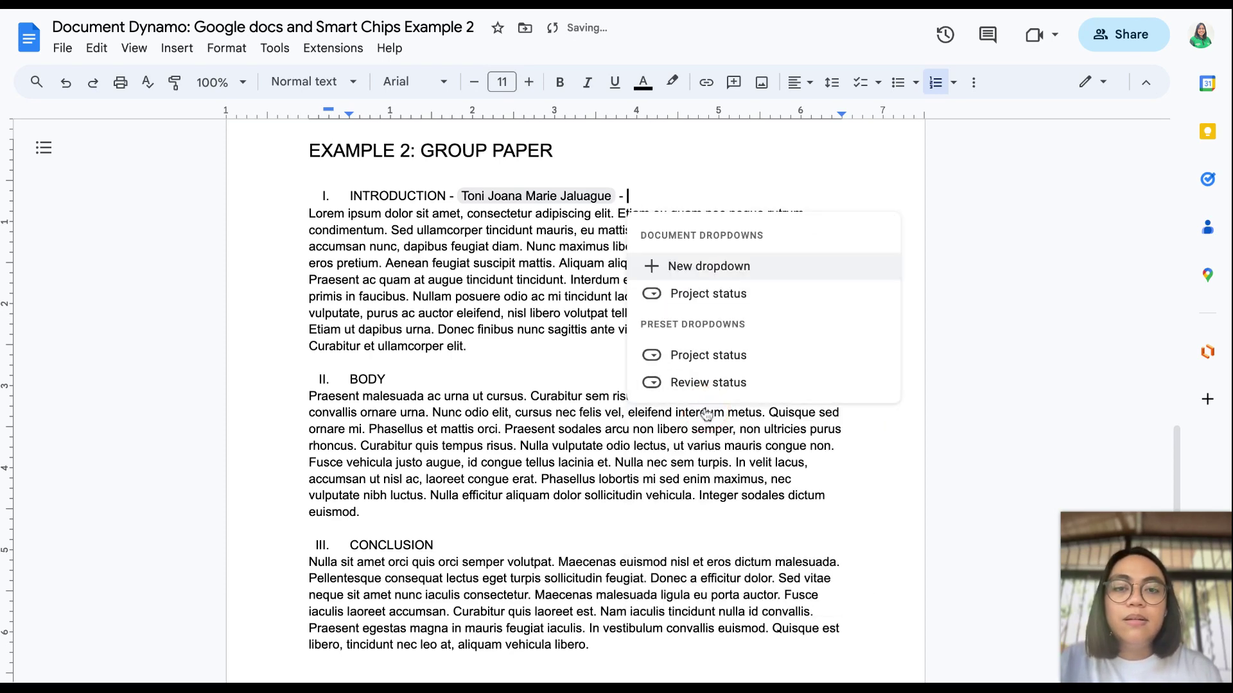
{"action": "mouse_move", "coordinate": [706, 355]}
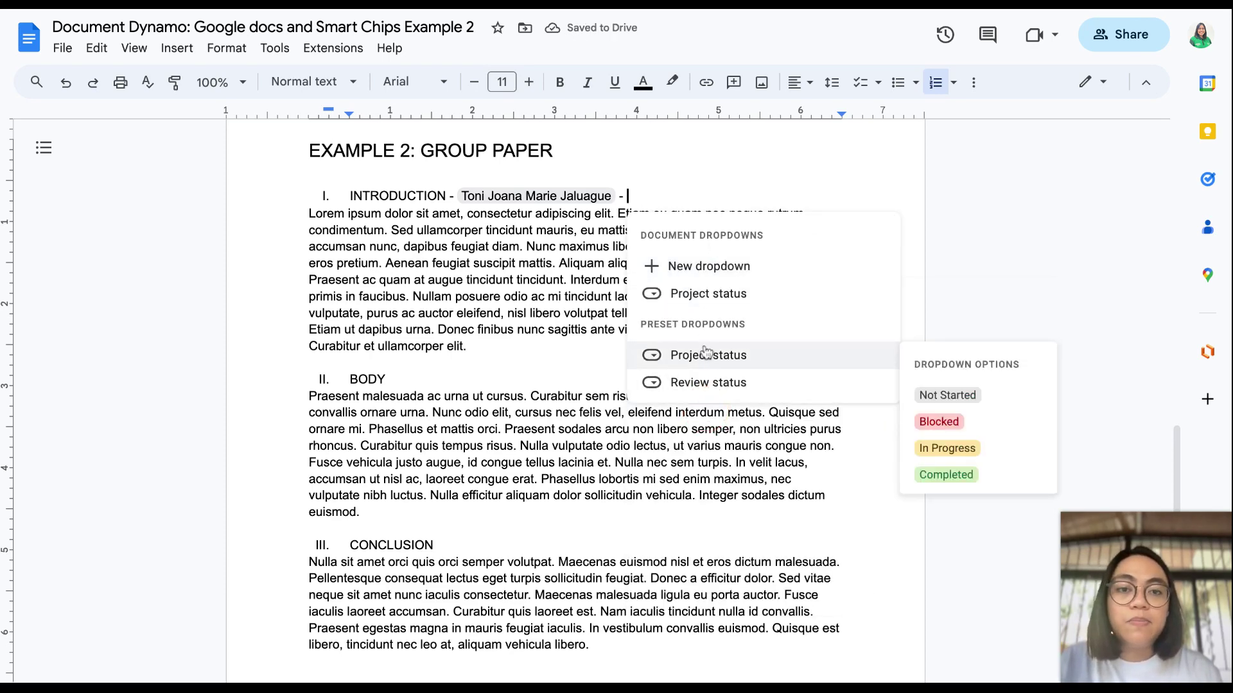
{"action": "left_click", "coordinate": [734, 383]}
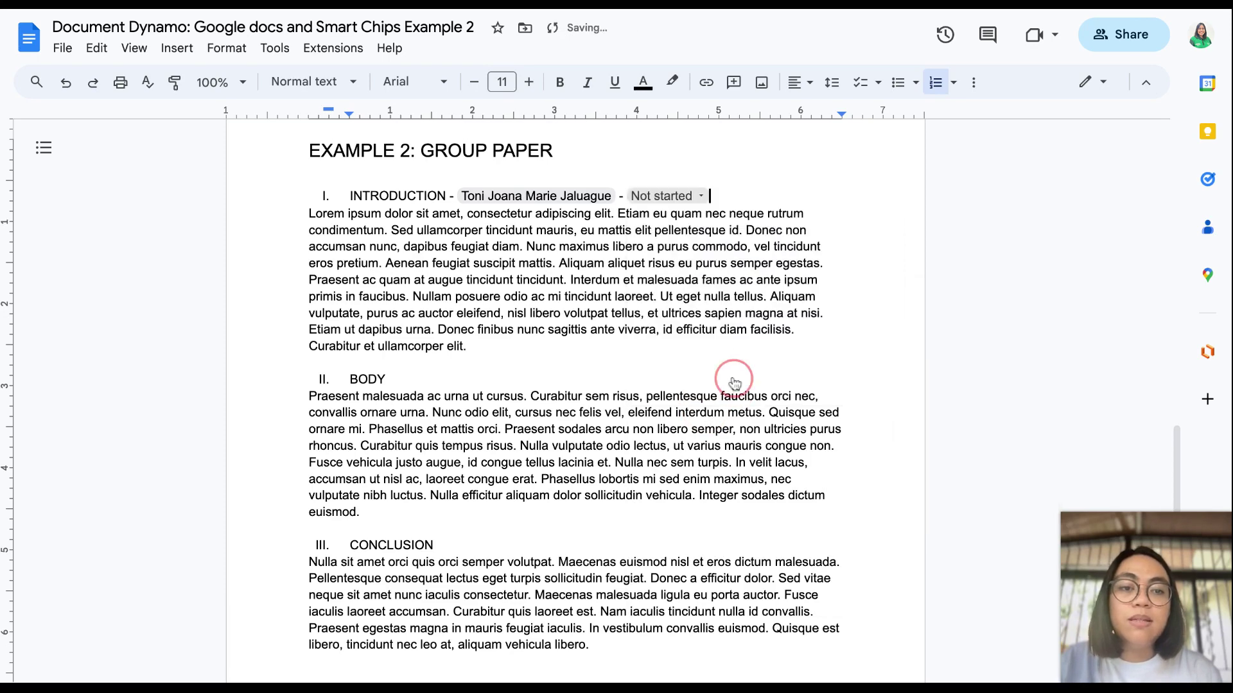
Step: Set the status chip to In progress, Approved, then Under review, and start a blank comment beside it
{"action": "left_click", "coordinate": [686, 194]}
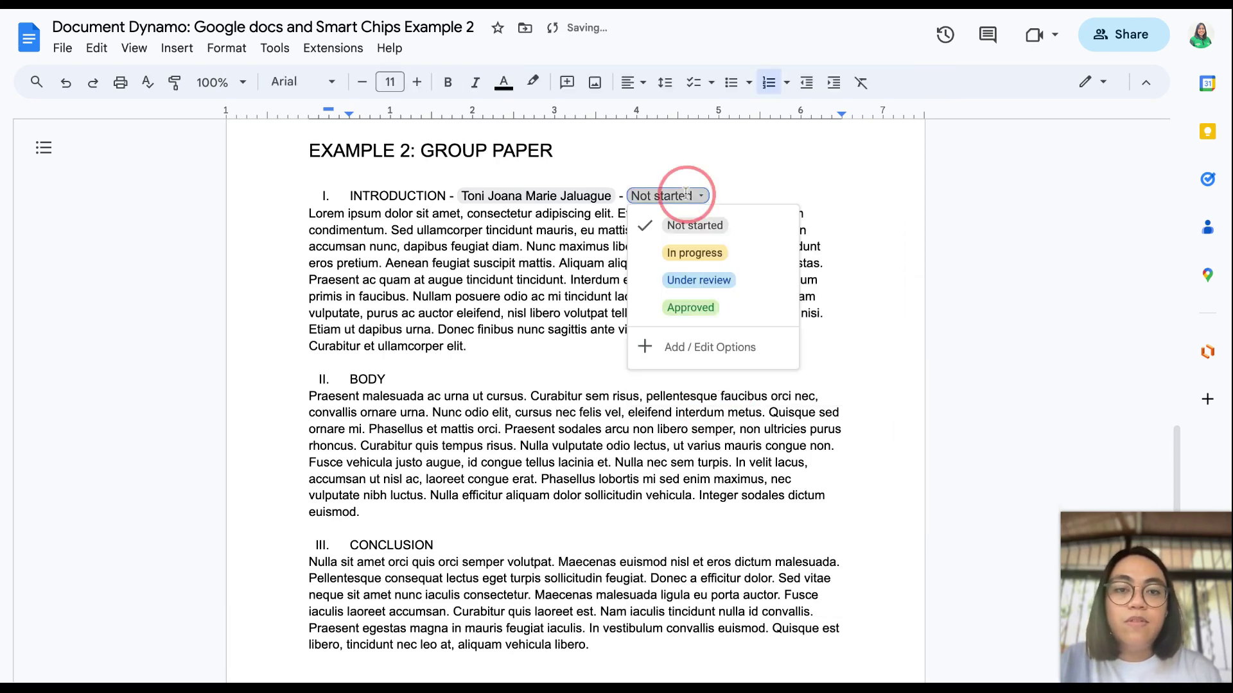
{"action": "left_click", "coordinate": [685, 257]}
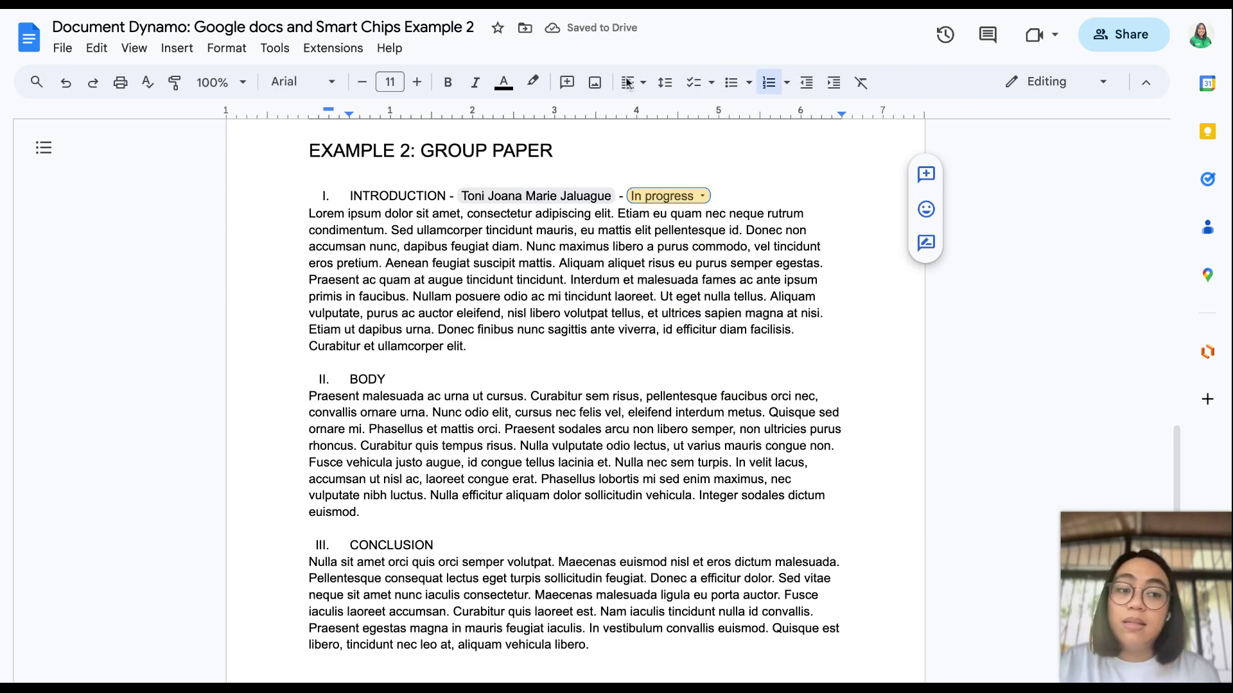
{"action": "left_click", "coordinate": [697, 195]}
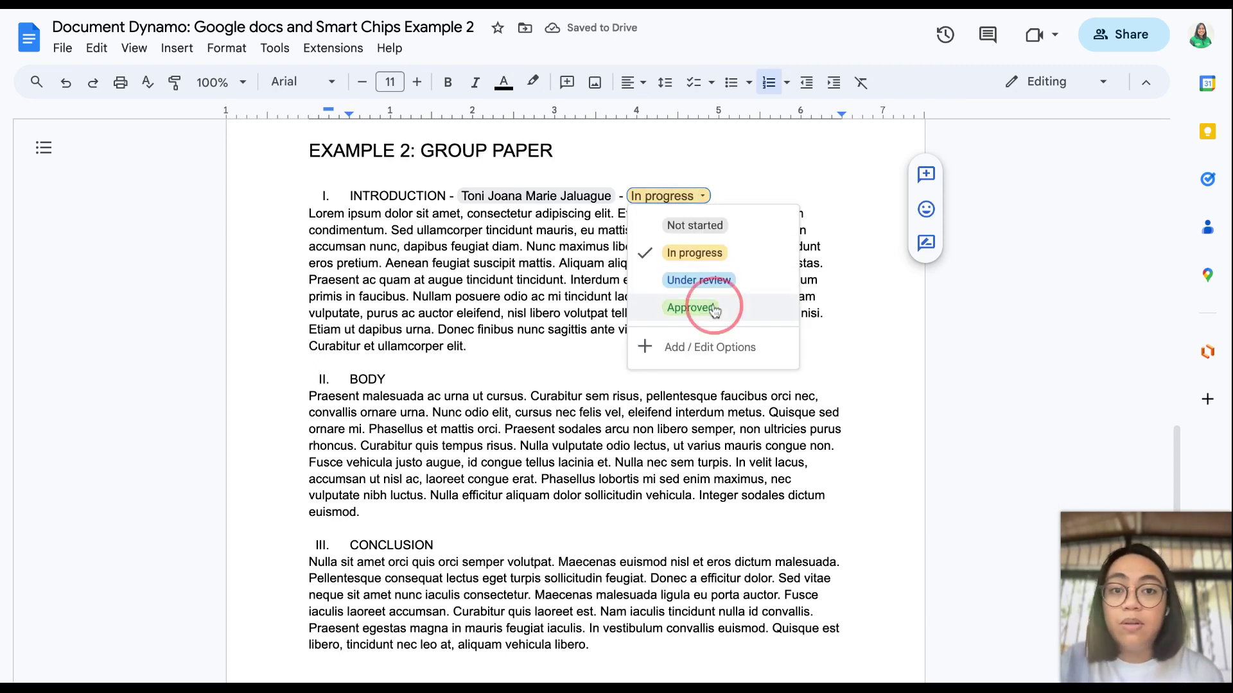
{"action": "left_click", "coordinate": [699, 307]}
{"action": "left_click", "coordinate": [693, 196]}
{"action": "left_click", "coordinate": [712, 283]}
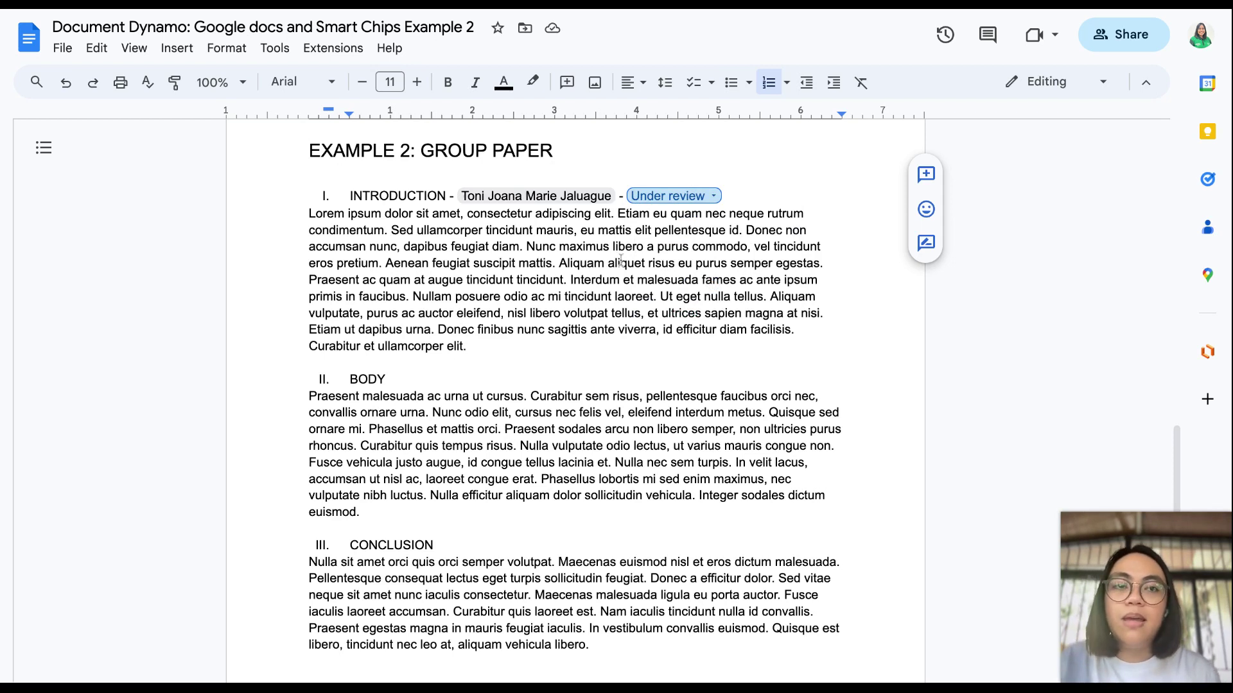
{"action": "left_click_drag", "start_coordinate": [731, 196], "coordinate": [722, 196]}
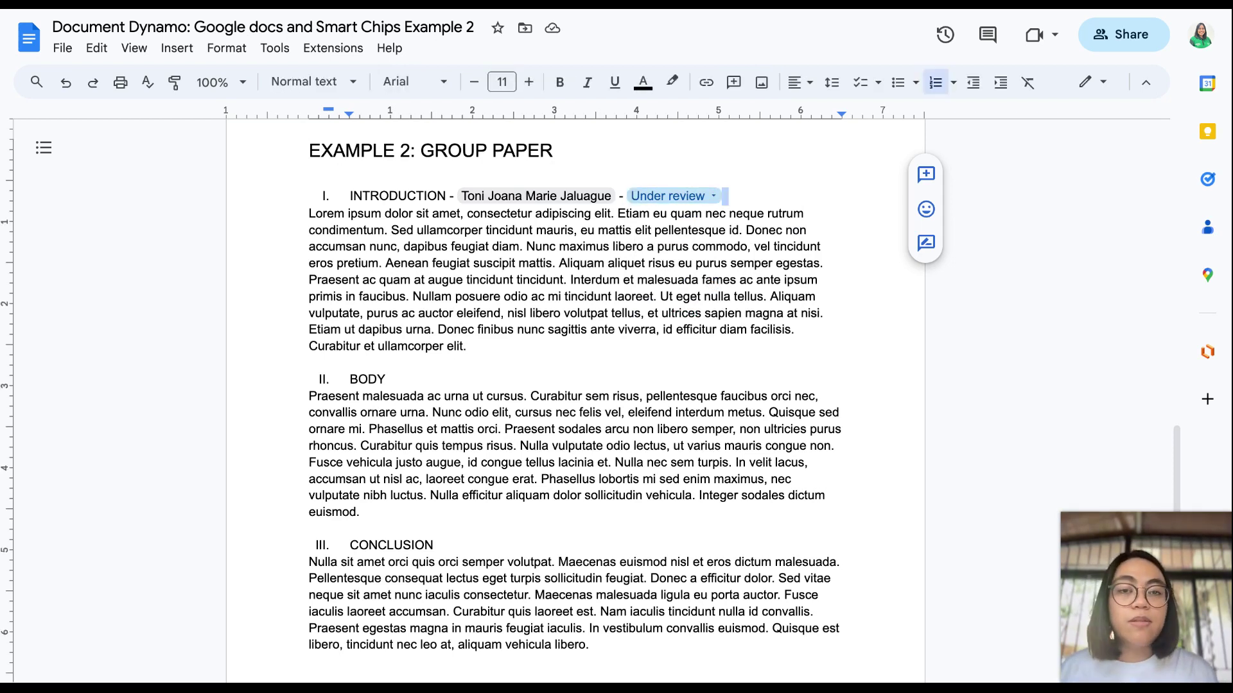
{"action": "left_click", "coordinate": [926, 174]}
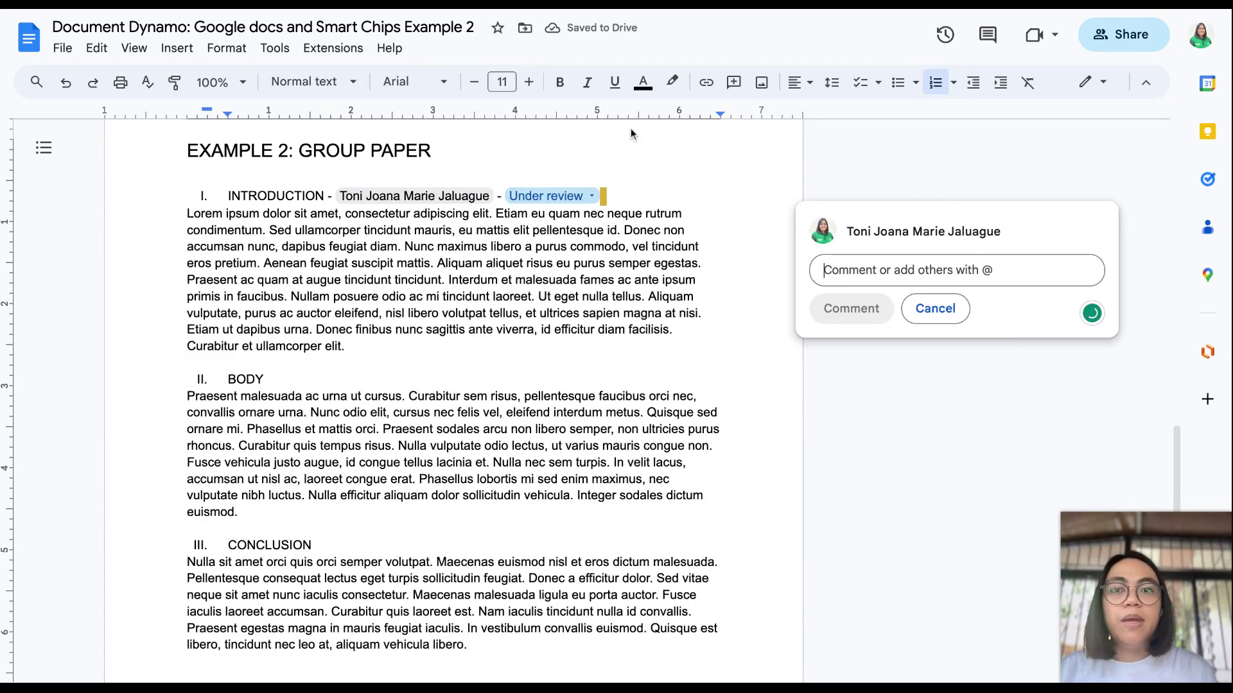
Step: Discard the empty comment, select then deselect the Introduction section, and scroll to Example 3
{"action": "left_click", "coordinate": [559, 216]}
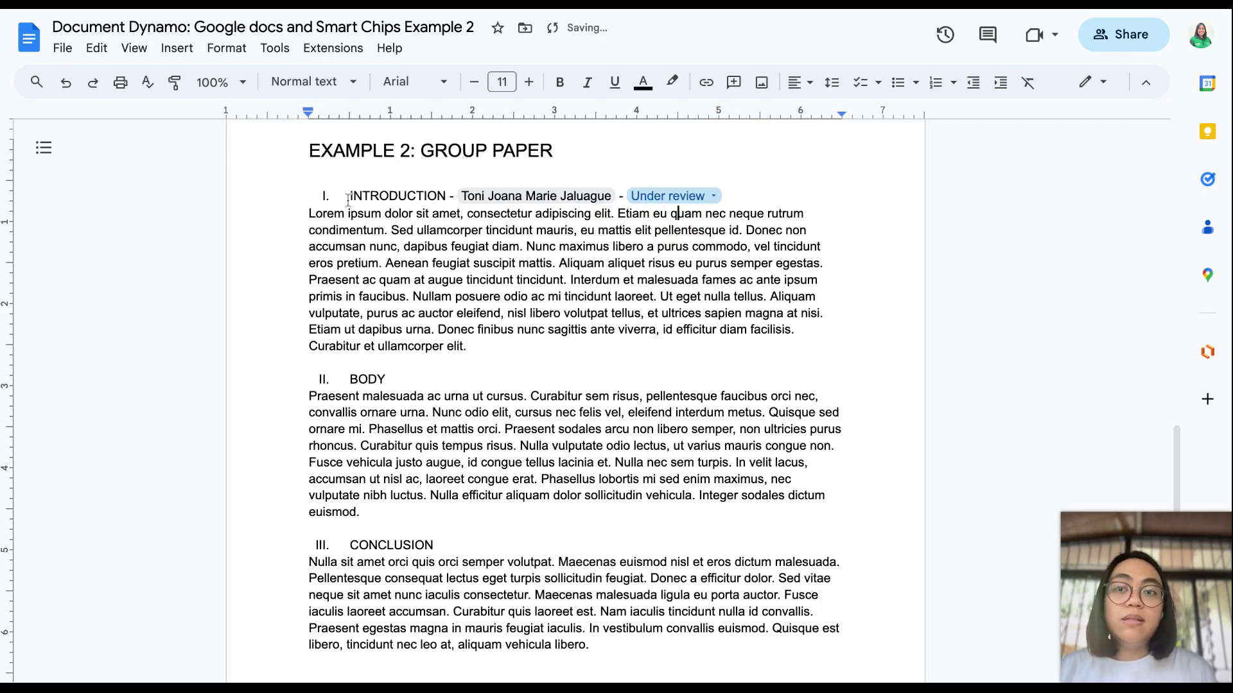
{"action": "left_click_drag", "start_coordinate": [348, 199], "coordinate": [703, 359]}
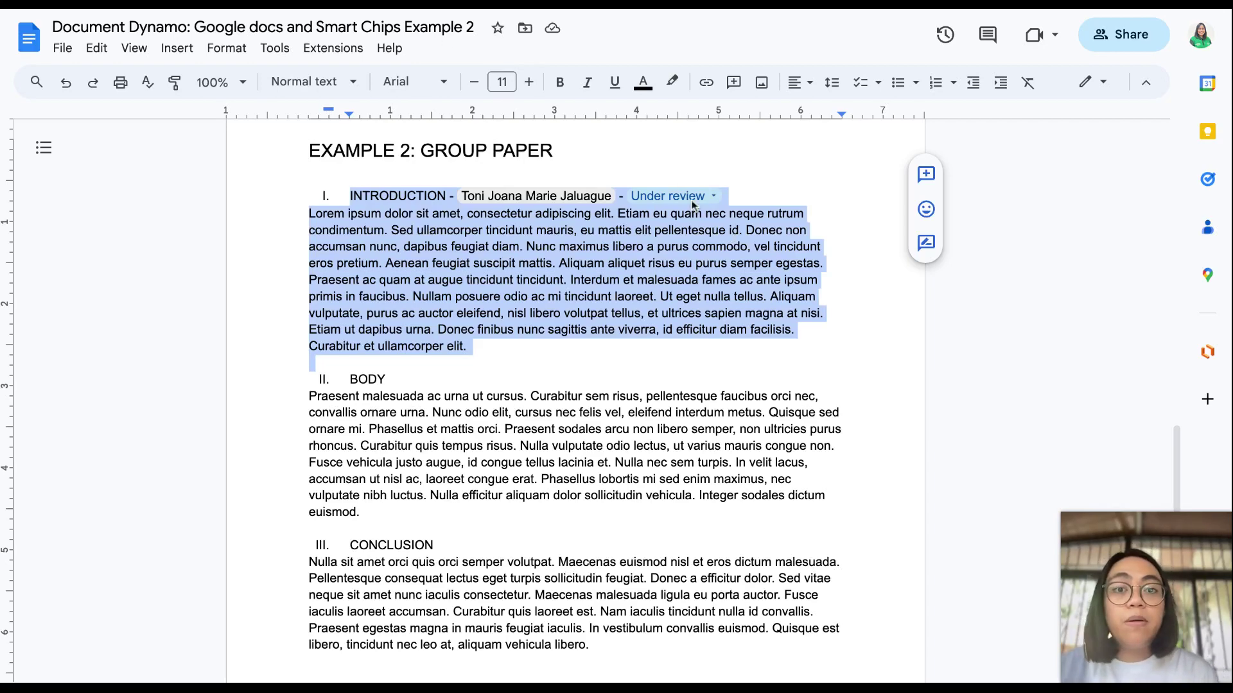
{"action": "left_click", "coordinate": [754, 189]}
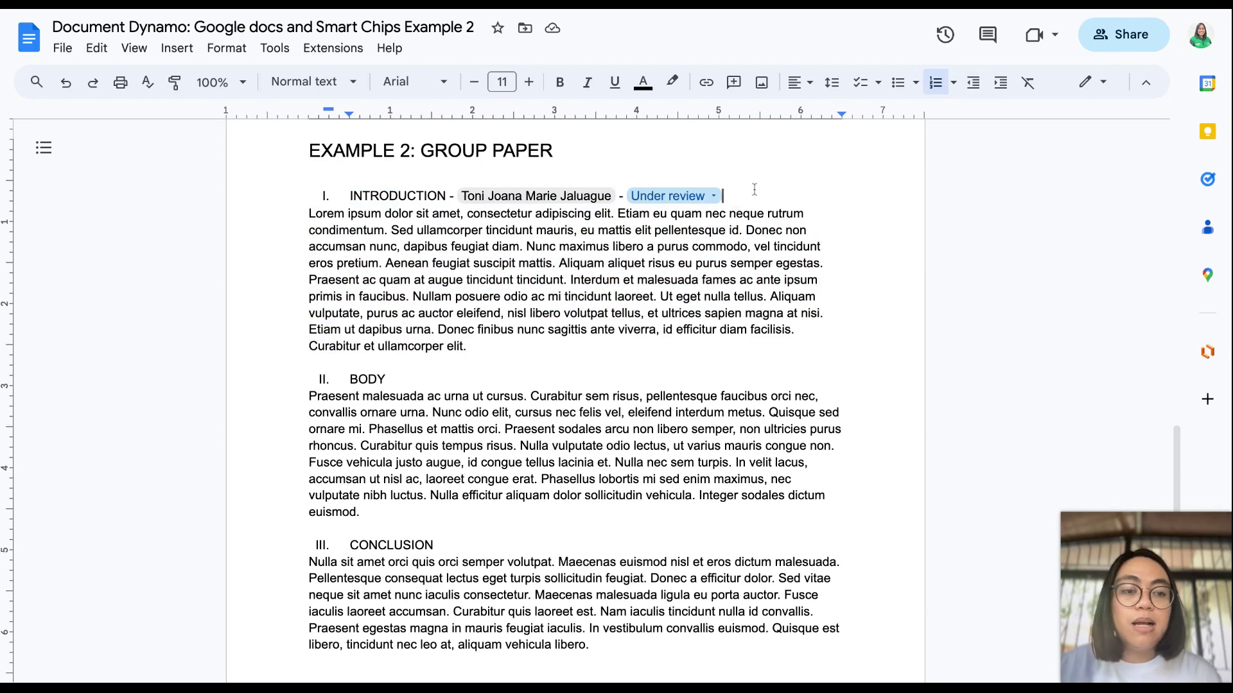
{"action": "scroll", "coordinate": [754, 189], "scroll_direction": "up", "scroll_amount": 1}
{"action": "scroll", "coordinate": [754, 190], "scroll_direction": "down", "scroll_amount": 1}
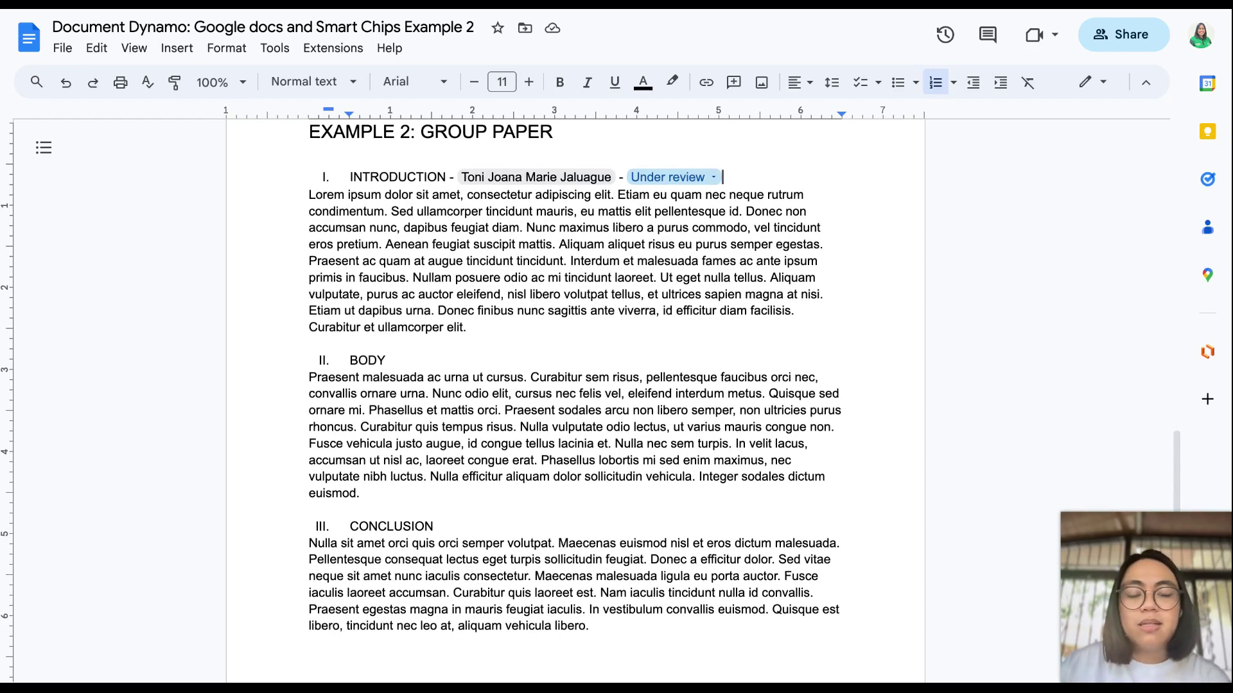
{"action": "scroll", "coordinate": [754, 321], "scroll_direction": "down", "scroll_amount": 1}
{"action": "scroll", "coordinate": [754, 321], "scroll_direction": "up", "scroll_amount": 3}
{"action": "scroll", "coordinate": [754, 321], "scroll_direction": "down", "scroll_amount": 3}
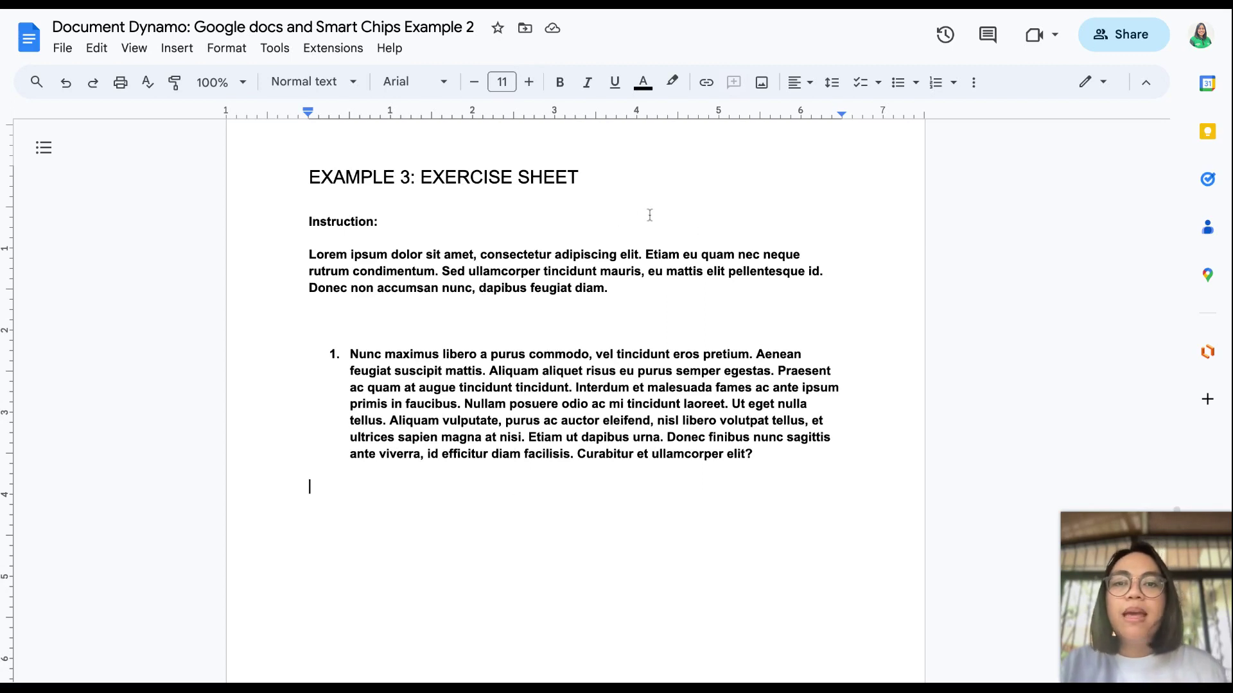
Step: Insert a stopwatch chip and a timer chip on the empty line below the numbered question
{"action": "scroll", "coordinate": [647, 380], "scroll_direction": "down", "scroll_amount": 1}
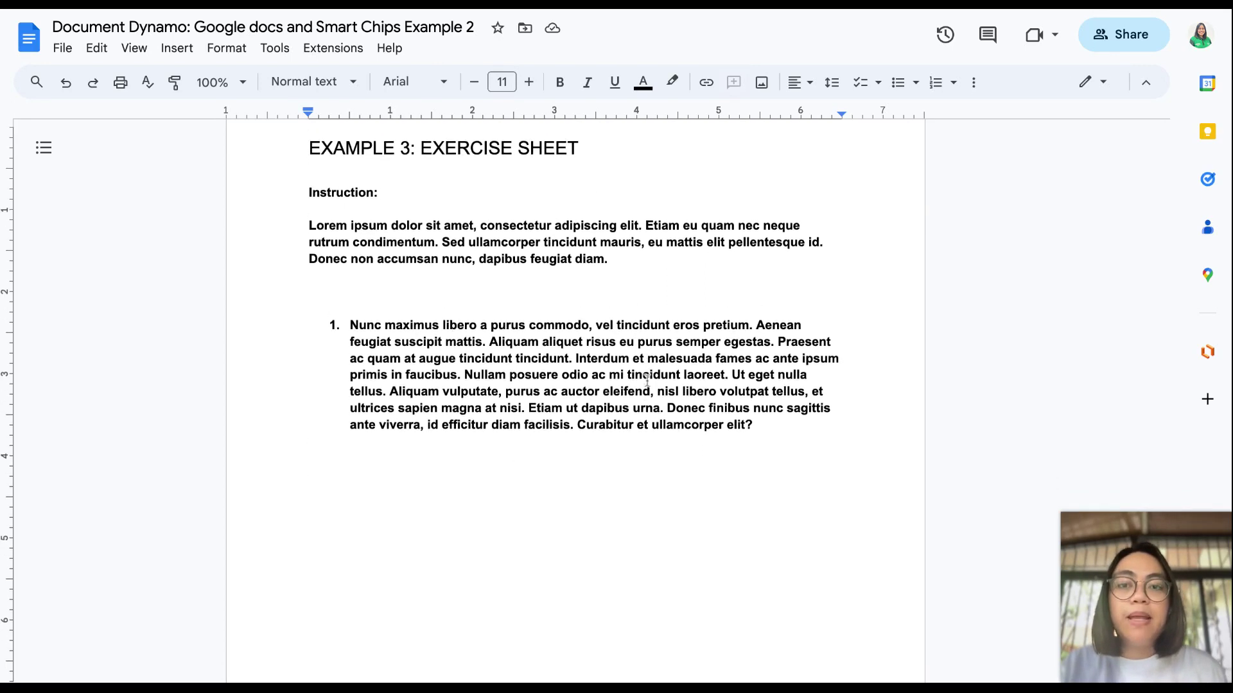
{"action": "scroll", "coordinate": [635, 302], "scroll_direction": "up", "scroll_amount": 1}
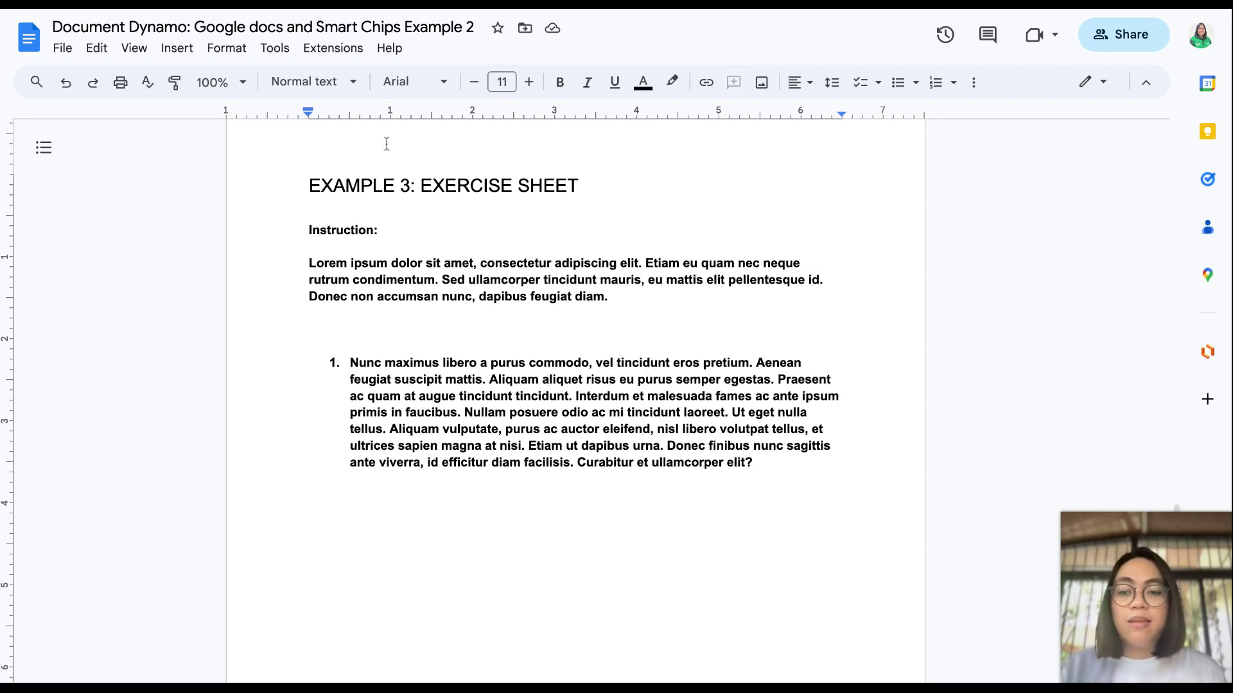
{"action": "type", "text": "@"}
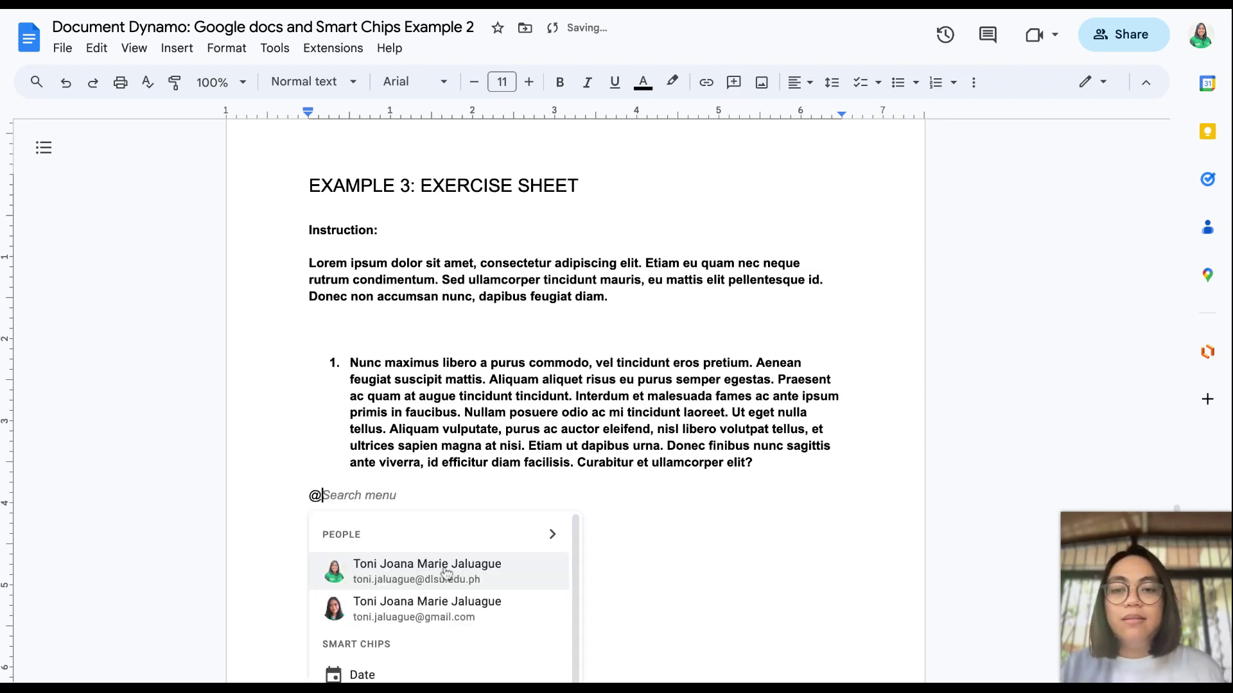
{"action": "scroll", "coordinate": [446, 573], "scroll_direction": "down", "scroll_amount": 2}
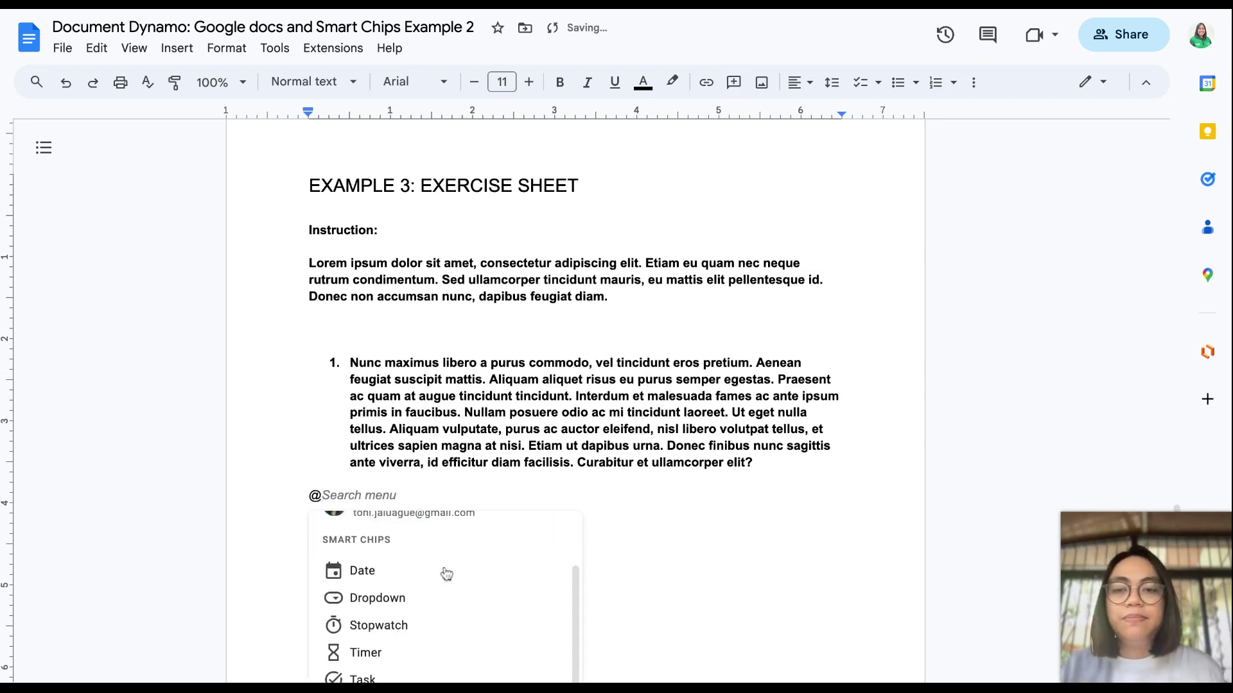
{"action": "left_click", "coordinate": [408, 634]}
{"action": "scroll", "coordinate": [405, 636], "scroll_direction": "down", "scroll_amount": 1}
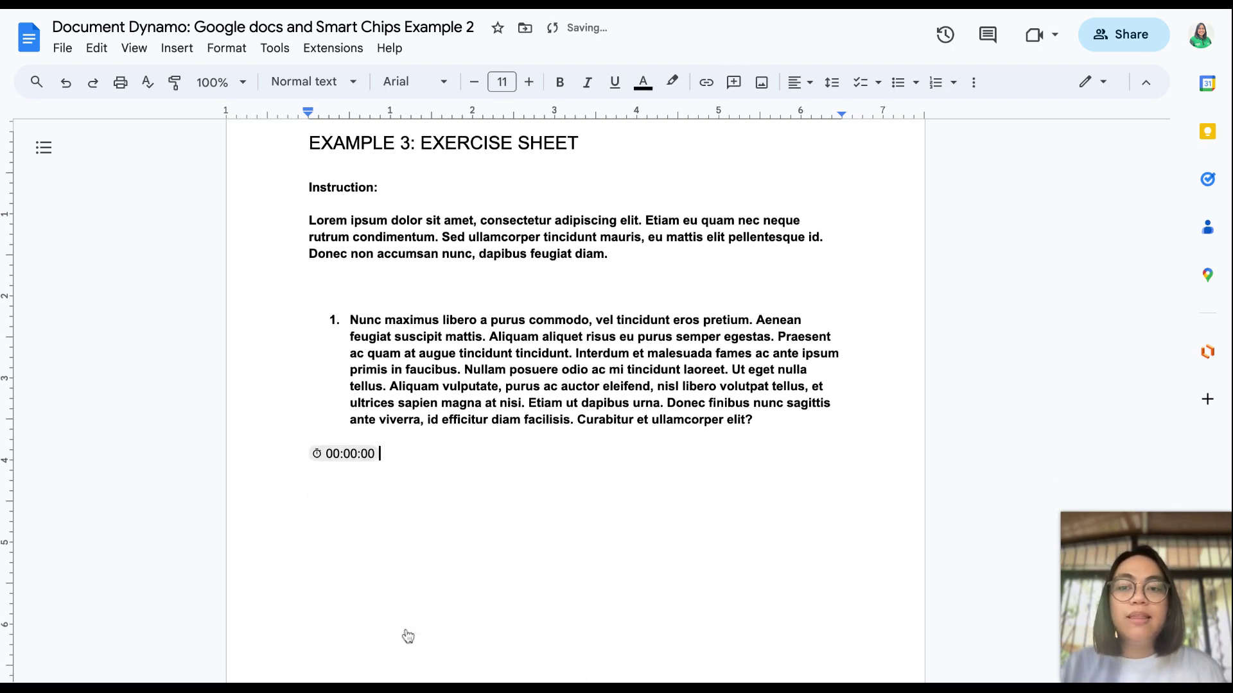
{"action": "type", "text": "@"}
{"action": "scroll", "coordinate": [429, 649], "scroll_direction": "down", "scroll_amount": 2}
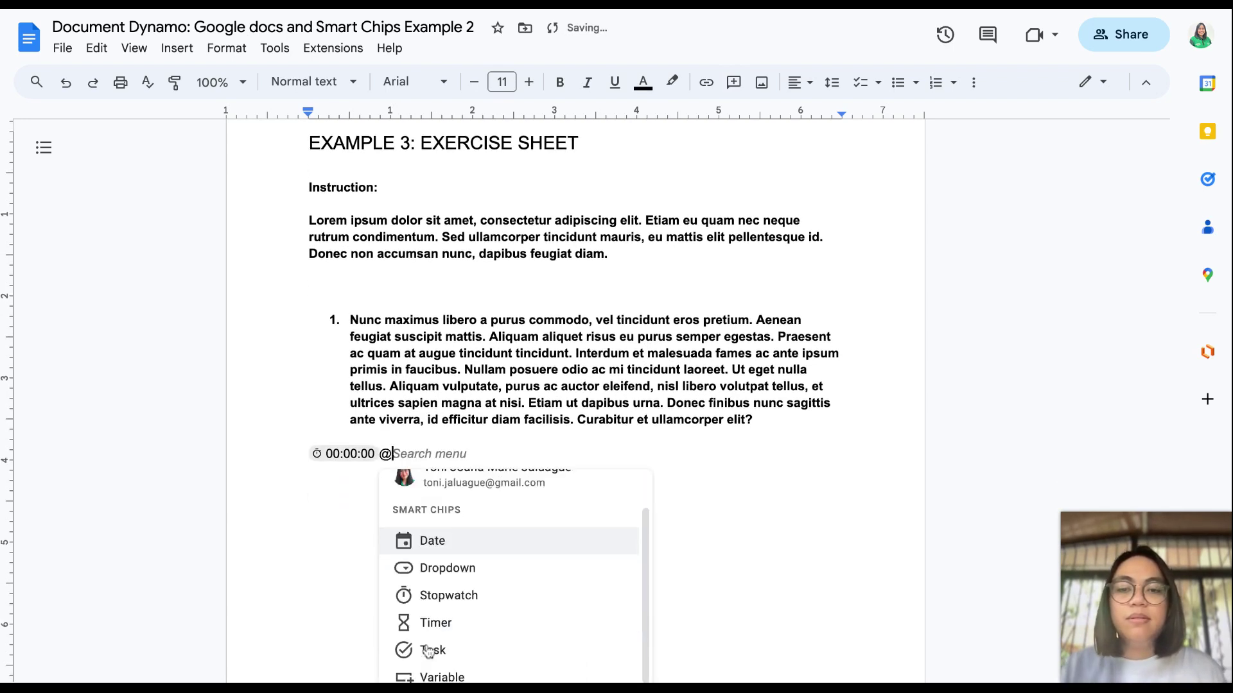
{"action": "left_click", "coordinate": [434, 625]}
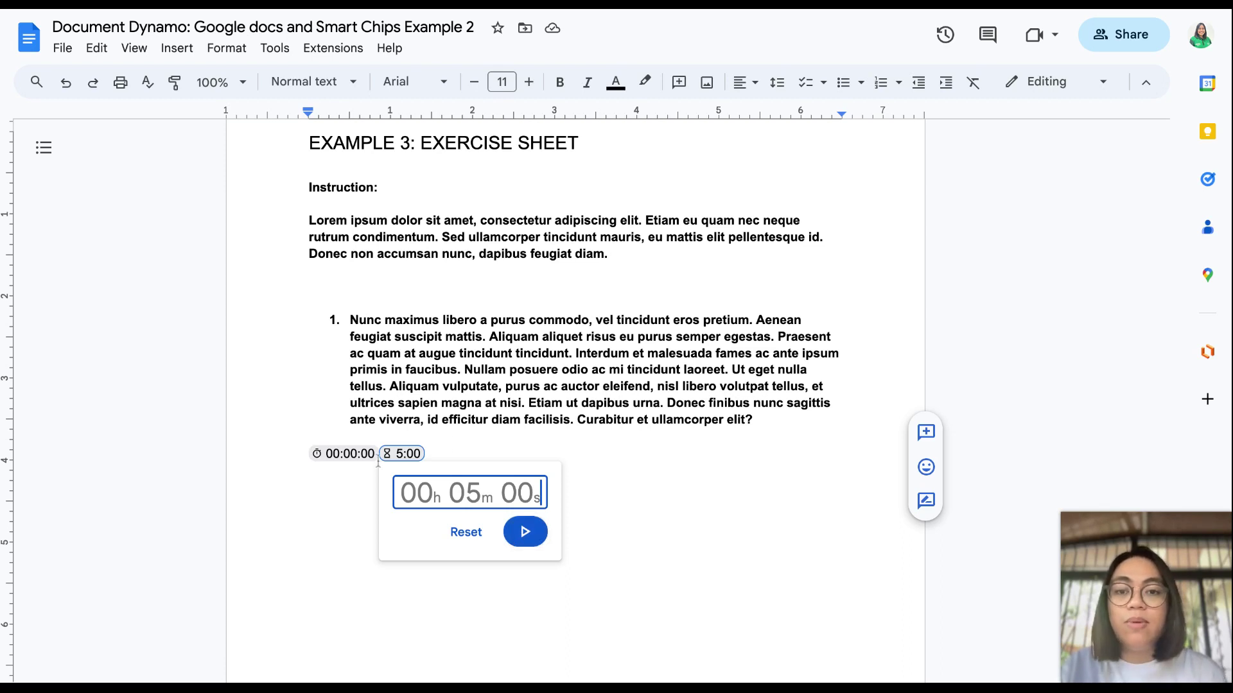
Step: Start the stopwatch and the 5-minute countdown timer, checking each chip's controls
{"action": "scroll", "coordinate": [370, 457], "scroll_direction": "down", "scroll_amount": 1}
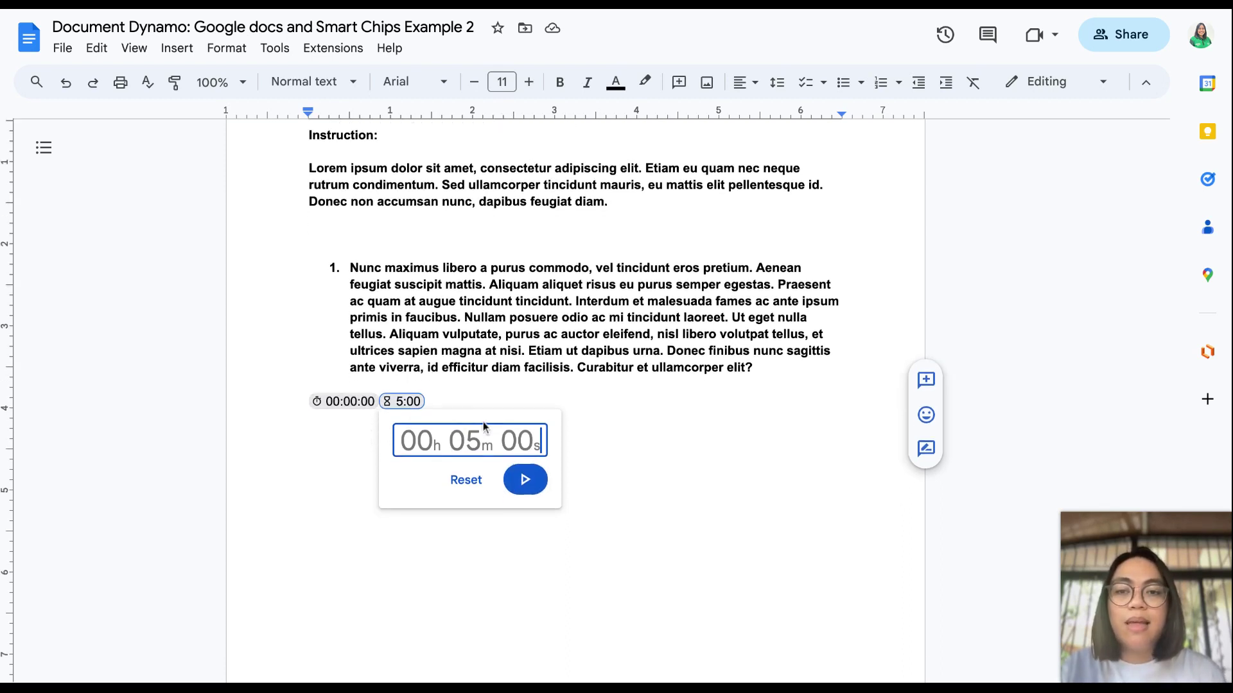
{"action": "left_click", "coordinate": [358, 405]}
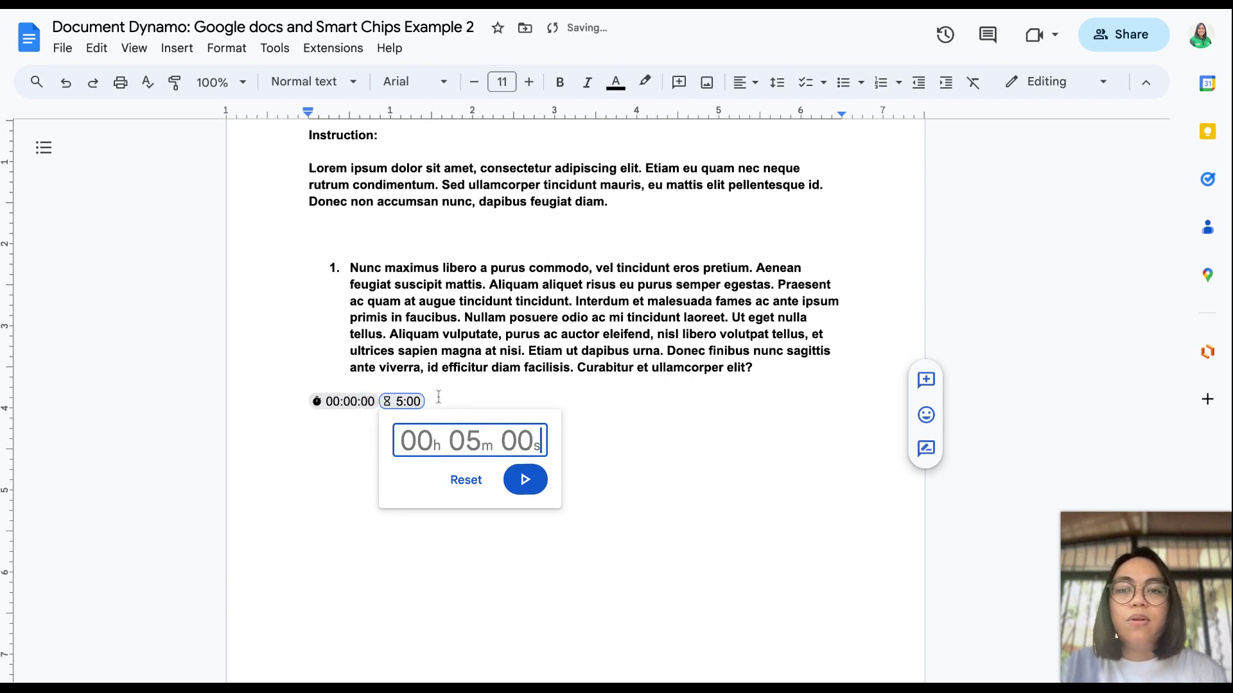
{"action": "left_click", "coordinate": [385, 405]}
{"action": "left_click", "coordinate": [401, 406]}
{"action": "left_click", "coordinate": [401, 407]}
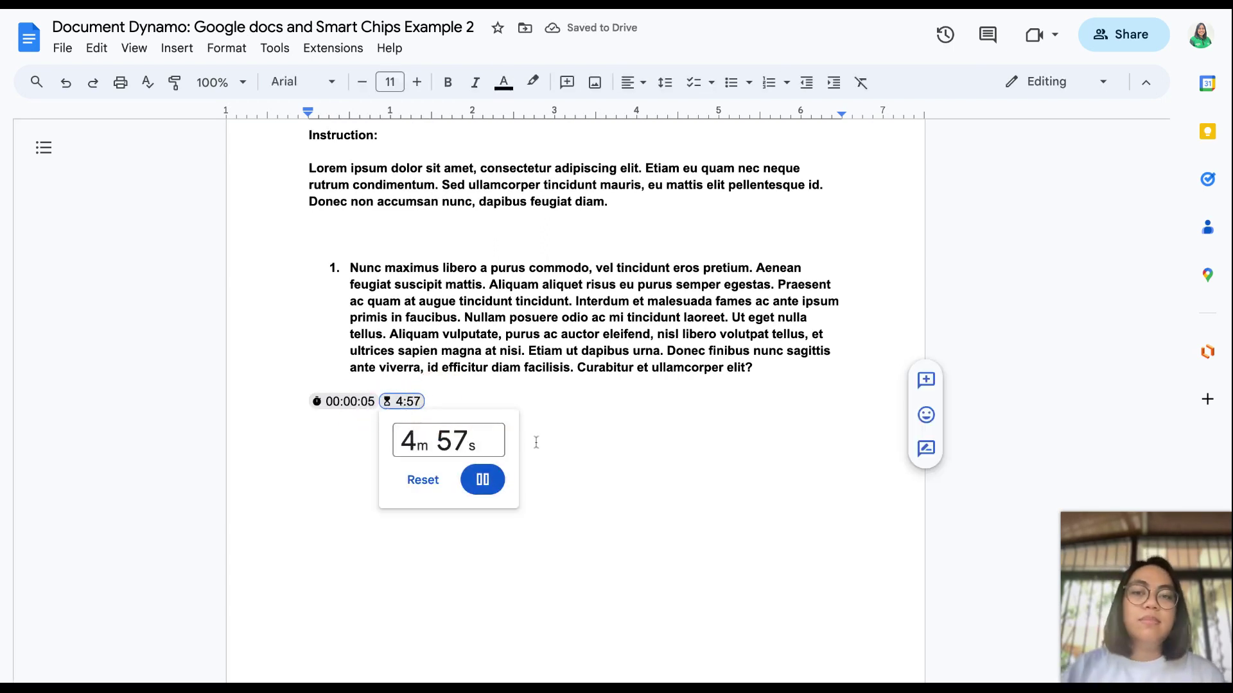
{"action": "left_click", "coordinate": [429, 402]}
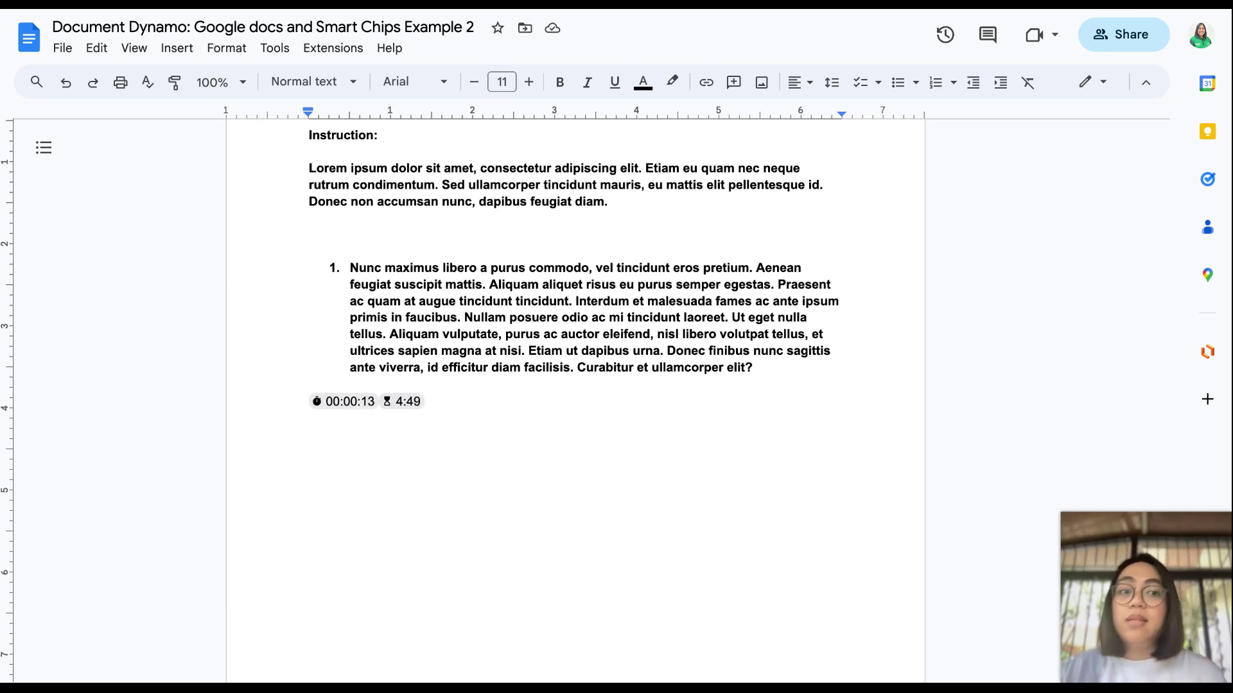
{"action": "left_click", "coordinate": [409, 402]}
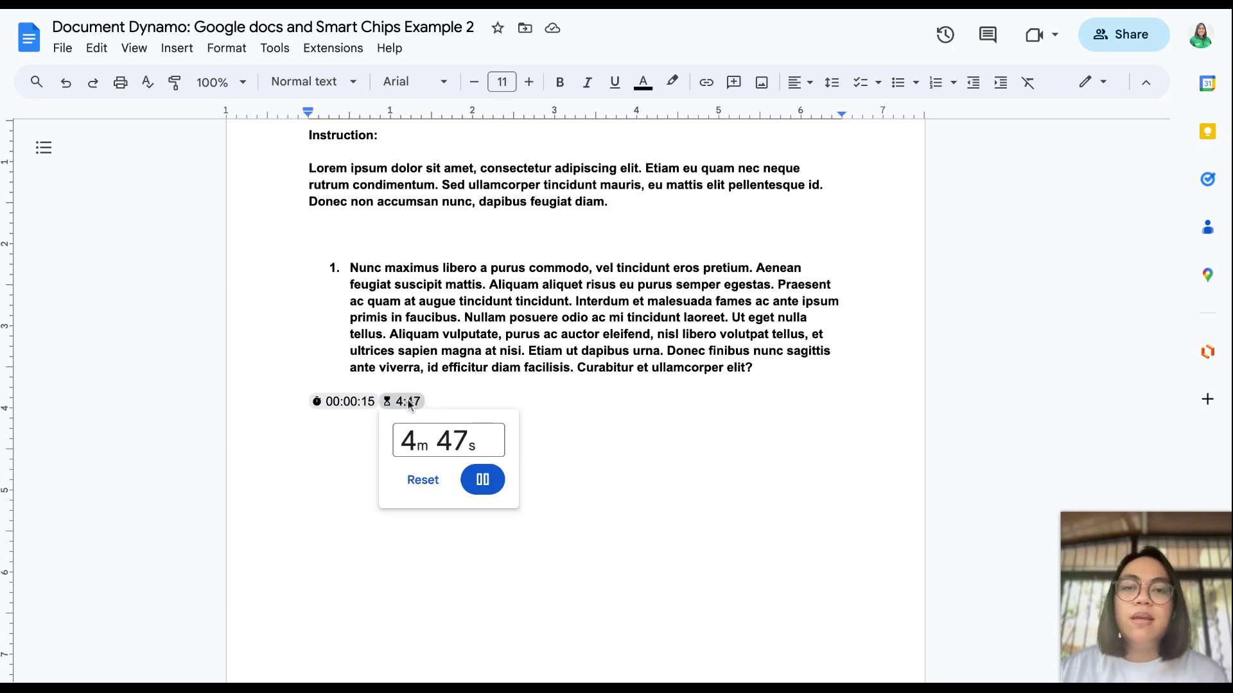
{"action": "left_click", "coordinate": [329, 455]}
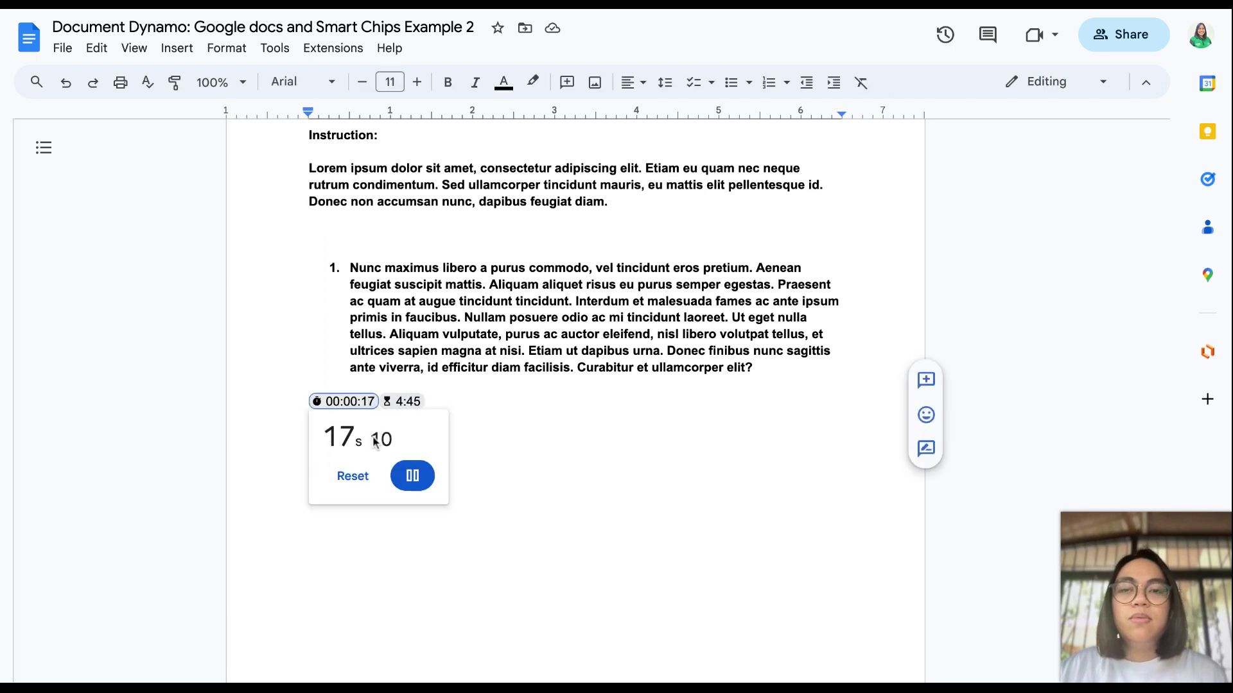
{"action": "left_click", "coordinate": [488, 408]}
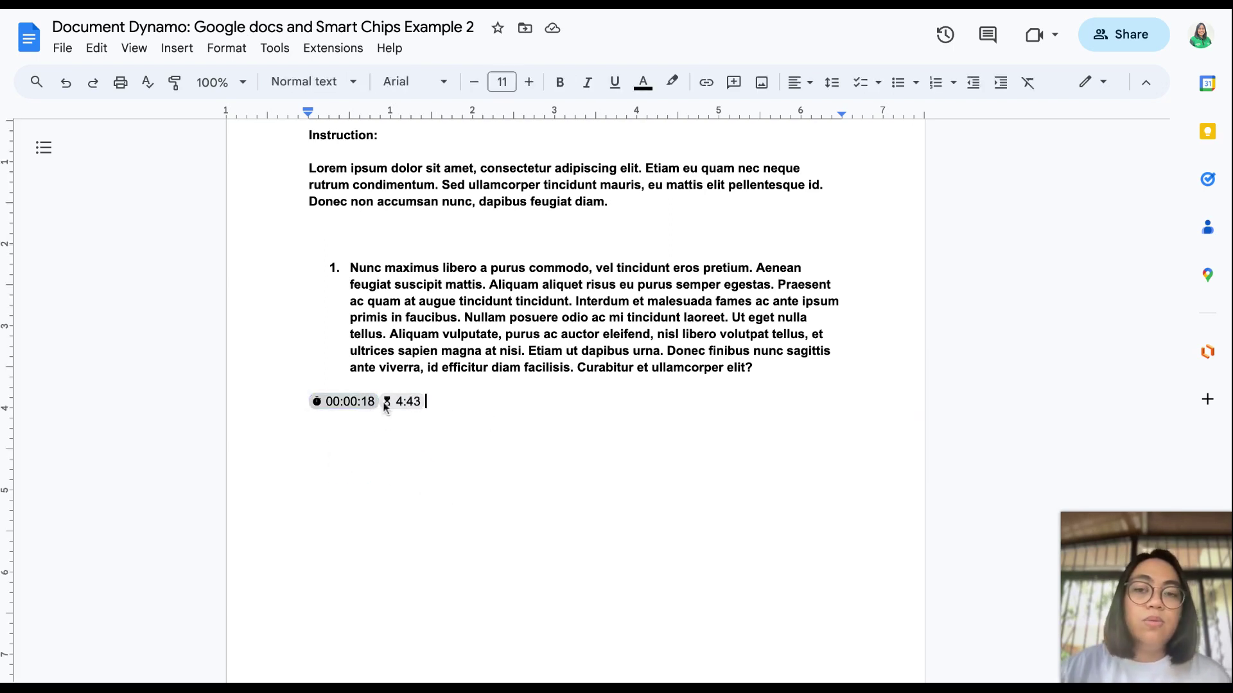
Step: Add an empty line beneath the running timer chips
{"action": "double_click", "coordinate": [431, 404]}
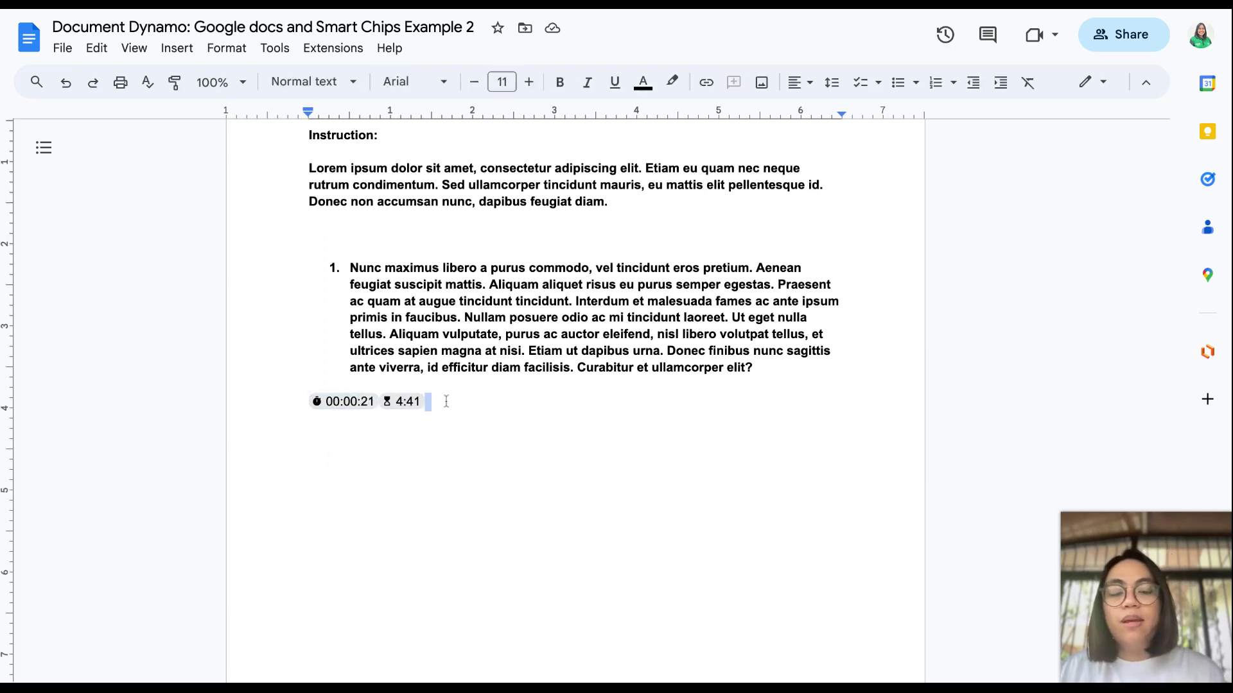
{"action": "key", "text": "Return"}
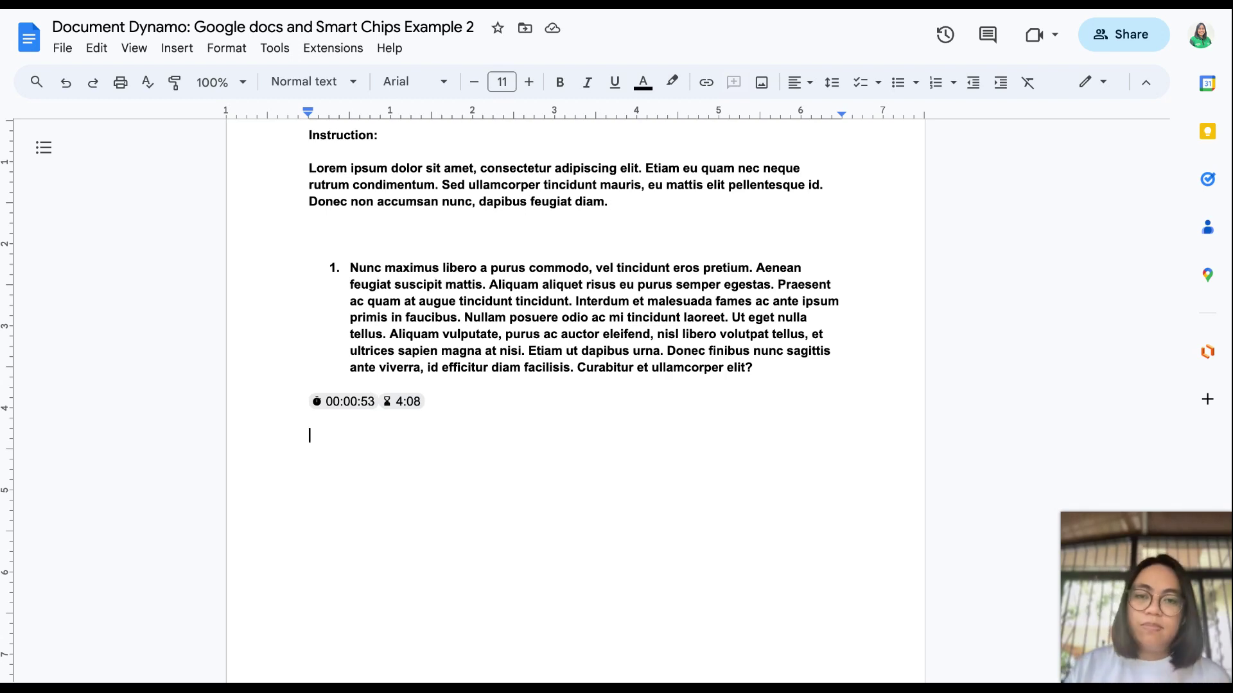
{"action": "left_click", "coordinate": [406, 401]}
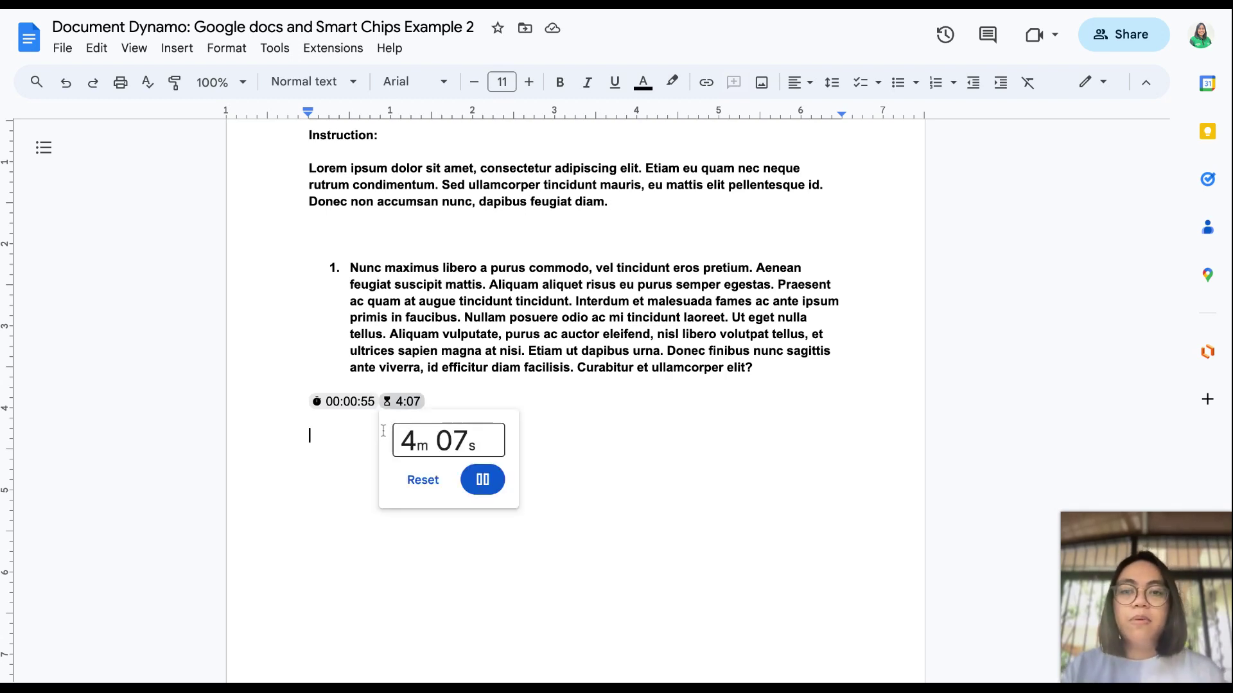
{"action": "left_click", "coordinate": [304, 444]}
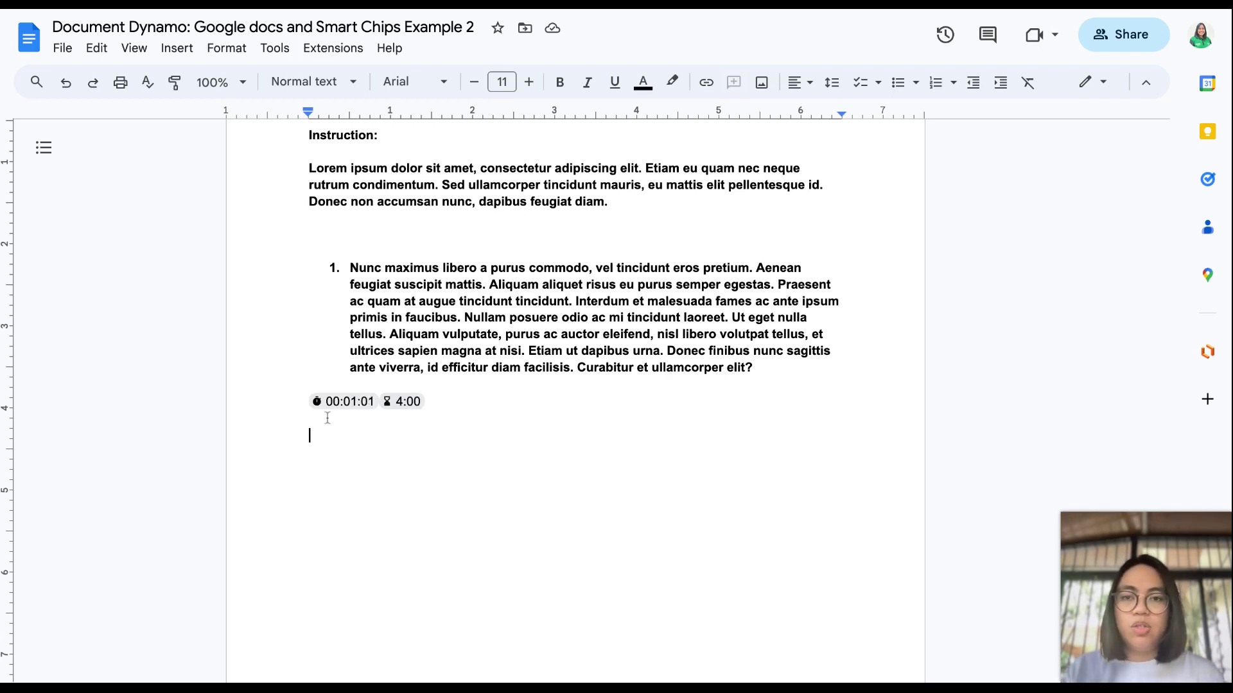
{"action": "left_click", "coordinate": [447, 399]}
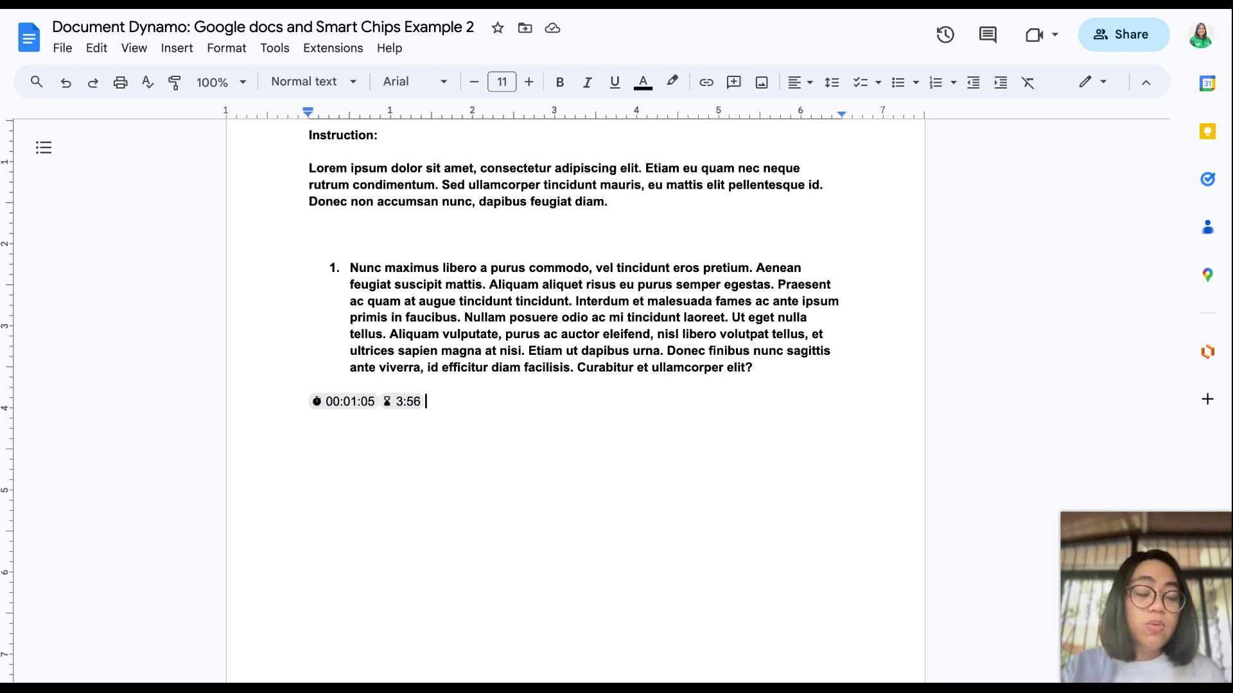
{"action": "scroll", "coordinate": [575, 398], "scroll_direction": "down", "scroll_amount": 1}
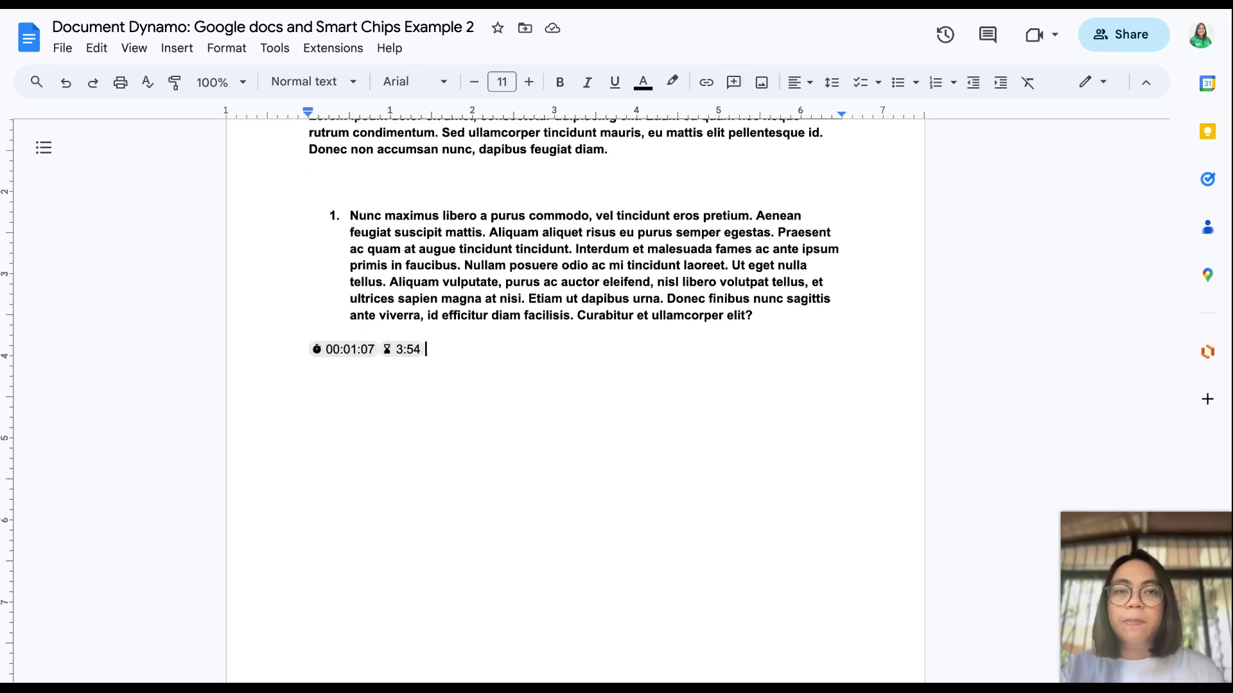
{"action": "scroll", "coordinate": [575, 398], "scroll_direction": "up", "scroll_amount": 1}
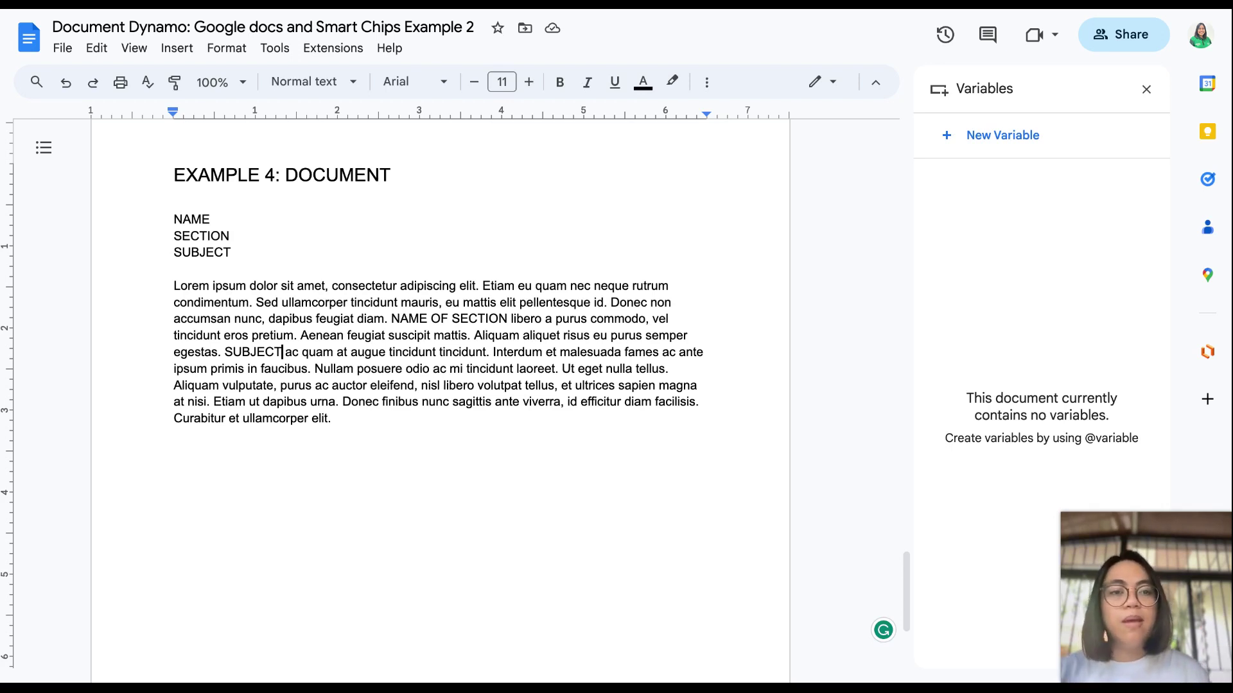
Step: Select the NAME placeholder label at the top of Example 4, ready to replace it
{"action": "left_click", "coordinate": [217, 220]}
{"action": "left_click", "coordinate": [216, 220]}
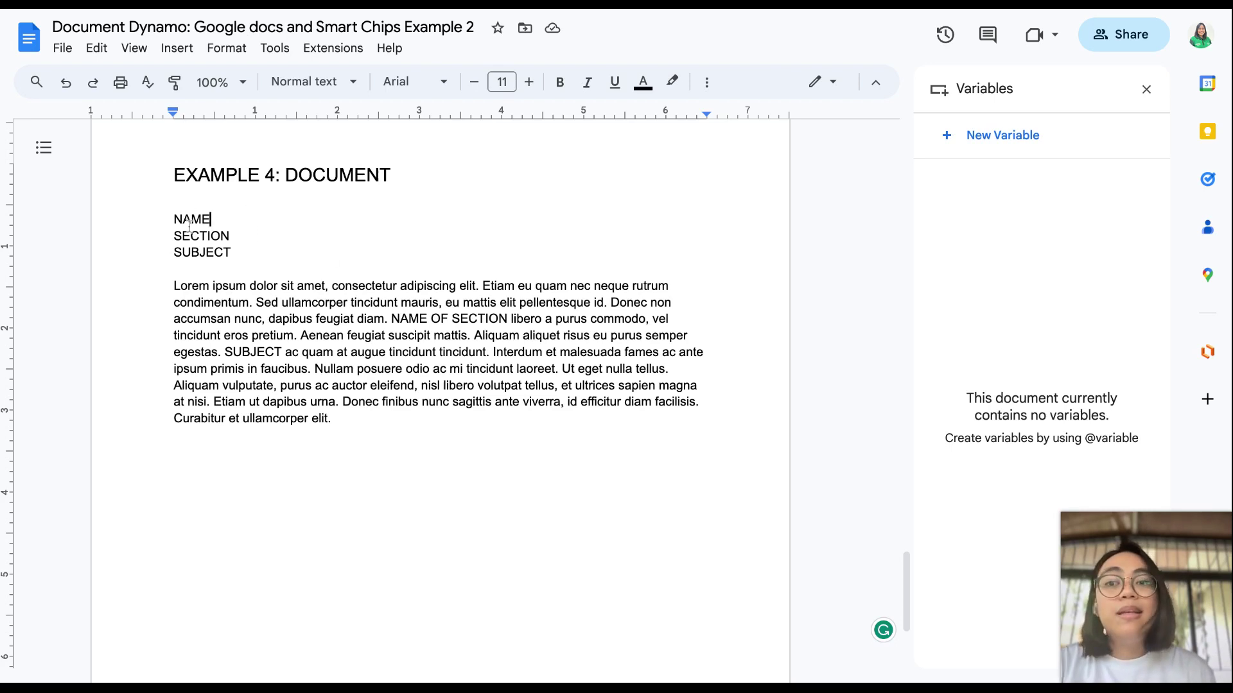
{"action": "left_click", "coordinate": [209, 219]}
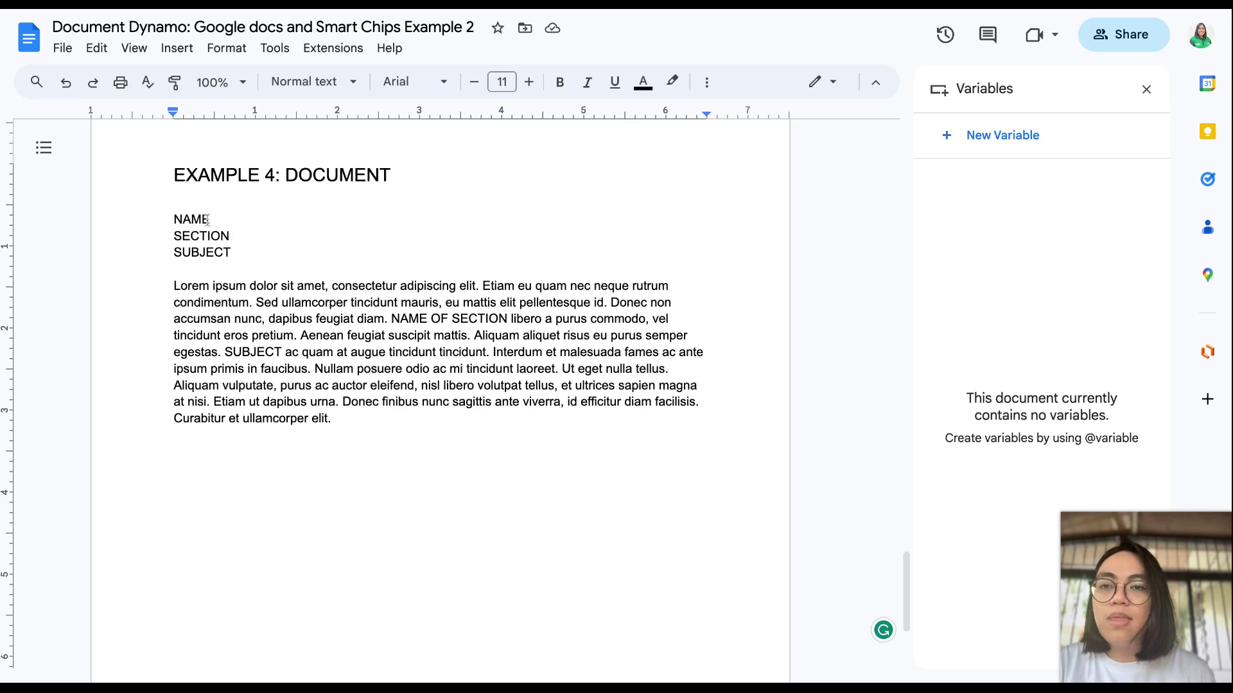
{"action": "left_click_drag", "start_coordinate": [209, 219], "coordinate": [174, 237]}
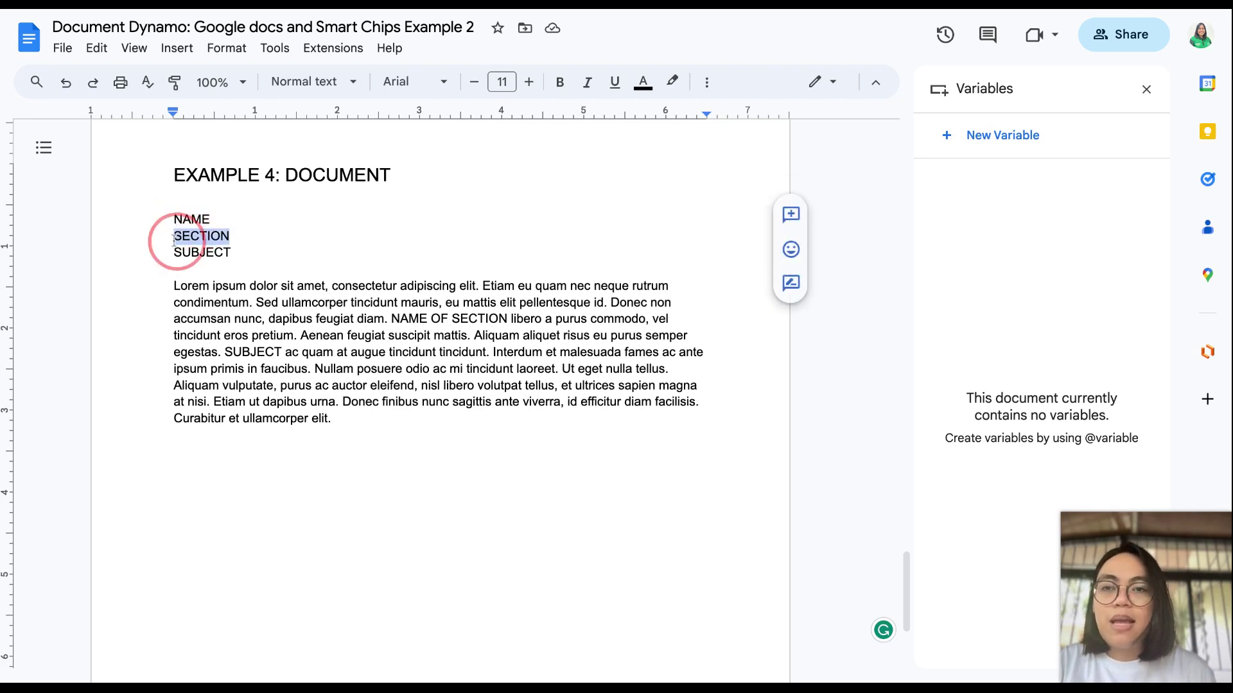
{"action": "left_click", "coordinate": [215, 253]}
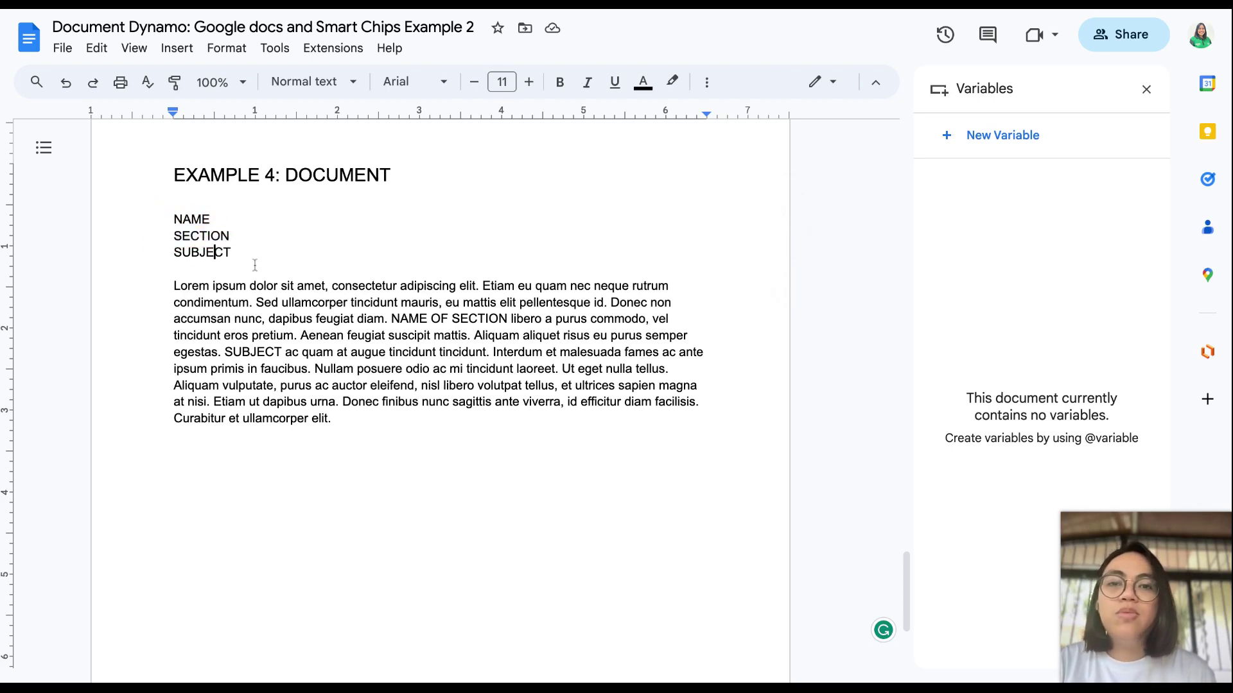
{"action": "double_click", "coordinate": [426, 321]}
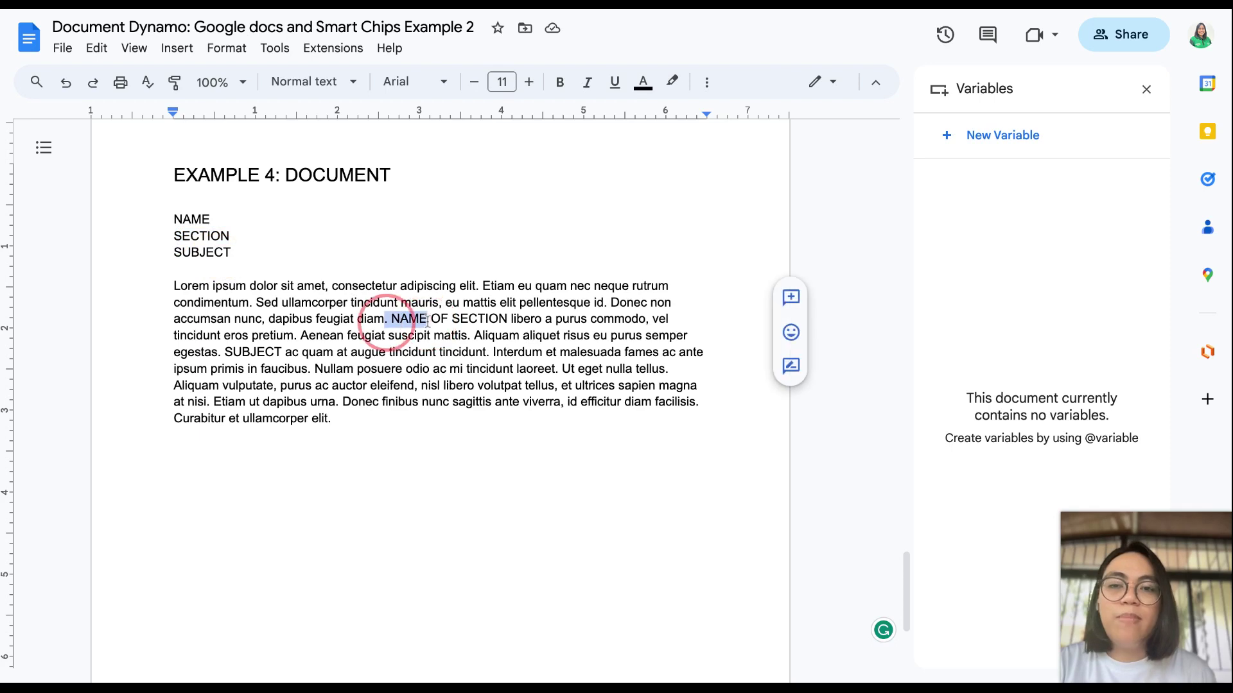
{"action": "left_click", "coordinate": [508, 316]}
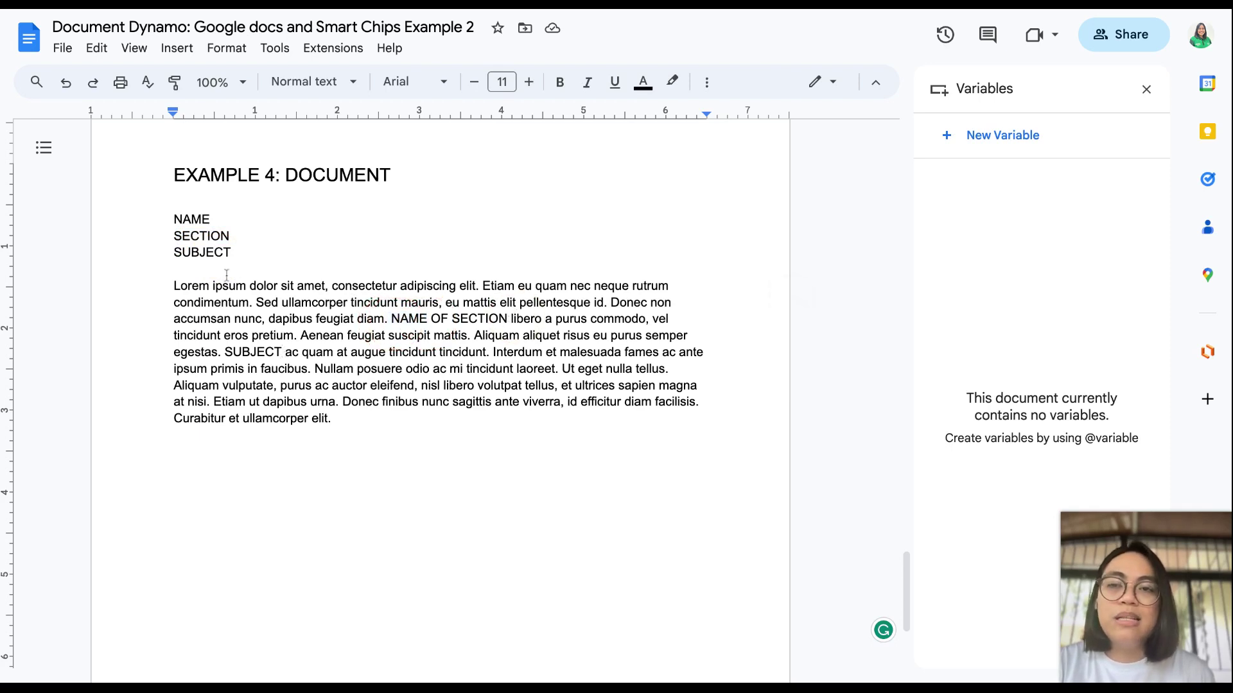
{"action": "left_click_drag", "start_coordinate": [209, 218], "coordinate": [166, 220]}
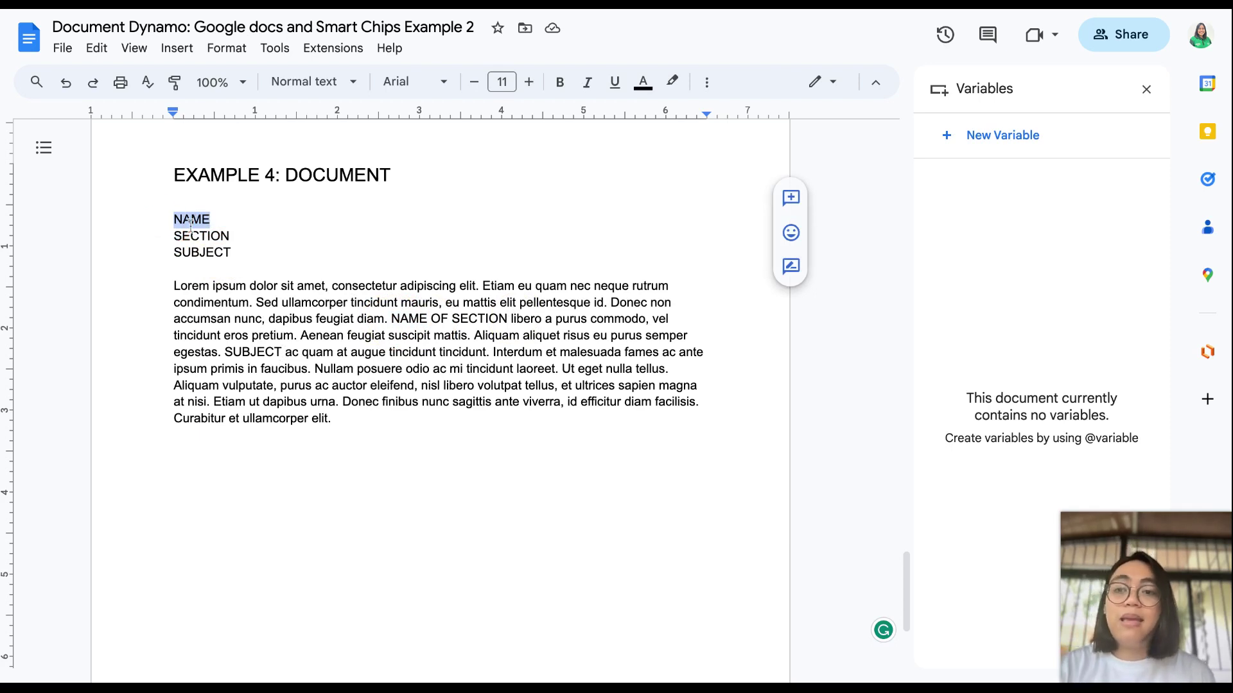
Step: Replace the NAME label with a new NAME variable chip
{"action": "type", "text": "@"}
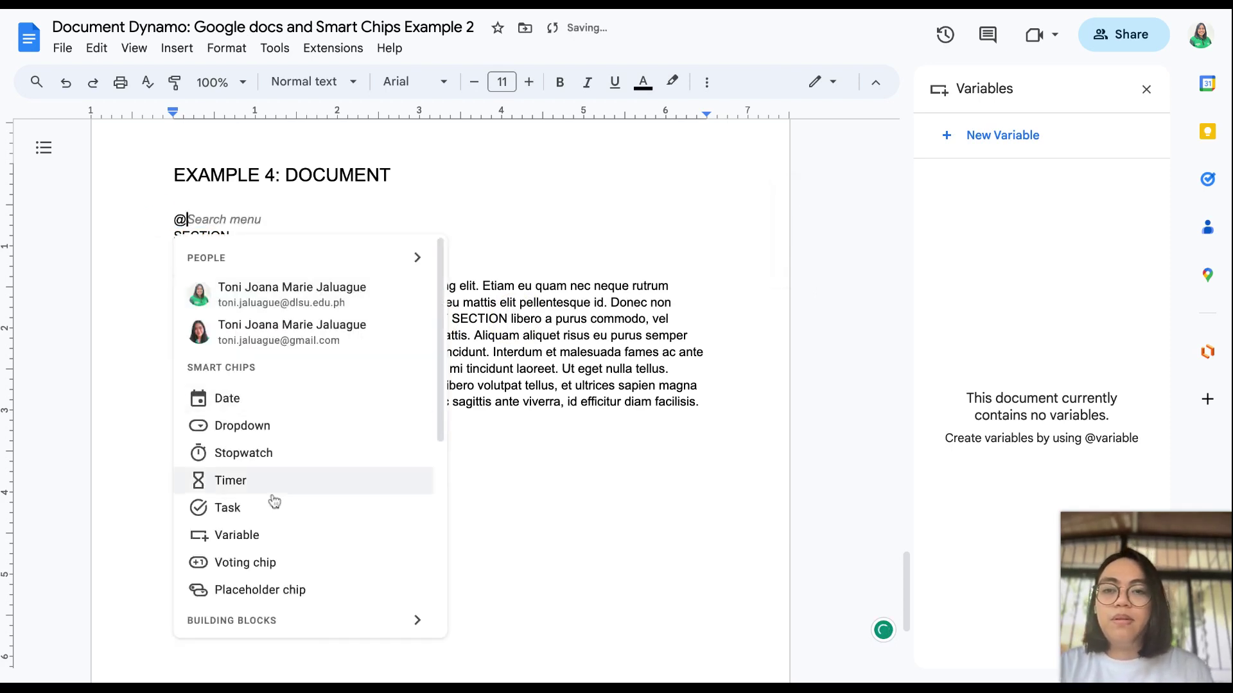
{"action": "left_click", "coordinate": [248, 535]}
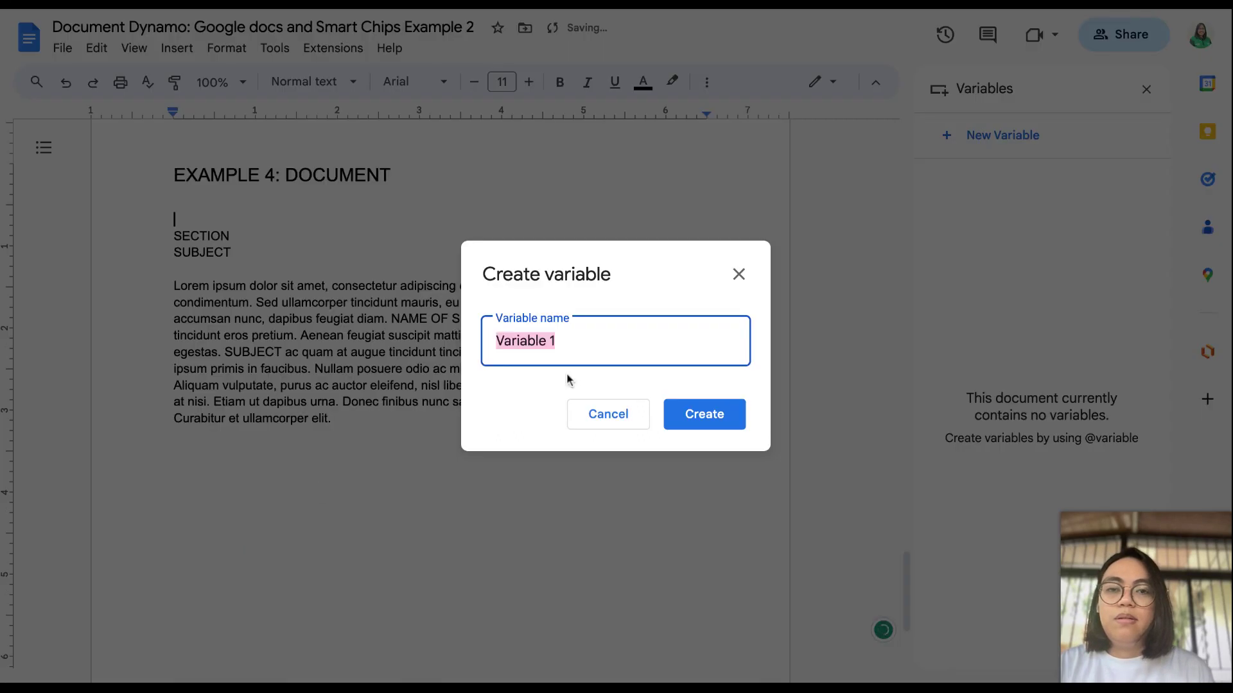
{"action": "type", "text": "NAME"}
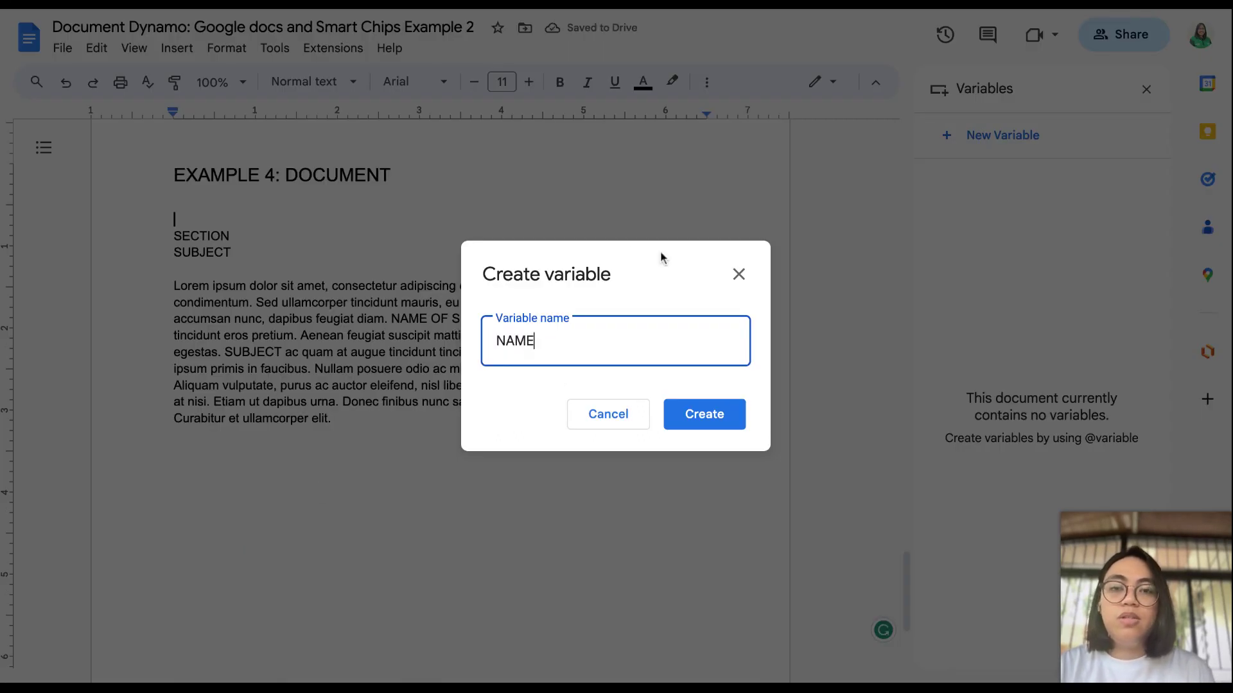
{"action": "left_click", "coordinate": [706, 421]}
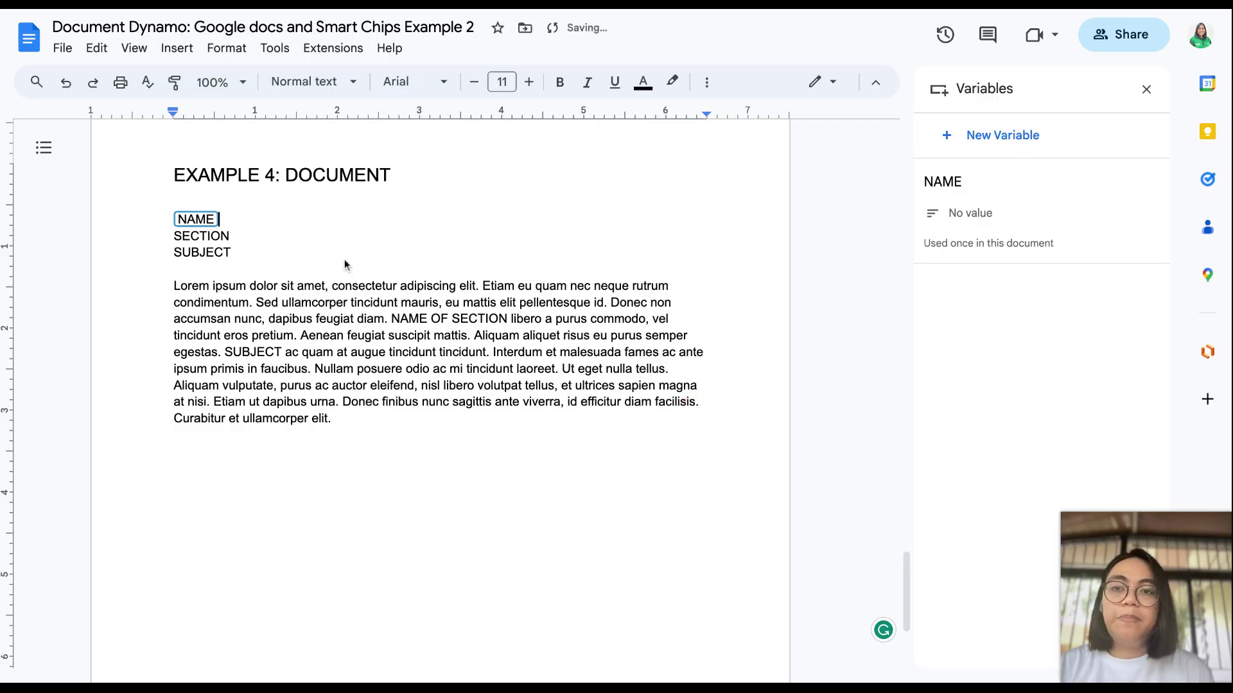
Step: Replace the SECTION label with a new SECTION variable chip
{"action": "left_click_drag", "start_coordinate": [229, 231], "coordinate": [169, 231]}
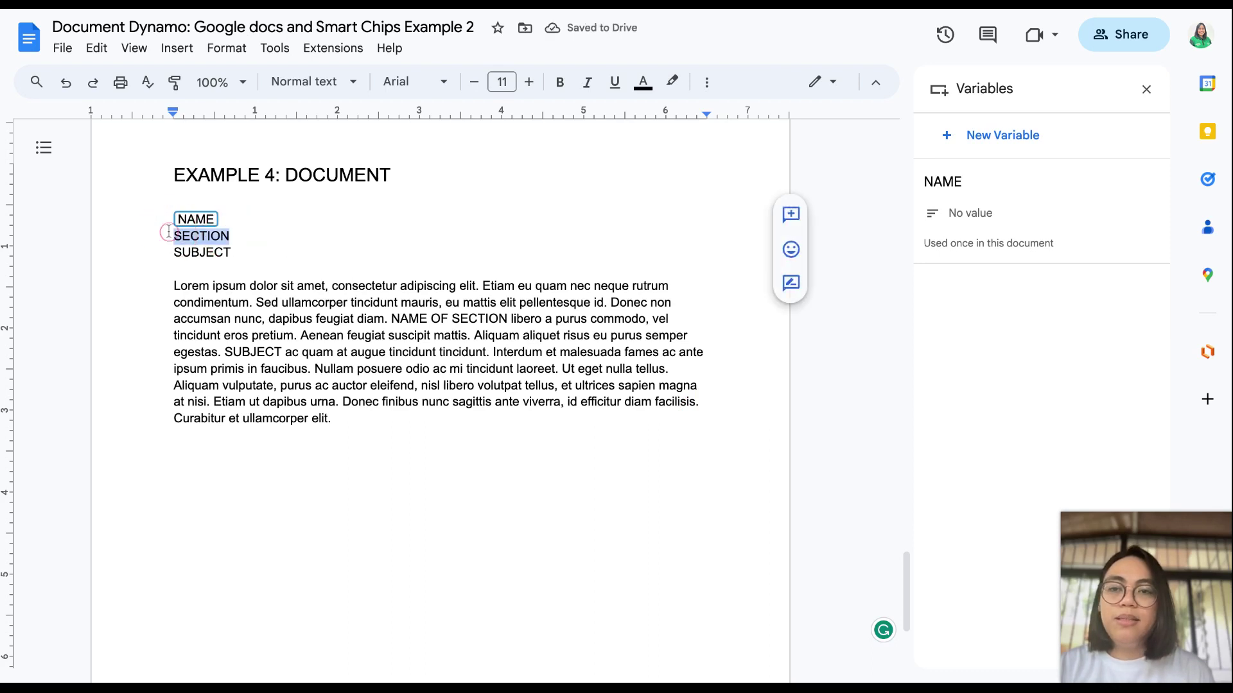
{"action": "type", "text": "S"}
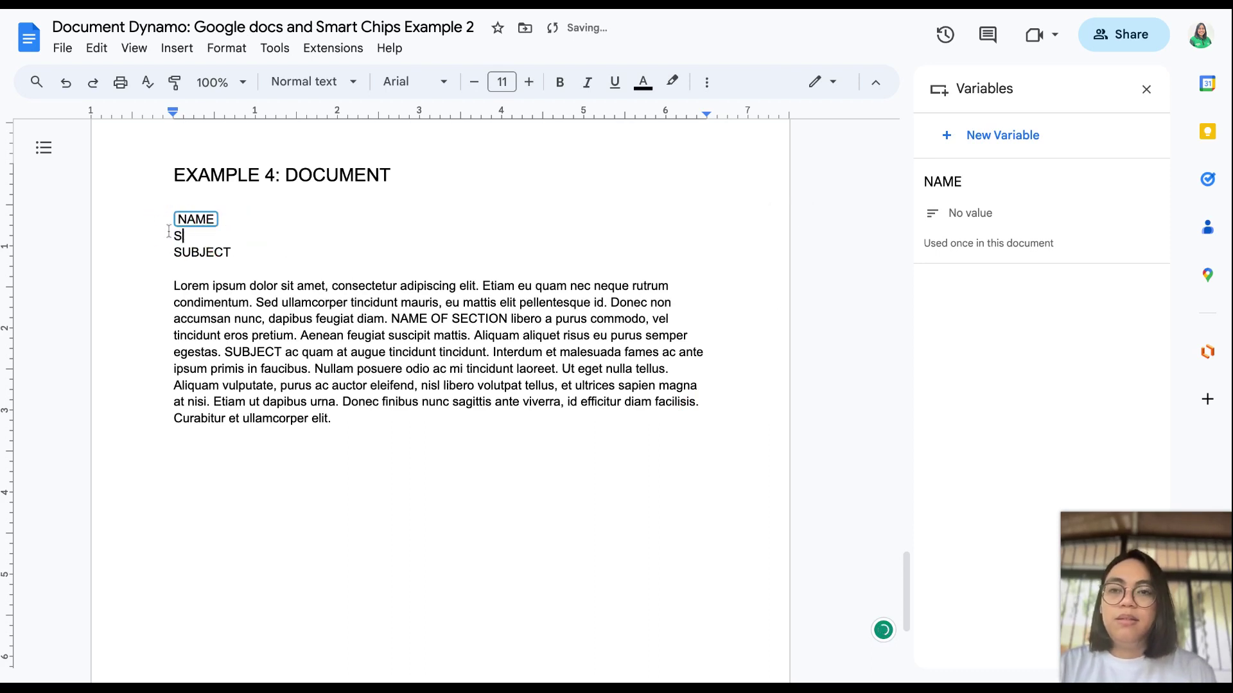
{"action": "key", "text": "BackSpace"}
{"action": "type", "text": "@"}
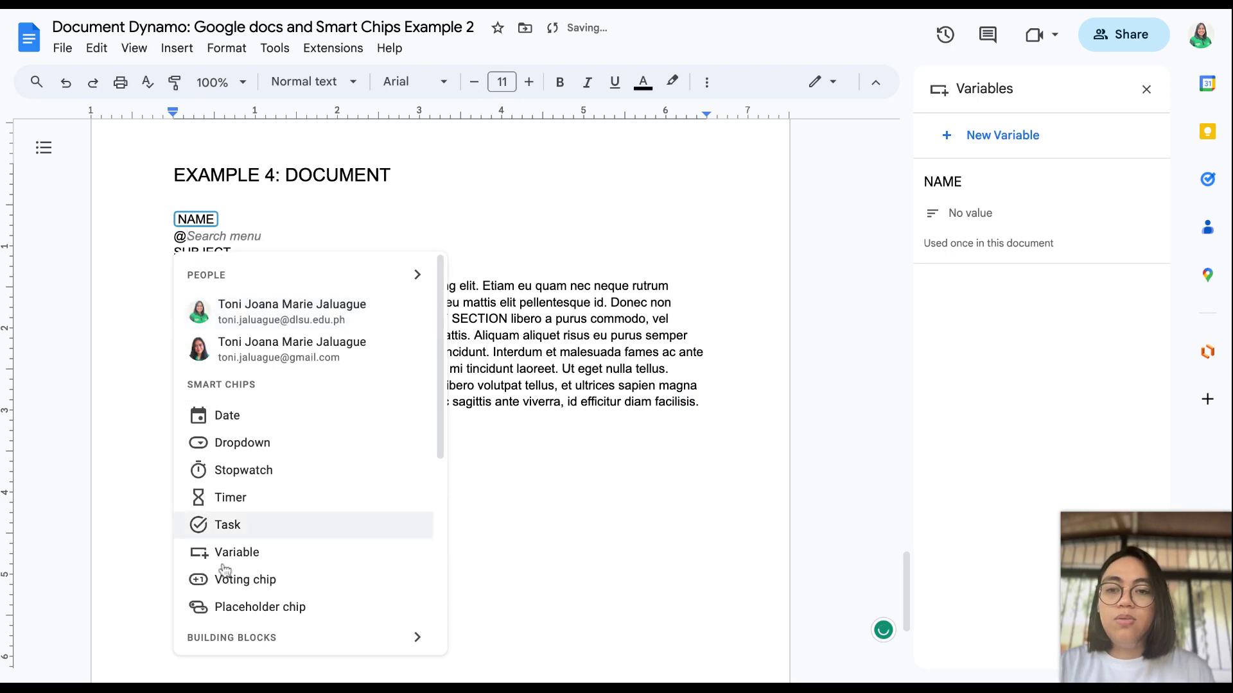
{"action": "left_click", "coordinate": [239, 554]}
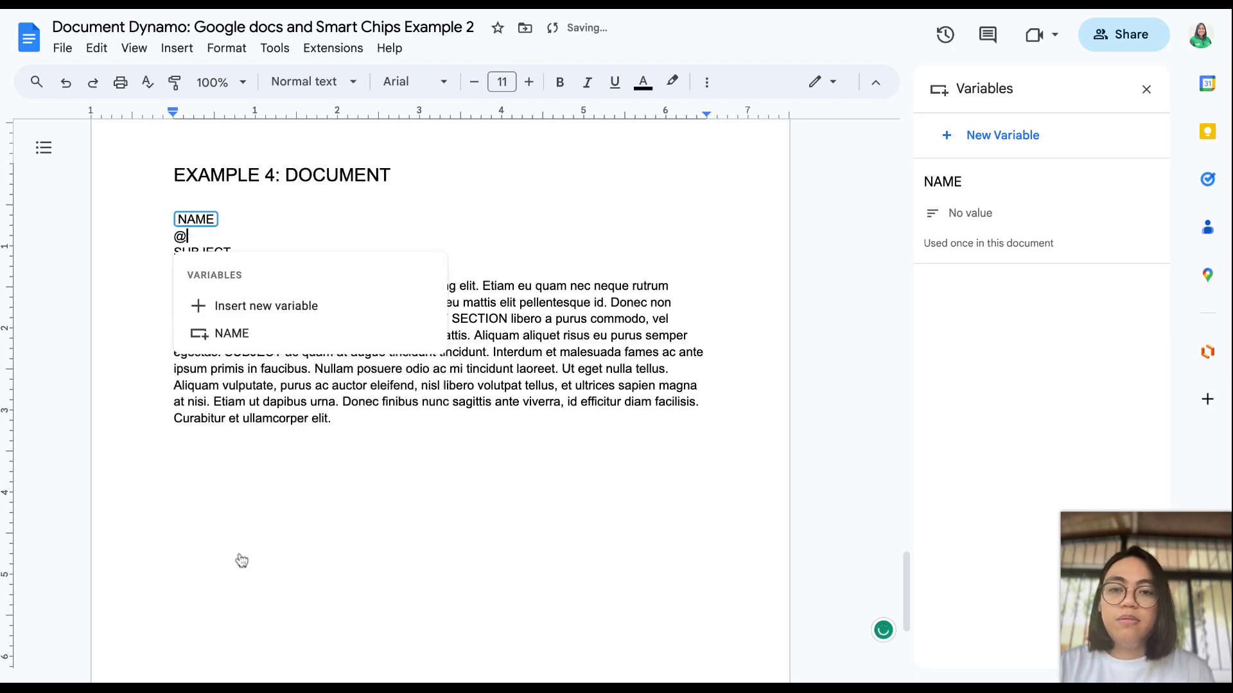
{"action": "left_click", "coordinate": [266, 305]}
{"action": "type", "text": "SECTION"}
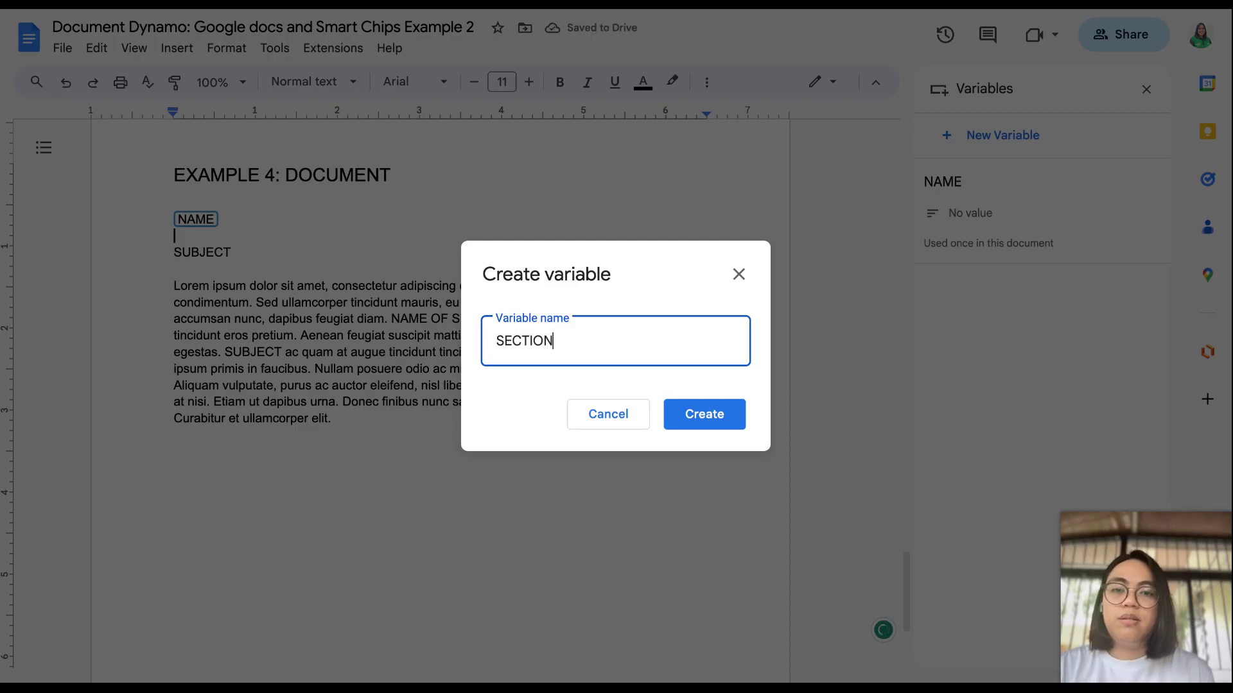
{"action": "key", "text": "Return"}
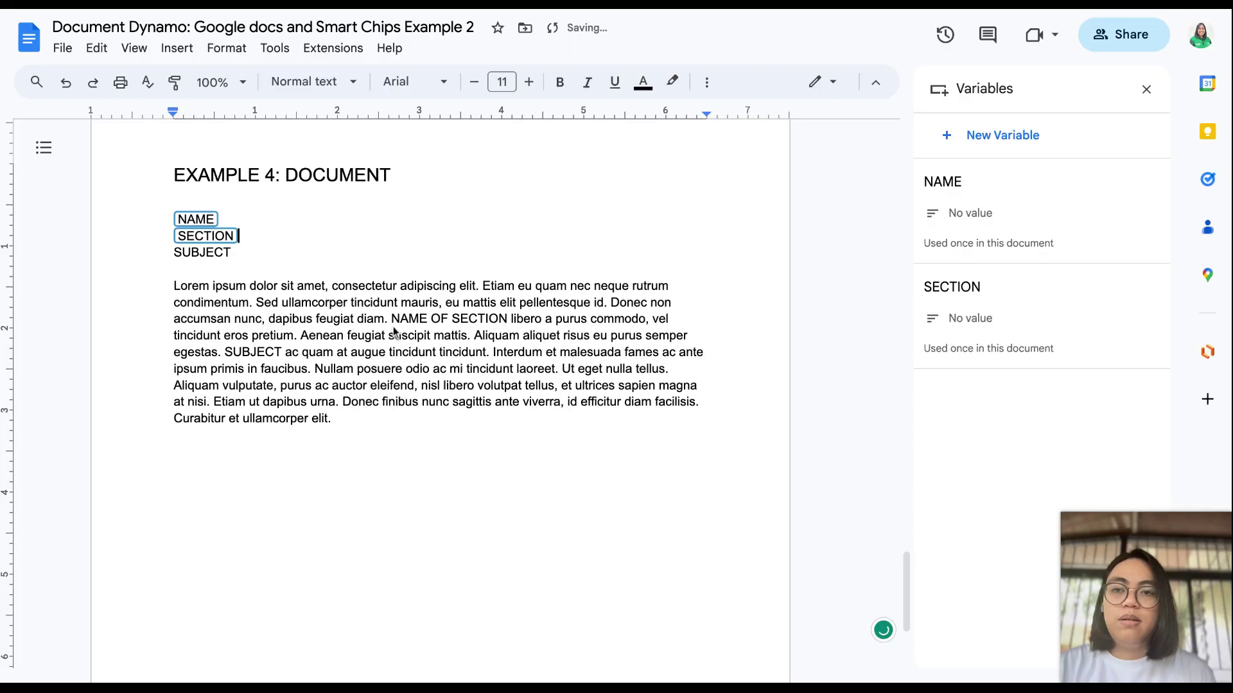
Step: Replace the SUBJECT label with a new SUBJECT variable chip
{"action": "mouse_move", "coordinate": [183, 254]}
{"action": "left_mouse_down"}
{"action": "mouse_move", "coordinate": [230, 256]}
{"action": "mouse_move", "coordinate": [178, 256]}
{"action": "left_mouse_up"}
{"action": "type", "text": "@"}
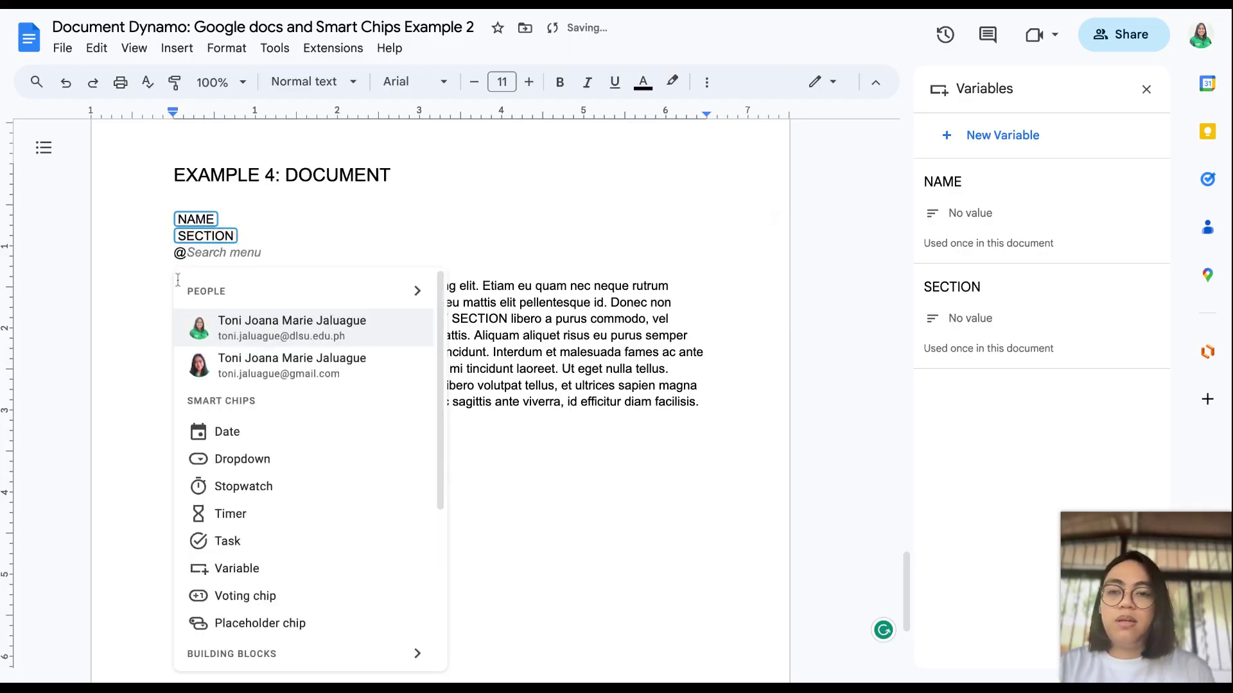
{"action": "left_click", "coordinate": [252, 566]}
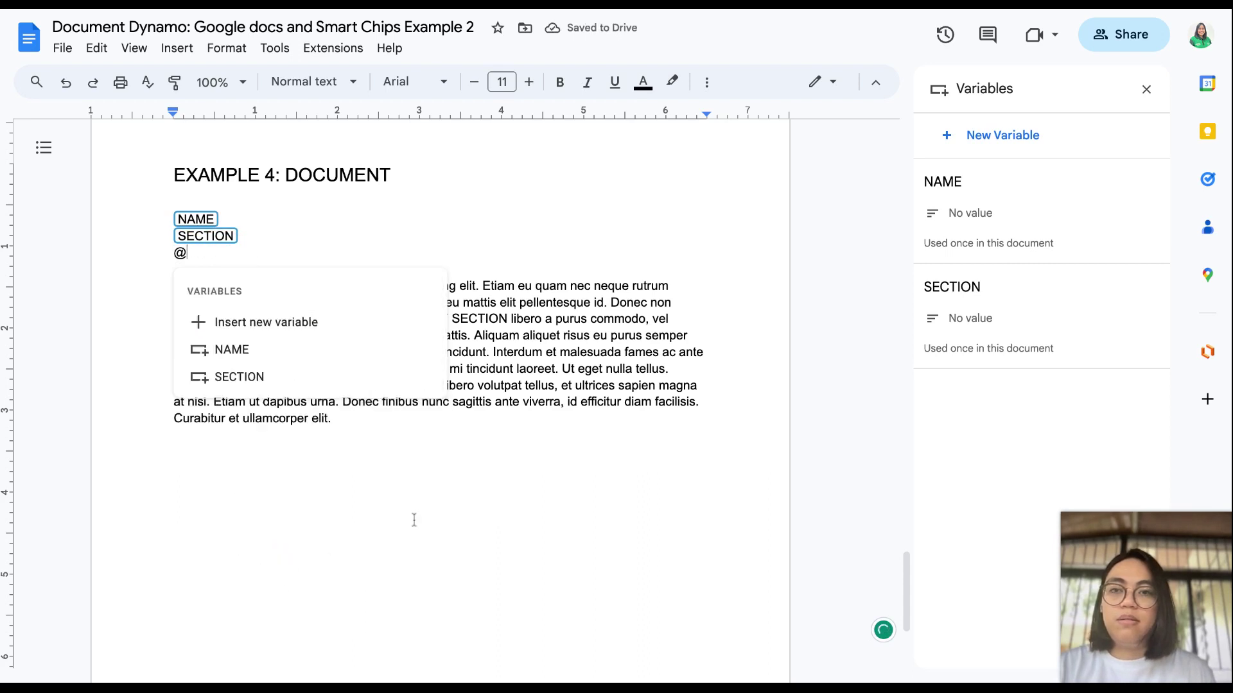
{"action": "type", "text": "SUBJECT"}
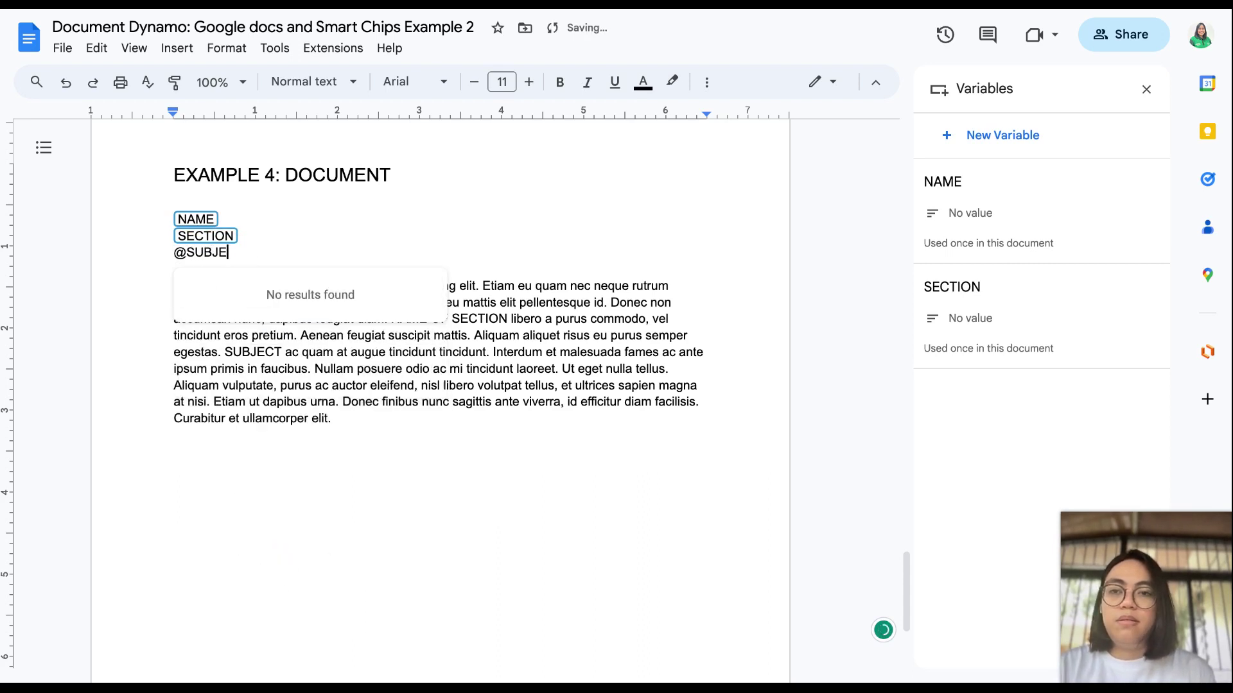
{"action": "key", "text": "BackSpace"}
{"action": "key", "text": "BackSpace"}
{"action": "key", "text": "BackSpace"}
{"action": "key", "text": "BackSpace"}
{"action": "key", "text": "BackSpace"}
{"action": "key", "text": "BackSpace"}
{"action": "key", "text": "BackSpace"}
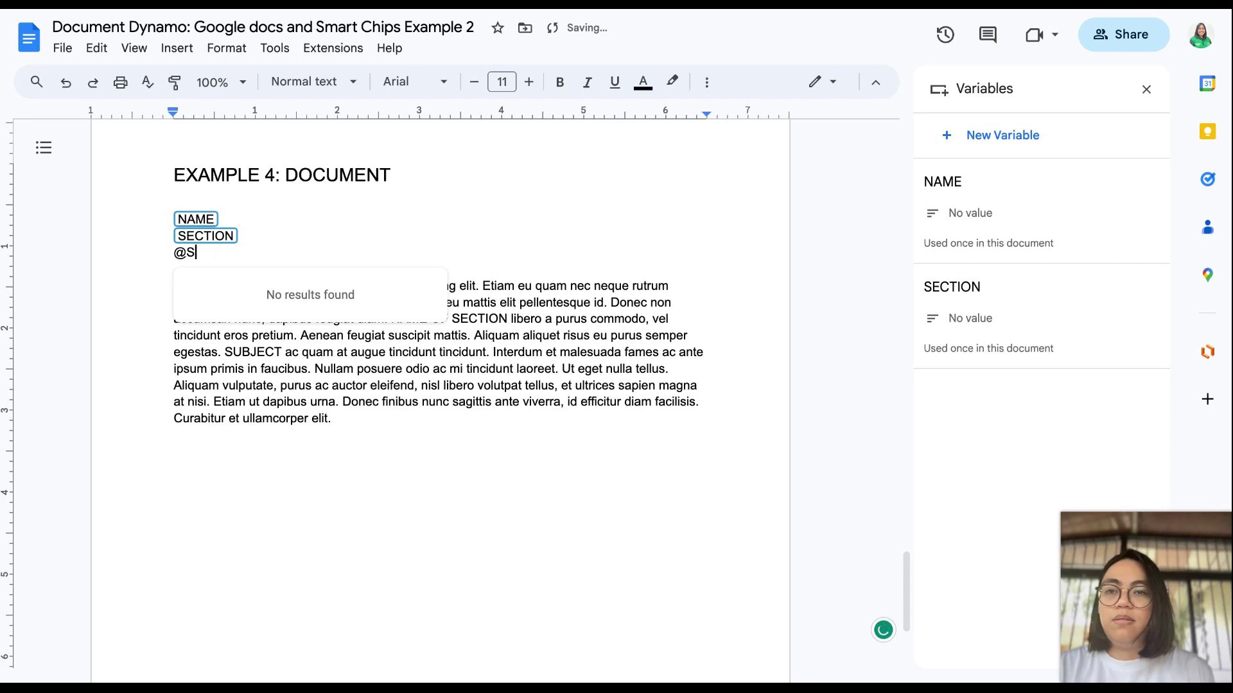
{"action": "left_click", "coordinate": [323, 324]}
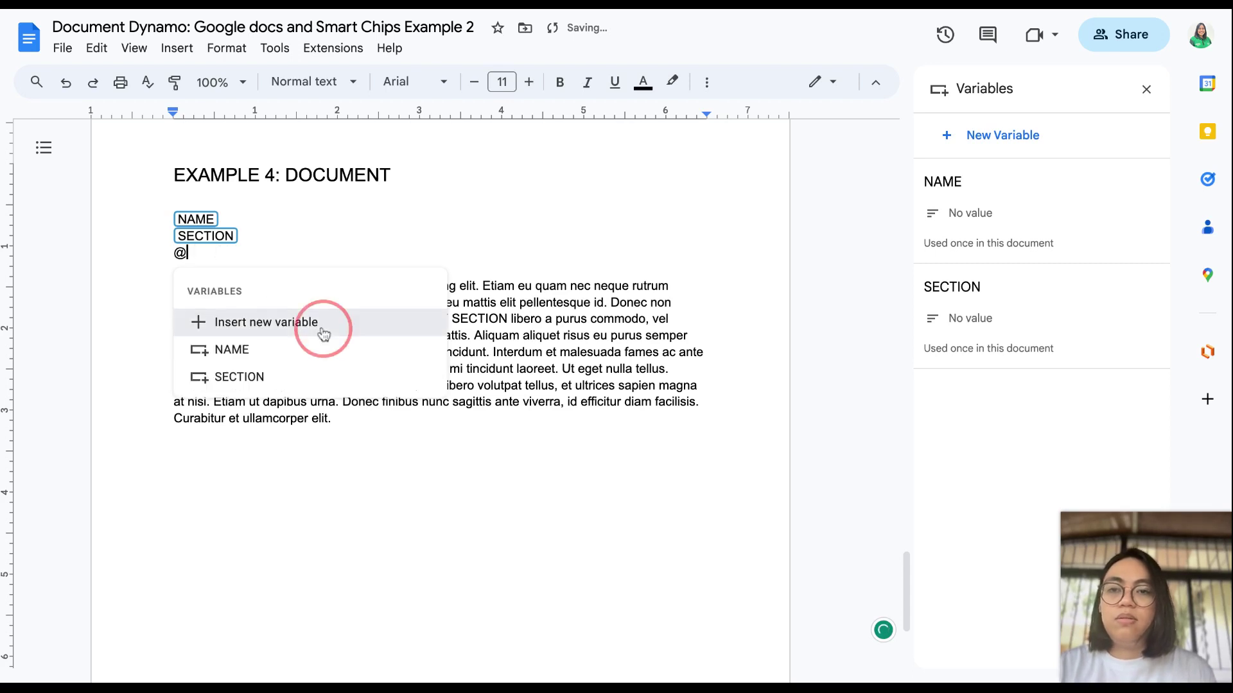
{"action": "type", "text": "SUBJECT"}
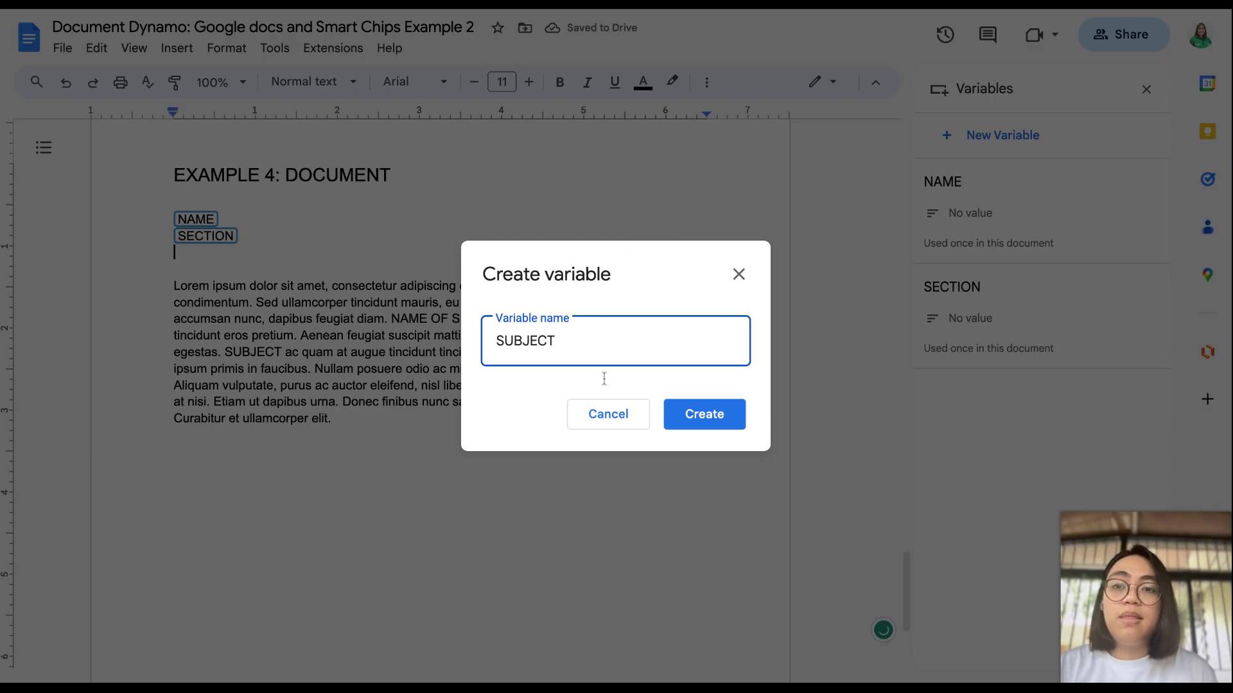
{"action": "left_click", "coordinate": [704, 414]}
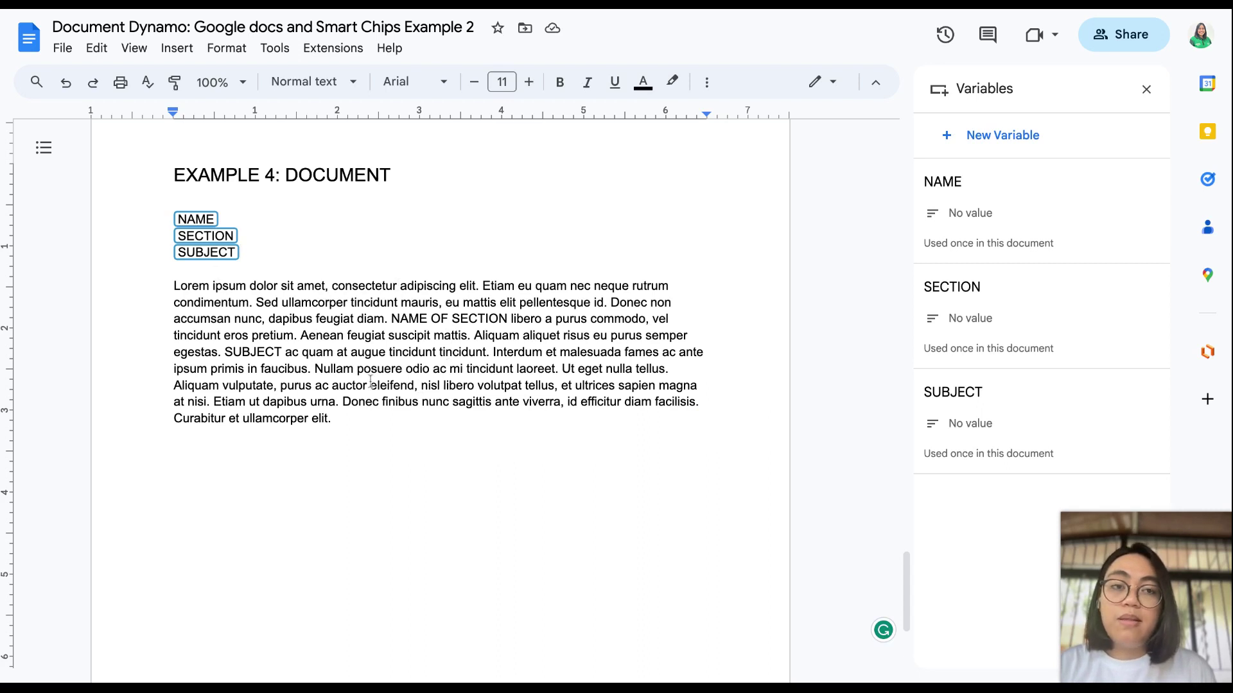
Step: Swap the paragraph's words NAME and SECTION for their matching variable chips
{"action": "double_click", "coordinate": [426, 317]}
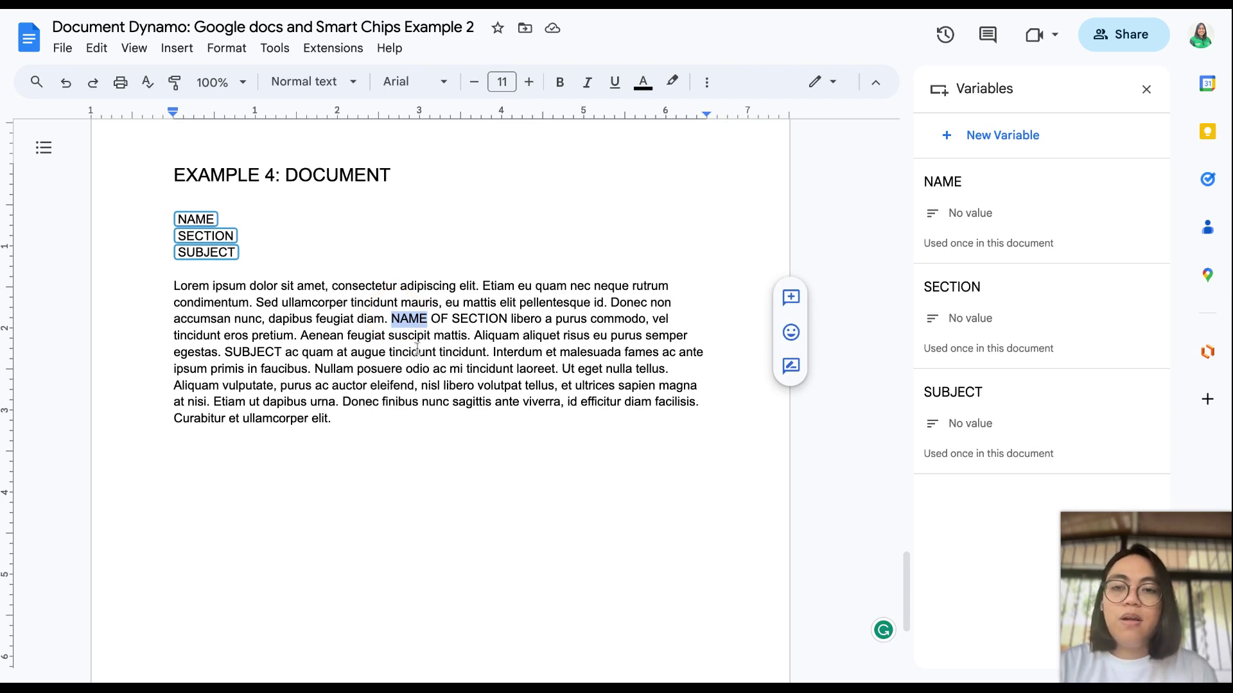
{"action": "type", "text": "@"}
{"action": "left_click", "coordinate": [465, 632]}
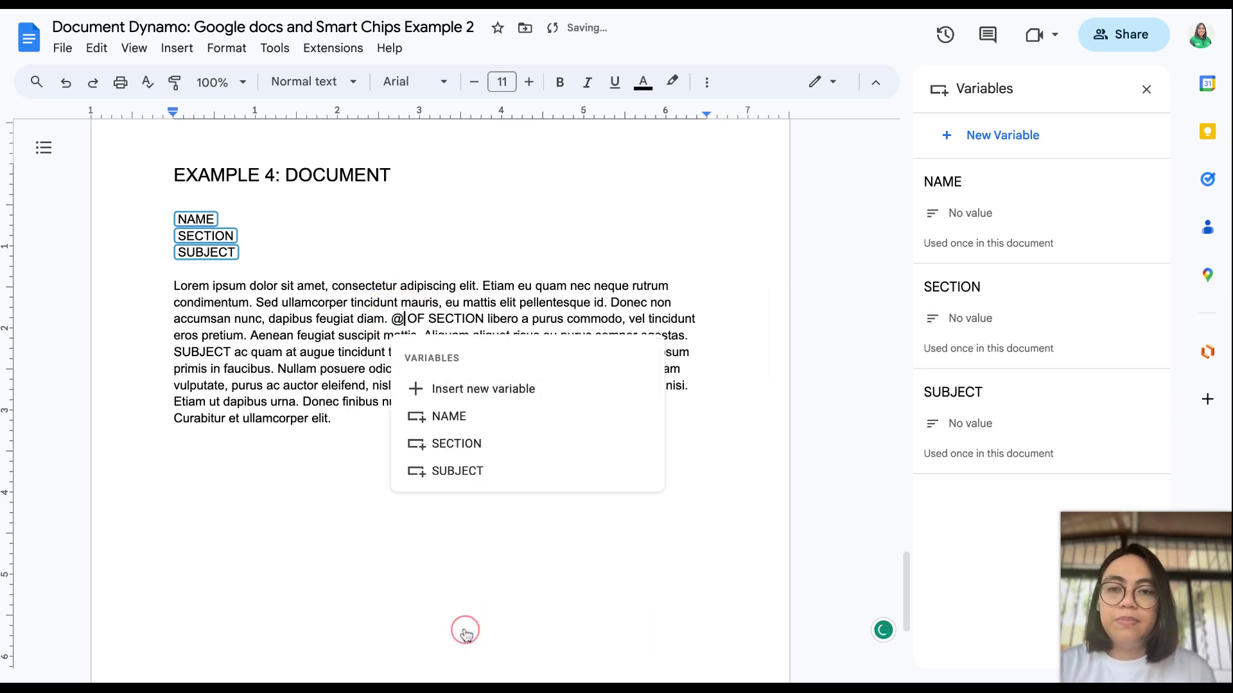
{"action": "left_click", "coordinate": [465, 417]}
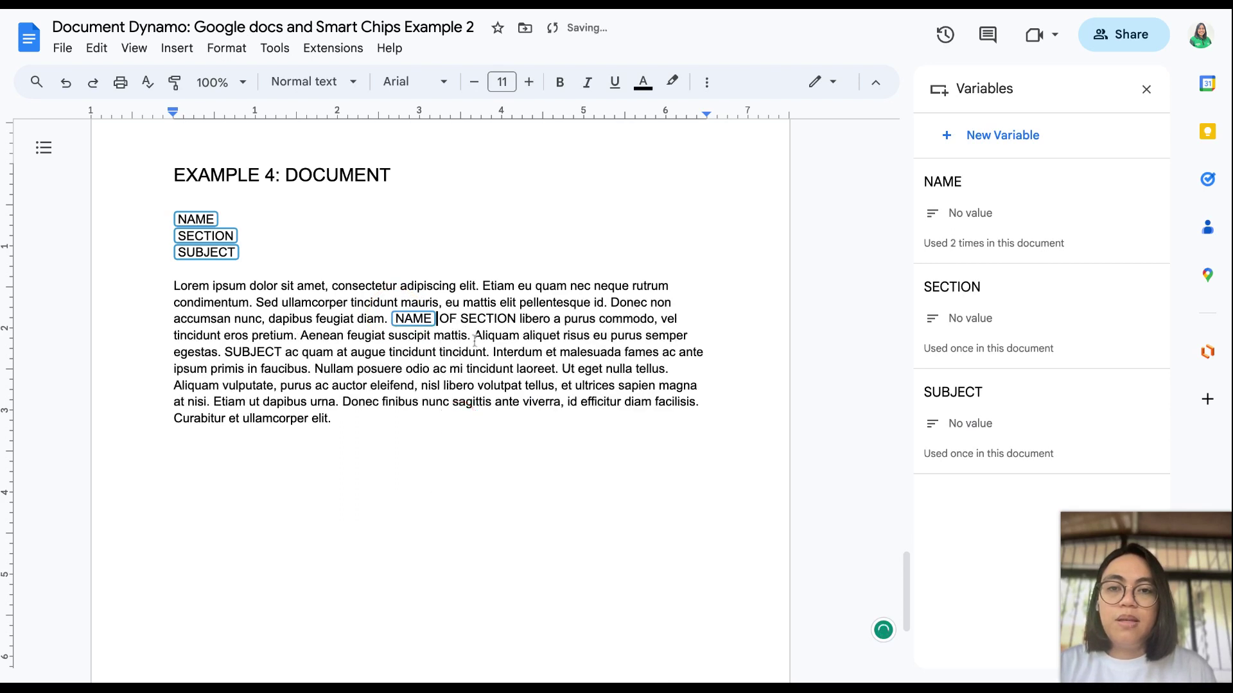
{"action": "double_click", "coordinate": [516, 320]}
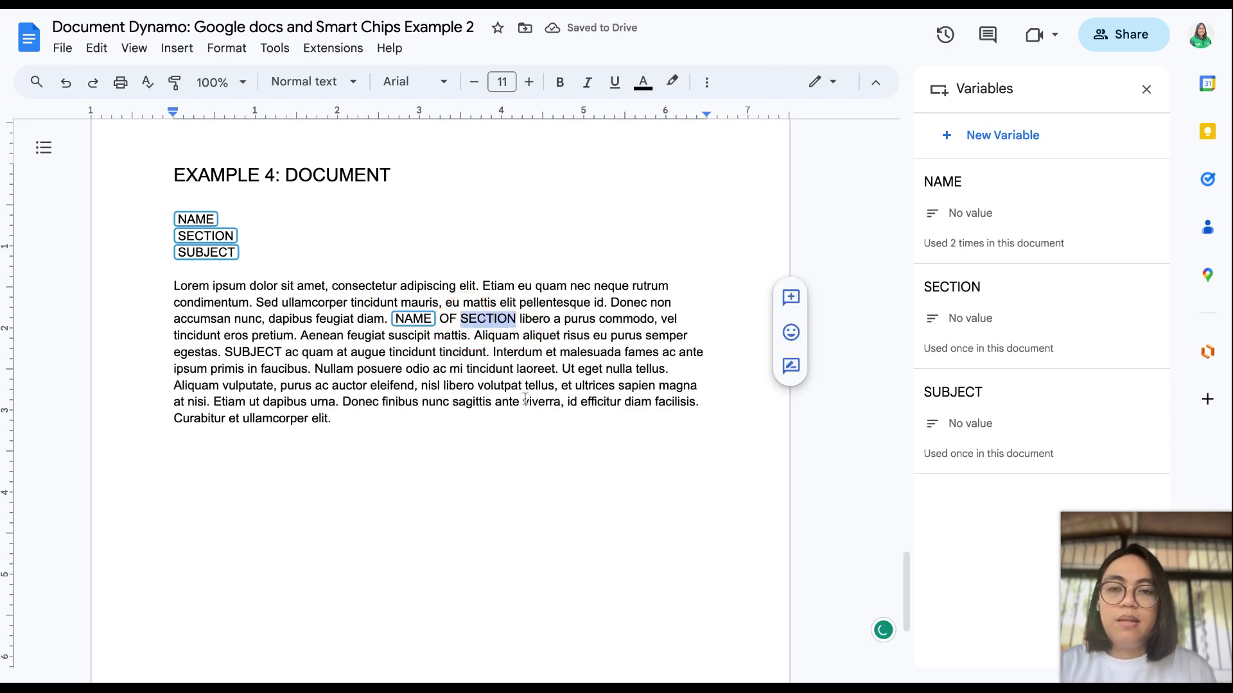
{"action": "type", "text": "@"}
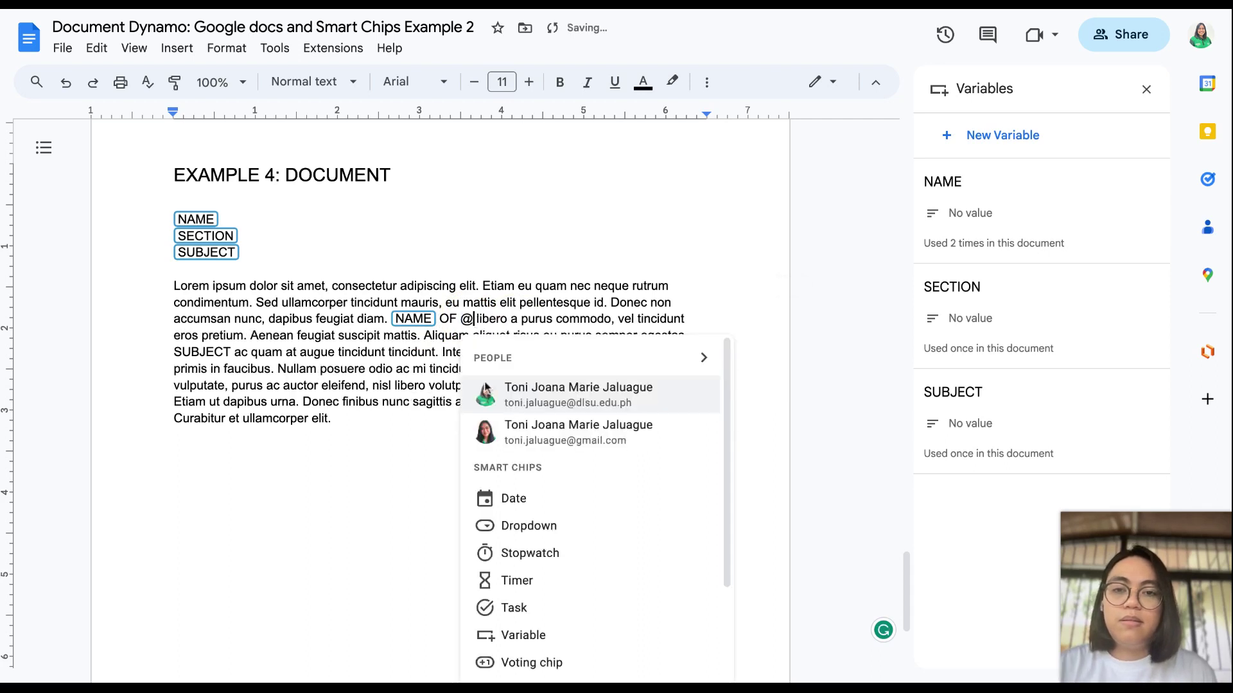
{"action": "left_click", "coordinate": [530, 632]}
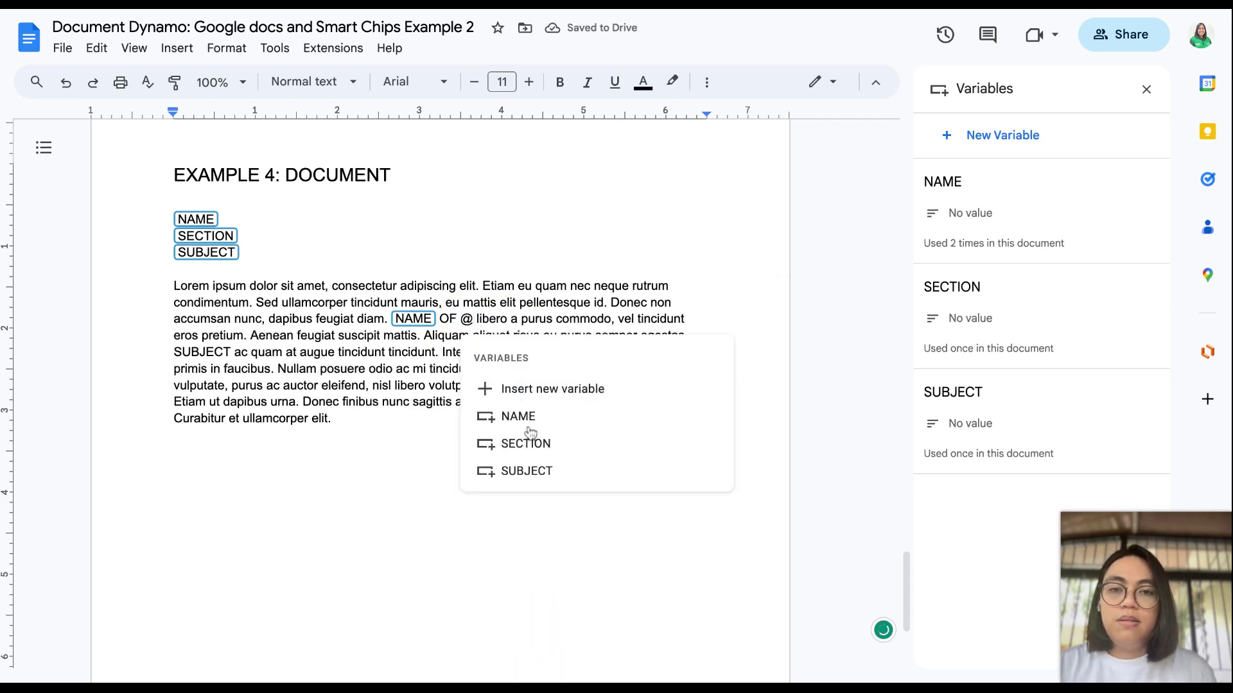
{"action": "left_click", "coordinate": [508, 442]}
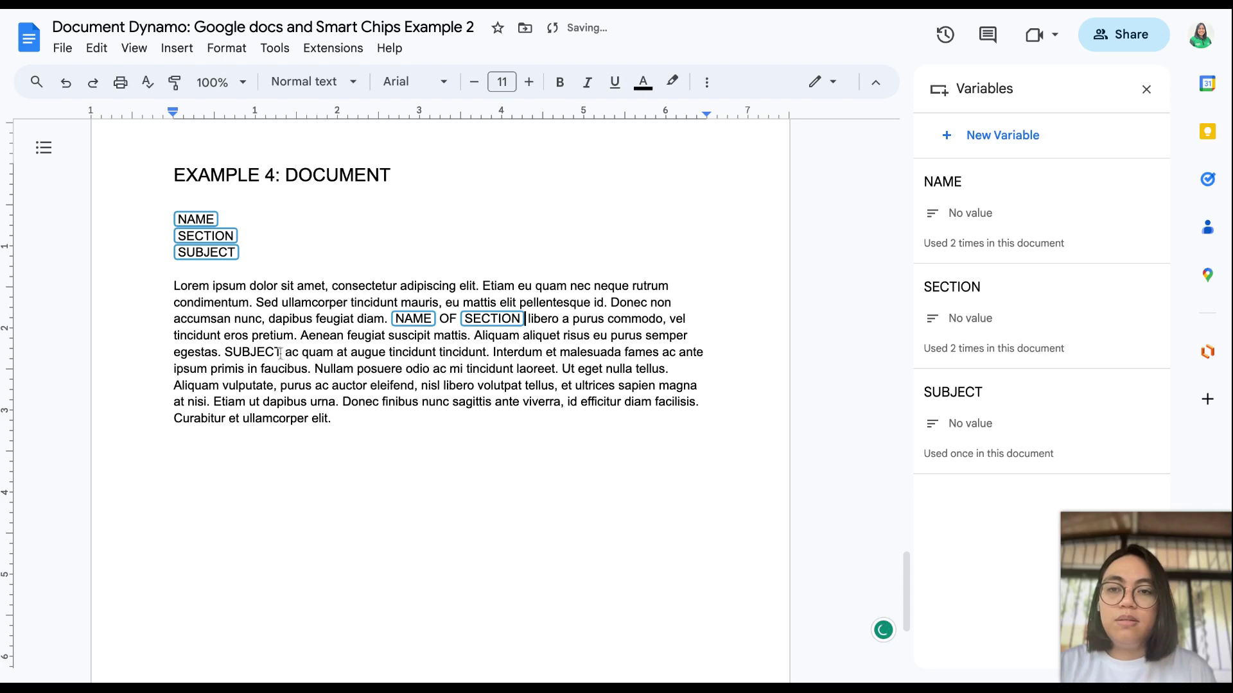
{"action": "left_click_drag", "start_coordinate": [281, 352], "coordinate": [221, 354]}
{"action": "type", "text": "@SUBJ"}
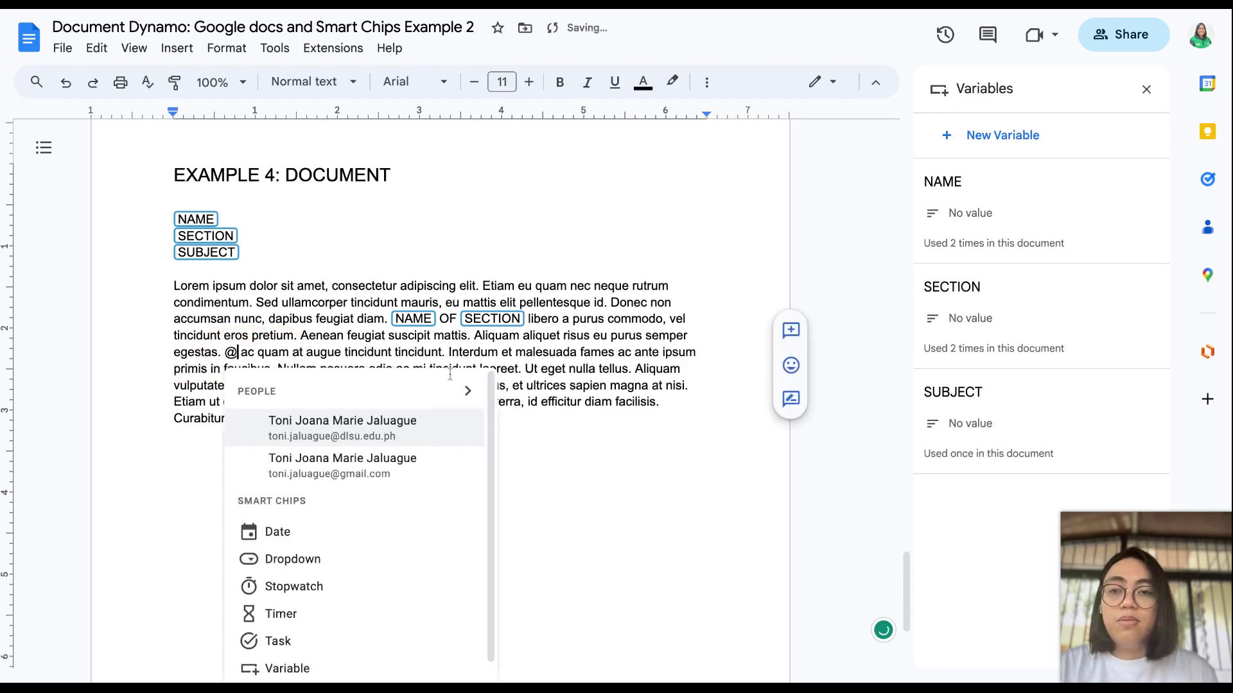
{"action": "type", "text": "ECT"}
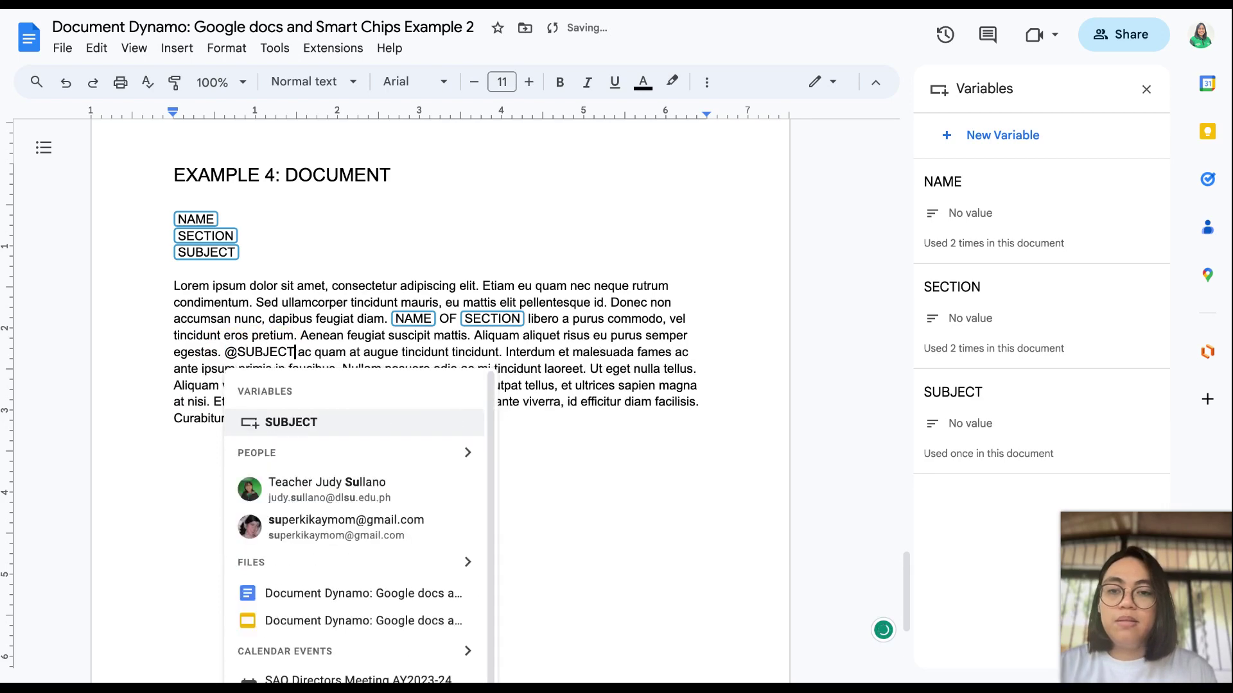
{"action": "left_click", "coordinate": [314, 425]}
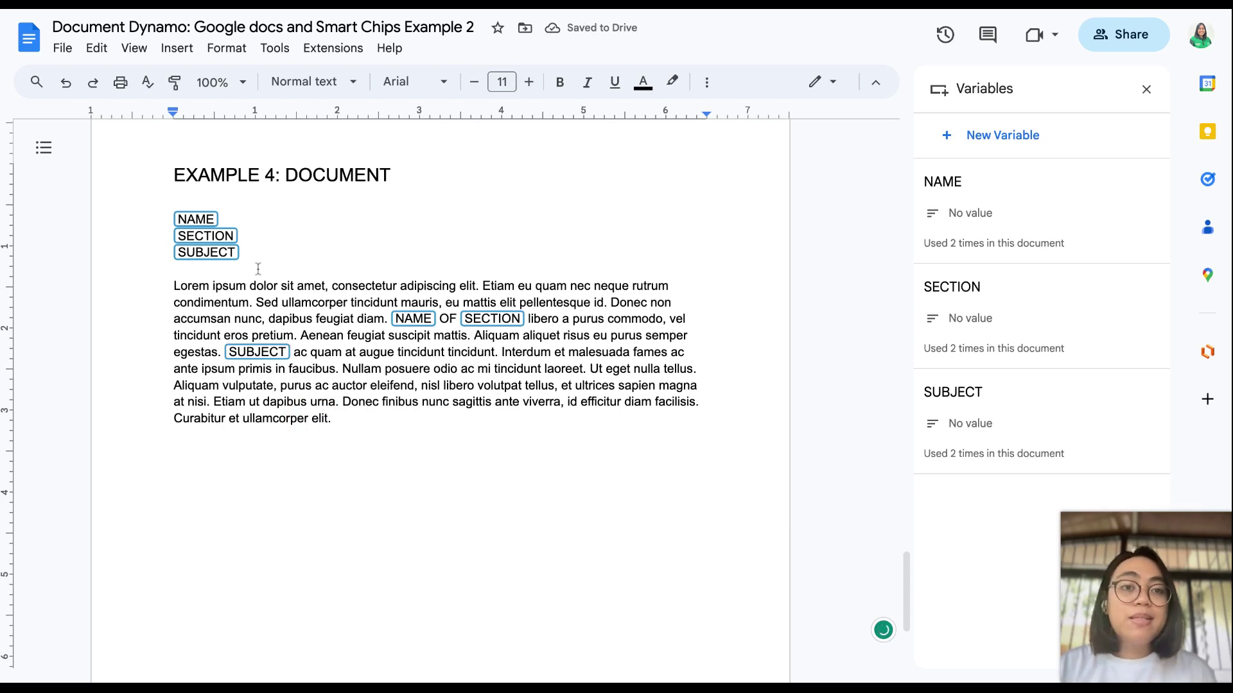
Step: Set the NAME variable's value to the author's full name
{"action": "left_click", "coordinate": [207, 220]}
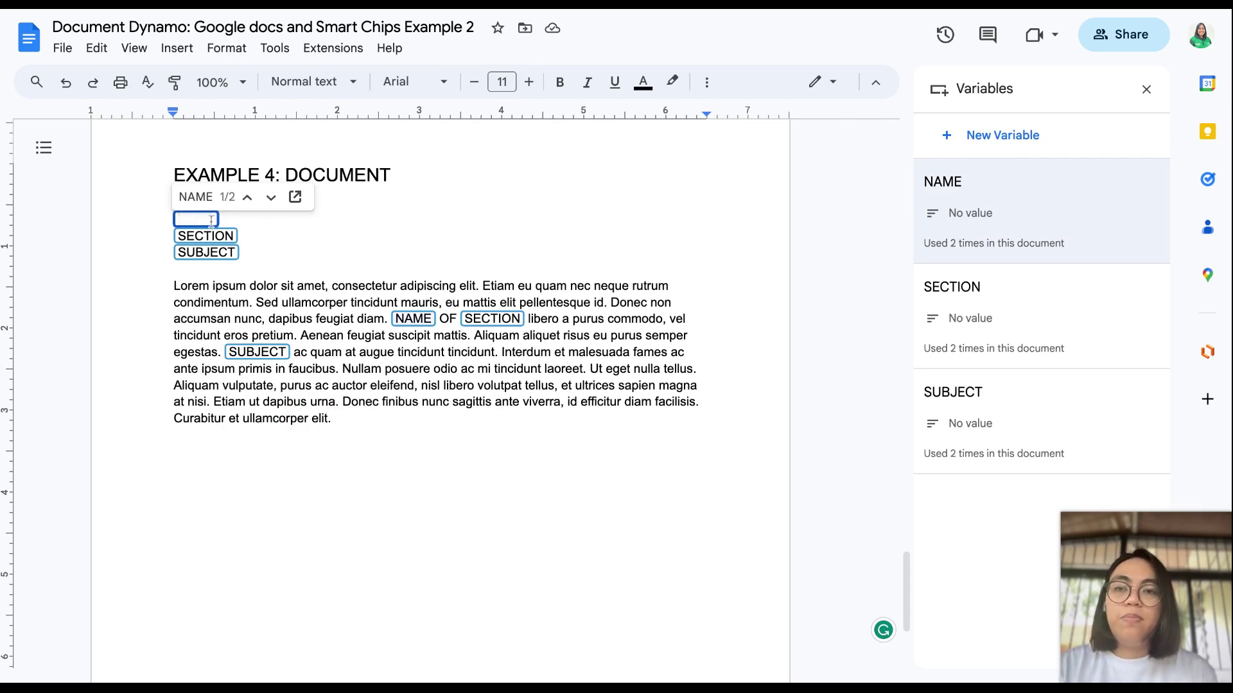
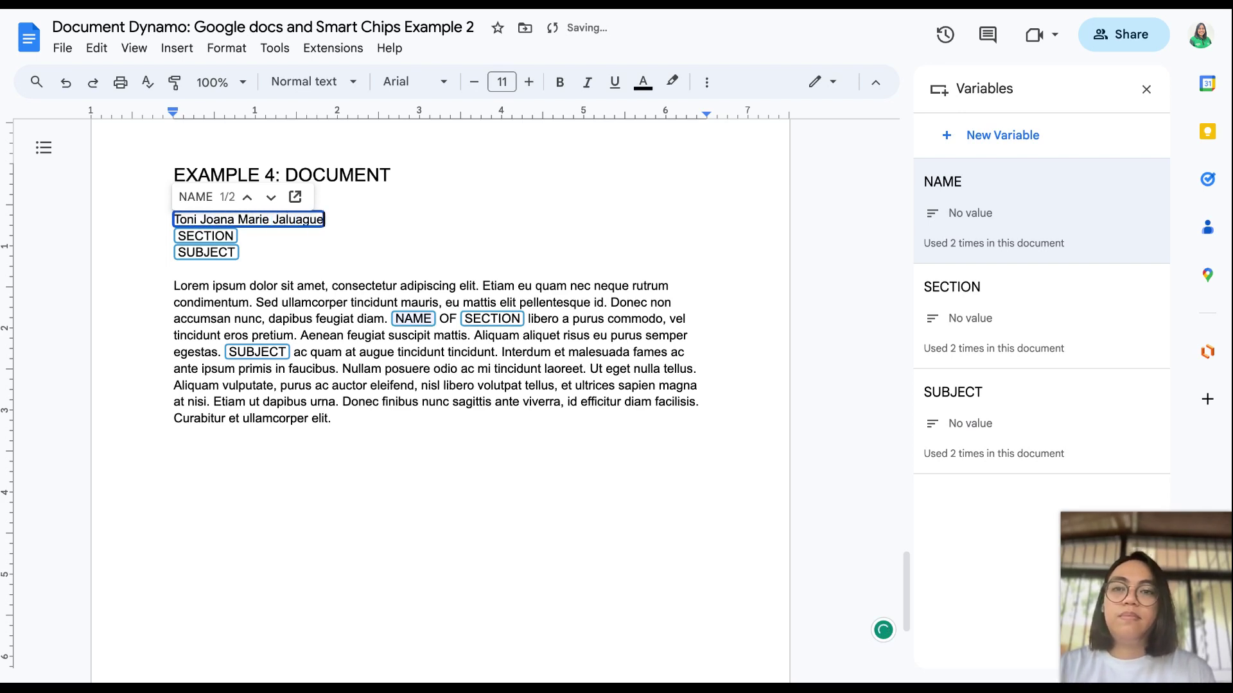
{"action": "key", "text": "Return"}
{"action": "left_click", "coordinate": [489, 467]}
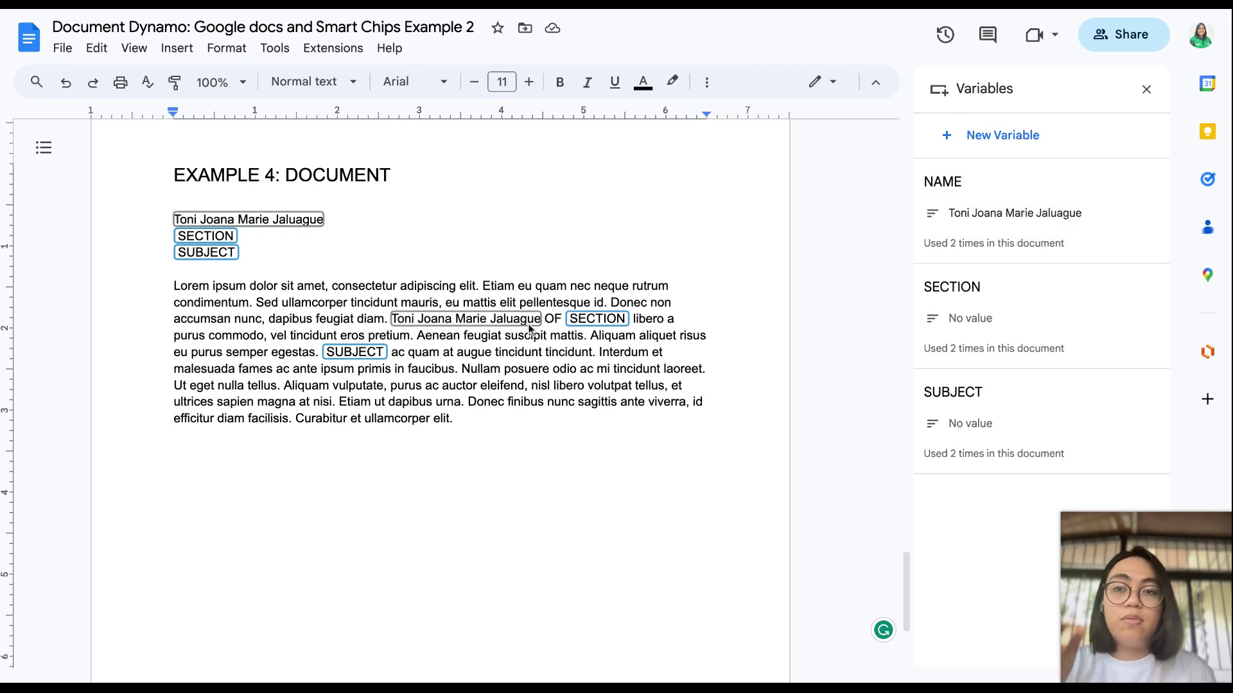
Step: Set the SECTION variable to 9A, undoing an accidental chip deletion
{"action": "left_click", "coordinate": [212, 237]}
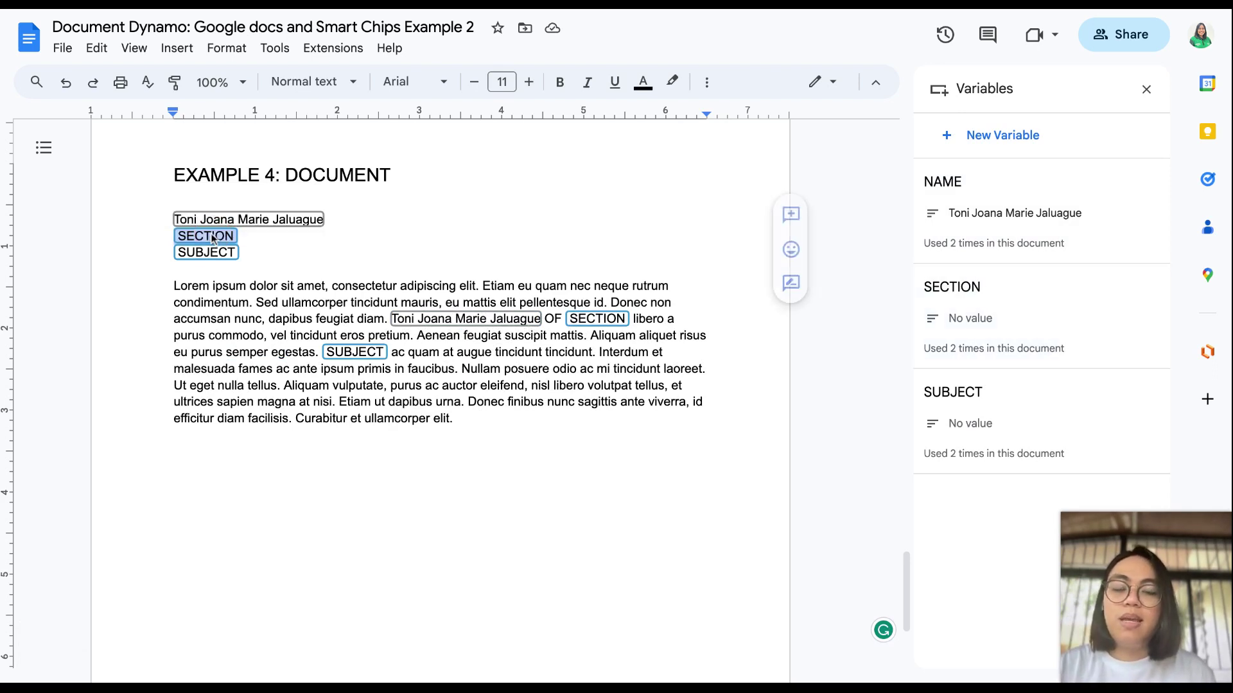
{"action": "key", "text": "BackSpace"}
{"action": "type", "text": "9A"}
{"action": "key", "text": "Return"}
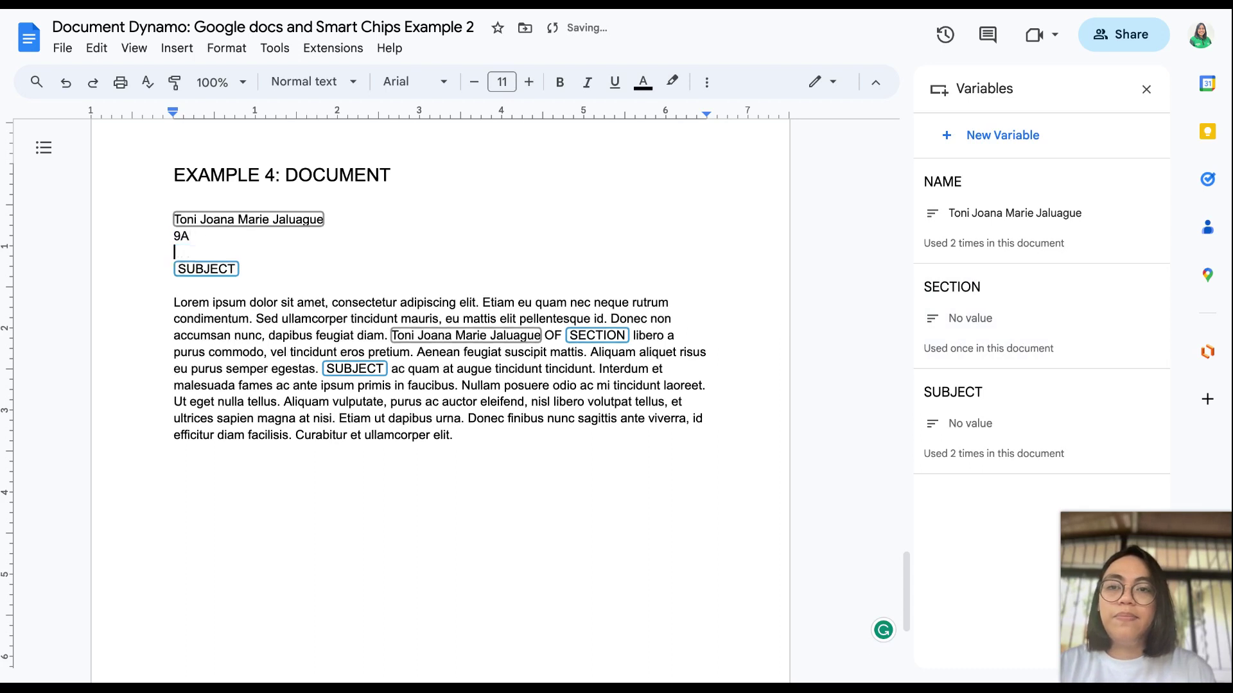
{"action": "key", "text": "ctrl+z"}
{"action": "key", "text": "ctrl+z"}
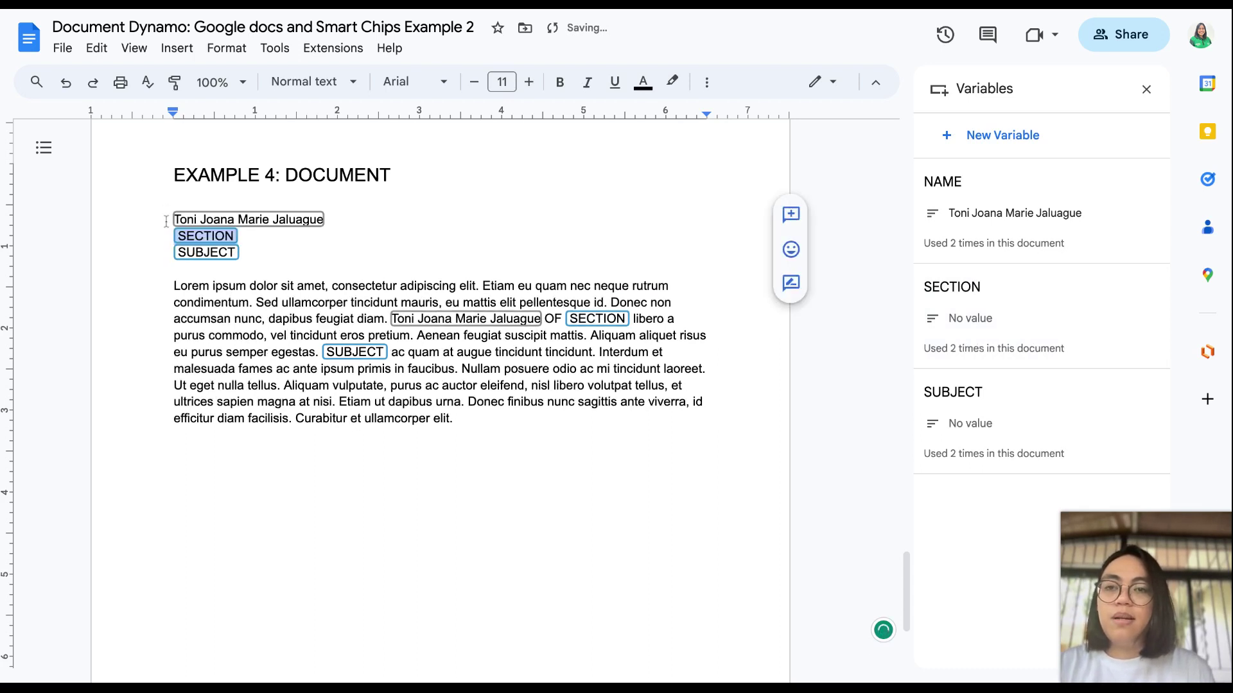
{"action": "left_click", "coordinate": [207, 233]}
{"action": "type", "text": "9A"}
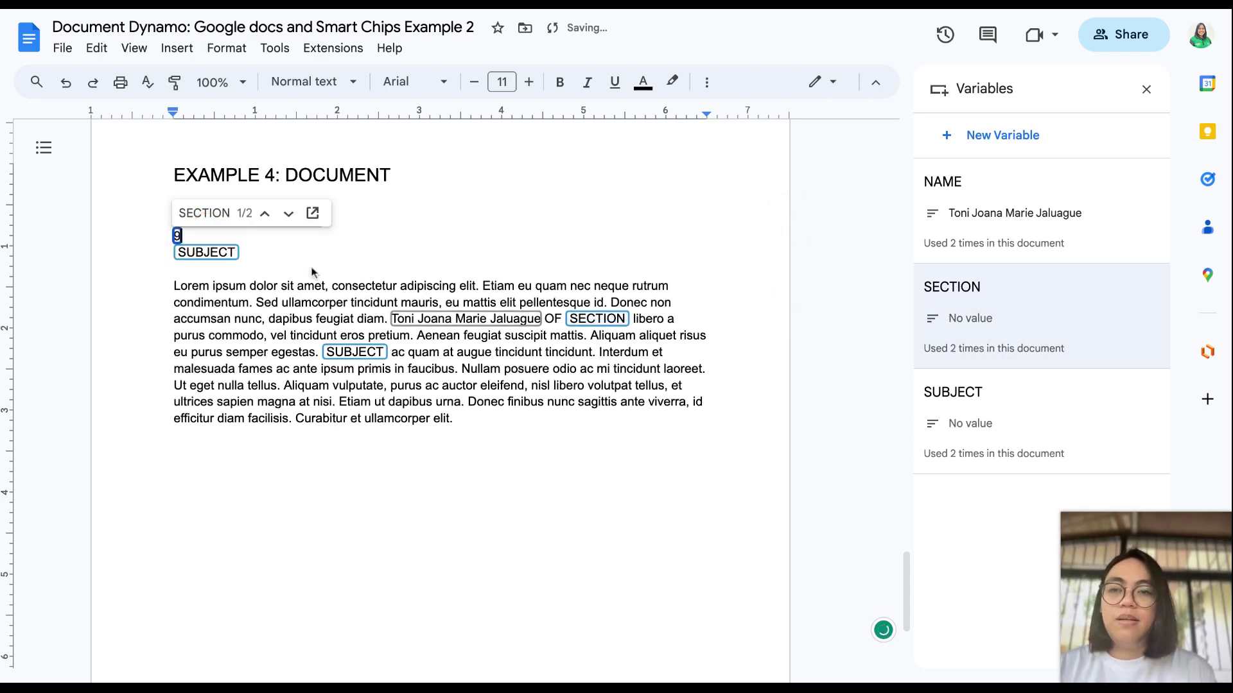
Step: Set the SUBJECT variable to Social Science
{"action": "left_click", "coordinate": [196, 254]}
{"action": "type", "text": "So"}
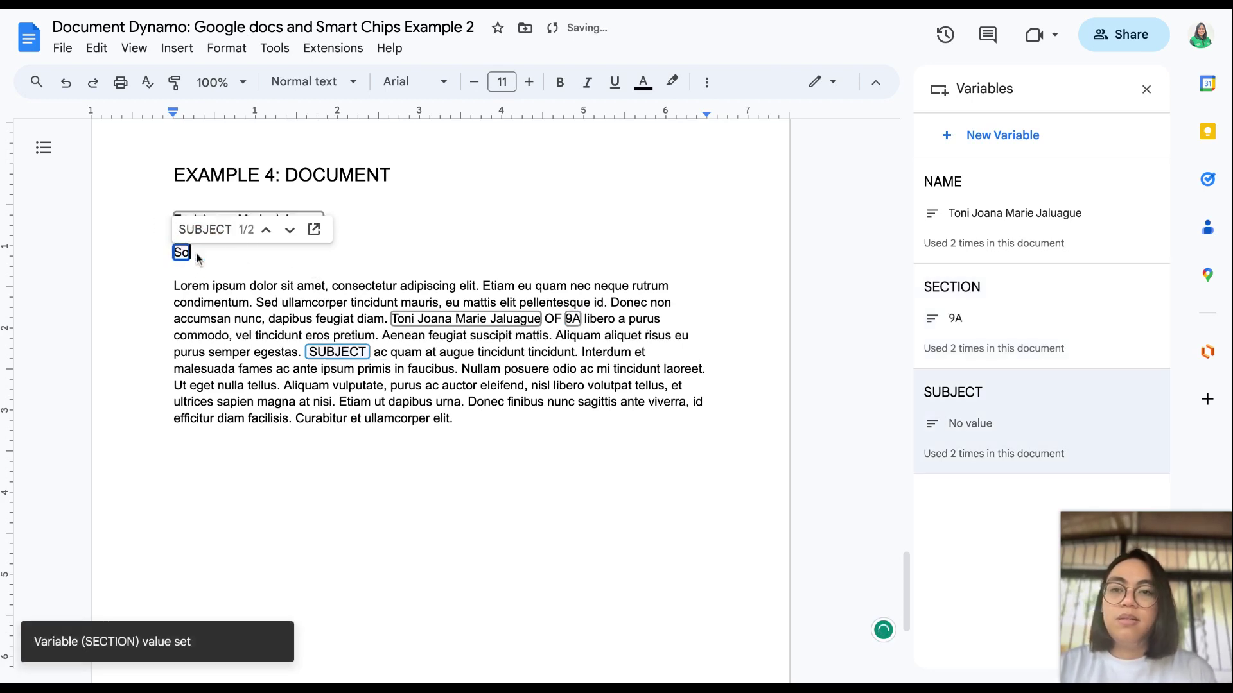
{"action": "type", "text": "cial Scie"}
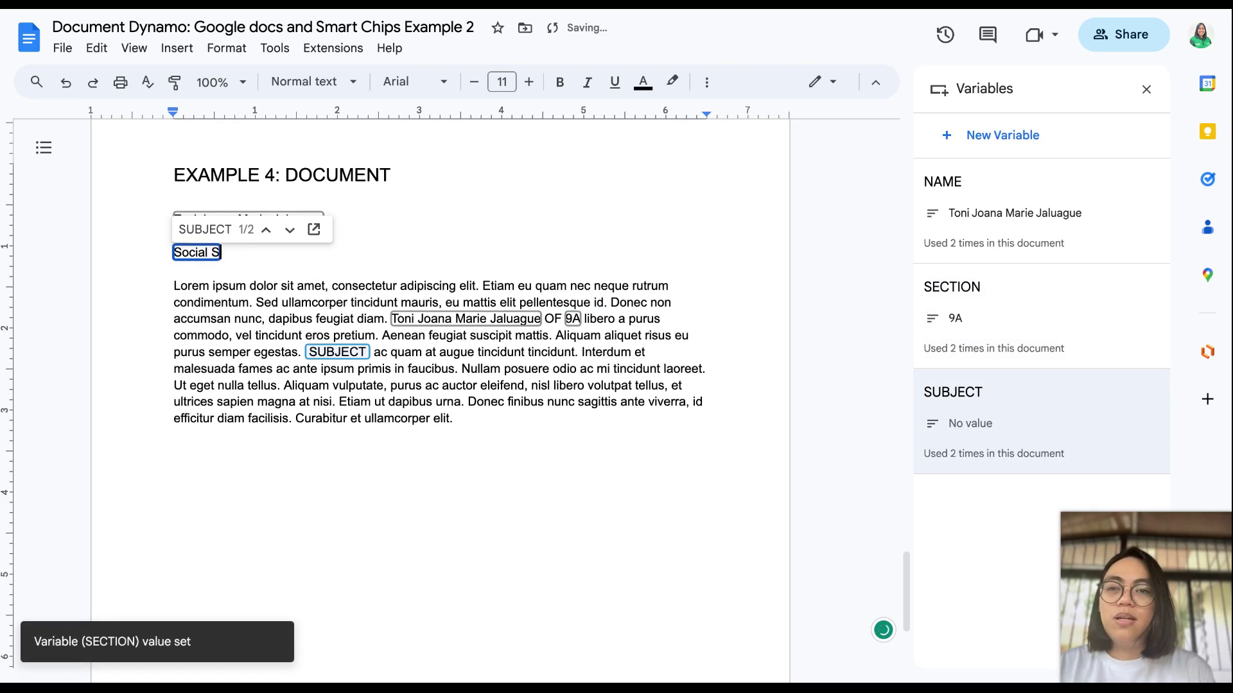
{"action": "key", "text": "BackSpace"}
{"action": "key", "text": "BackSpace"}
{"action": "key", "text": "BackSpace"}
{"action": "type", "text": "cience"}
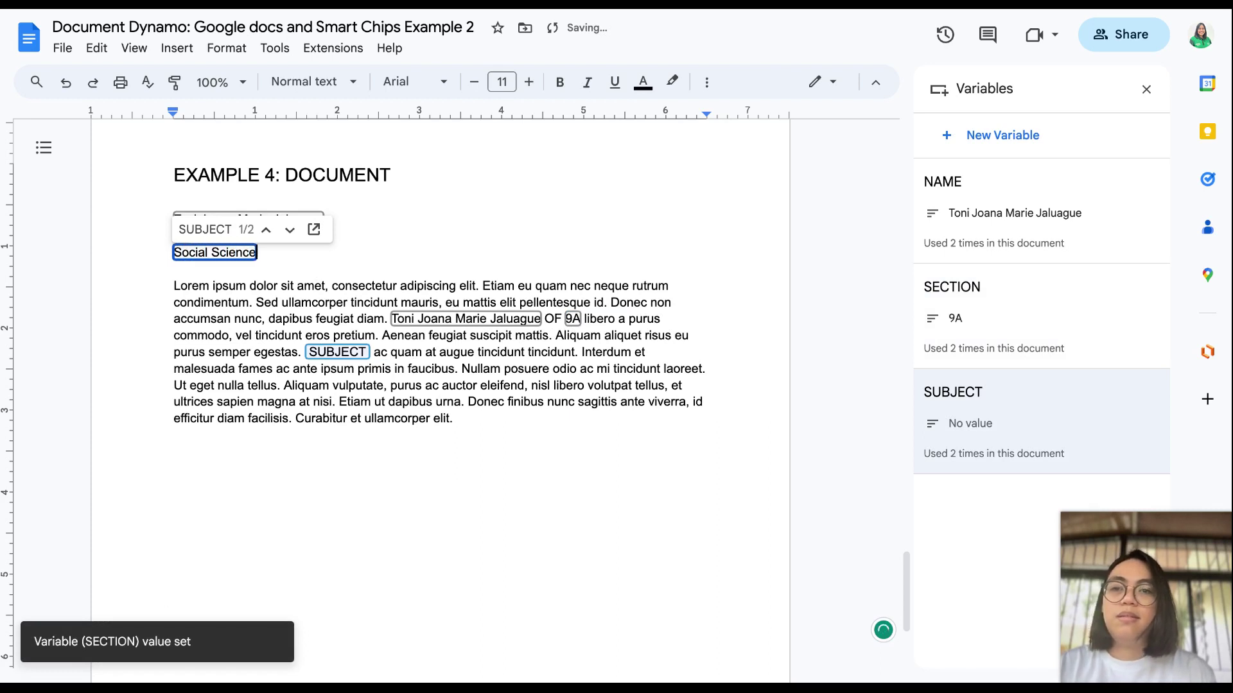
{"action": "key", "text": "Return"}
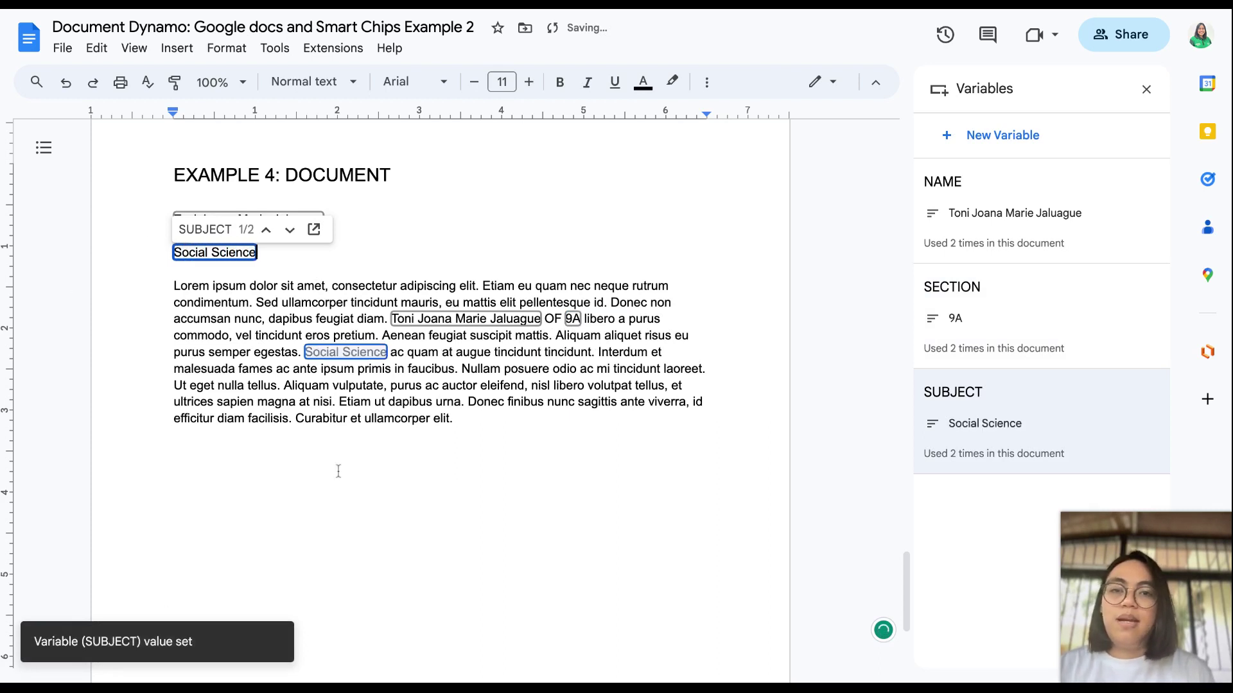
{"action": "left_click", "coordinate": [402, 443]}
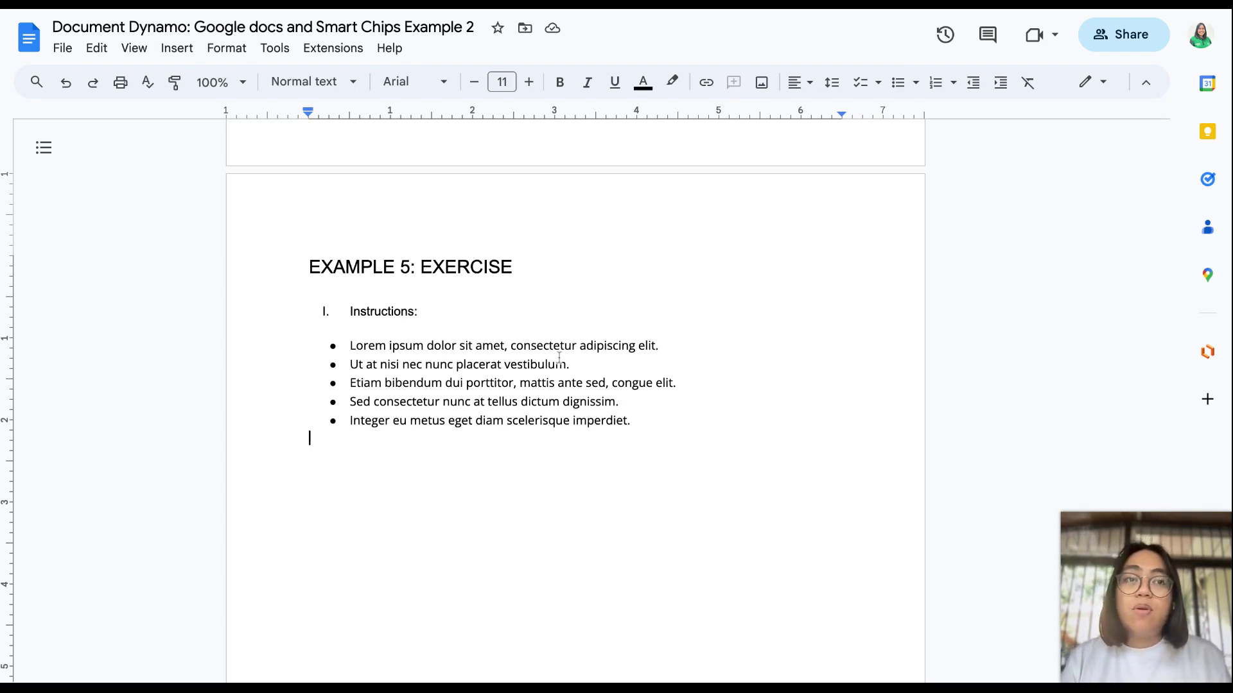
Step: Replace 'consectetur' in the first bullet with a new dropdown chip via the @ menu
{"action": "left_click", "coordinate": [578, 344]}
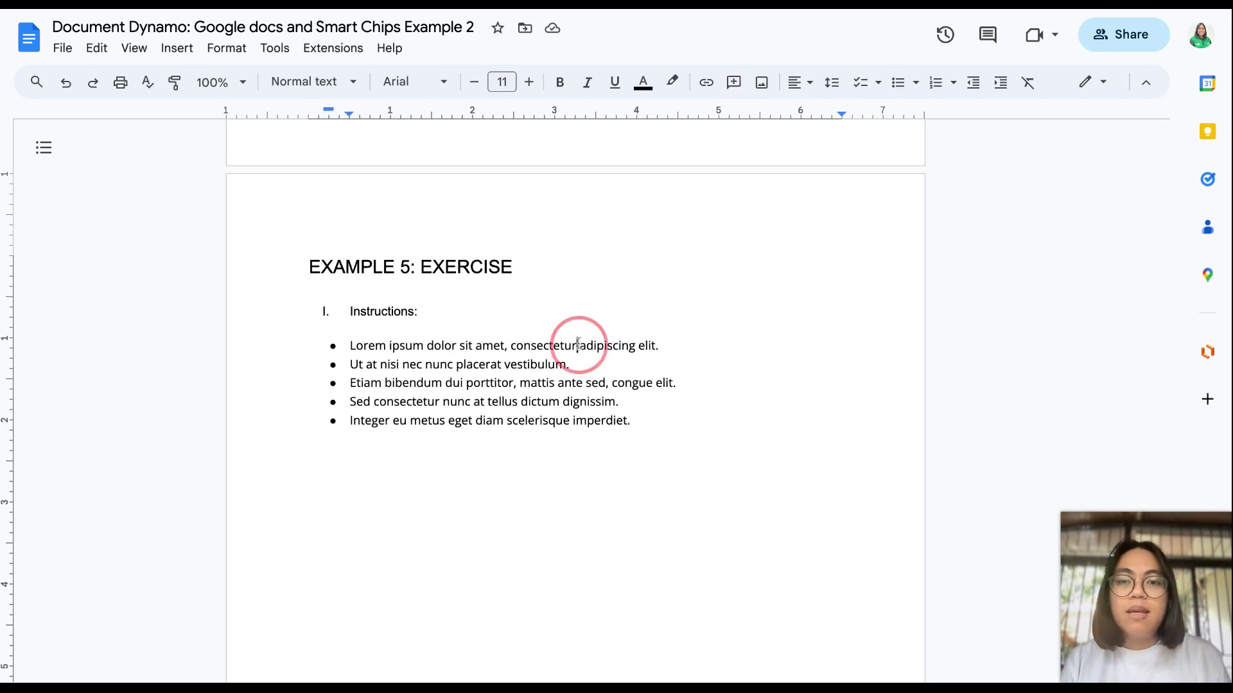
{"action": "left_click_drag", "start_coordinate": [578, 345], "coordinate": [510, 346]}
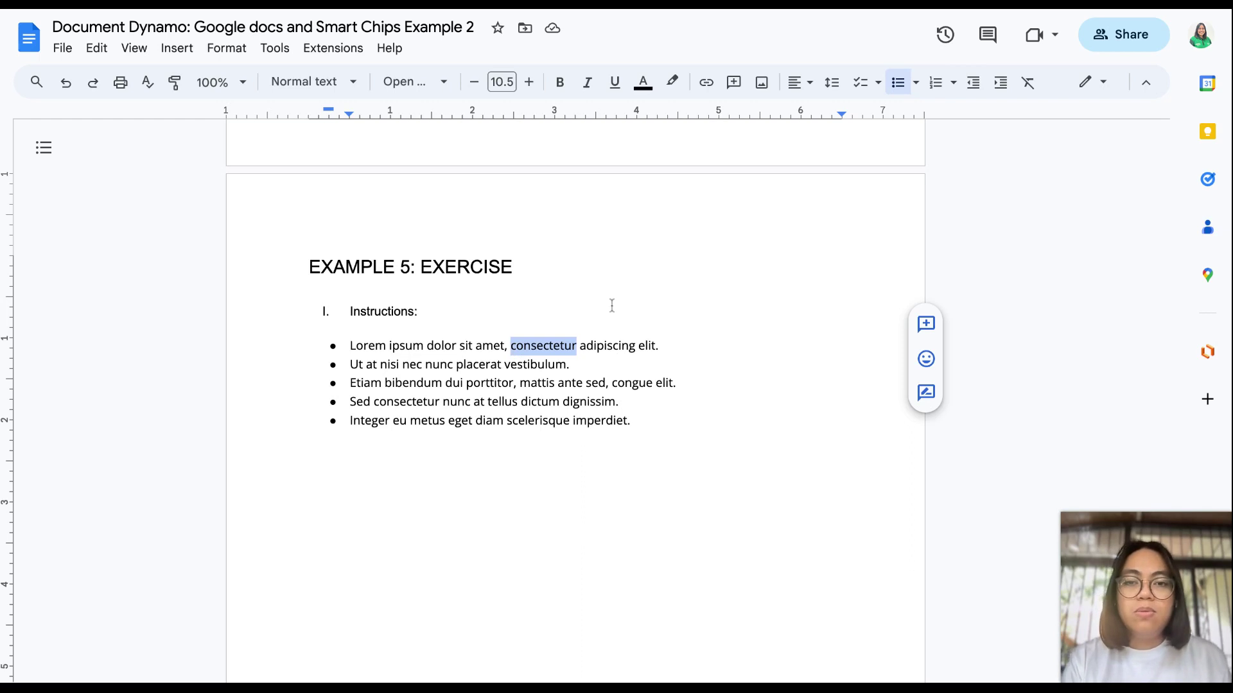
{"action": "type", "text": "@"}
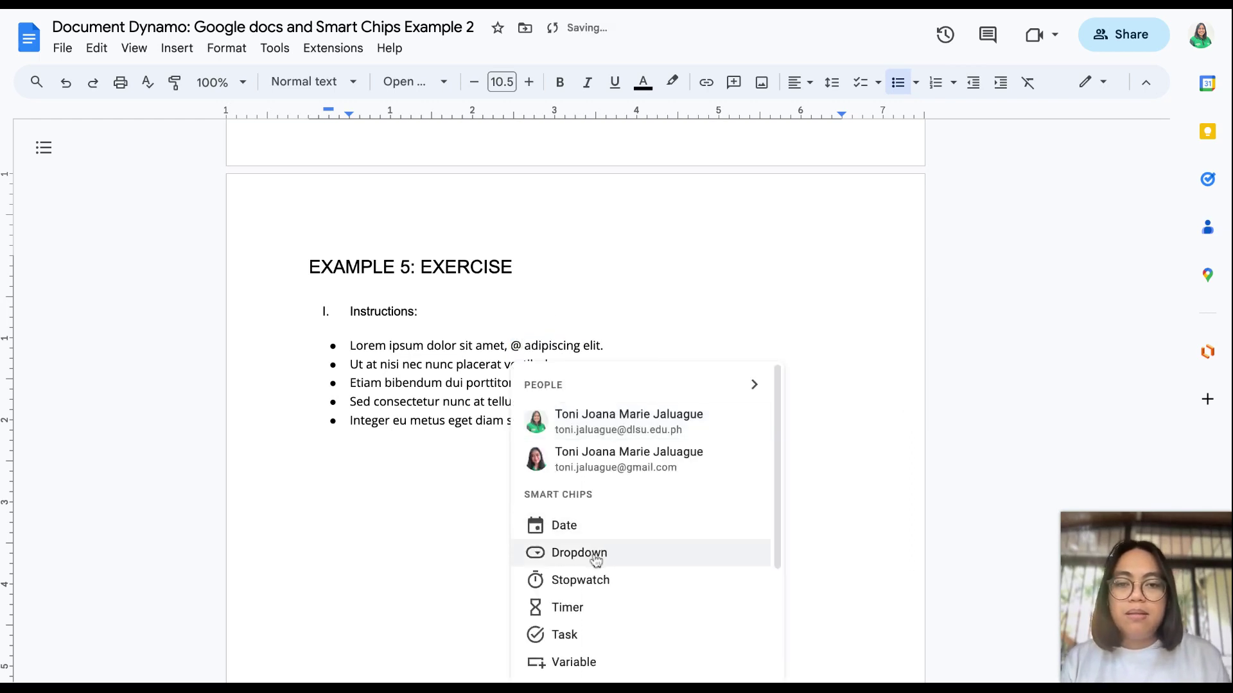
{"action": "left_click", "coordinate": [596, 560]}
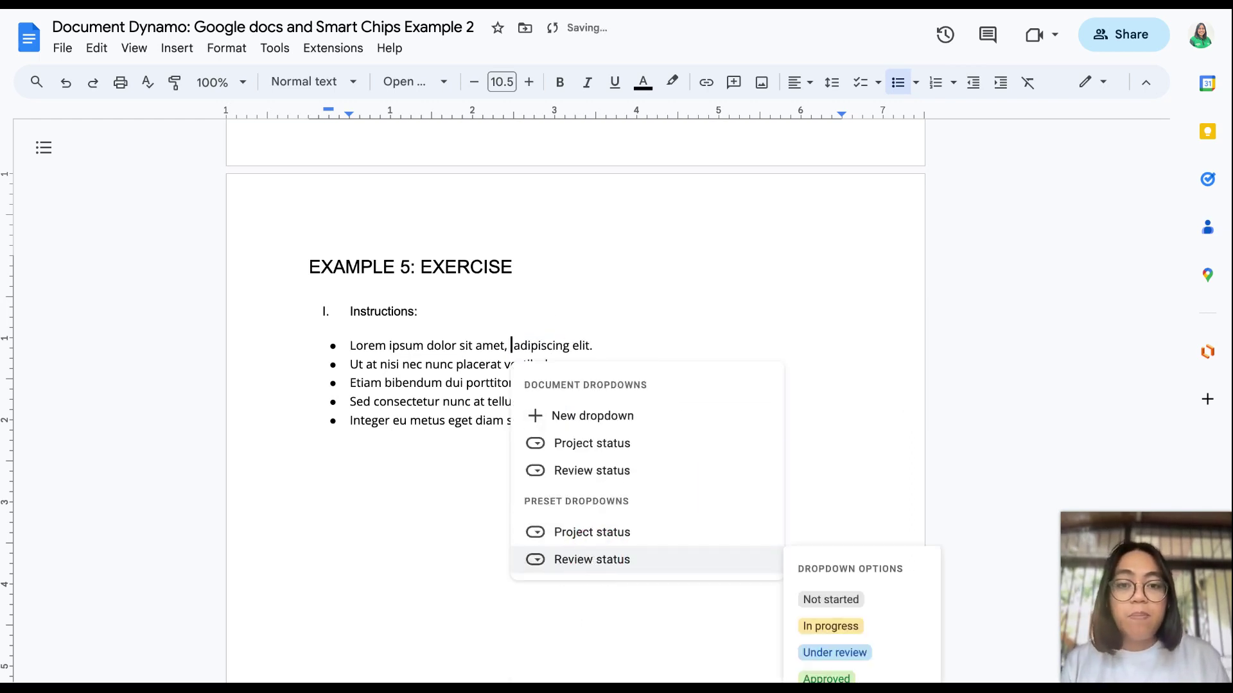
{"action": "left_click", "coordinate": [620, 417]}
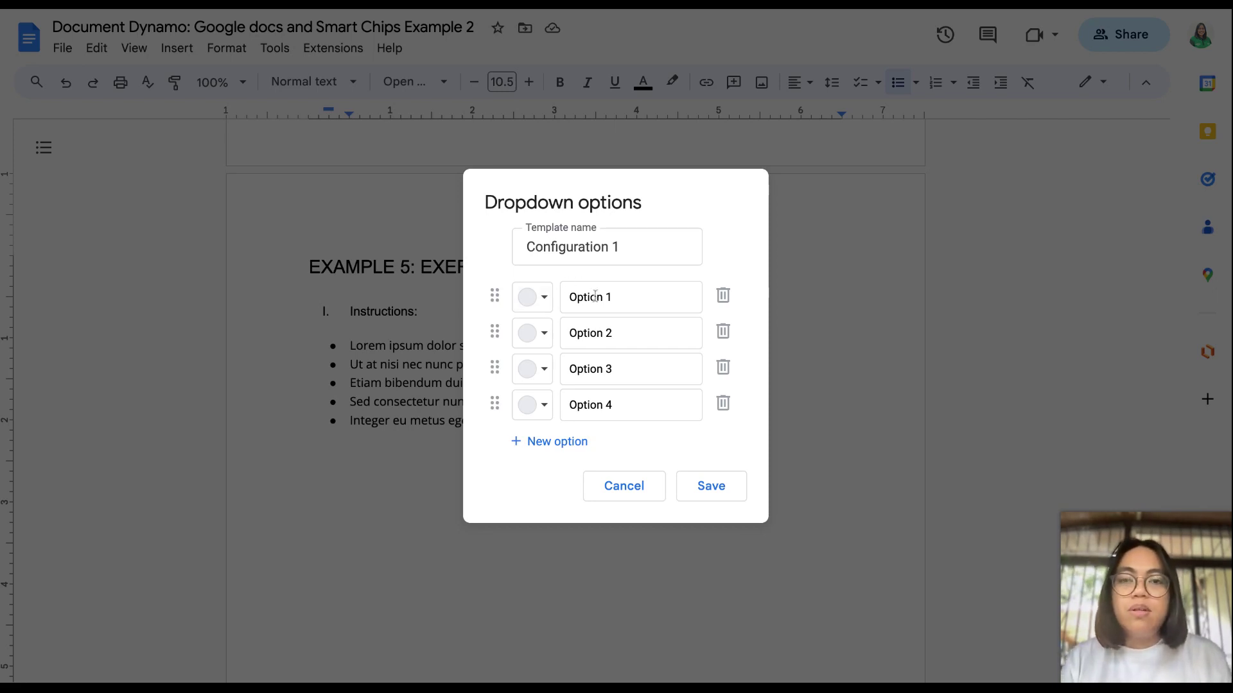
Step: Colour all four dropdown options yellow and save the chip
{"action": "left_click", "coordinate": [542, 298]}
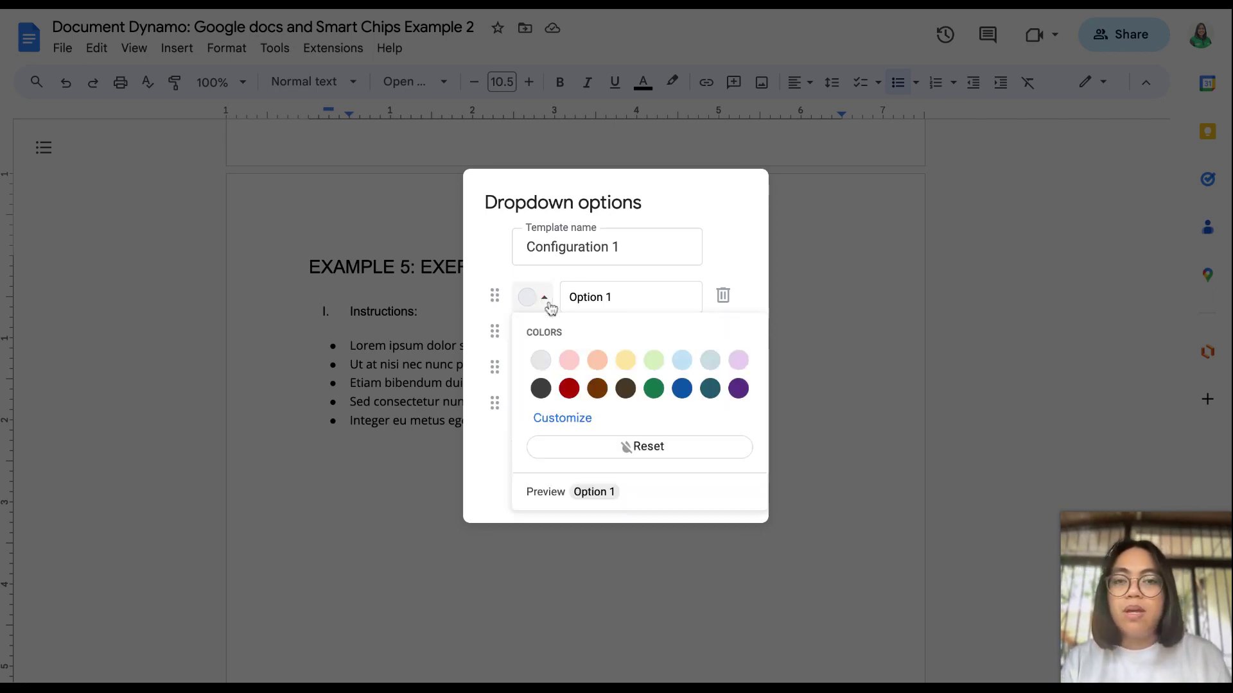
{"action": "left_click", "coordinate": [638, 364]}
{"action": "left_click", "coordinate": [542, 333]}
{"action": "left_click", "coordinate": [630, 396]}
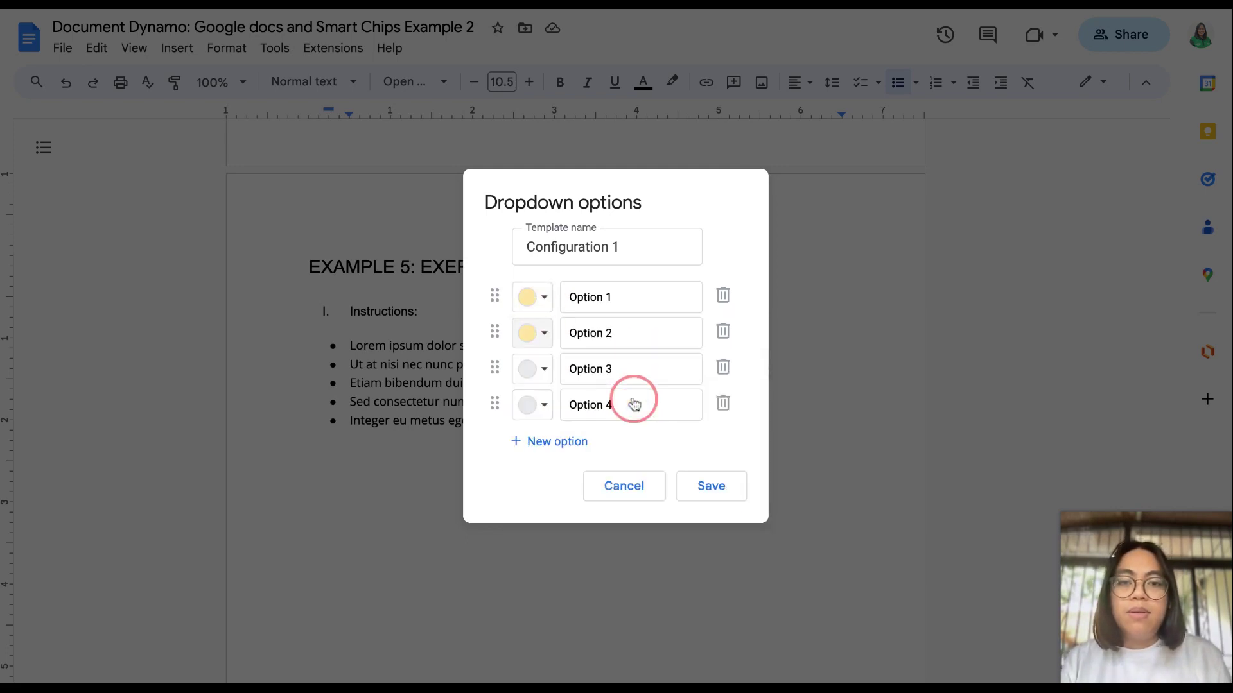
{"action": "left_click", "coordinate": [543, 368]}
{"action": "left_click", "coordinate": [626, 428]}
{"action": "left_click", "coordinate": [544, 405]}
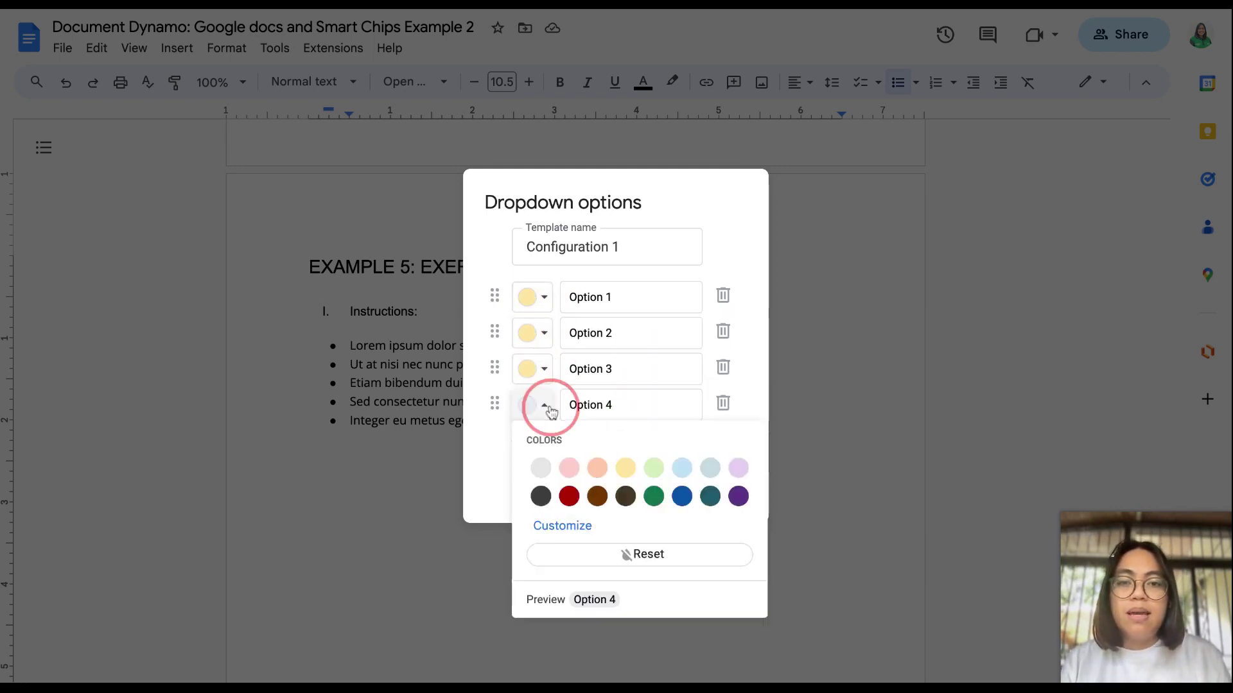
{"action": "left_click", "coordinate": [626, 468]}
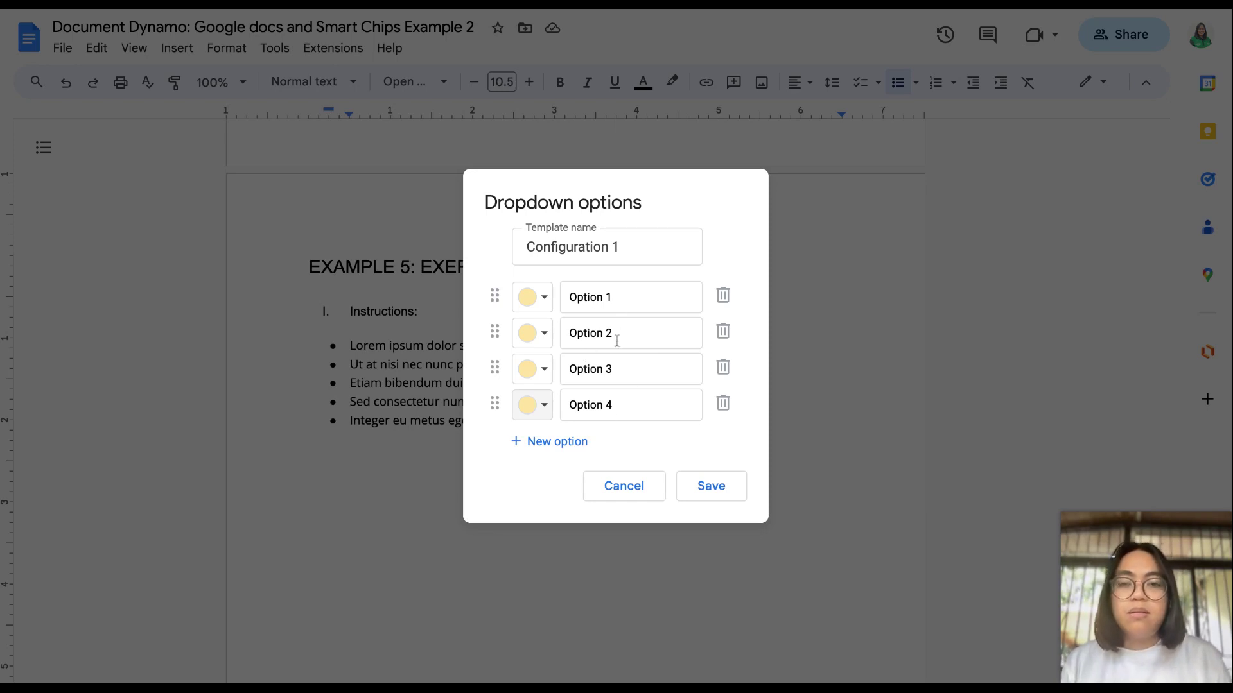
{"action": "left_click", "coordinate": [726, 498]}
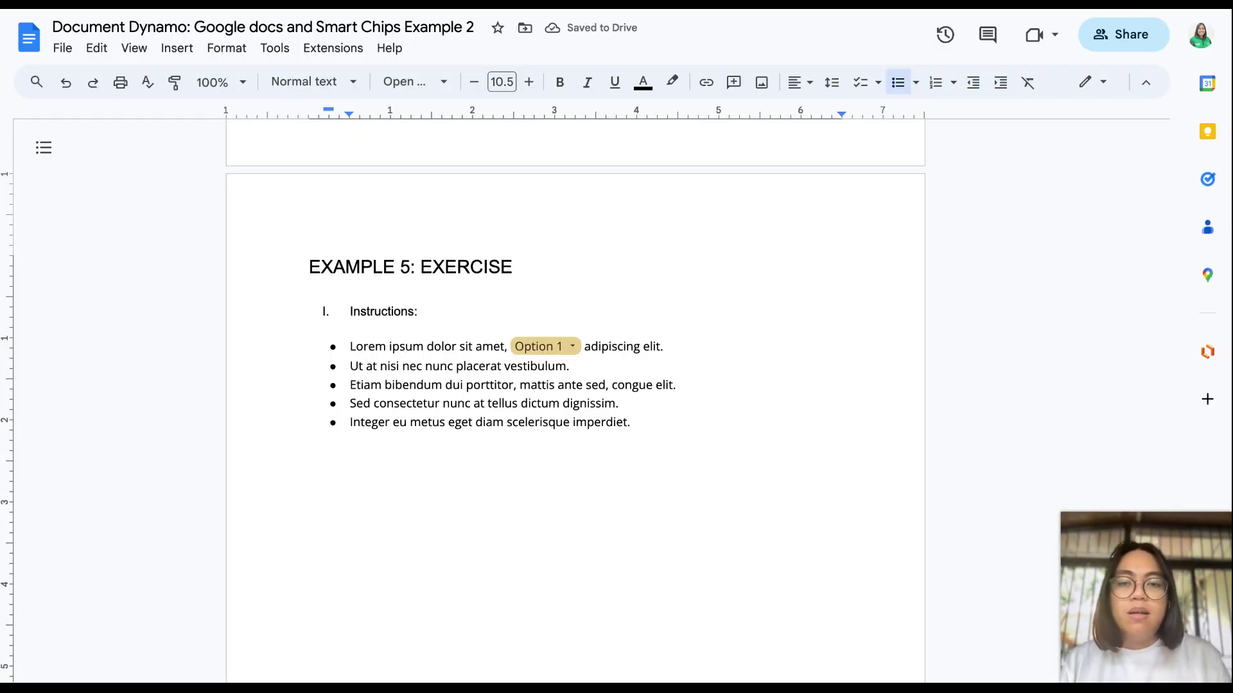
Step: Set the first bullet's chip to Option 3 and replace 'placerat' in bullet two with @
{"action": "left_click", "coordinate": [573, 350]}
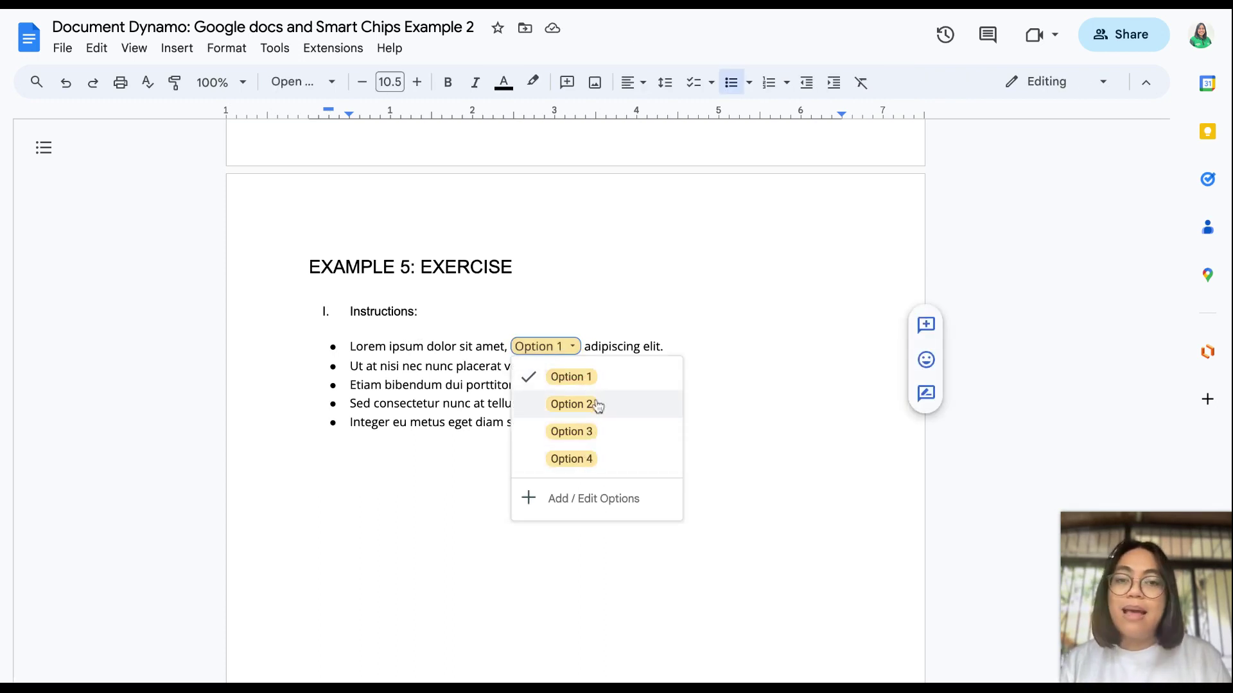
{"action": "left_click", "coordinate": [578, 437]}
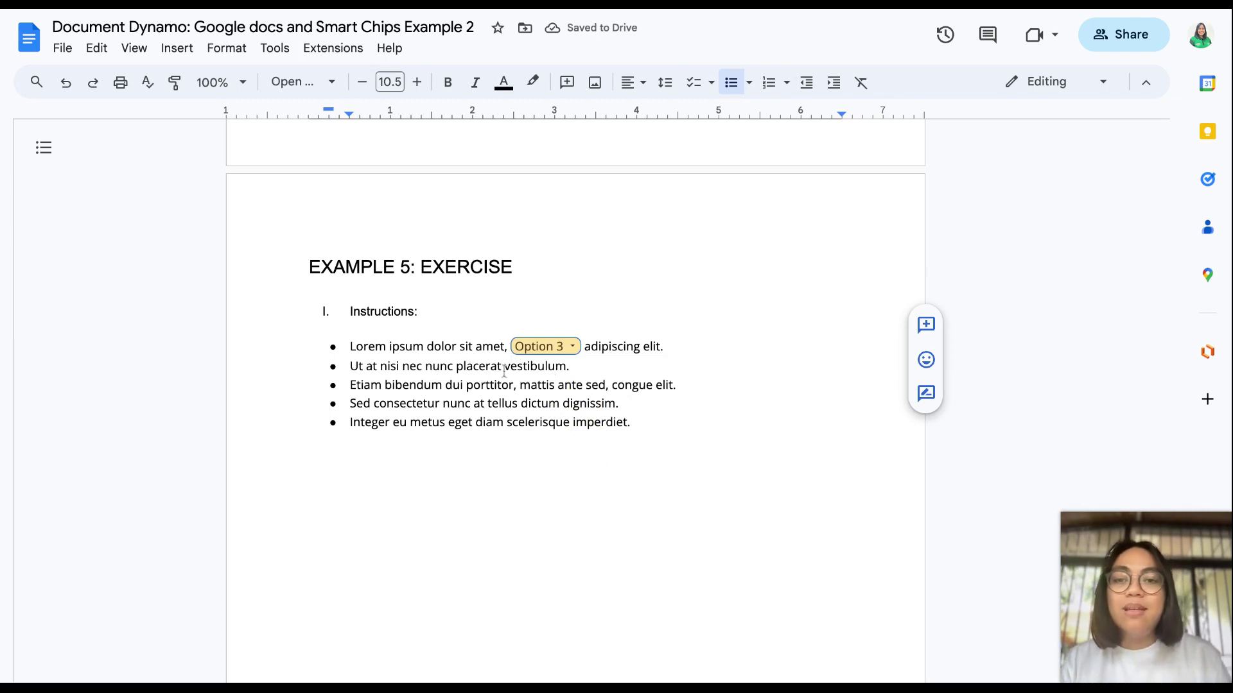
{"action": "left_click_drag", "start_coordinate": [457, 367], "coordinate": [502, 370]}
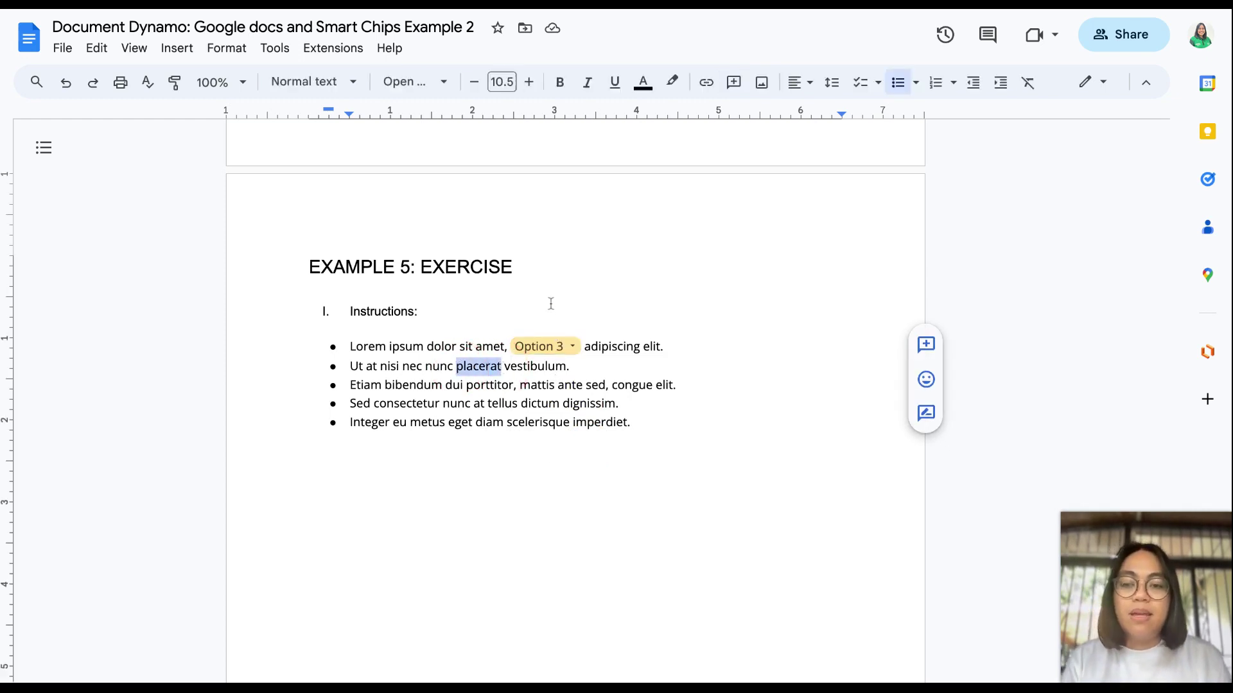
{"action": "type", "text": "@"}
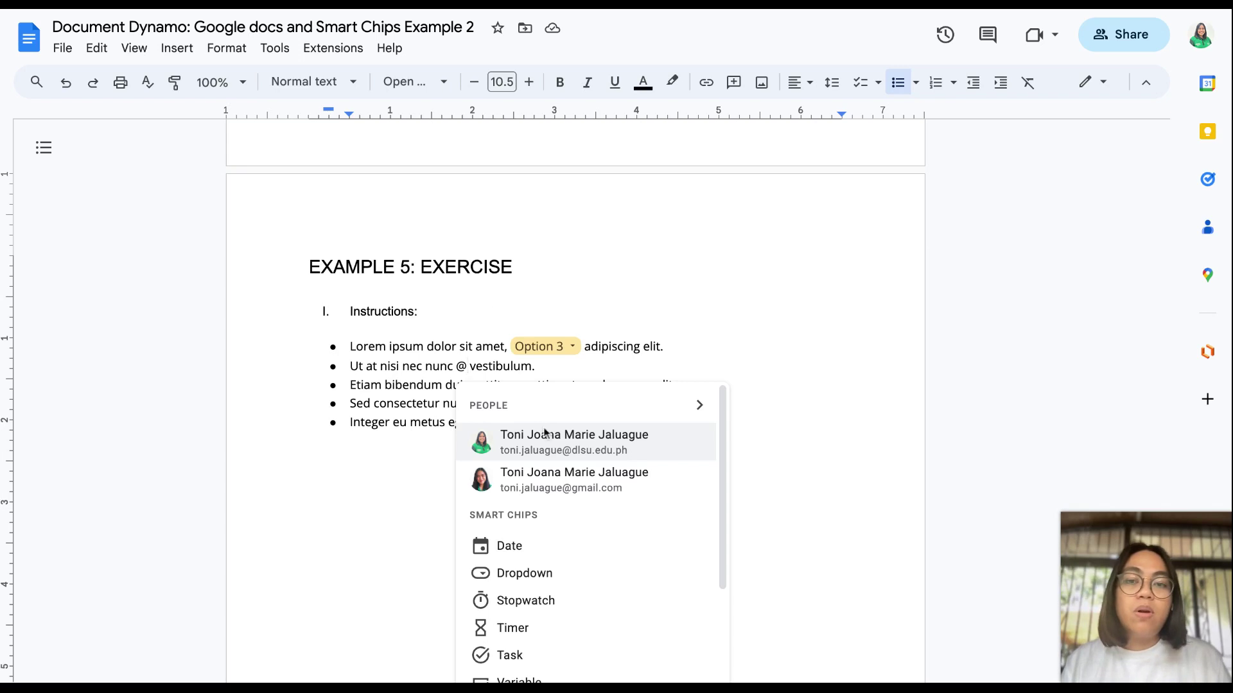
Step: Insert a new dropdown chip in the second bullet with all four options coloured pink
{"action": "left_click", "coordinate": [547, 573]}
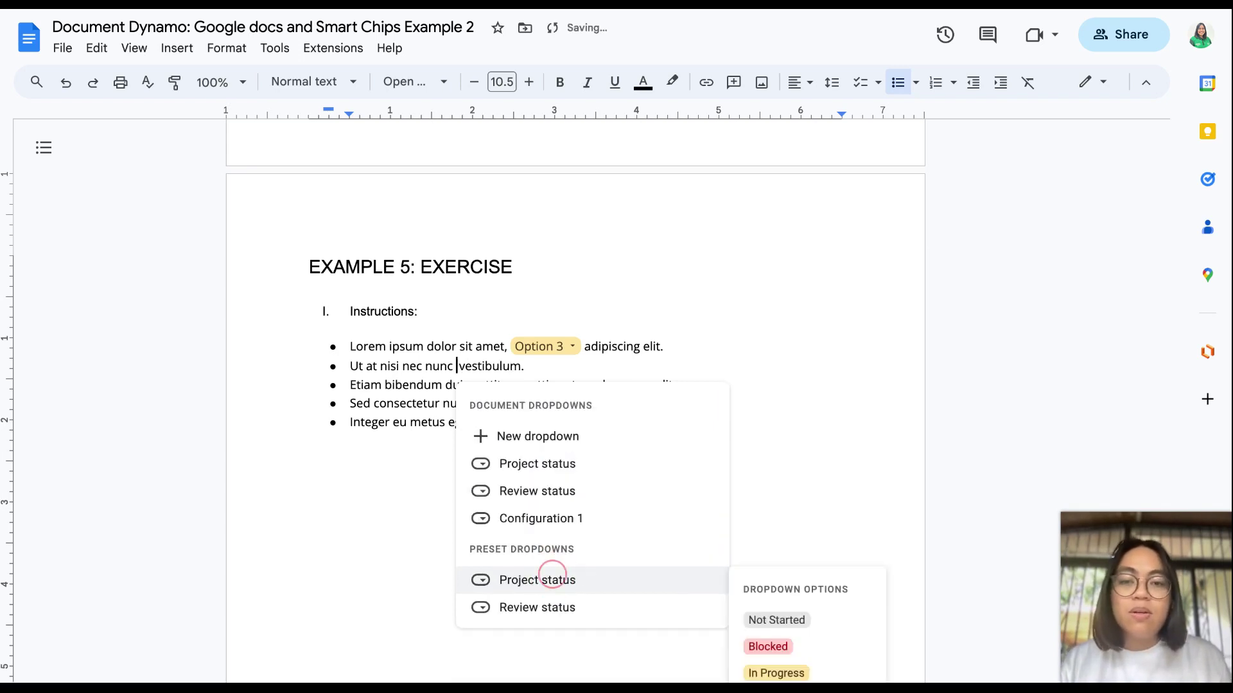
{"action": "left_click", "coordinate": [588, 437]}
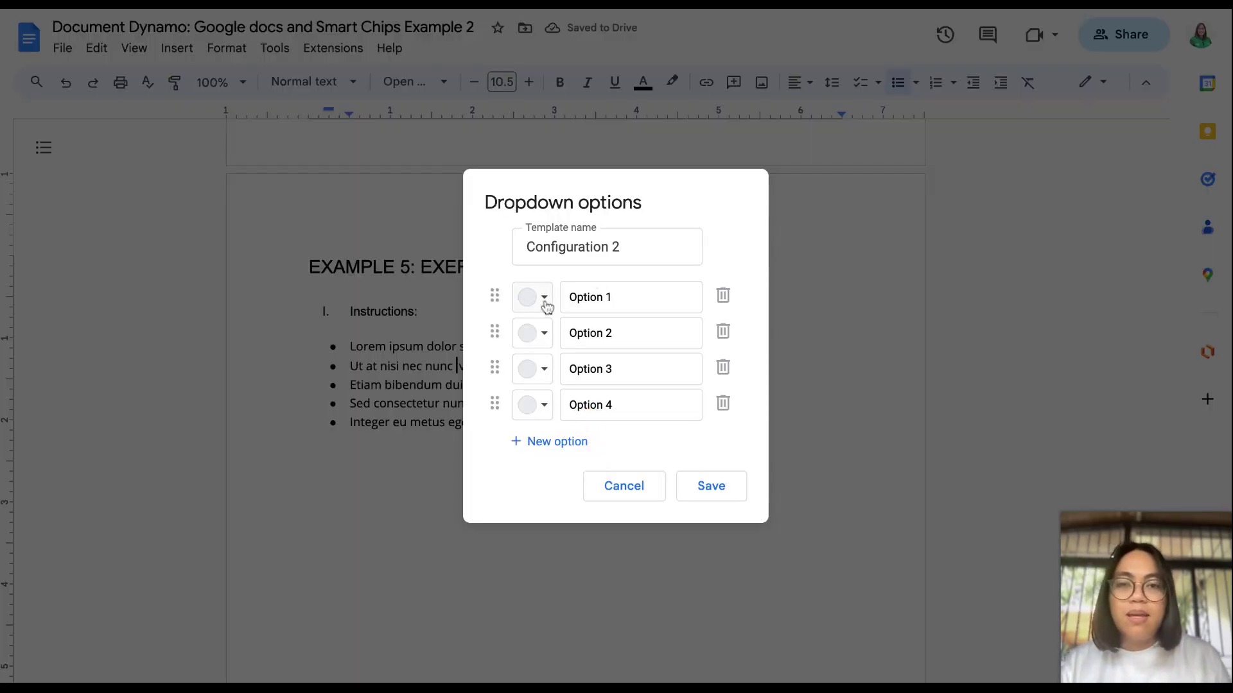
{"action": "left_click", "coordinate": [545, 304]}
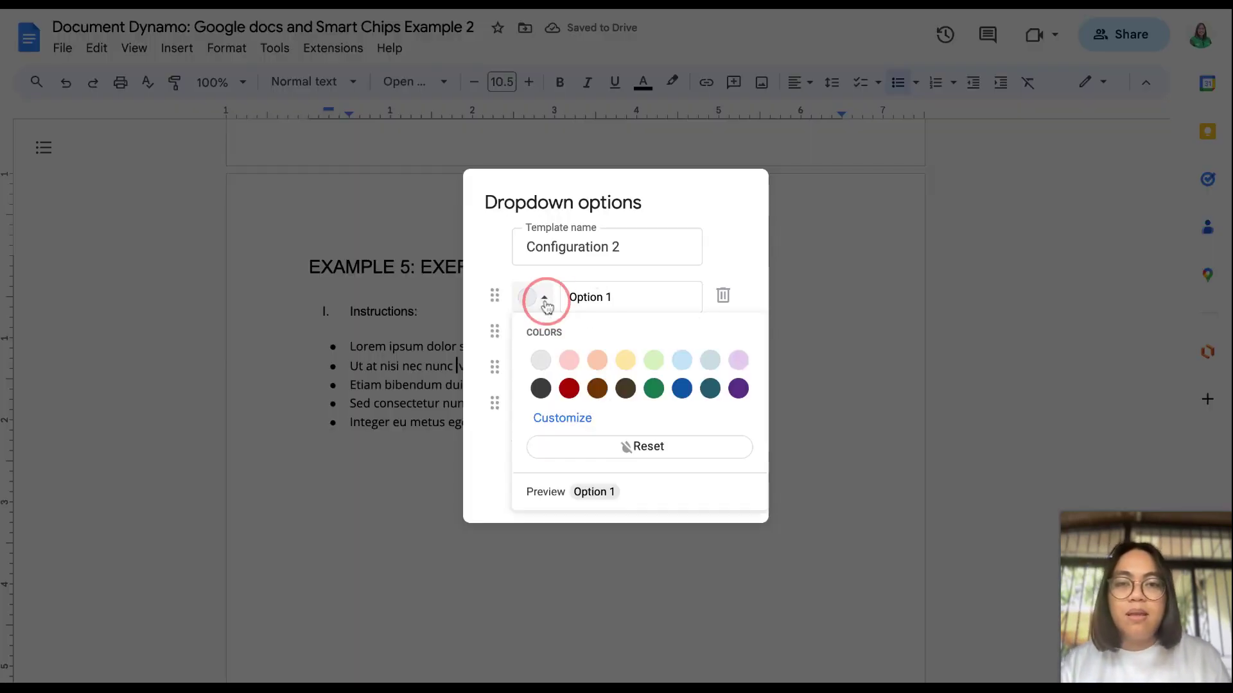
{"action": "left_click", "coordinate": [576, 360]}
{"action": "left_click", "coordinate": [545, 332]}
{"action": "left_click", "coordinate": [569, 396]}
{"action": "left_click", "coordinate": [545, 369]}
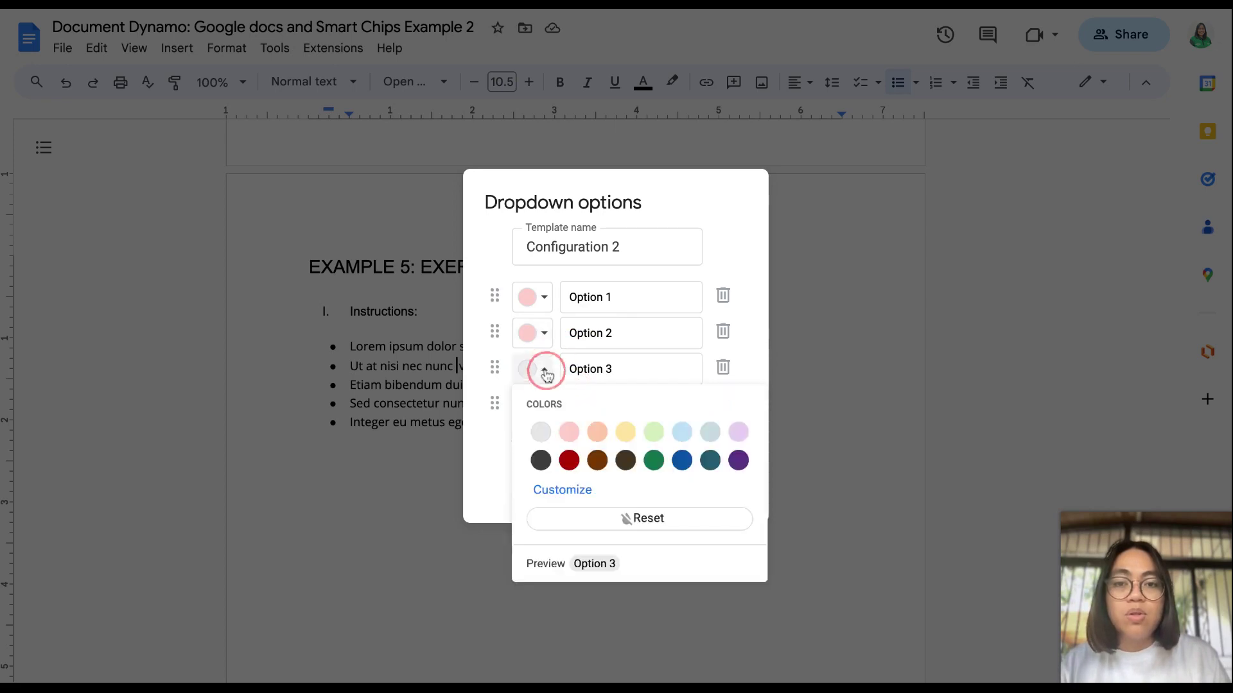
{"action": "left_click", "coordinate": [569, 431]}
{"action": "left_click", "coordinate": [545, 405]}
{"action": "left_click", "coordinate": [570, 466]}
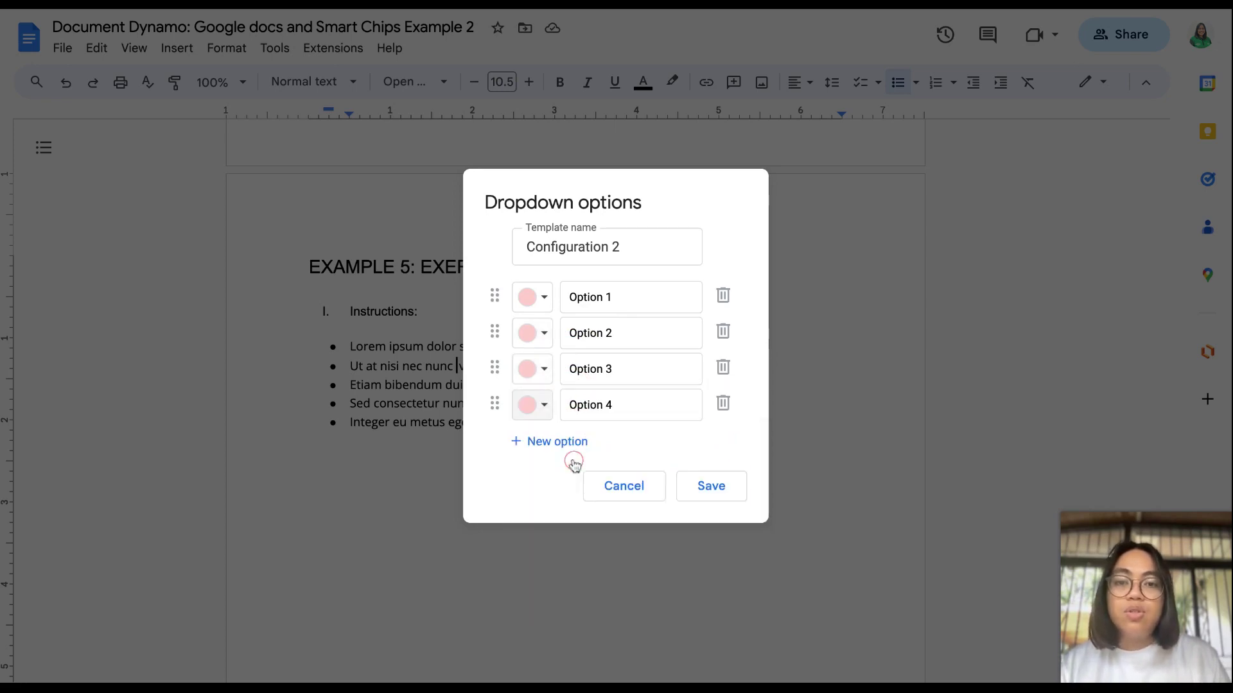
{"action": "left_click", "coordinate": [704, 496]}
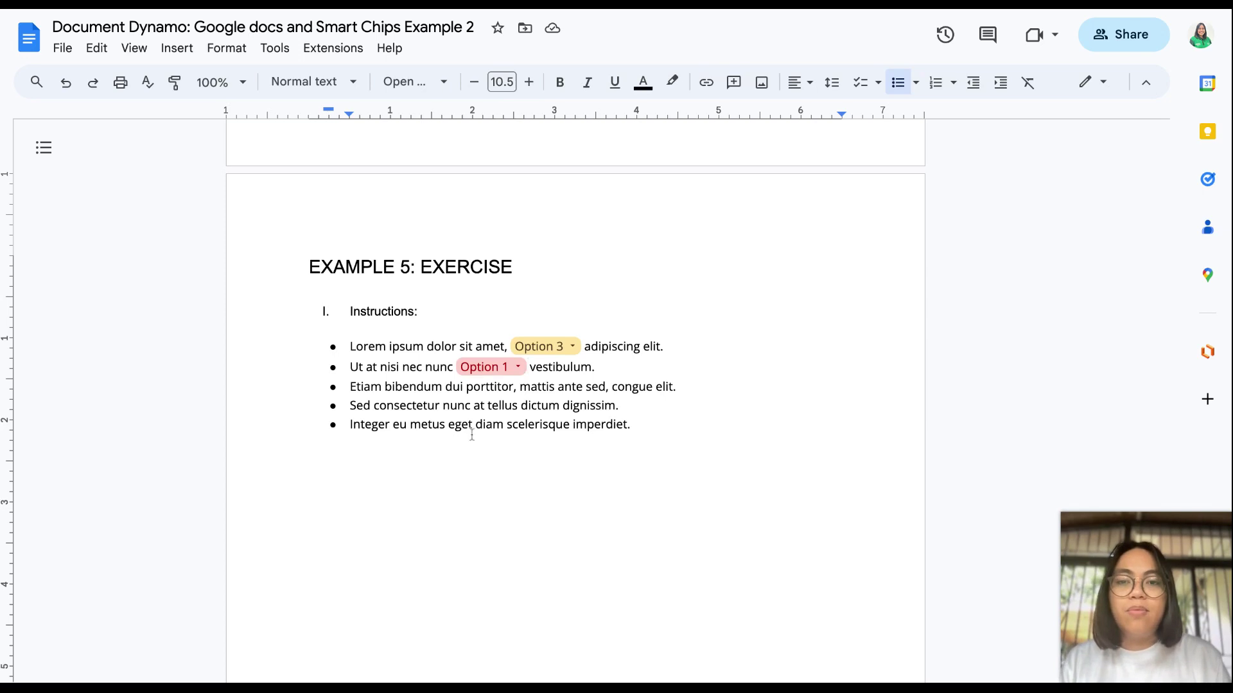
Step: Add an unnumbered 'II. Instructions:' heading after the second bullet and select 'bibendum'
{"action": "left_click", "coordinate": [598, 366]}
{"action": "key", "text": "Return"}
{"action": "key", "text": "Return"}
{"action": "key", "text": "Return"}
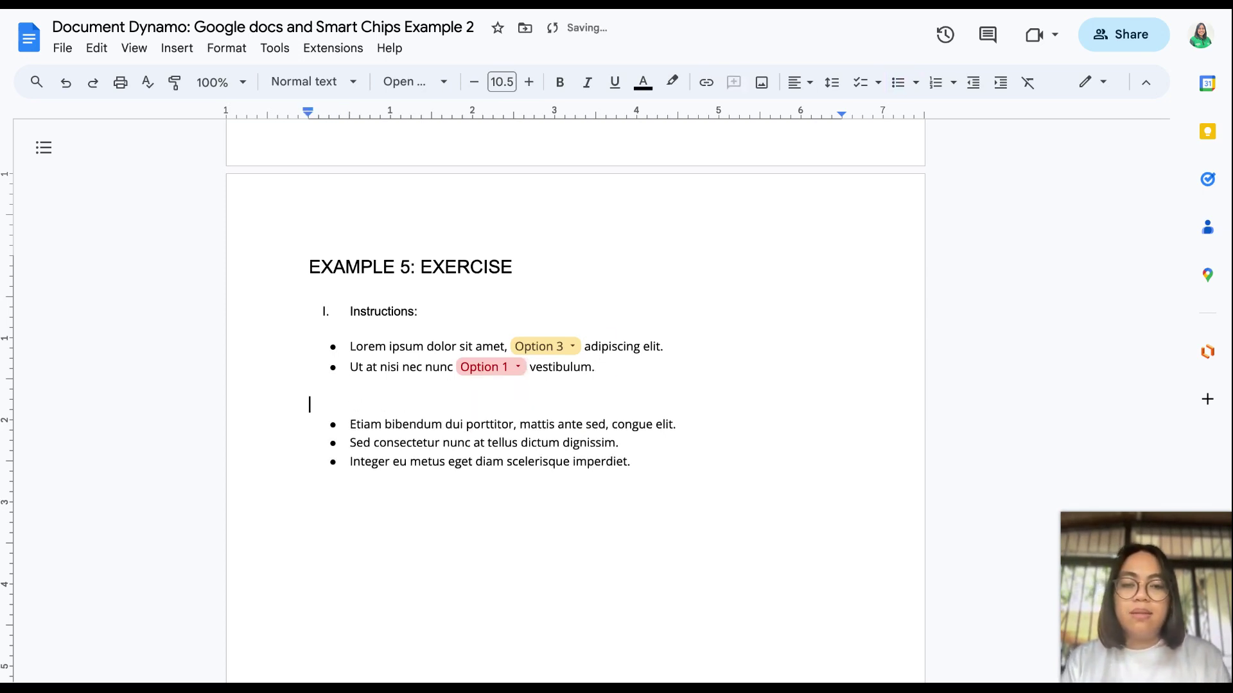
{"action": "type", "text": "II. Instruc"}
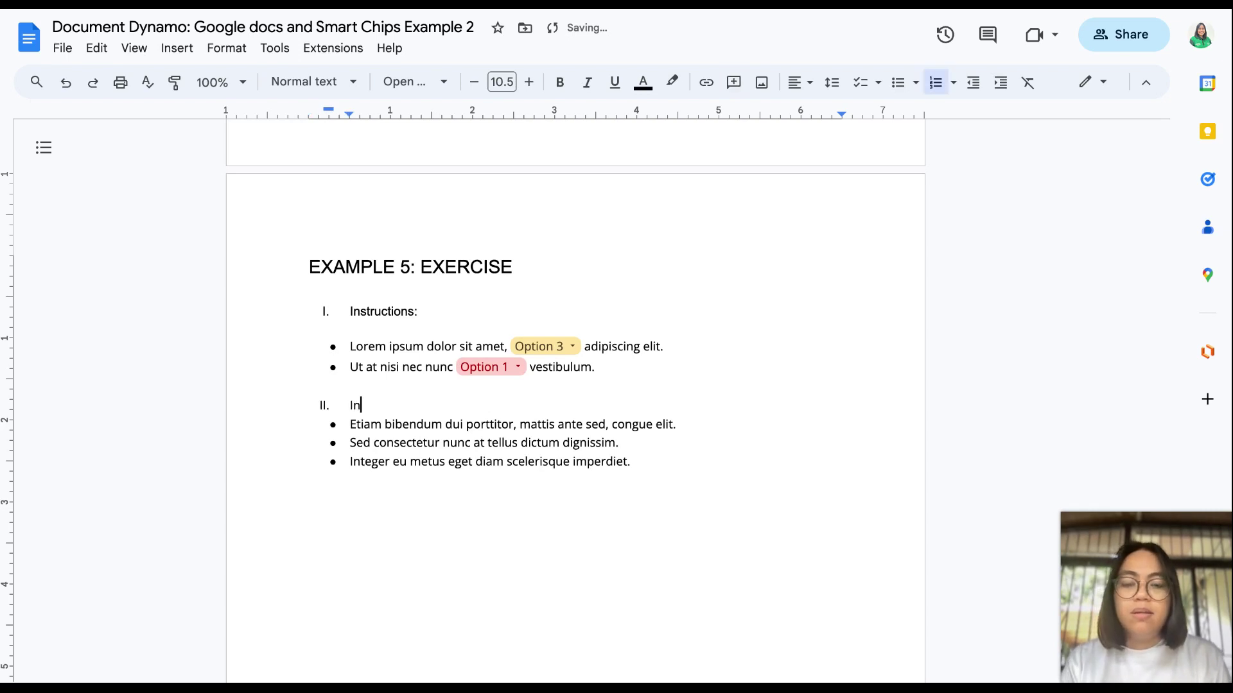
{"action": "type", "text": "tions:"}
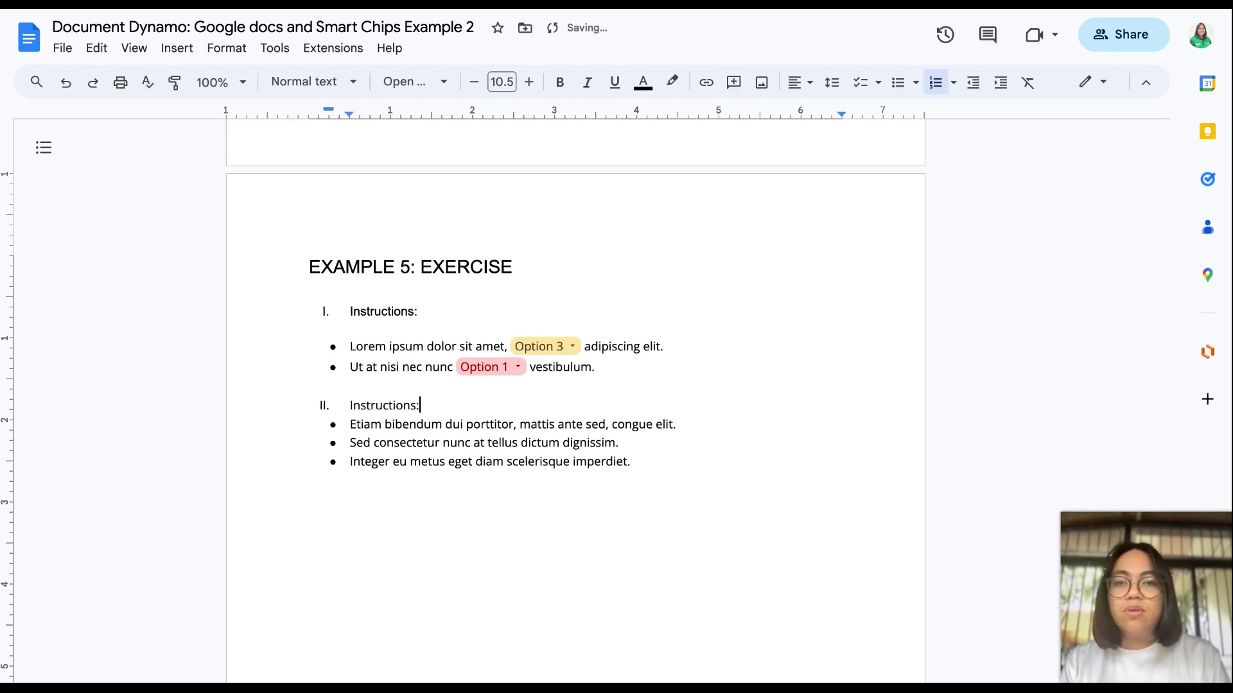
{"action": "key", "text": "Return"}
{"action": "key", "text": "BackSpace"}
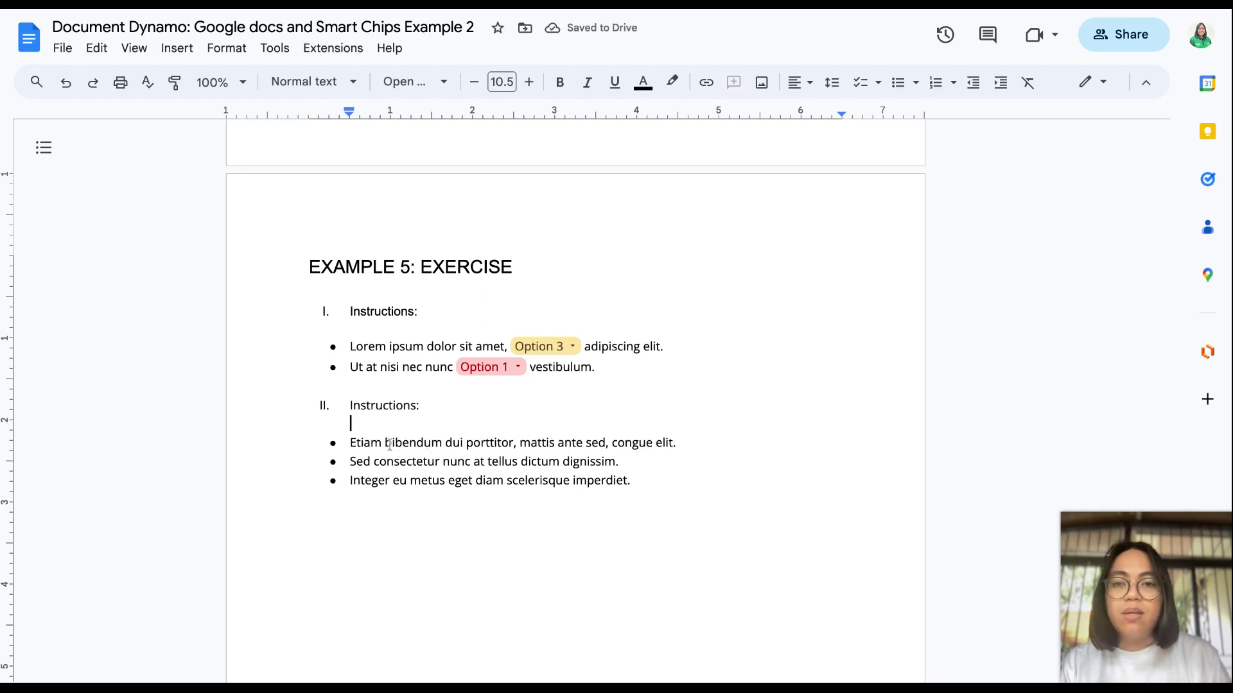
{"action": "left_click_drag", "start_coordinate": [385, 443], "coordinate": [442, 442]}
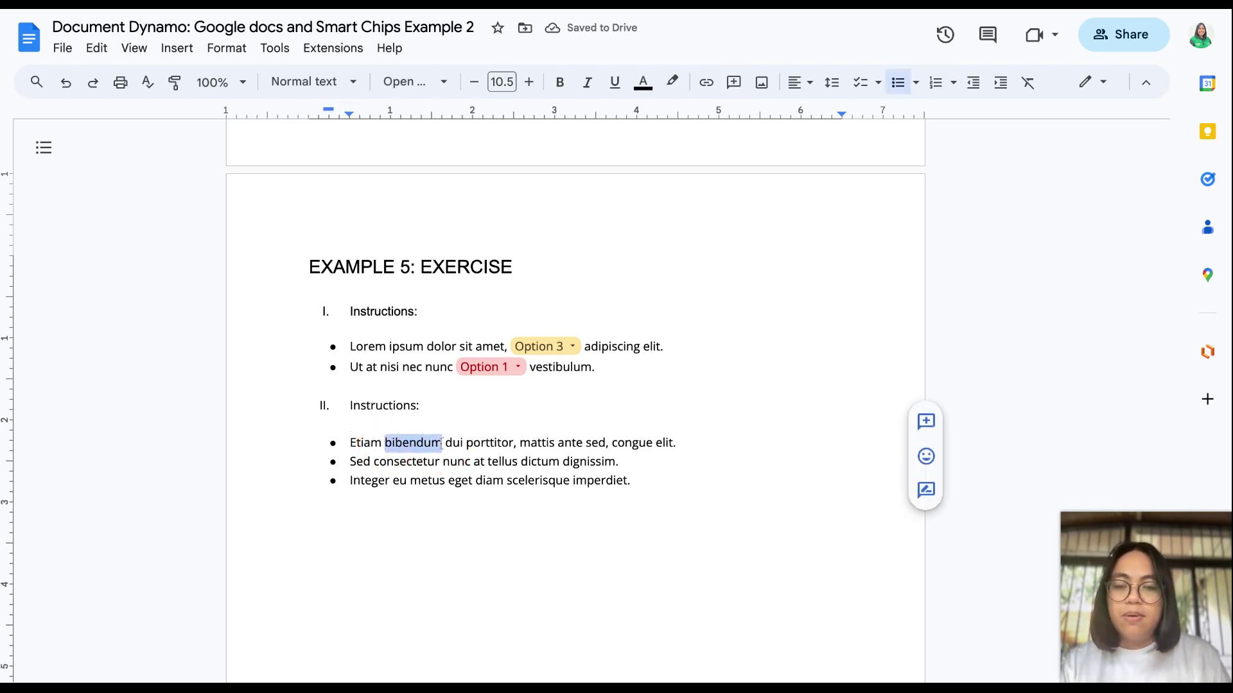
Step: Start a new dropdown in place of 'bibendum' and colour Options 1 and 2 light blue-grey
{"action": "type", "text": "@"}
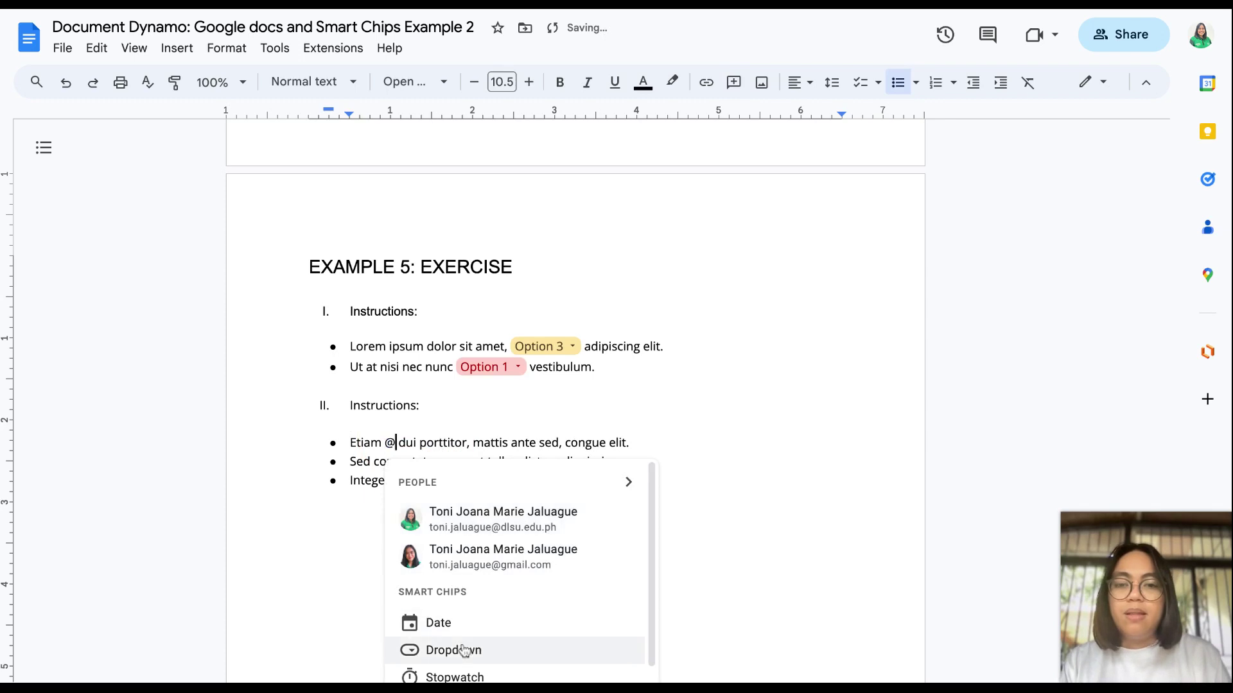
{"action": "left_click", "coordinate": [462, 651]}
{"action": "left_click", "coordinate": [411, 513]}
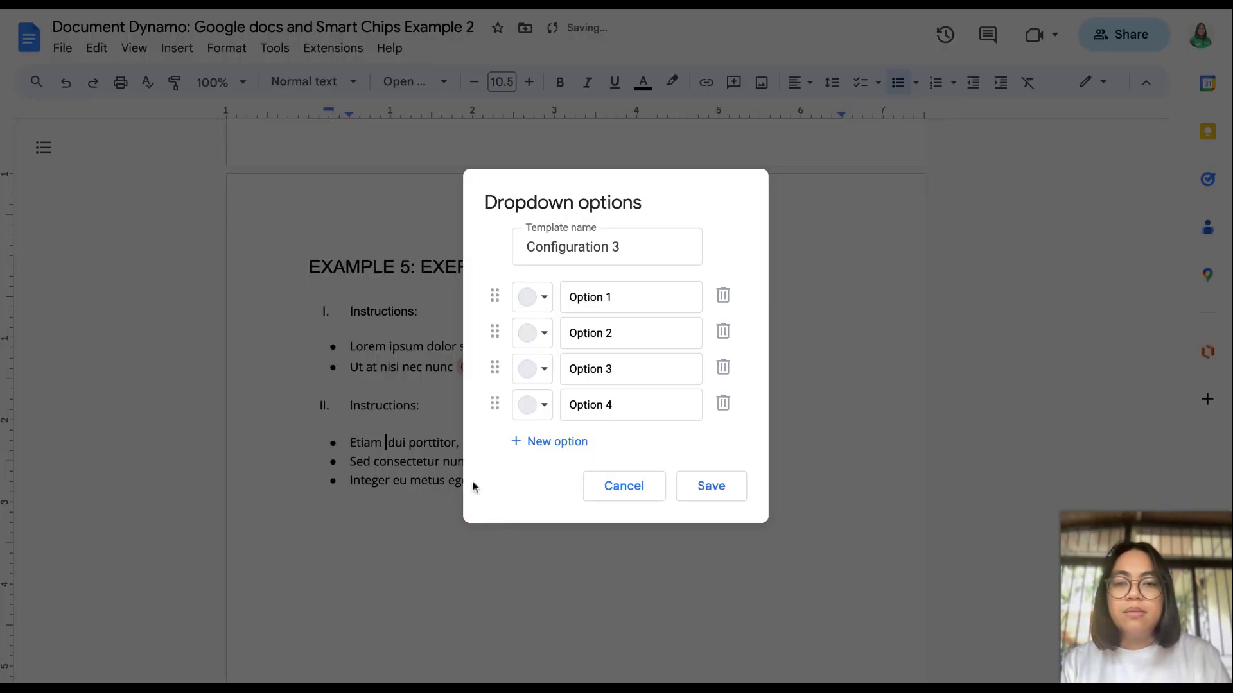
{"action": "left_click", "coordinate": [539, 297]}
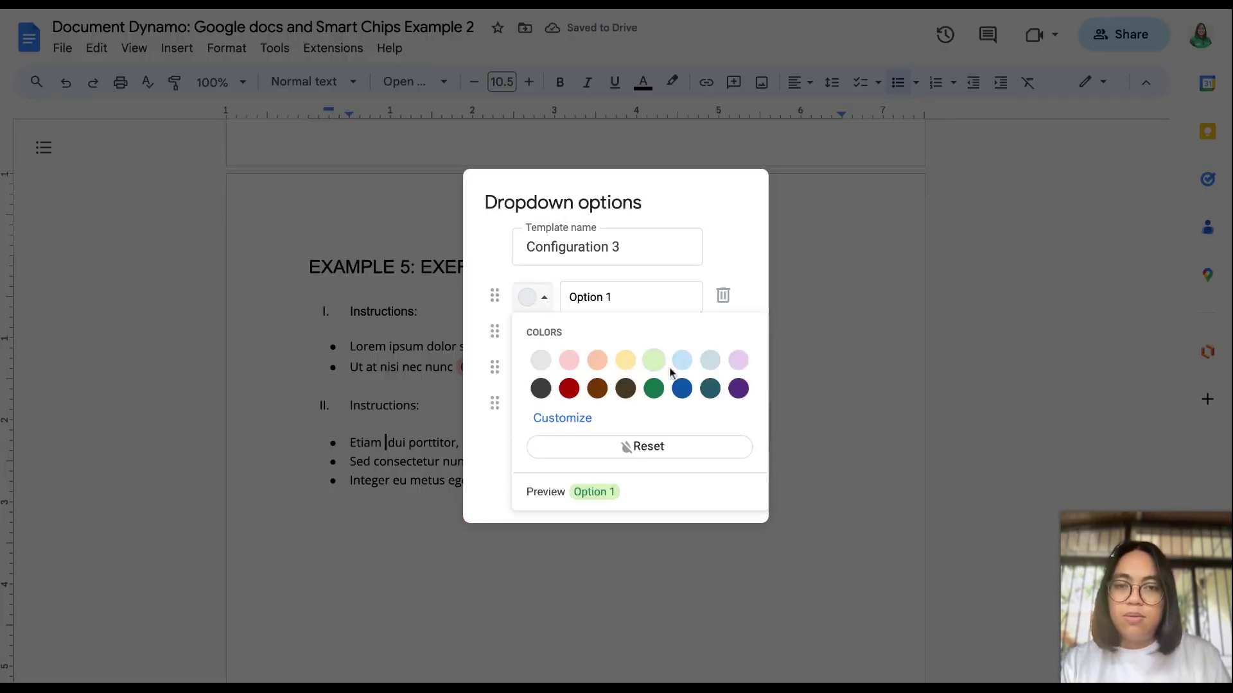
{"action": "left_click", "coordinate": [708, 366]}
{"action": "left_click", "coordinate": [539, 333]}
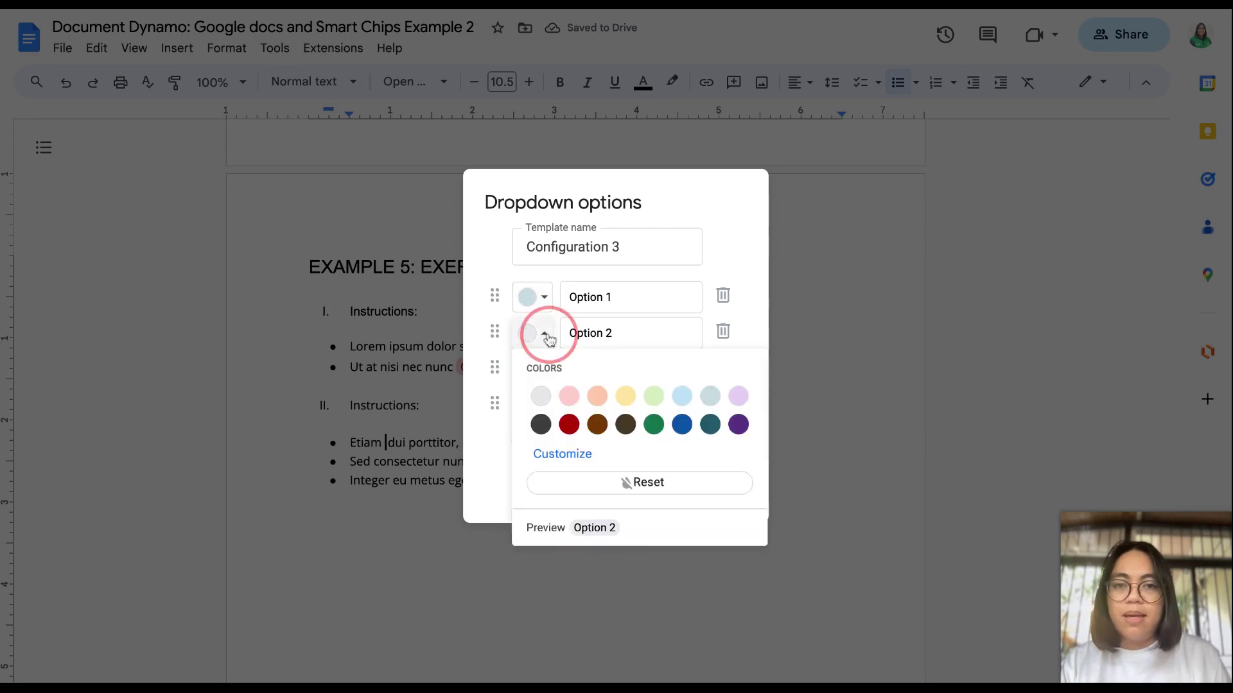
{"action": "left_click", "coordinate": [710, 398]}
Step: Recolour Option 2 light purple, Option 3 light green and Option 4 pink, then save
{"action": "left_click", "coordinate": [534, 369]}
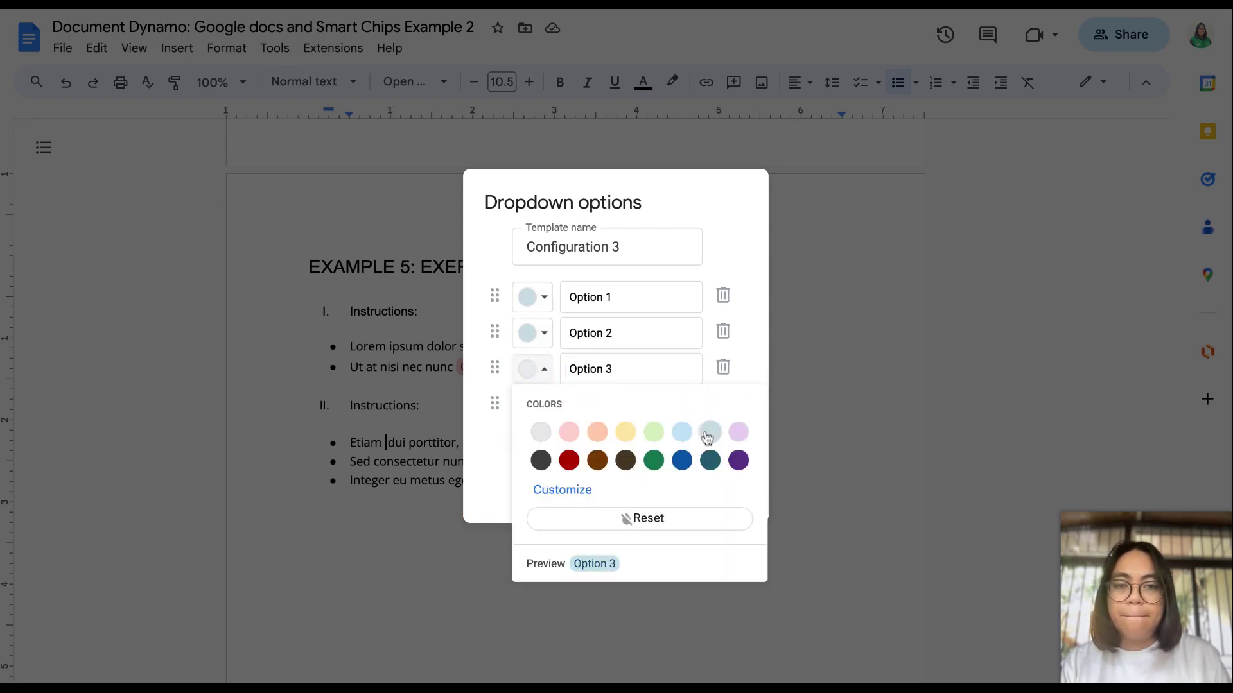
{"action": "left_click", "coordinate": [539, 333]}
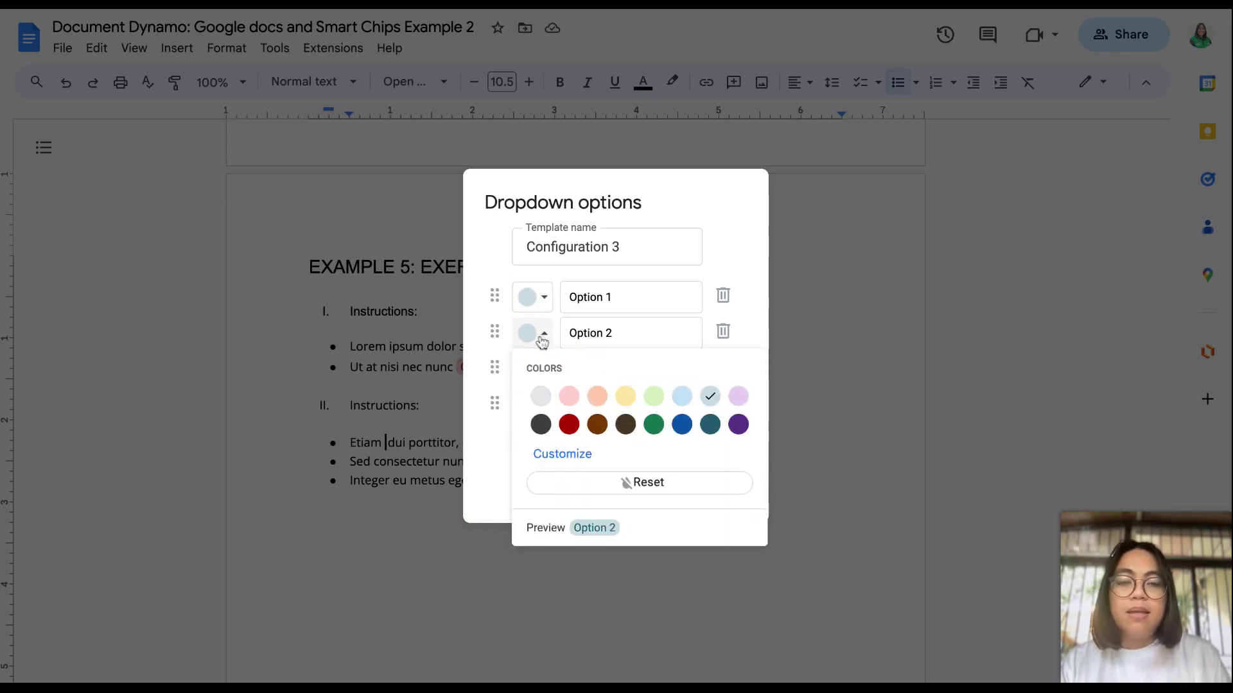
{"action": "left_click", "coordinate": [738, 398]}
{"action": "left_click", "coordinate": [535, 370]}
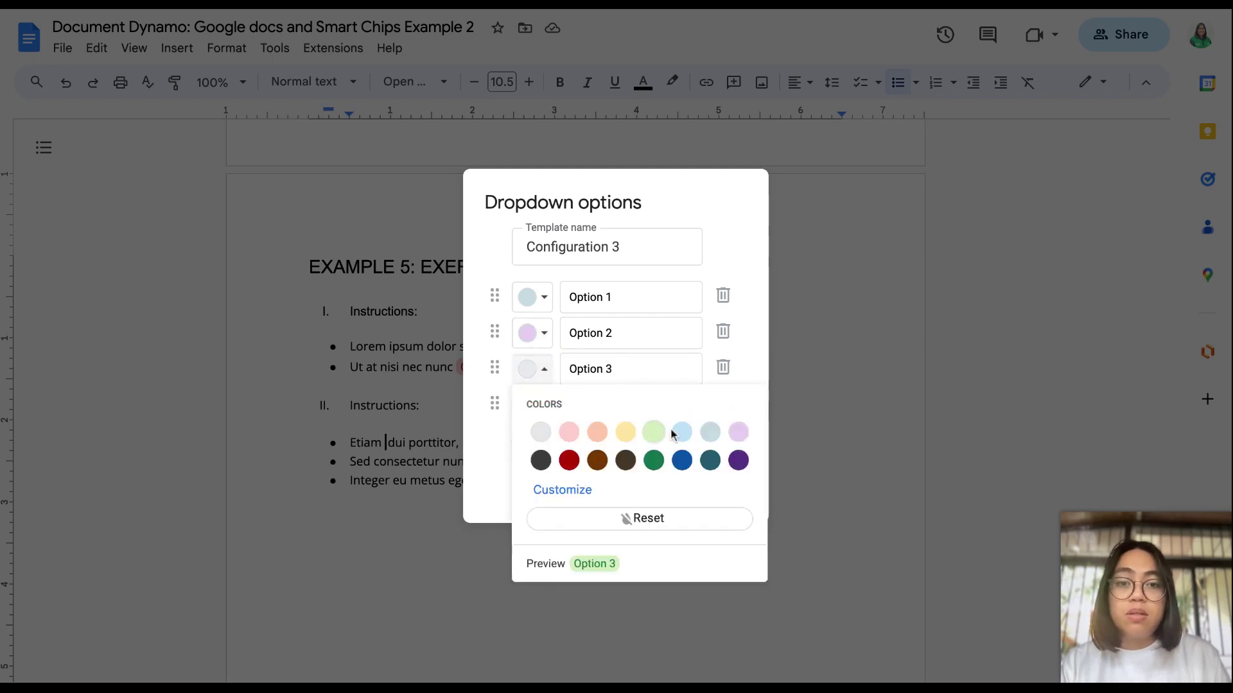
{"action": "left_click", "coordinate": [650, 435]}
{"action": "left_click", "coordinate": [538, 404]}
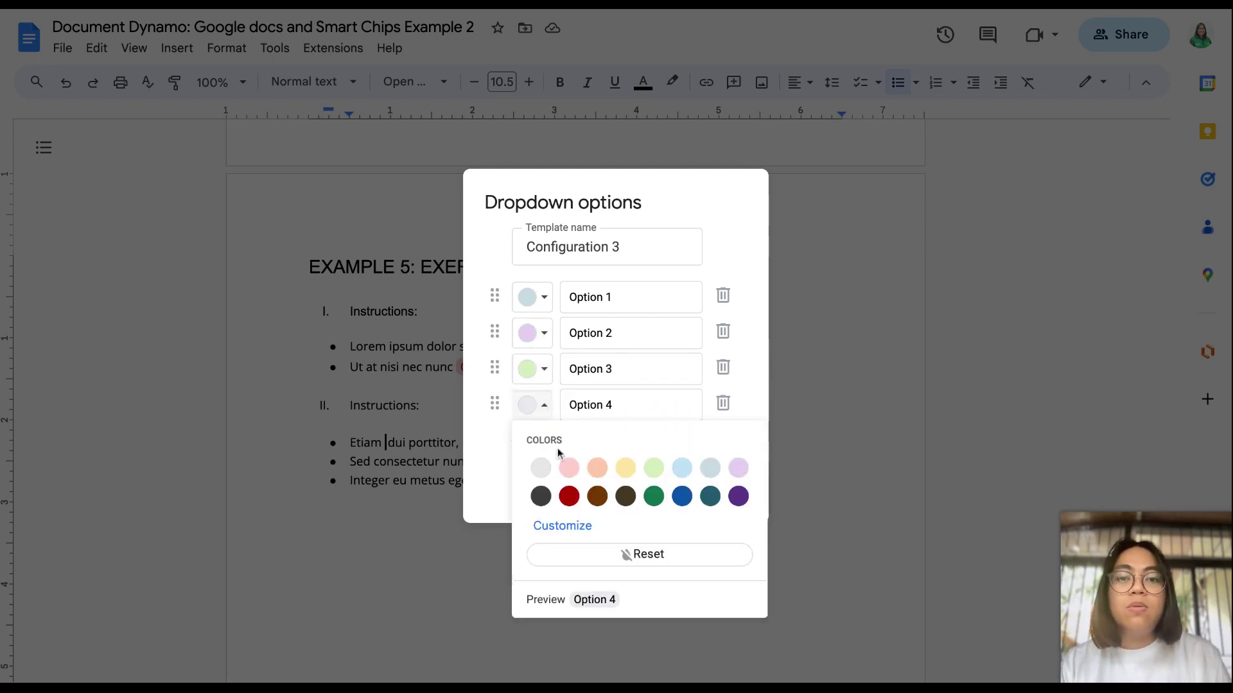
{"action": "left_click", "coordinate": [569, 469]}
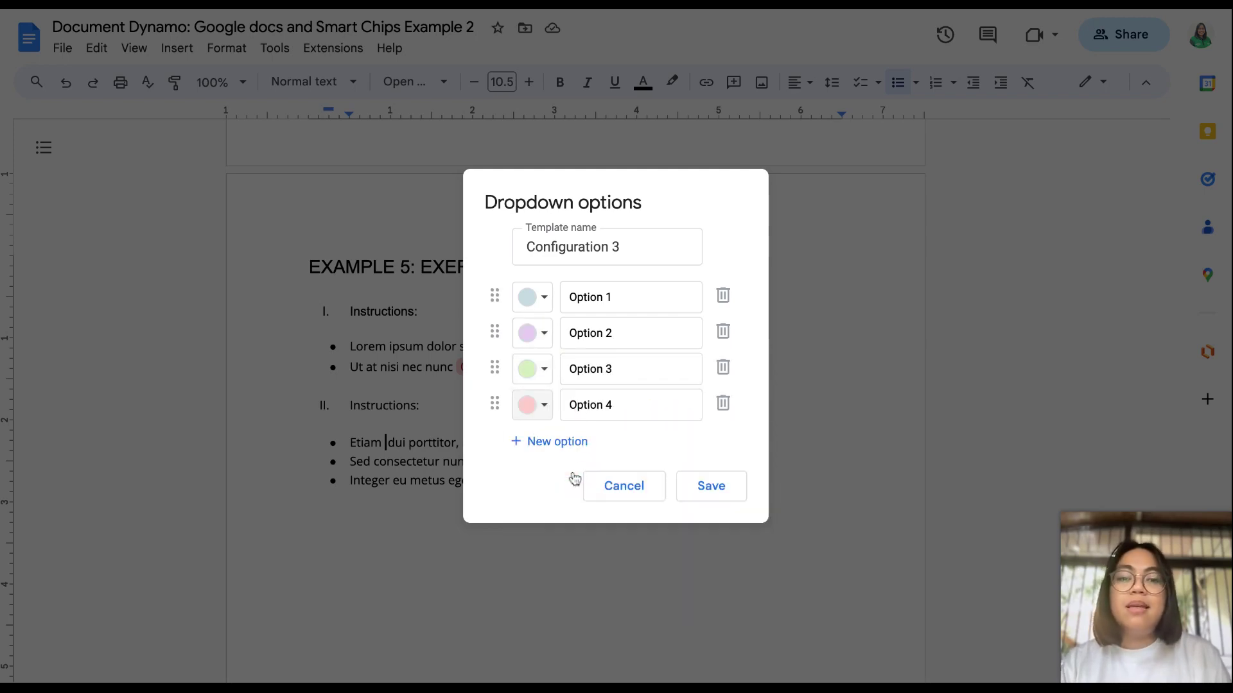
{"action": "left_click", "coordinate": [720, 500]}
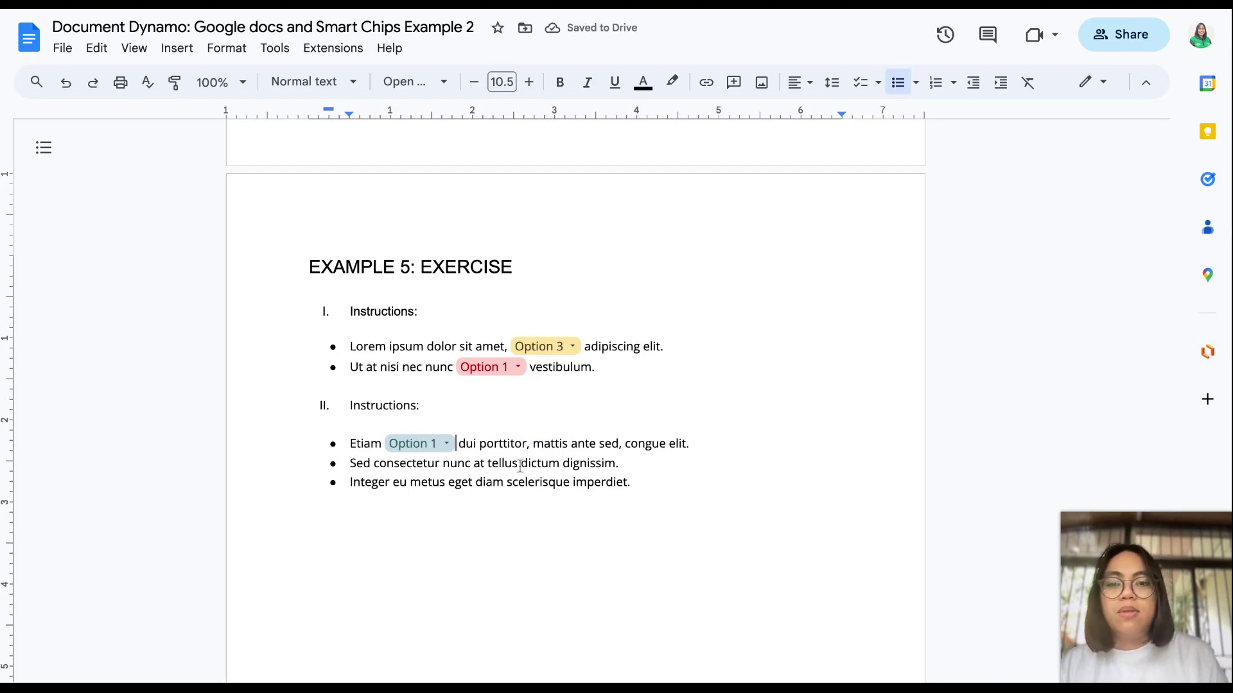
Step: Replace 'dictum' and 'metus' with Configuration 3 dropdown chips
{"action": "left_click_drag", "start_coordinate": [521, 463], "coordinate": [560, 464]}
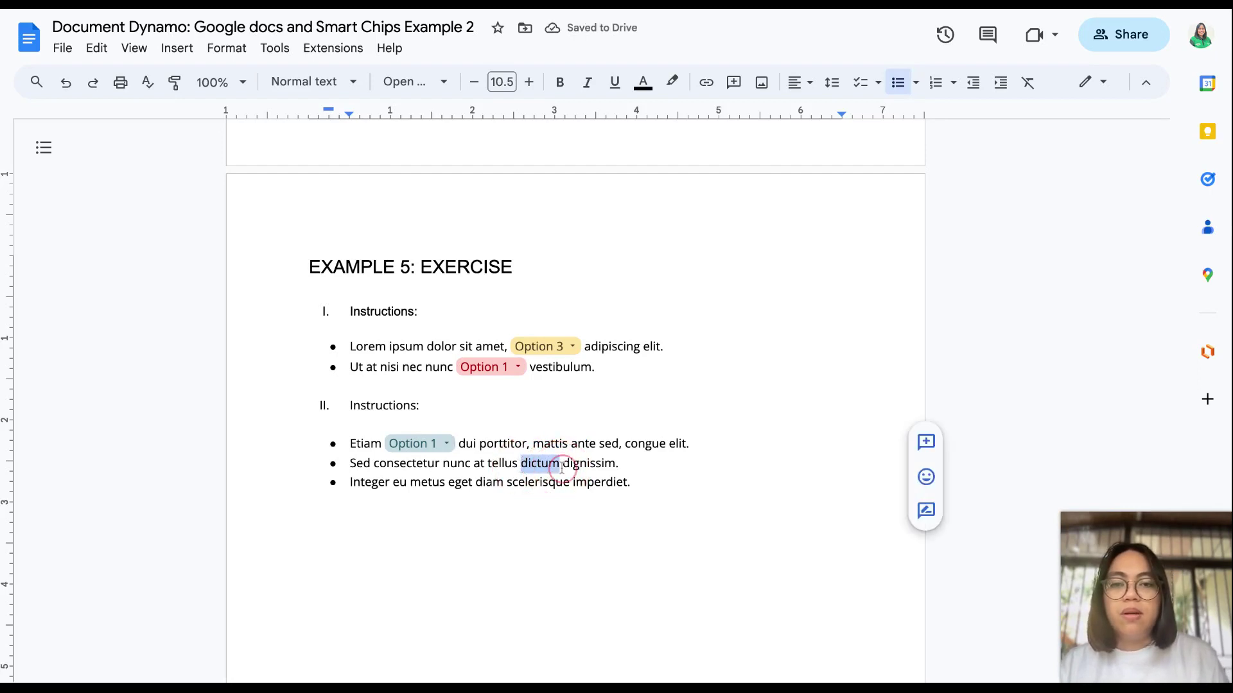
{"action": "type", "text": "@"}
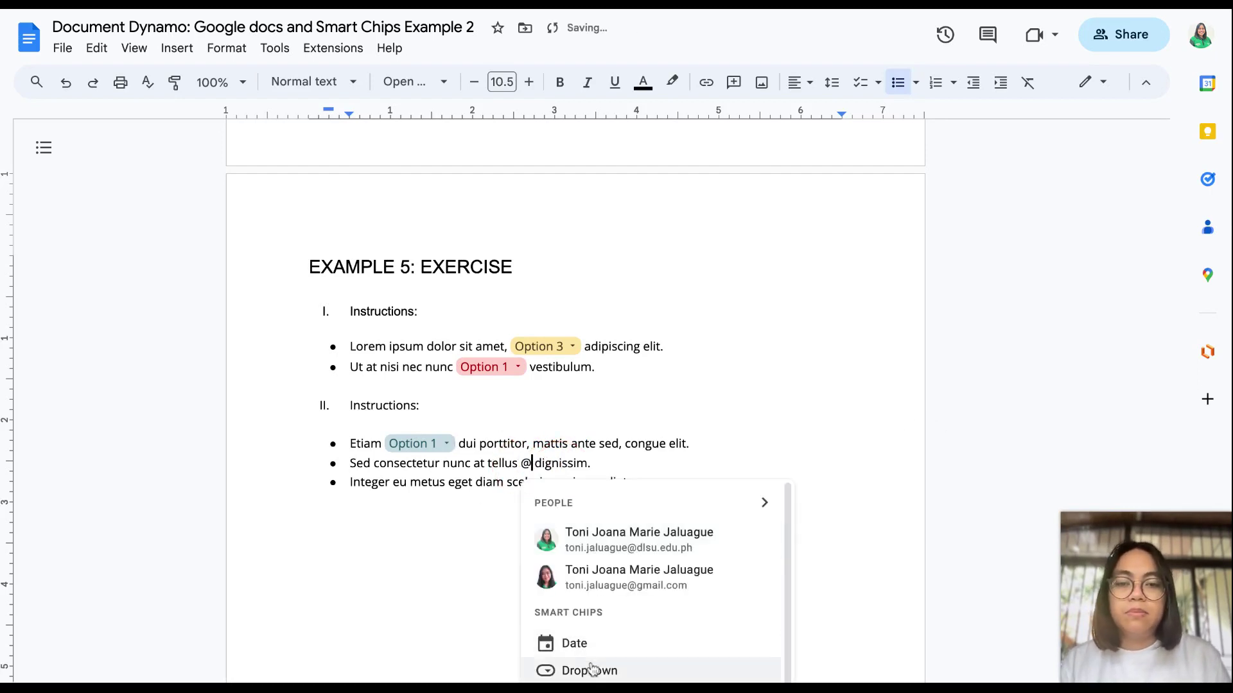
{"action": "left_click", "coordinate": [589, 669]}
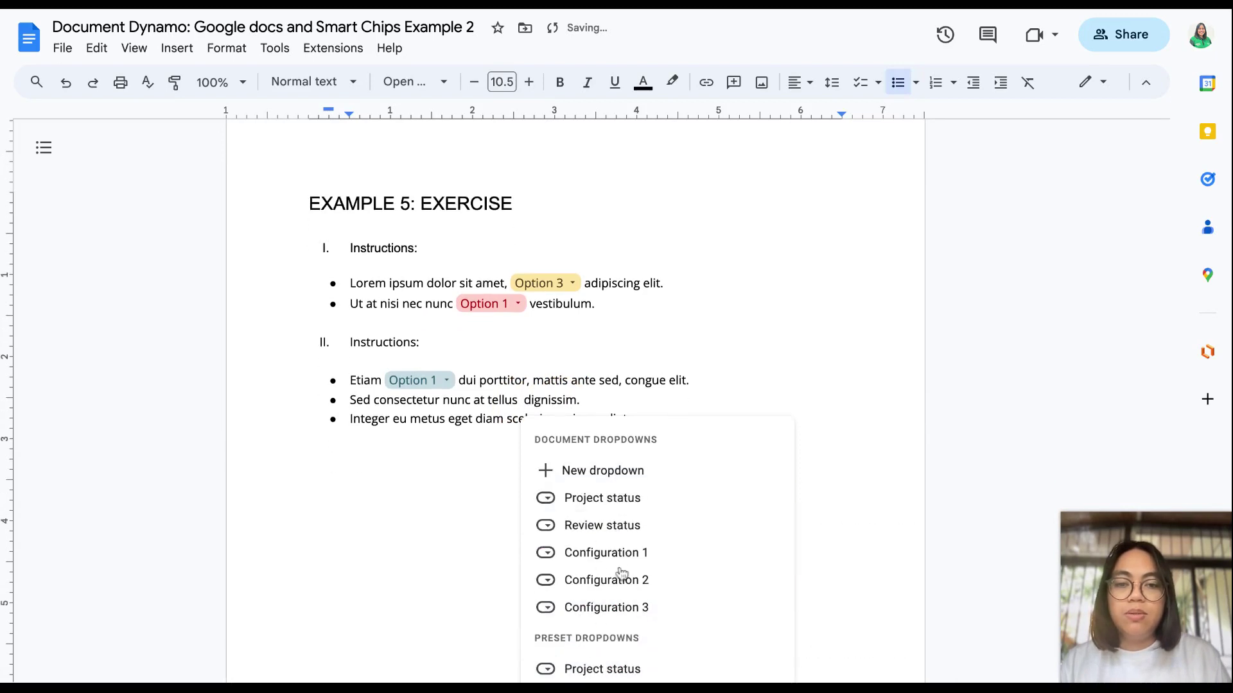
{"action": "left_click", "coordinate": [630, 607]}
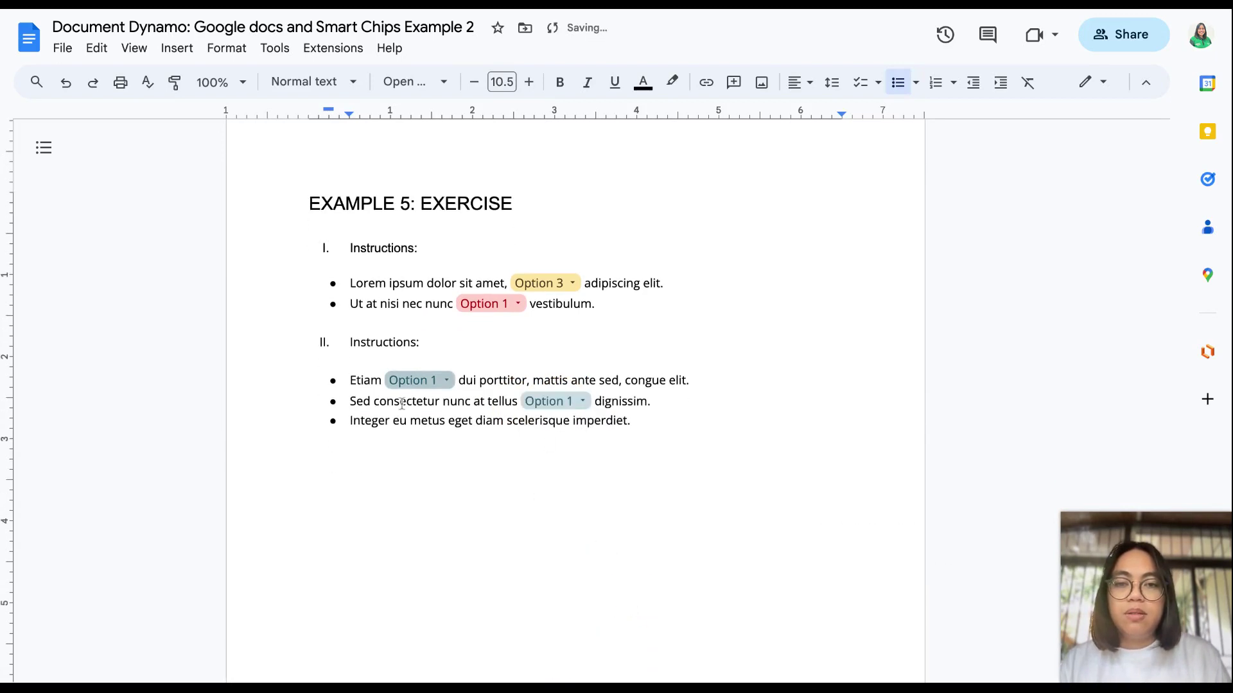
{"action": "left_click_drag", "start_coordinate": [412, 425], "coordinate": [447, 427]}
{"action": "type", "text": "@"}
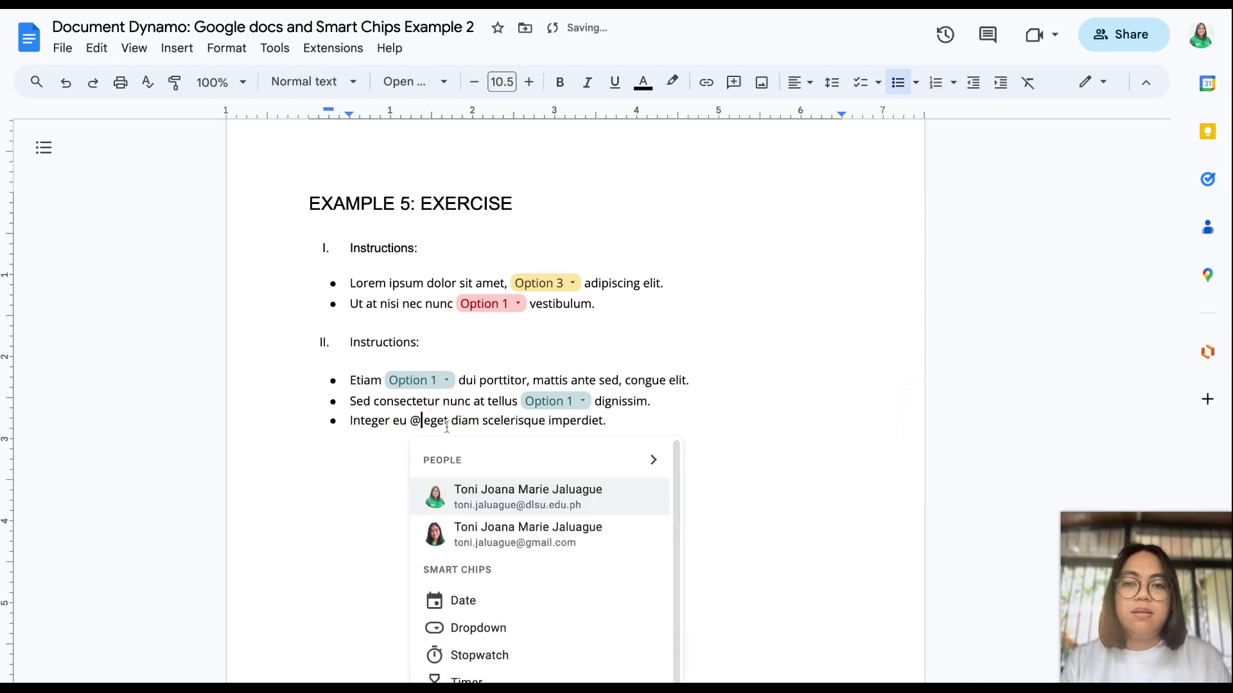
{"action": "left_click", "coordinate": [483, 628]}
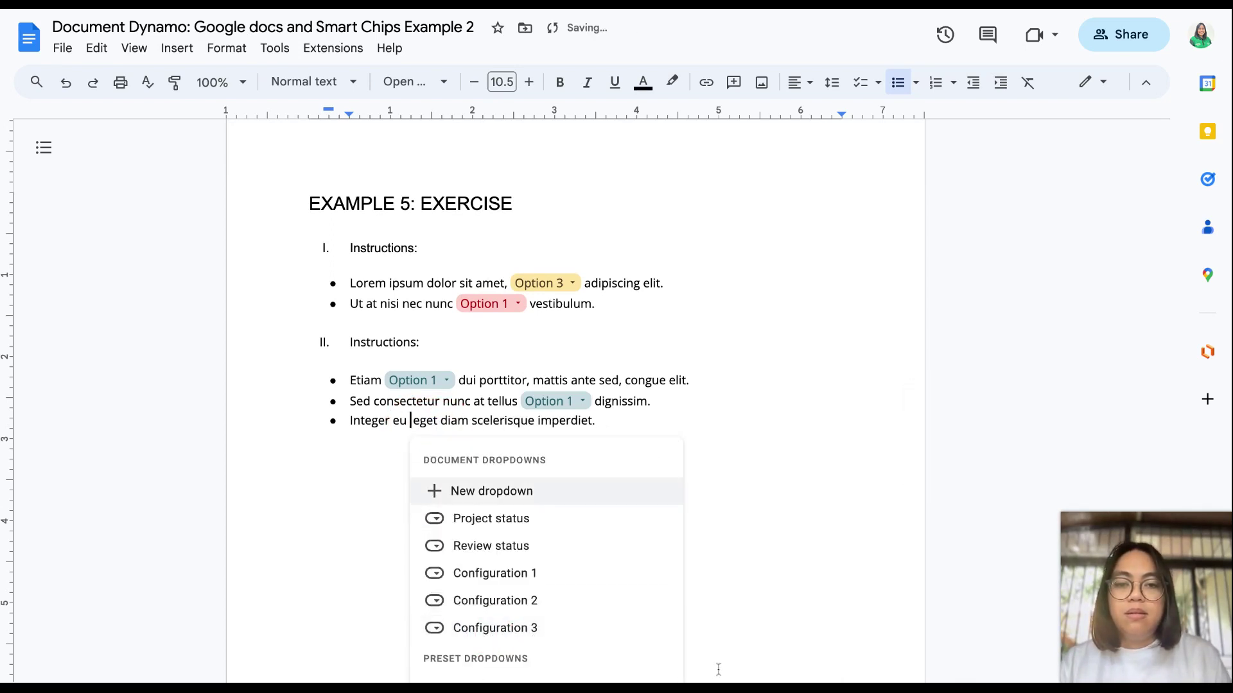
{"action": "left_click", "coordinate": [525, 631]}
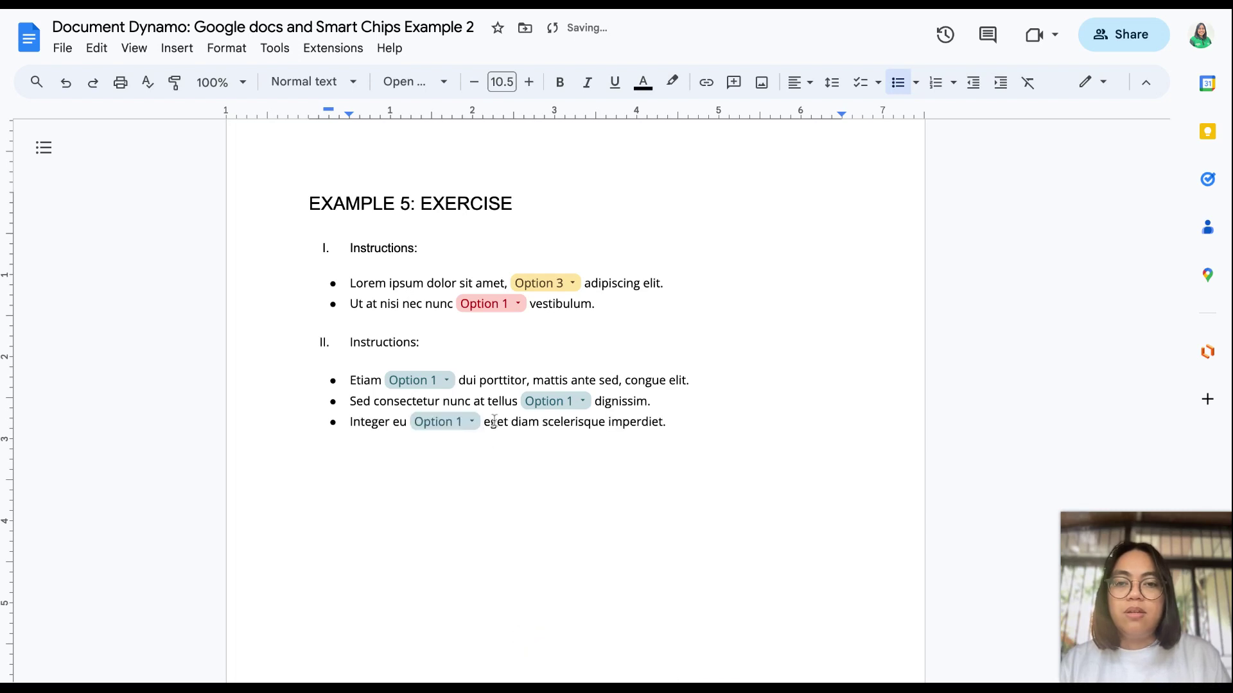
{"action": "left_click", "coordinate": [430, 382]}
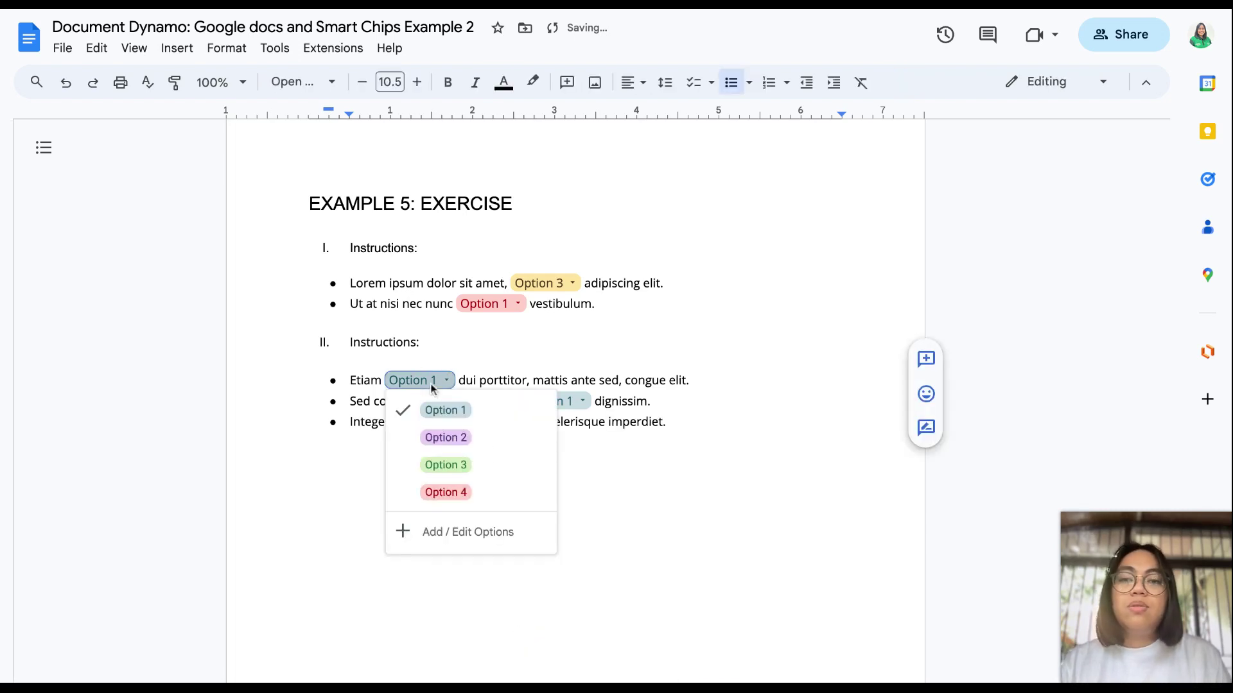
Step: Add a fifth dropdown option named 'Blank' and apply it to all three chips
{"action": "left_click", "coordinate": [433, 532]}
{"action": "left_click", "coordinate": [532, 447]}
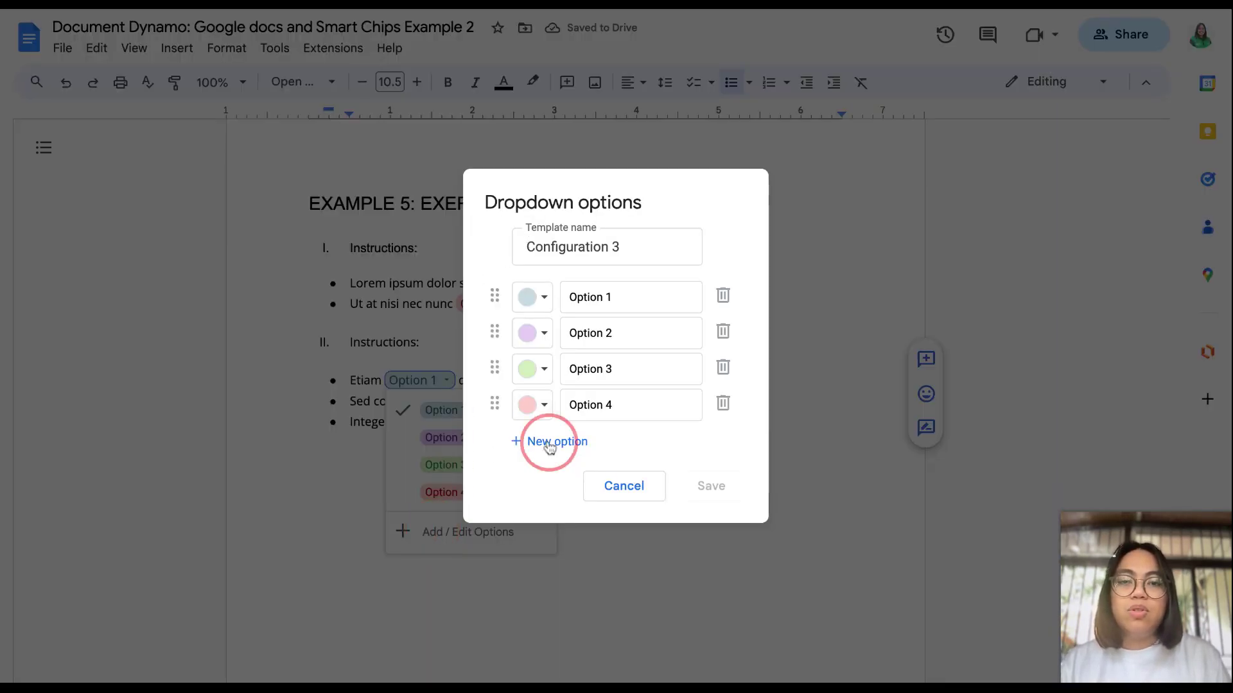
{"action": "type", "text": "B"}
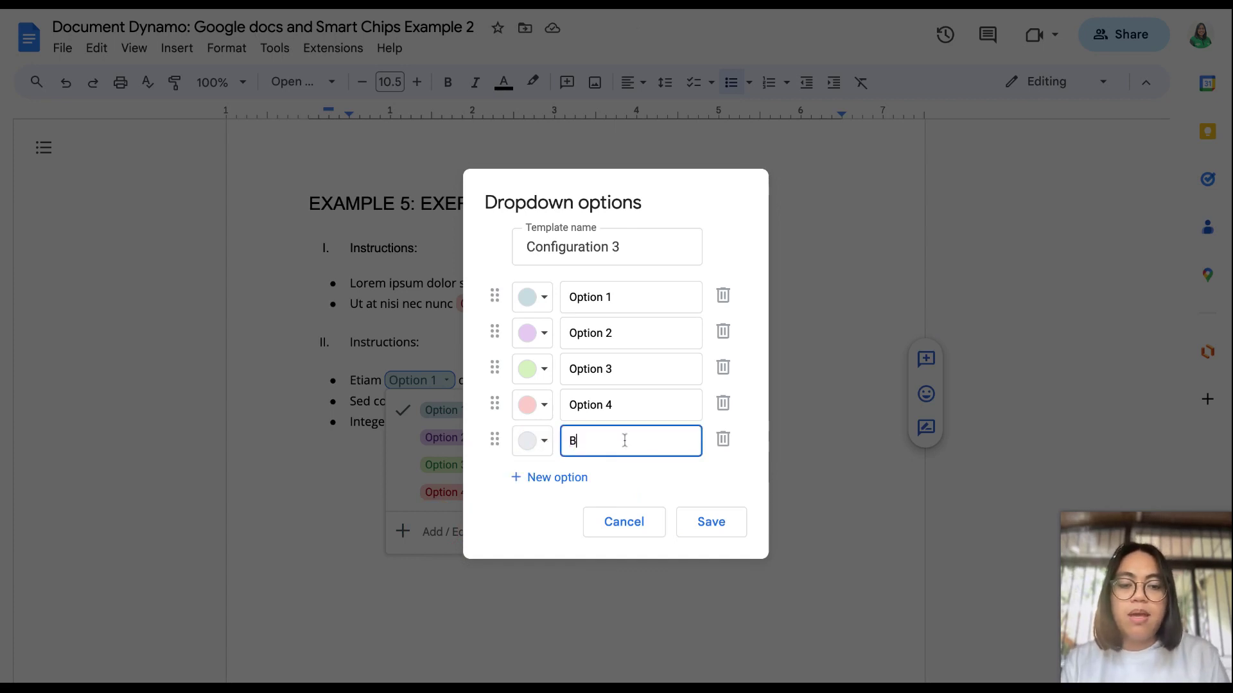
{"action": "key", "text": "BackSpace"}
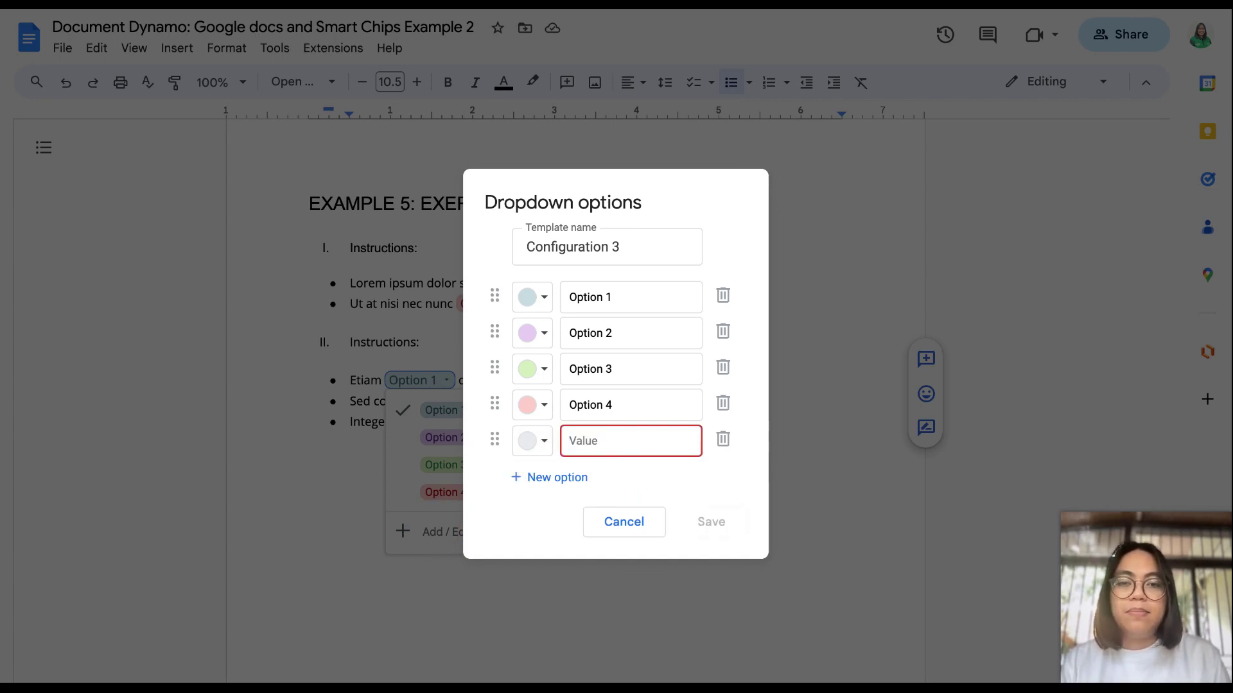
{"action": "type", "text": "Blank"}
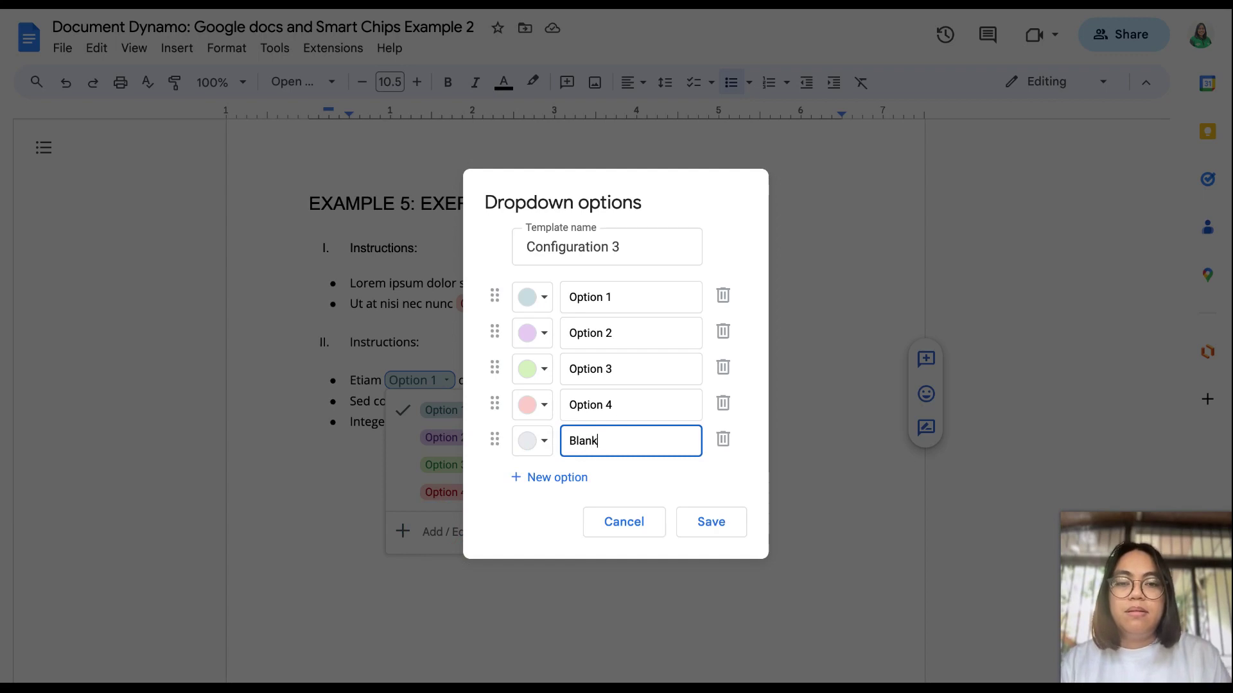
{"action": "left_click", "coordinate": [695, 521]}
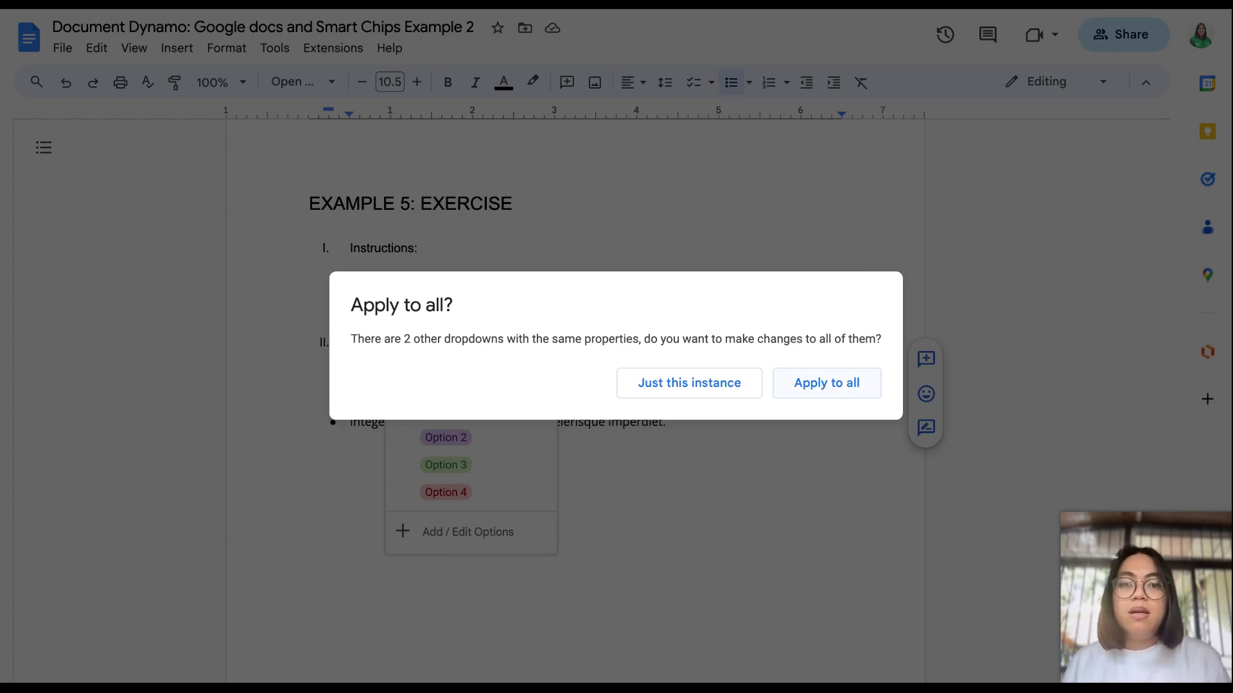
{"action": "left_click", "coordinate": [826, 383]}
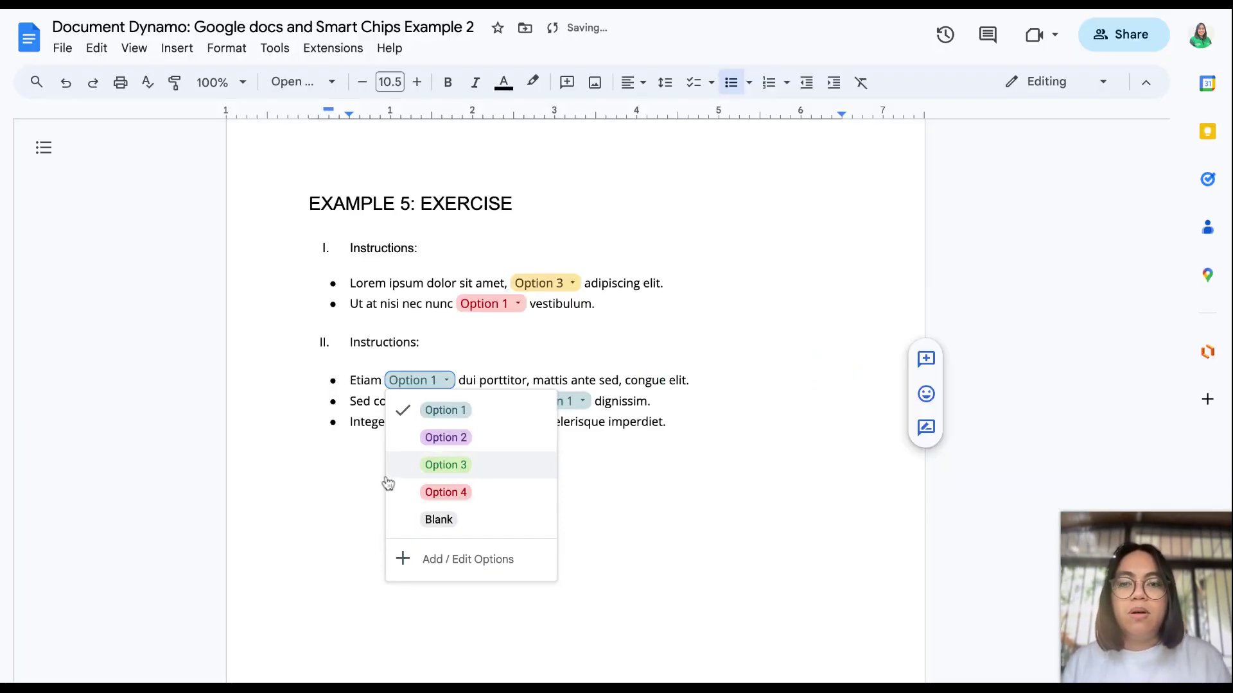
Step: Set all three section II chips to Blank
{"action": "left_click", "coordinate": [414, 380]}
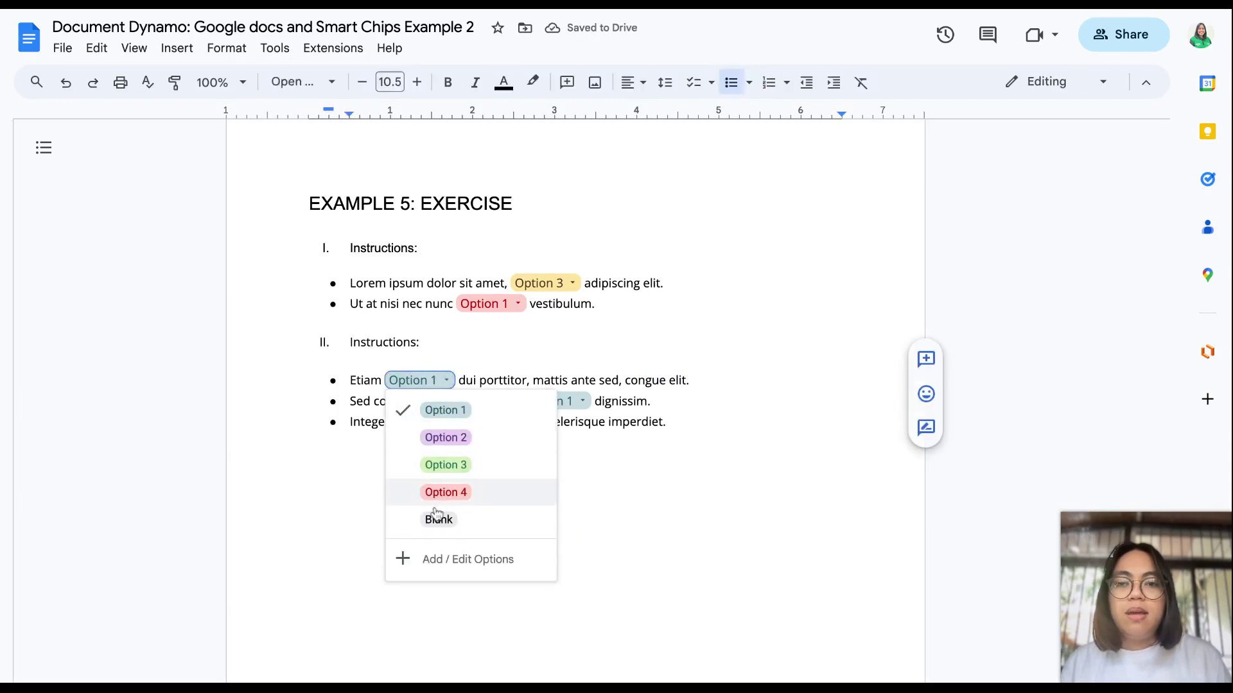
{"action": "left_click", "coordinate": [438, 519]}
{"action": "left_click", "coordinate": [561, 405]}
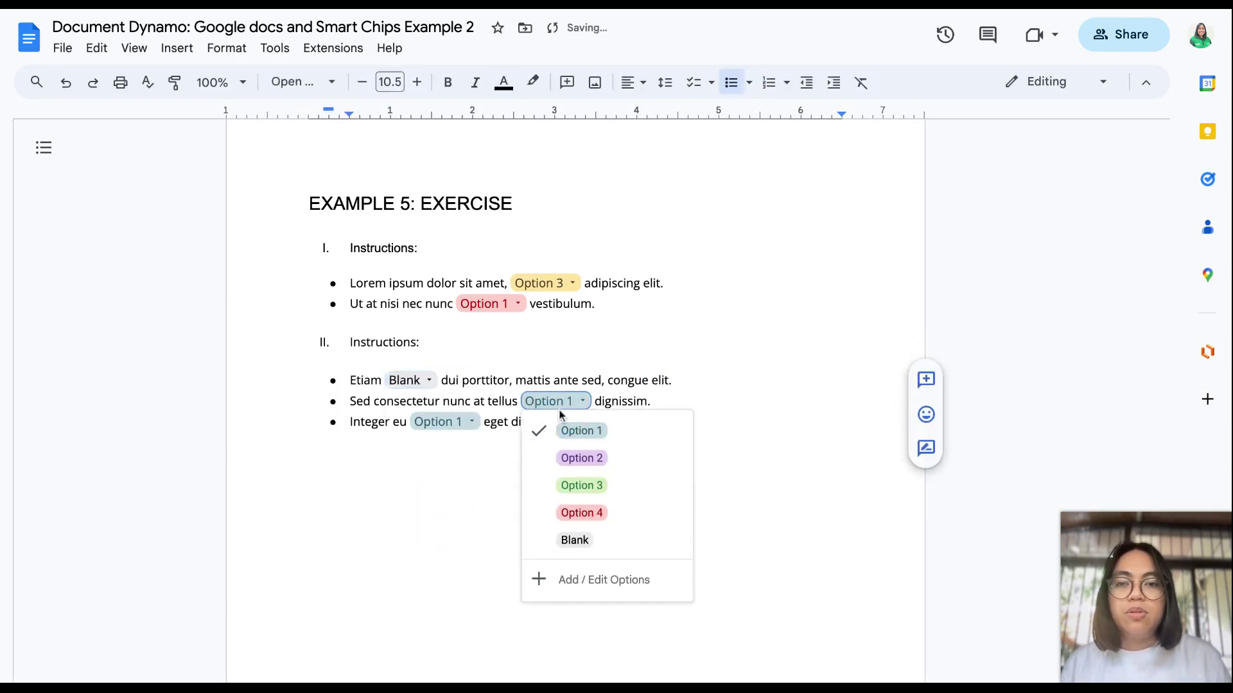
{"action": "left_click", "coordinate": [568, 540]}
{"action": "left_click", "coordinate": [461, 421]}
{"action": "left_click", "coordinate": [472, 561]}
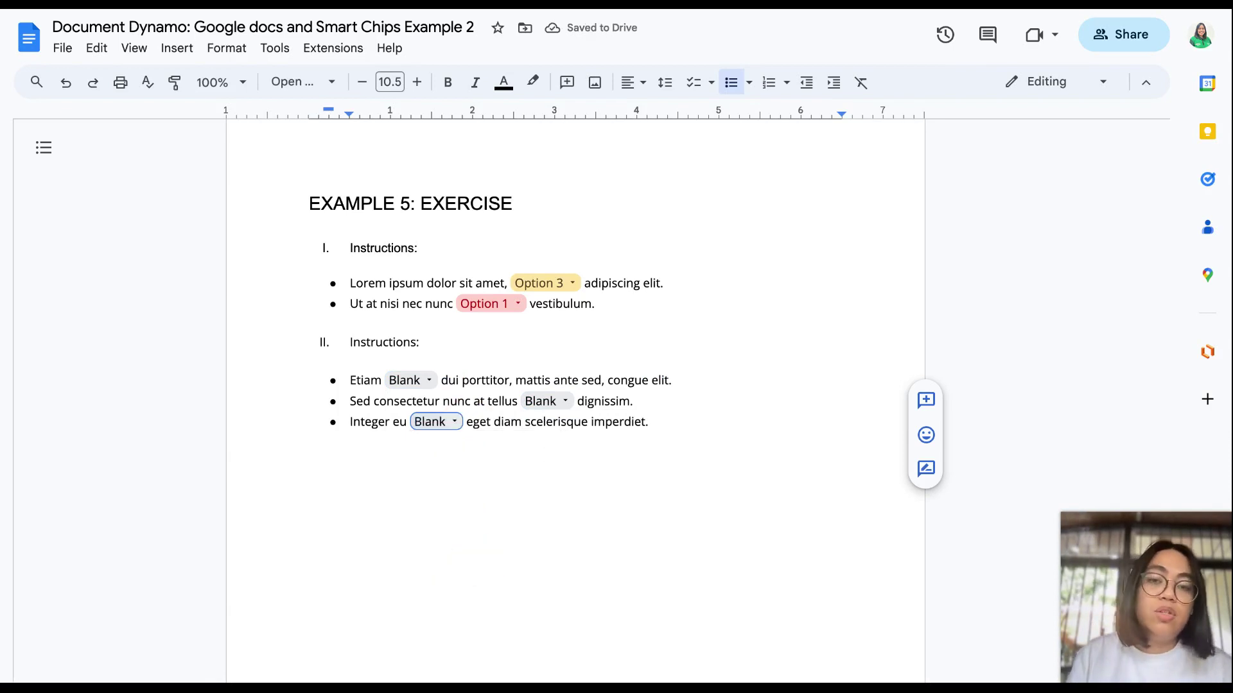
Step: Set the three section II chips to Option 1, Option 3 and Option 2 respectively
{"action": "left_click", "coordinate": [424, 382]}
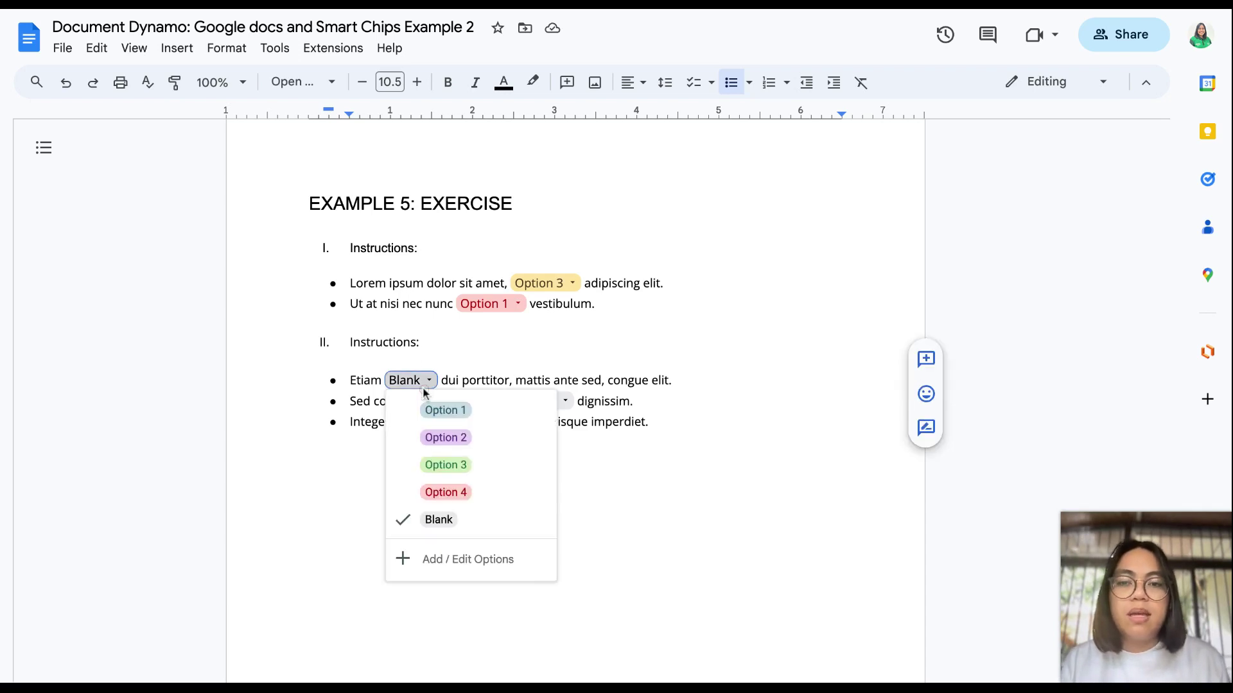
{"action": "left_click", "coordinate": [472, 418]}
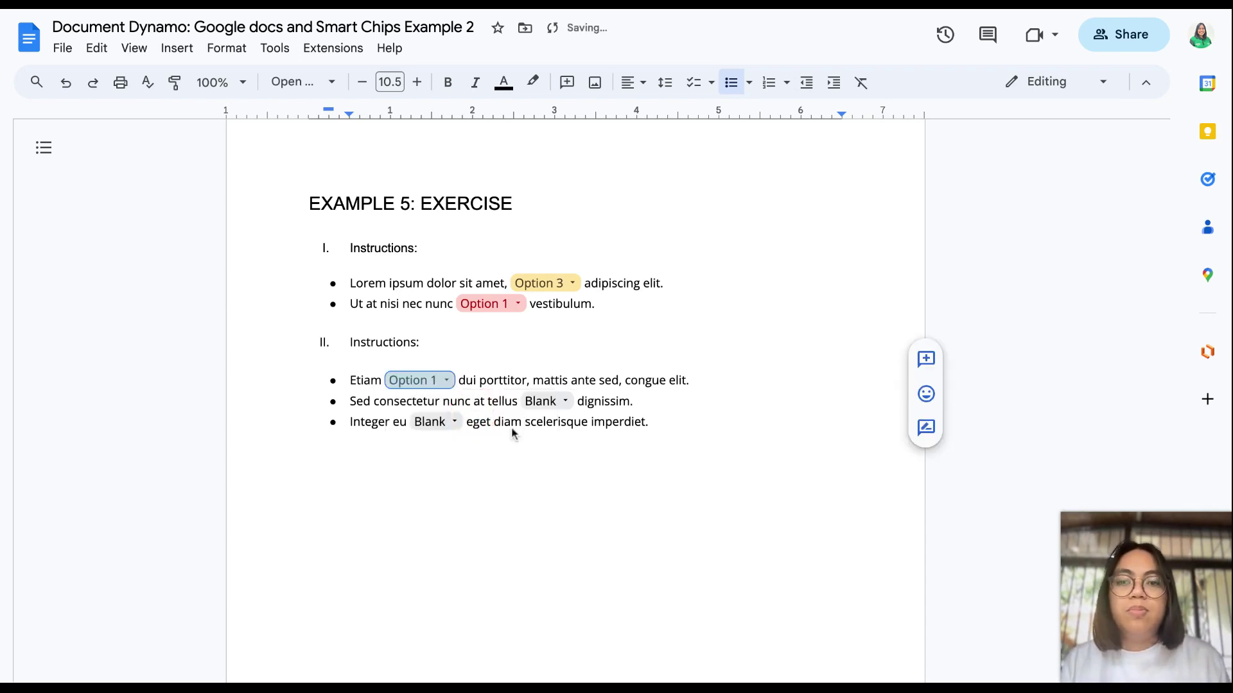
{"action": "left_click", "coordinate": [564, 404]}
{"action": "left_click", "coordinate": [583, 483]}
{"action": "left_click", "coordinate": [443, 422]}
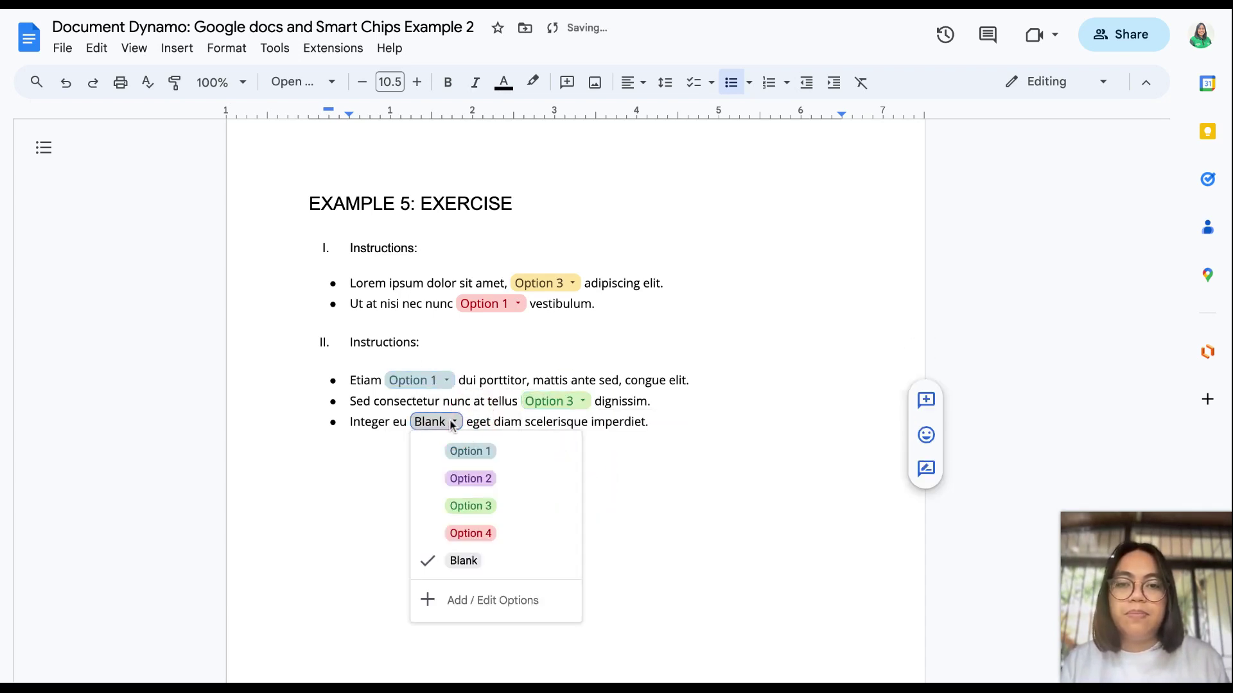
{"action": "left_click", "coordinate": [462, 477]}
{"action": "left_click", "coordinate": [569, 547]}
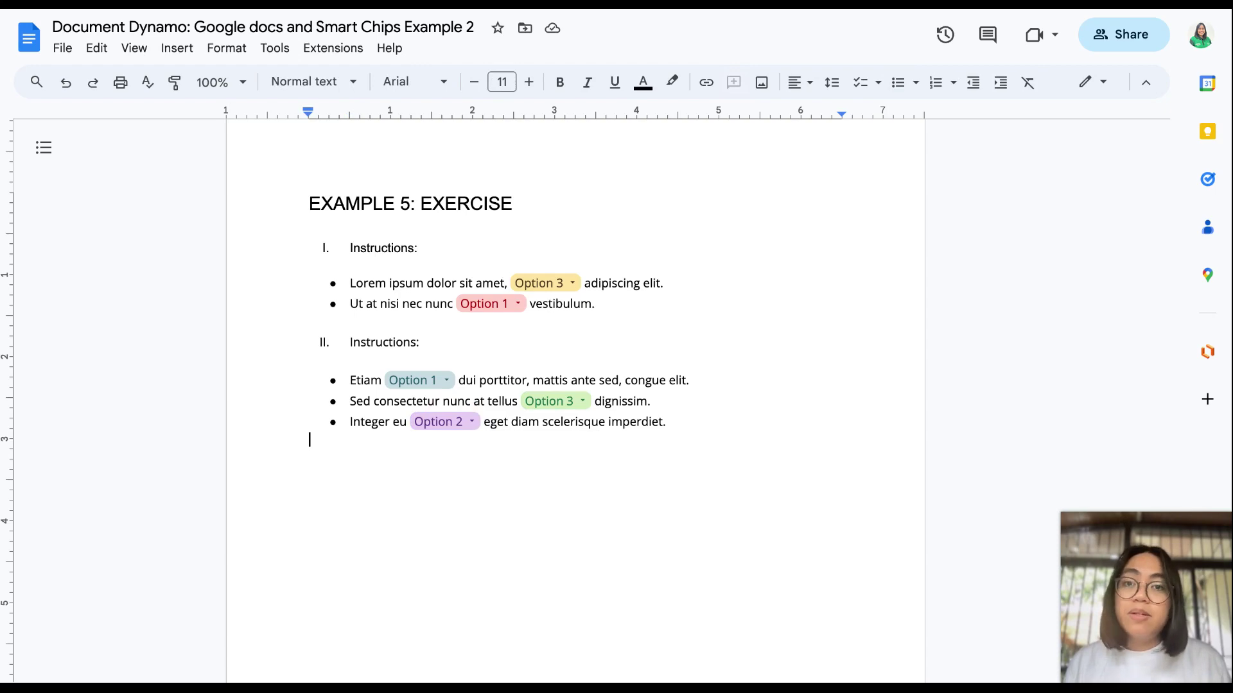
Step: Scroll back up to the Example 1: Meeting Notes page at the top
{"action": "scroll", "coordinate": [575, 386], "scroll_direction": "up", "scroll_amount": 2}
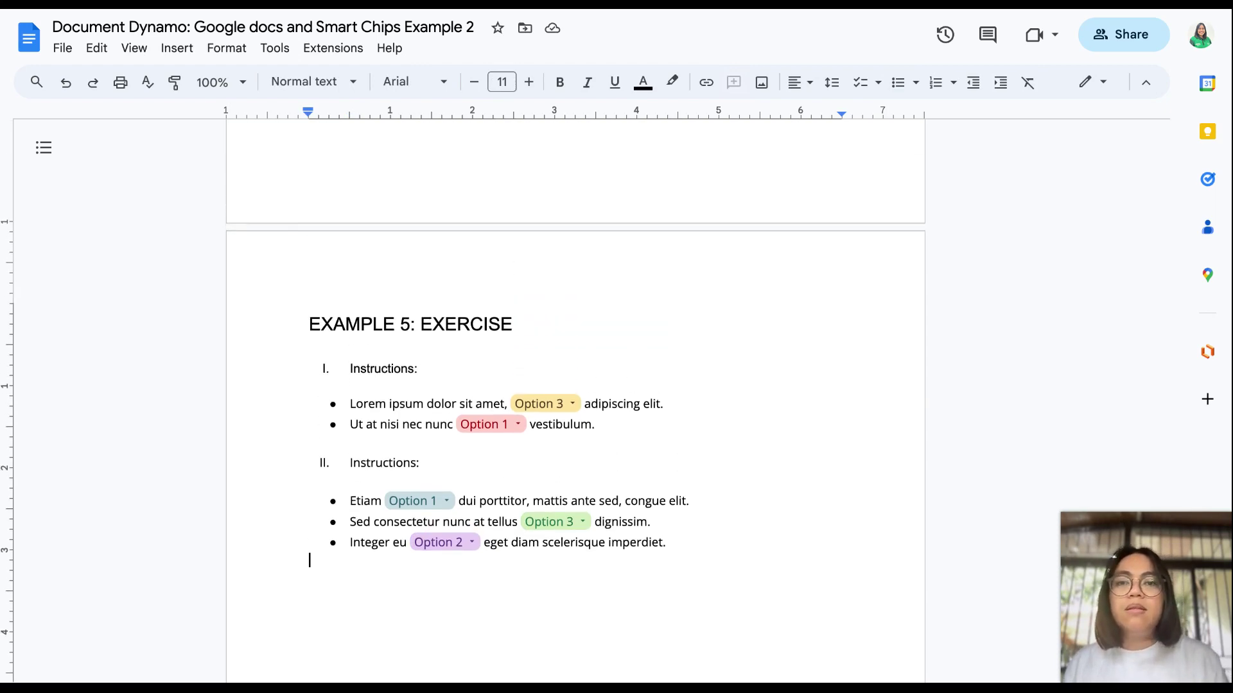
{"action": "scroll", "coordinate": [575, 386], "scroll_direction": "up", "scroll_amount": 20}
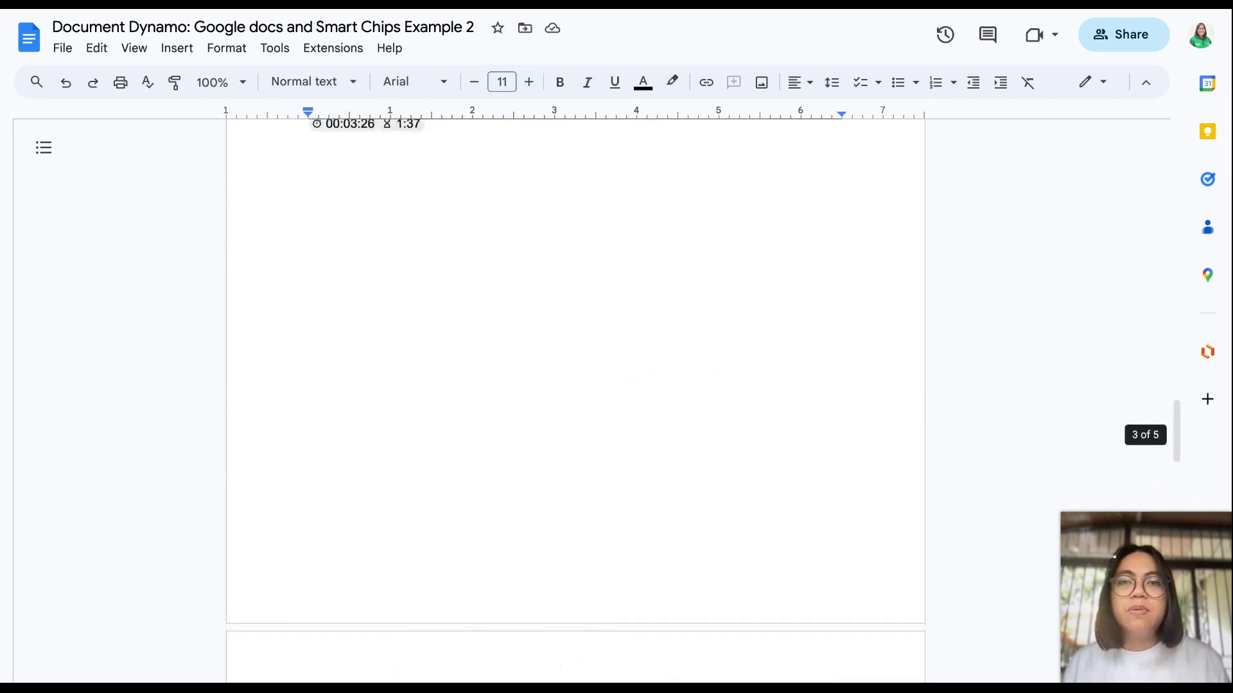
{"action": "scroll", "coordinate": [575, 385], "scroll_direction": "up", "scroll_amount": 15}
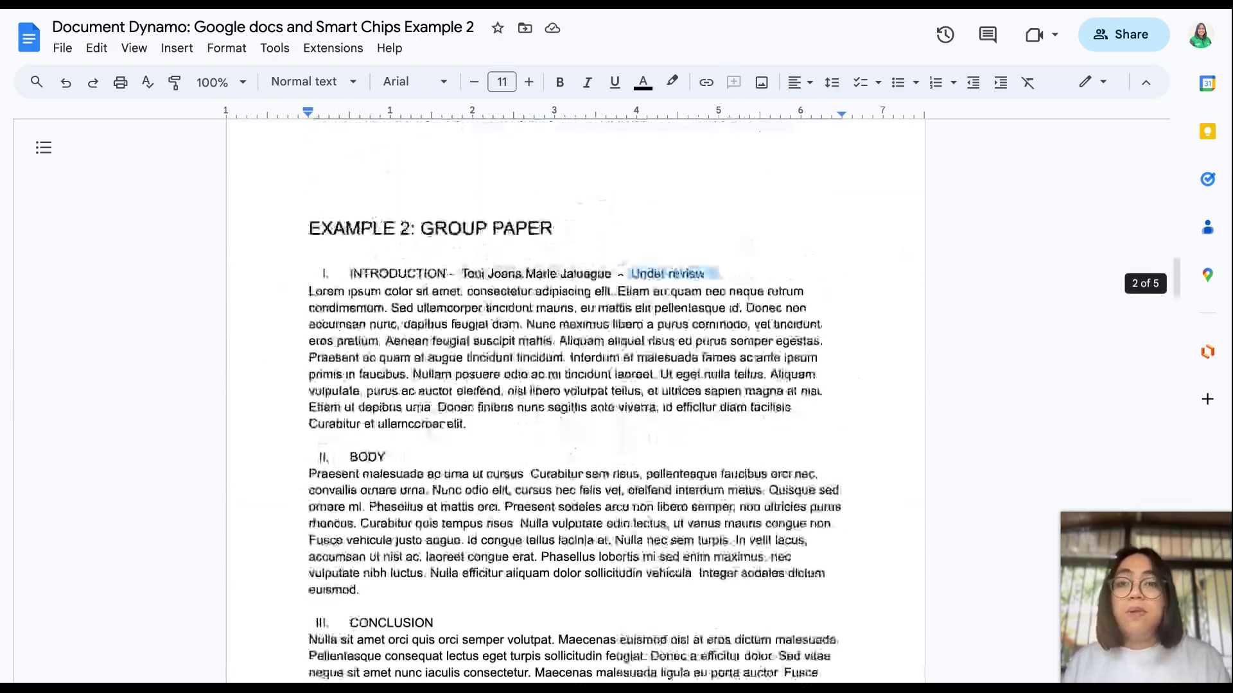
{"action": "scroll", "coordinate": [575, 385], "scroll_direction": "up", "scroll_amount": 4}
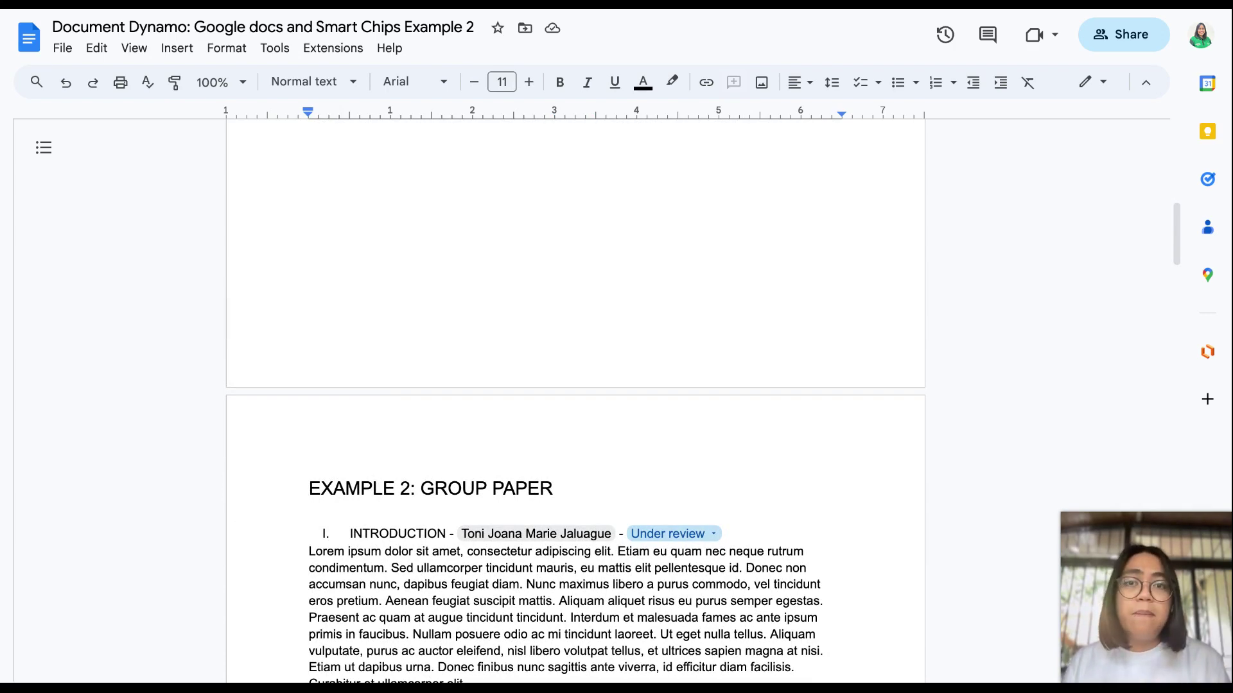
{"action": "scroll", "coordinate": [575, 386], "scroll_direction": "up", "scroll_amount": 10}
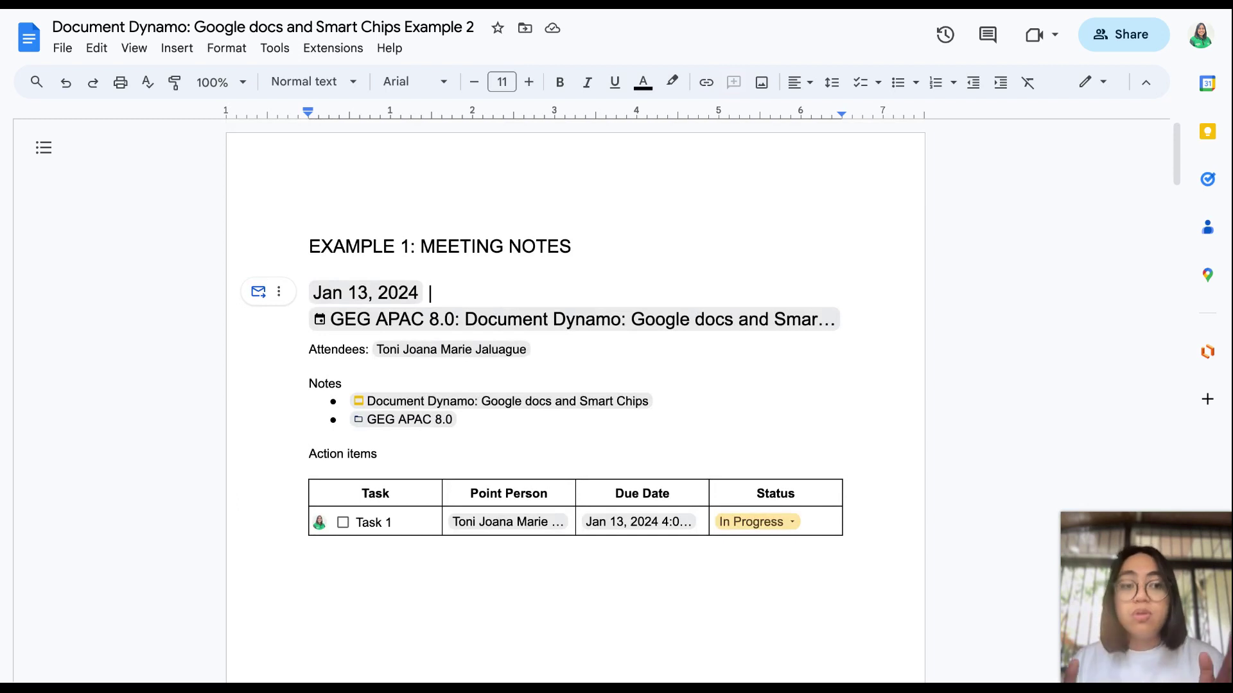